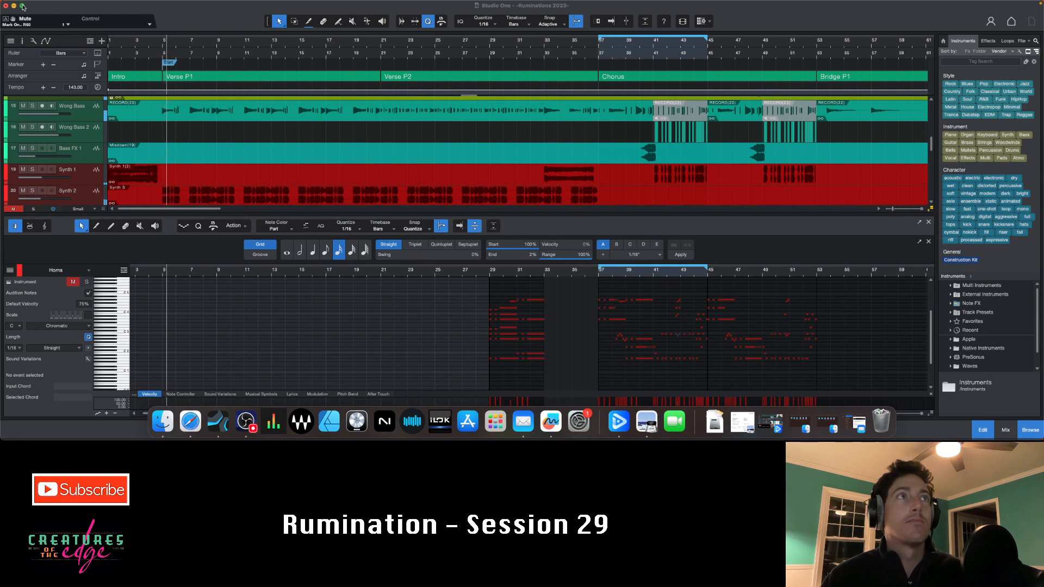
Make the window full screen, then stop playback and return the playhead to the Chorus start at bar 37.
click(22, 5)
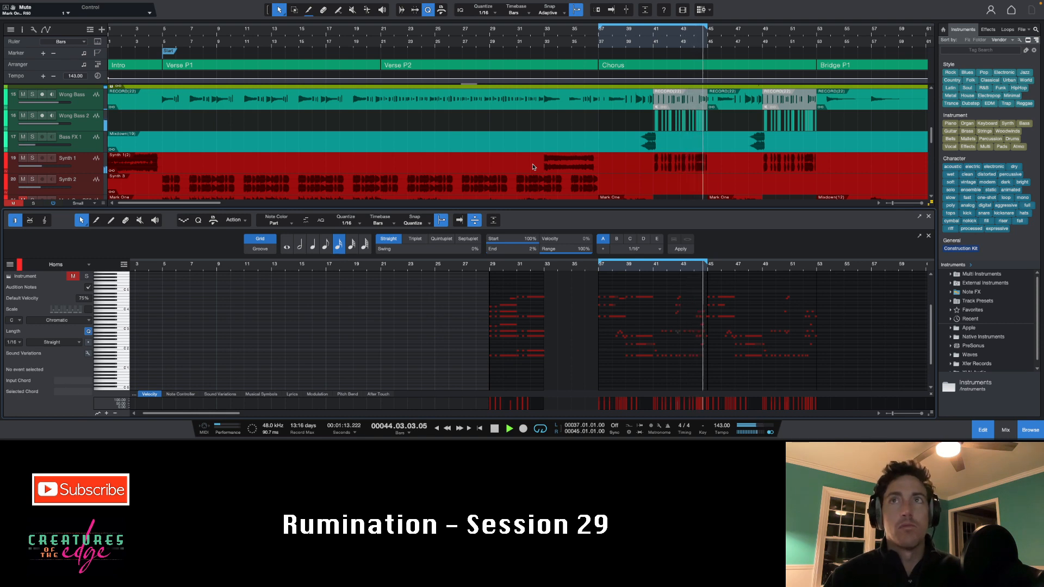
key(space)
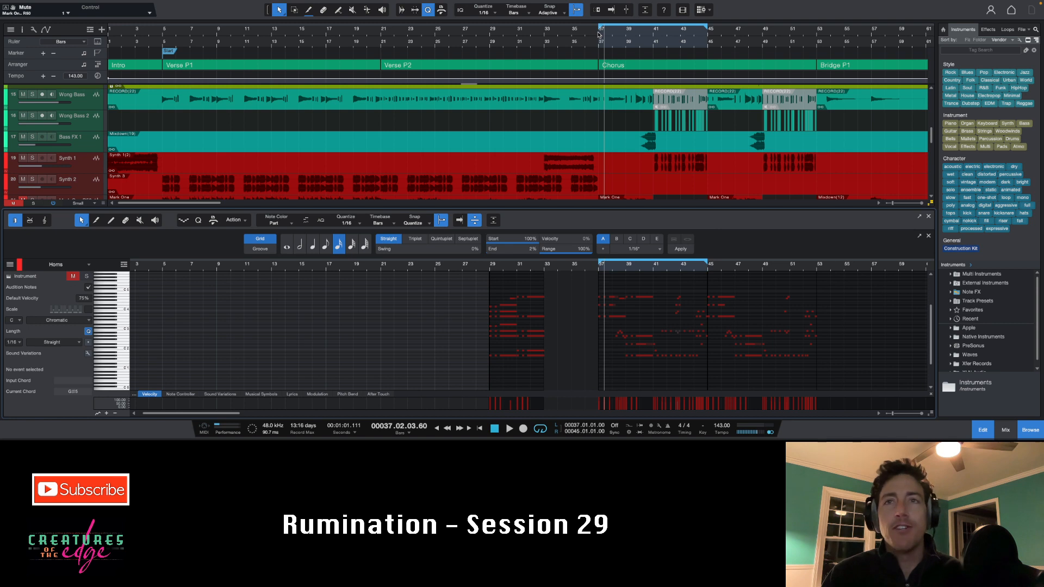
click(598, 34)
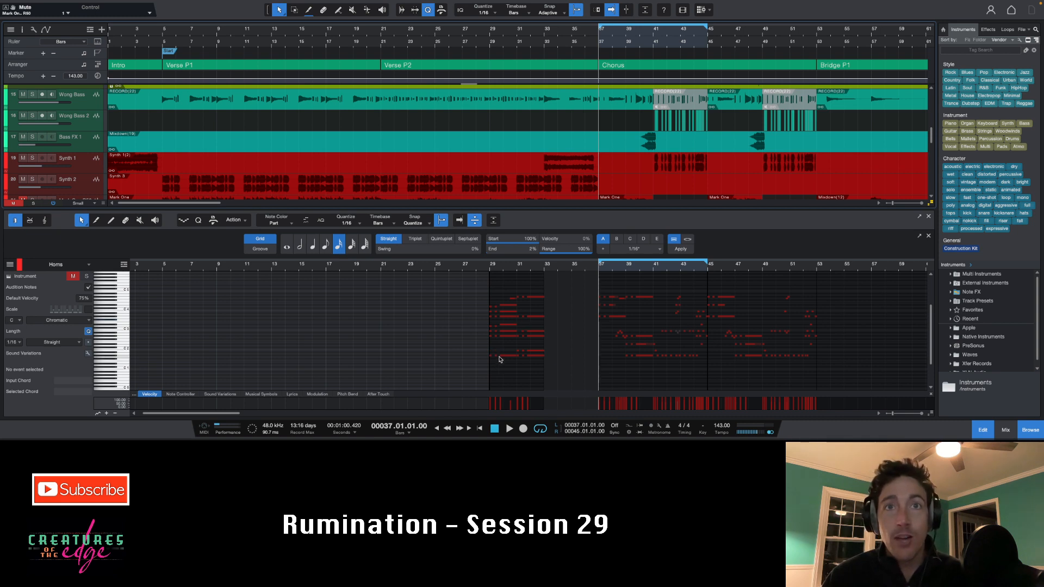
mouse_move(499, 359)
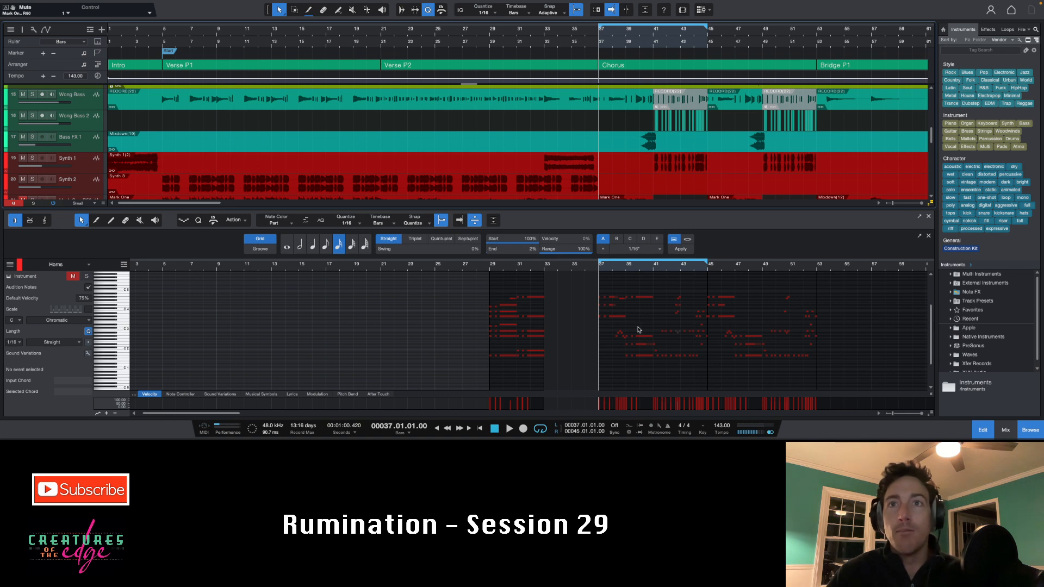
Activate the first Horns chorus part in the note editor and place the playhead near its start at bar 37.
drag(622, 327, 598, 292)
click(647, 373)
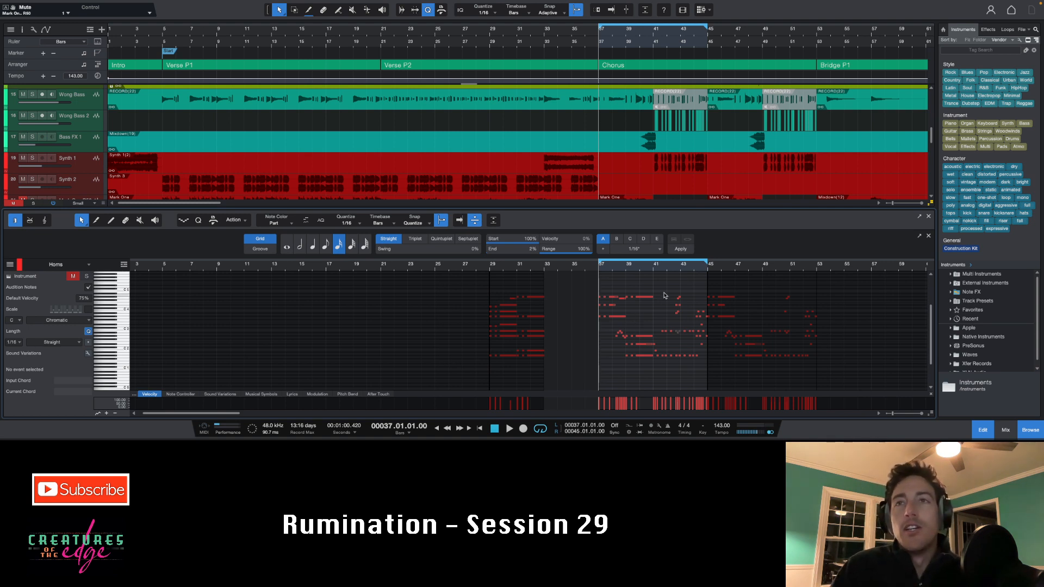
click(600, 268)
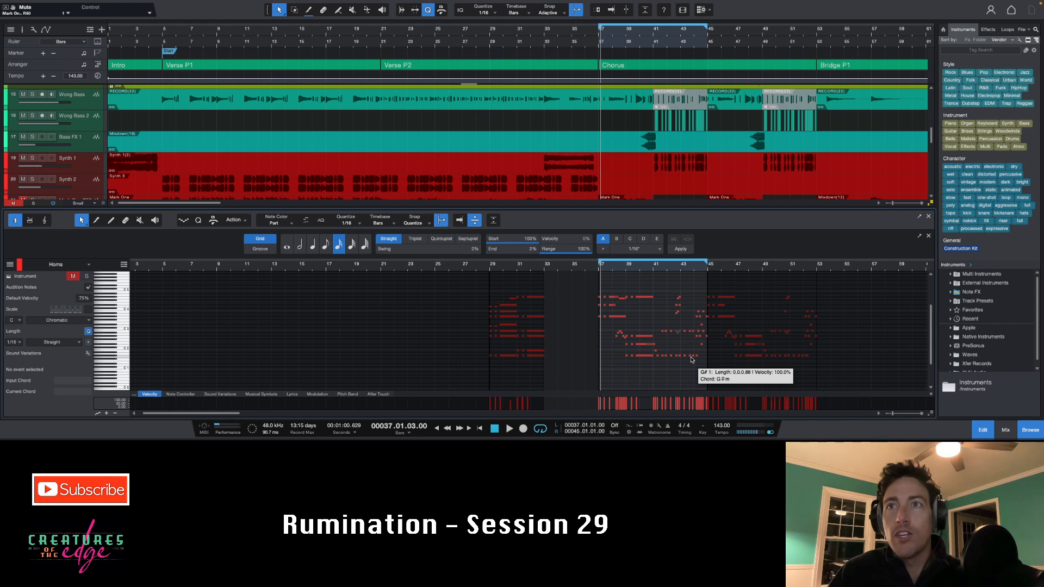
Locate the Horns track in the arrangement and show its channel in the mixer.
scroll(66, 166, down, 1)
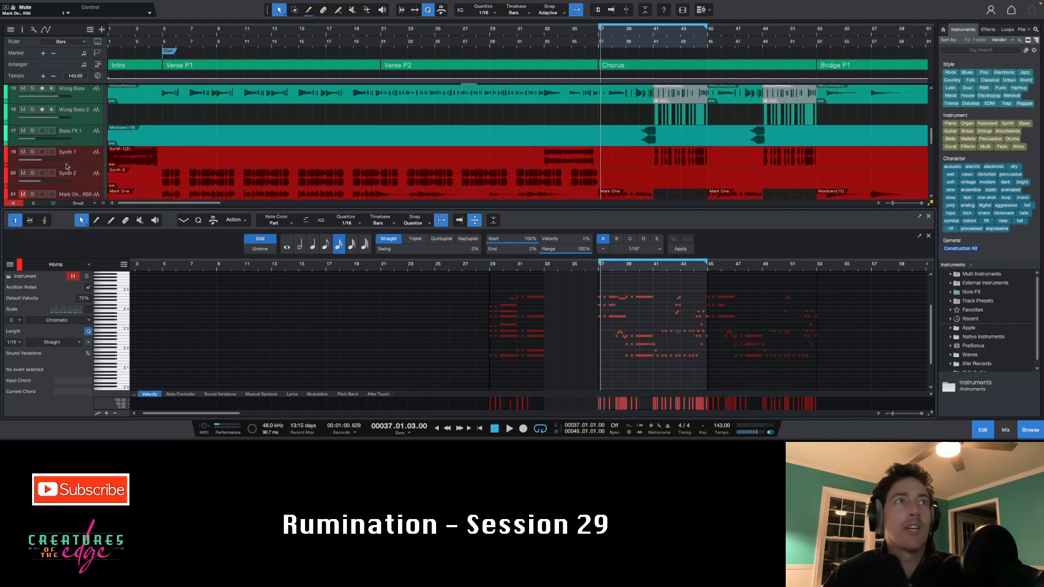
scroll(64, 174, up, 8)
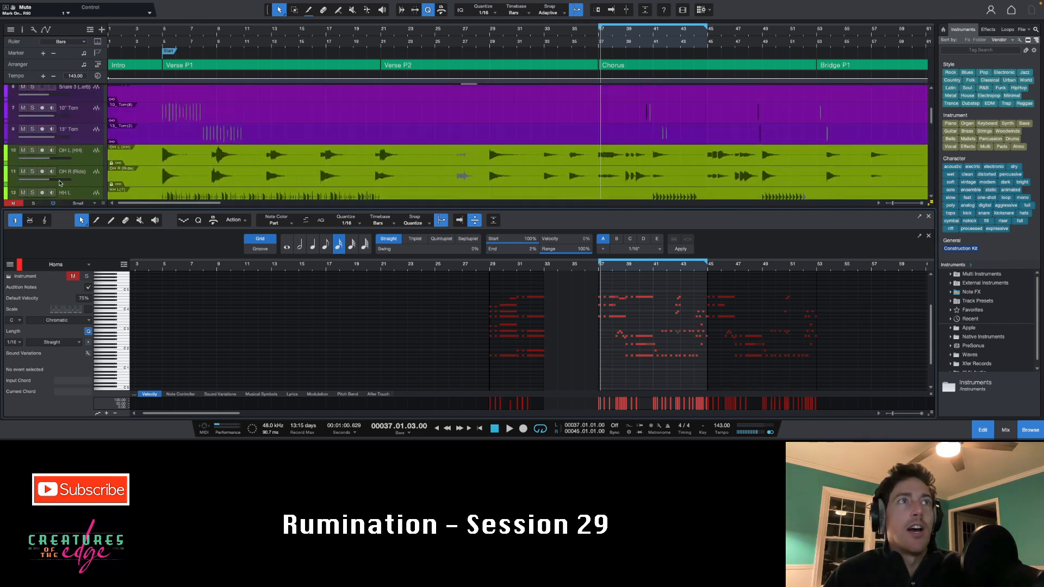
scroll(59, 183, up, 3)
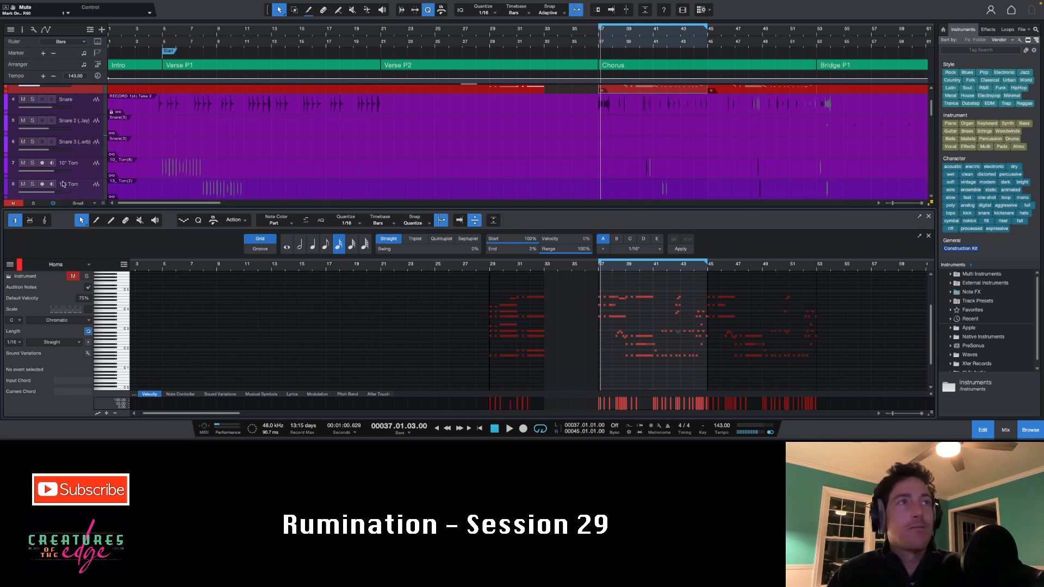
scroll(60, 183, up, 3)
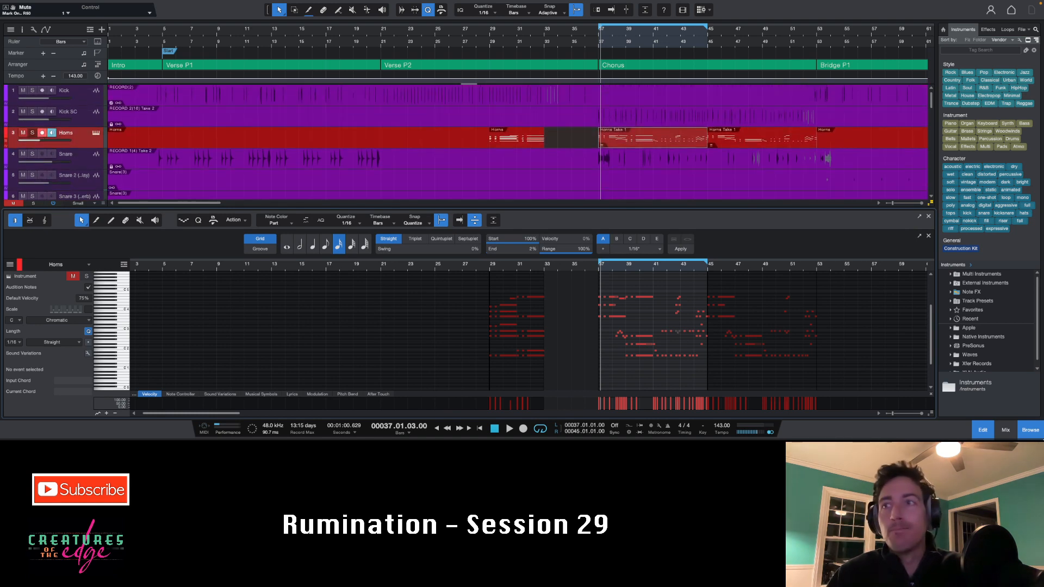
click(1008, 430)
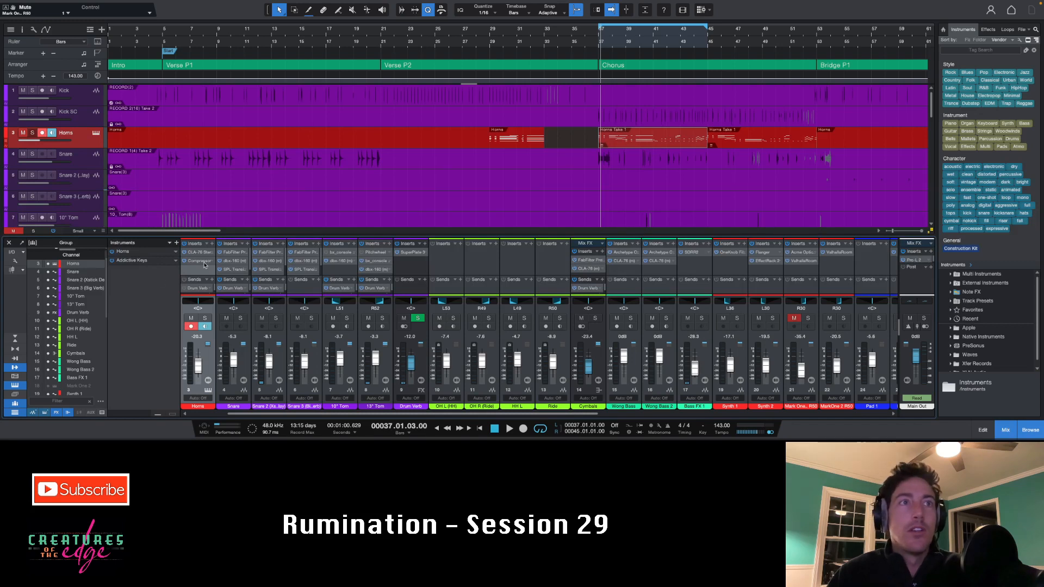
scroll(207, 265, left, 2)
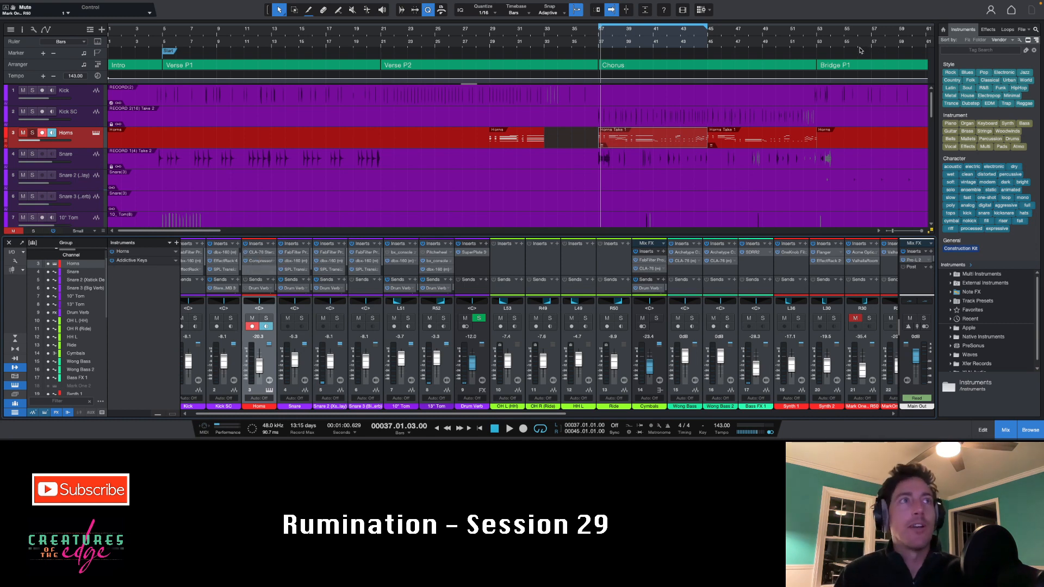
Solo the Horns track and return the playhead to the Chorus start at bar 37.
click(32, 132)
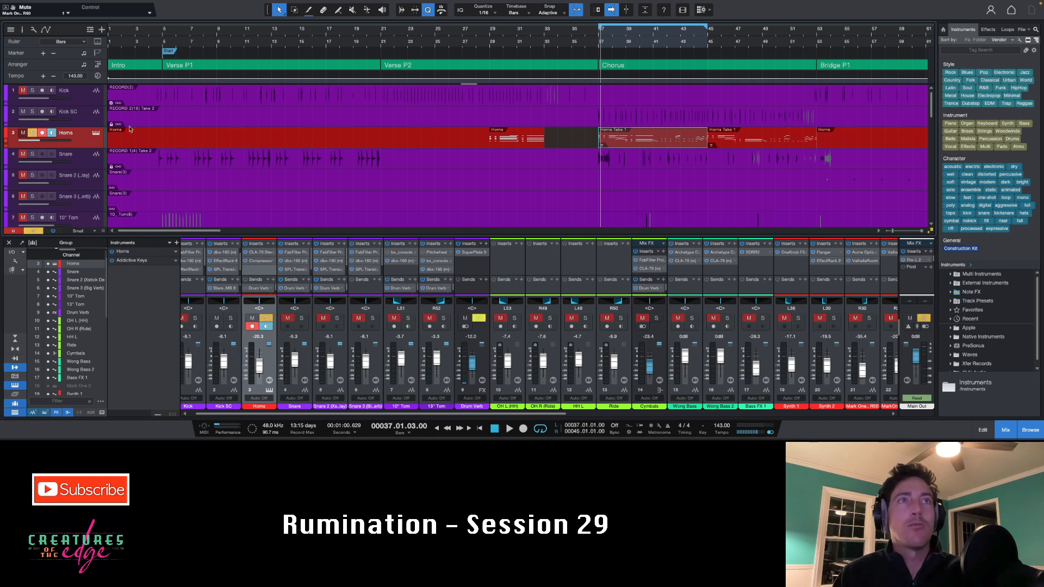
click(598, 34)
click(599, 35)
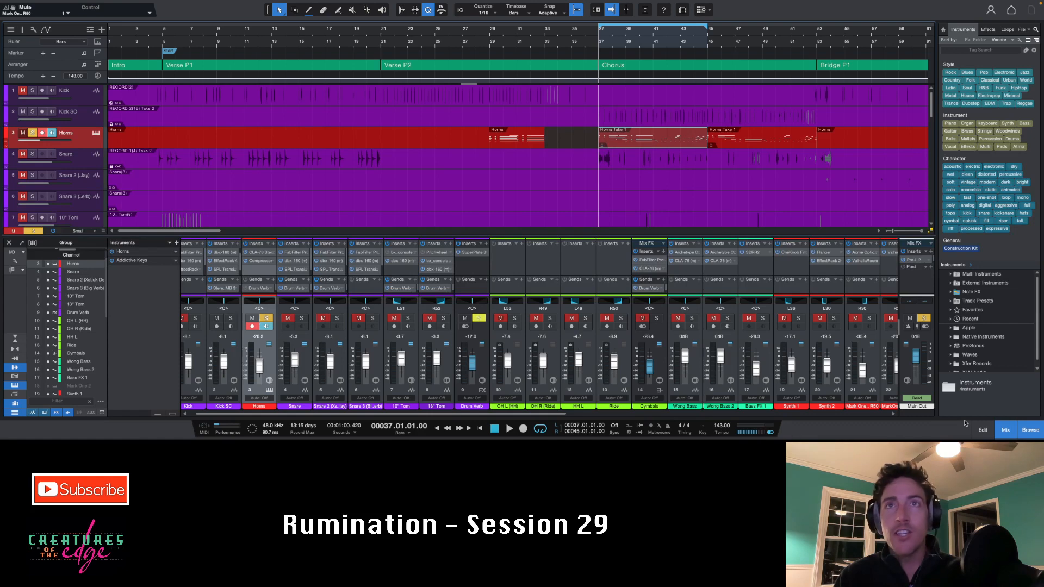
Show the Session Horns articulation choices and open the Horns track's automation parameter selection.
click(95, 134)
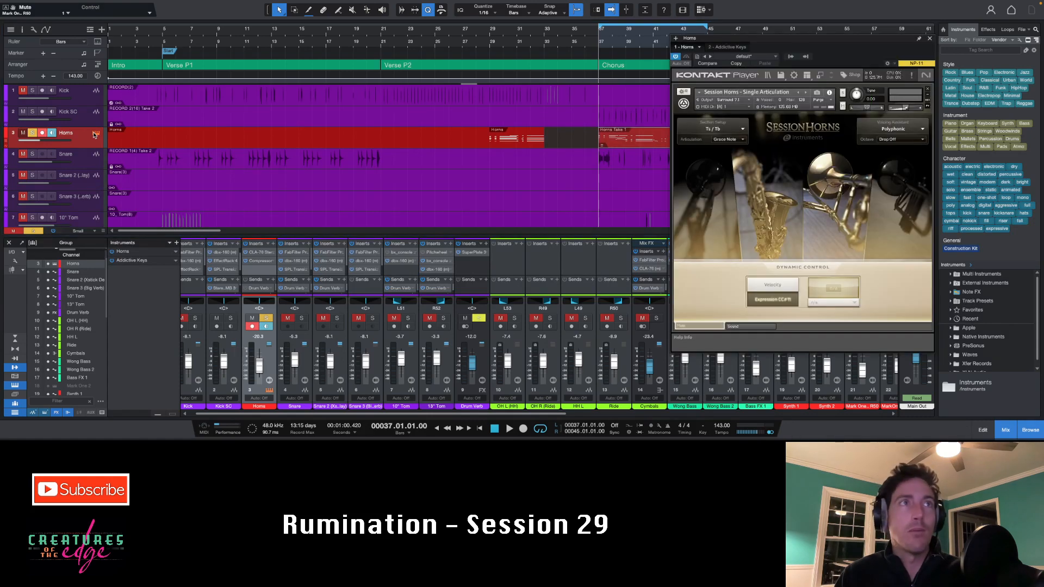
click(729, 140)
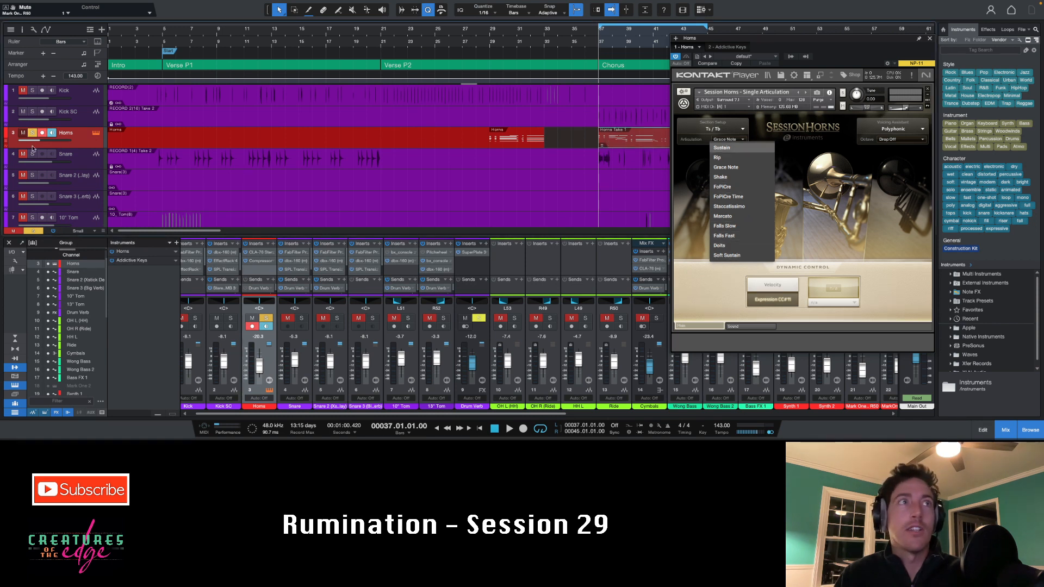
key(a)
click(66, 141)
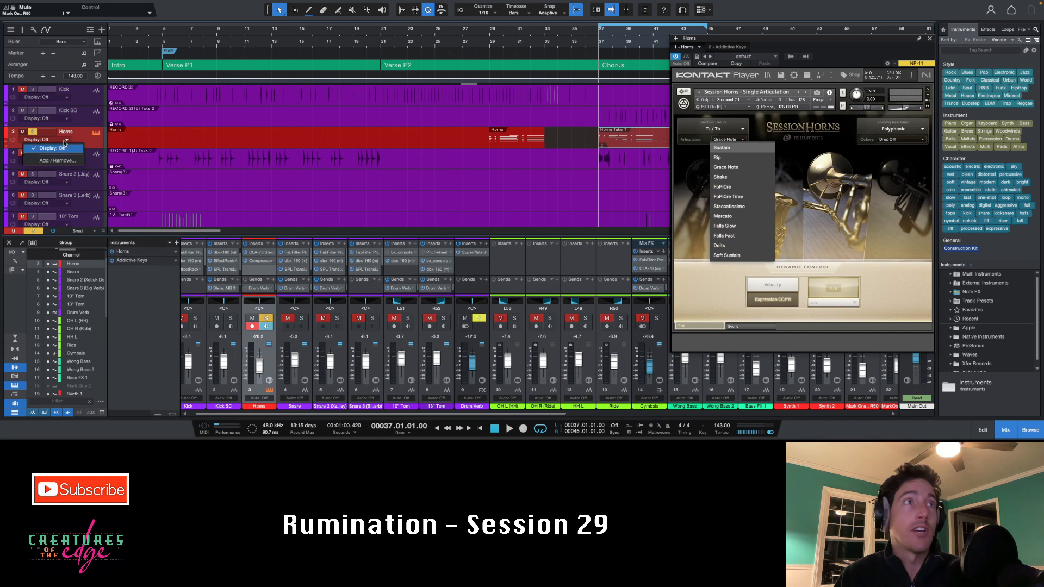
click(51, 162)
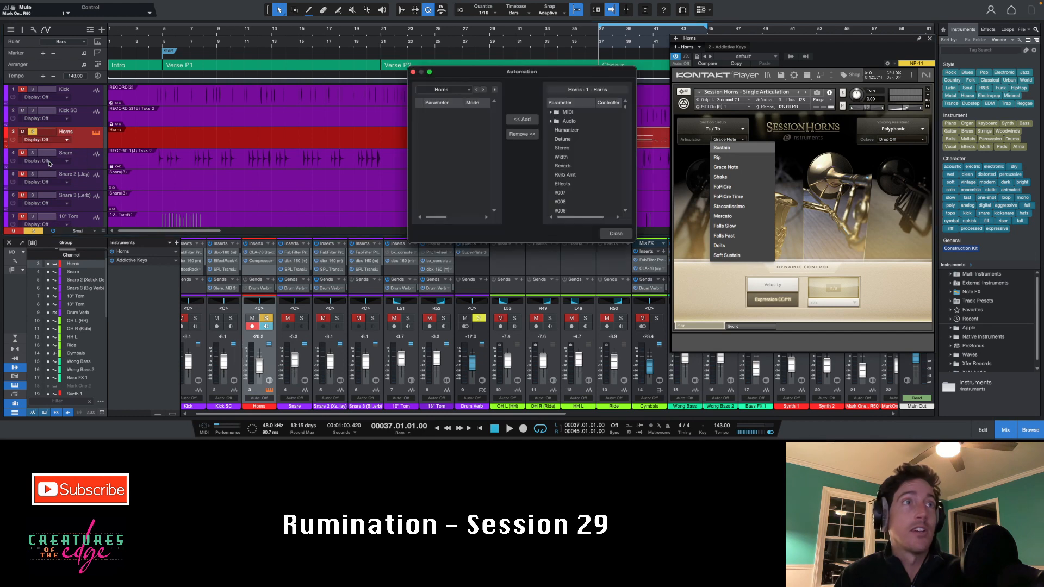
Look through the Audio and MIDI parameters for one that could automate the Horns articulation, and leave the selection without adding any.
click(552, 121)
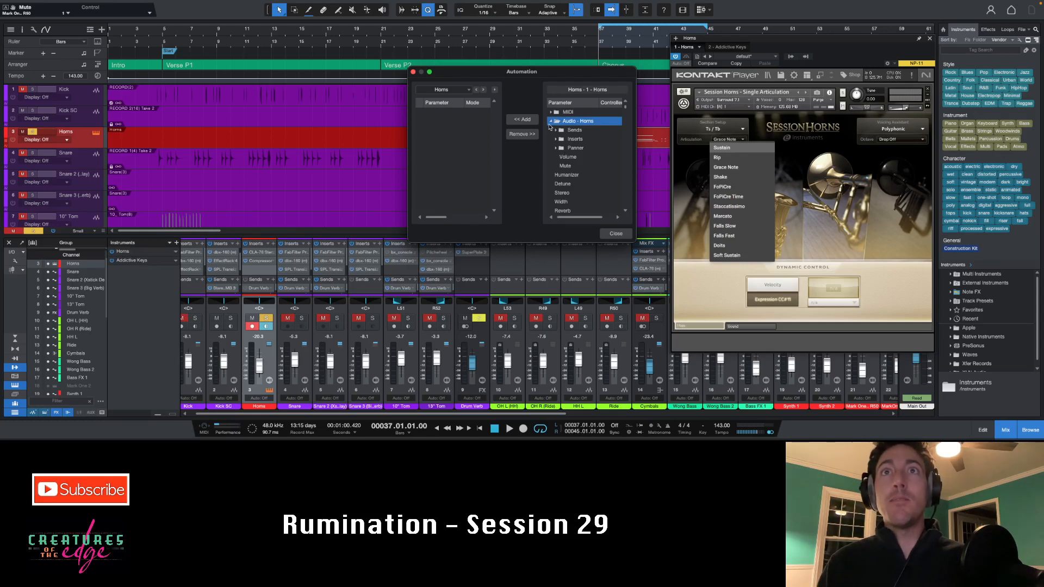
click(551, 121)
click(552, 112)
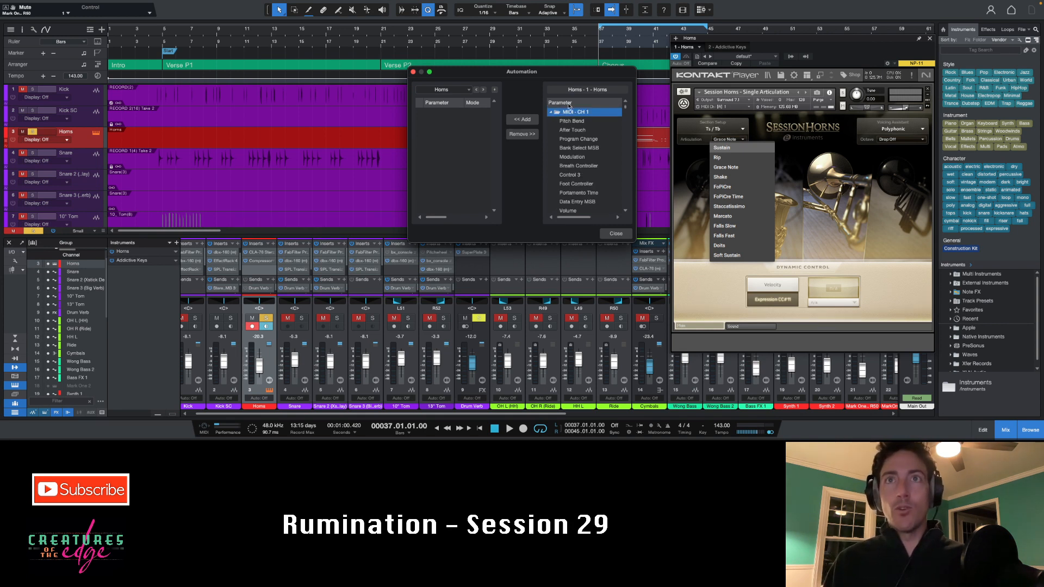
scroll(579, 175, down, 1)
scroll(579, 171, down, 5)
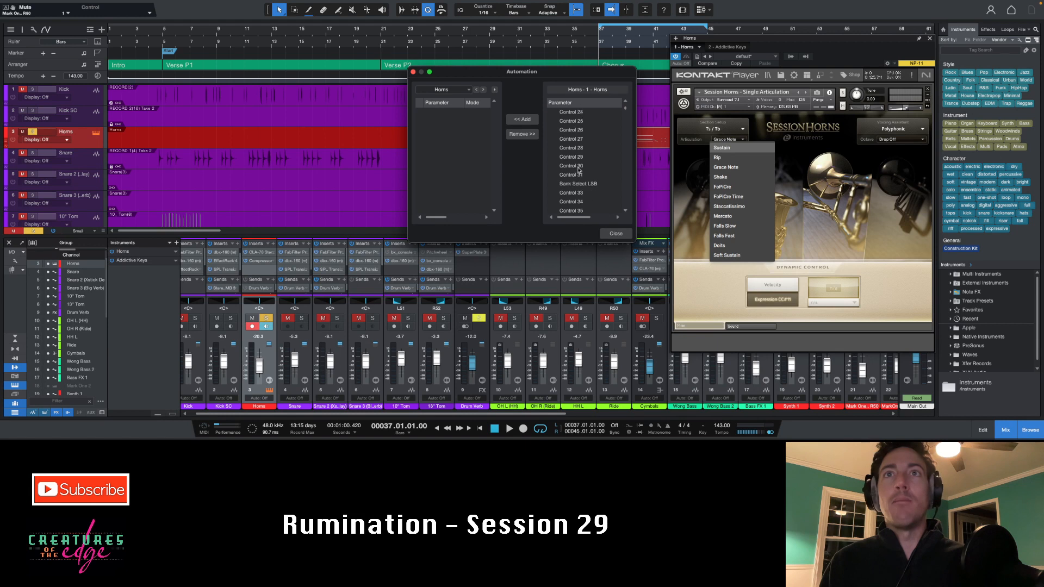
scroll(579, 171, down, 6)
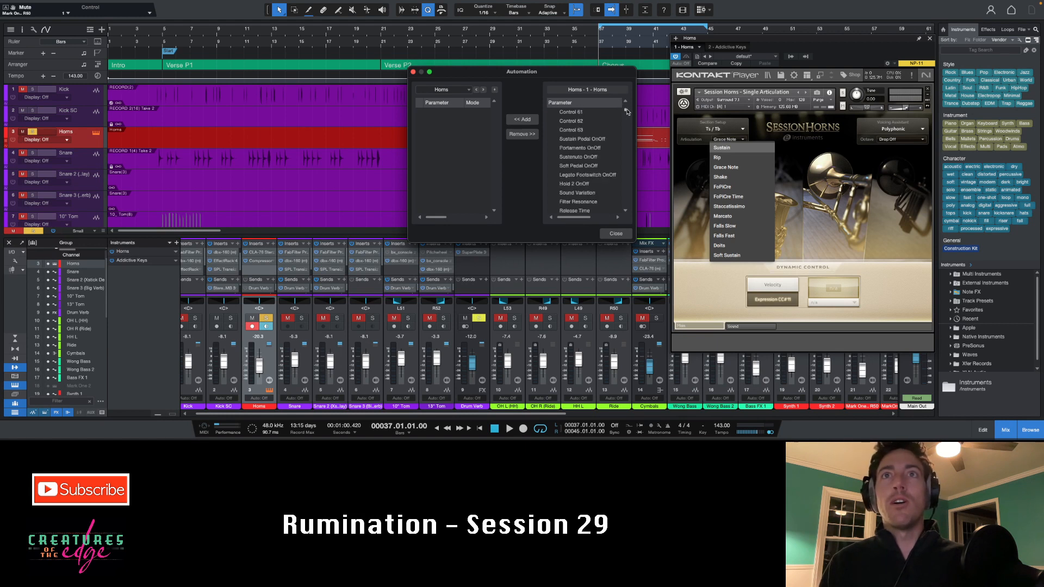
drag(627, 112, 627, 109)
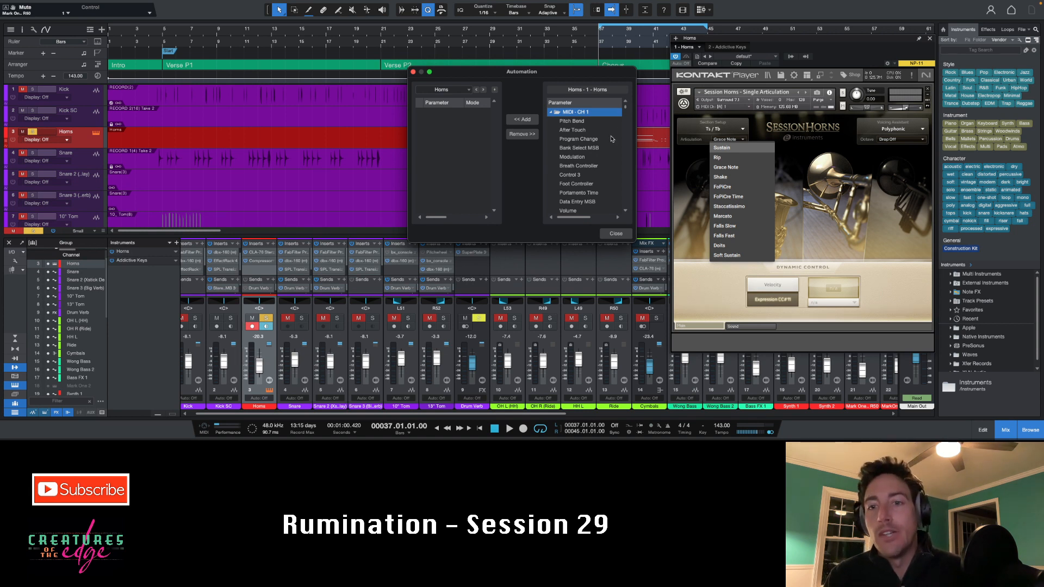
scroll(609, 152, down, 15)
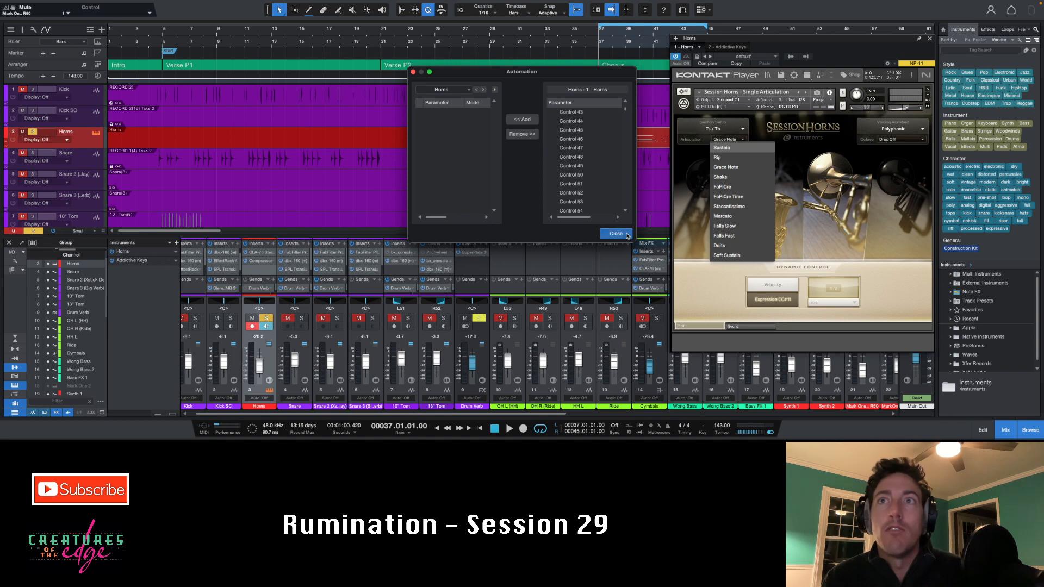
click(627, 234)
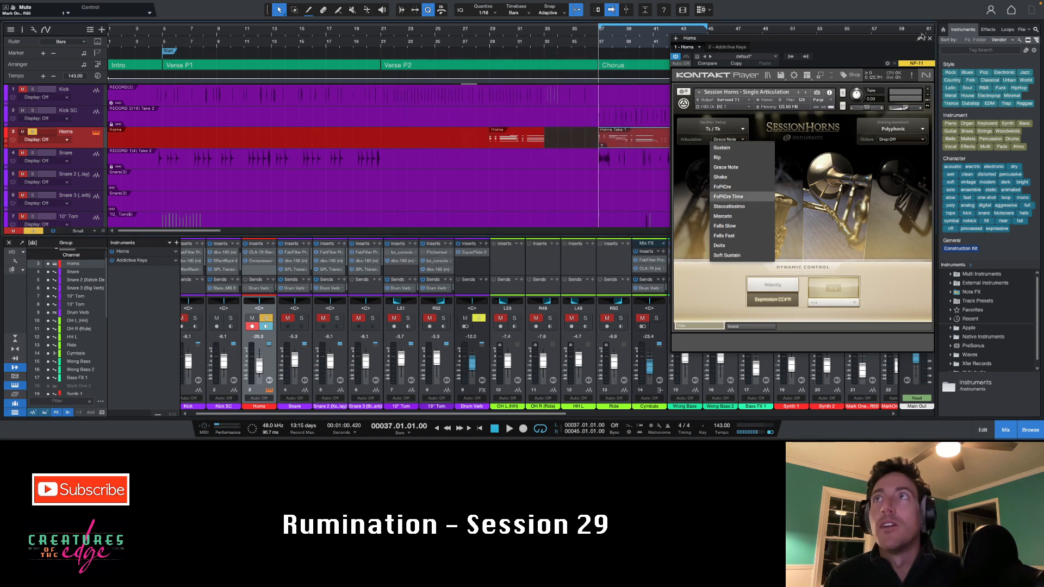
Recheck the Horns instrument and Audio automation parameters for an articulation control, then close the parameter selection and articulation choices.
click(67, 141)
click(52, 161)
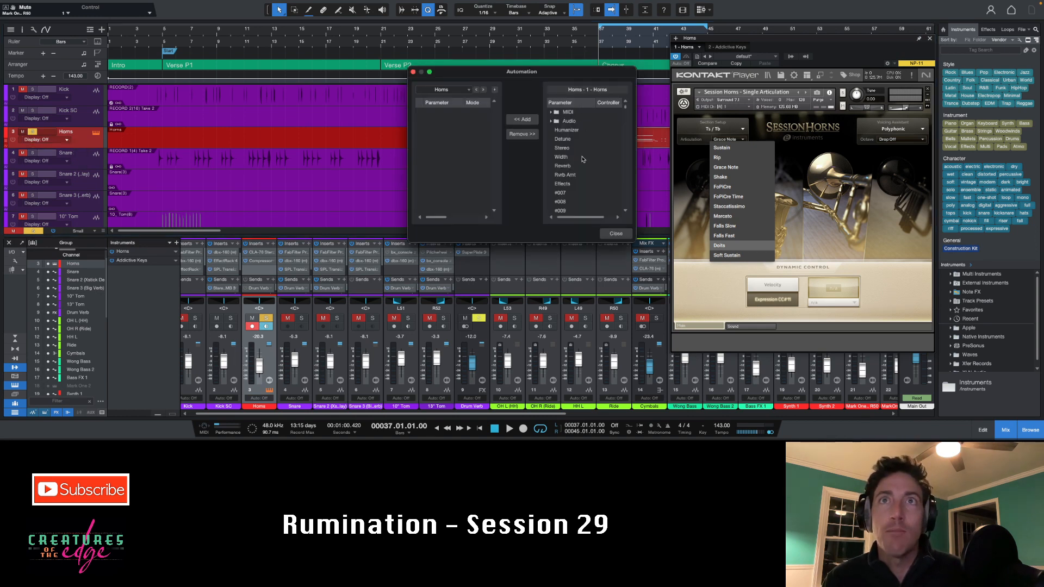
scroll(579, 164, down, 8)
scroll(577, 173, up, 6)
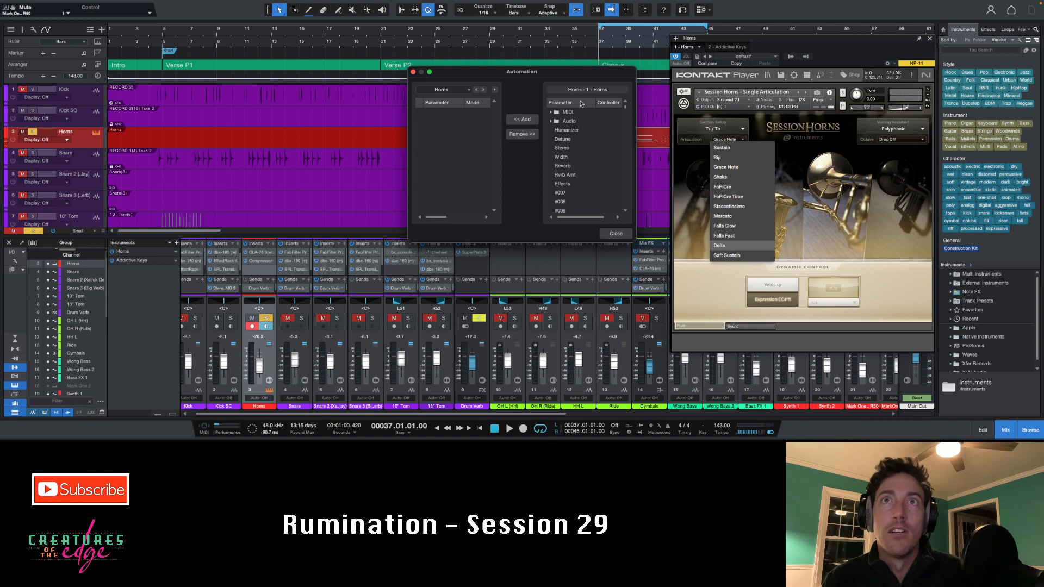
click(551, 122)
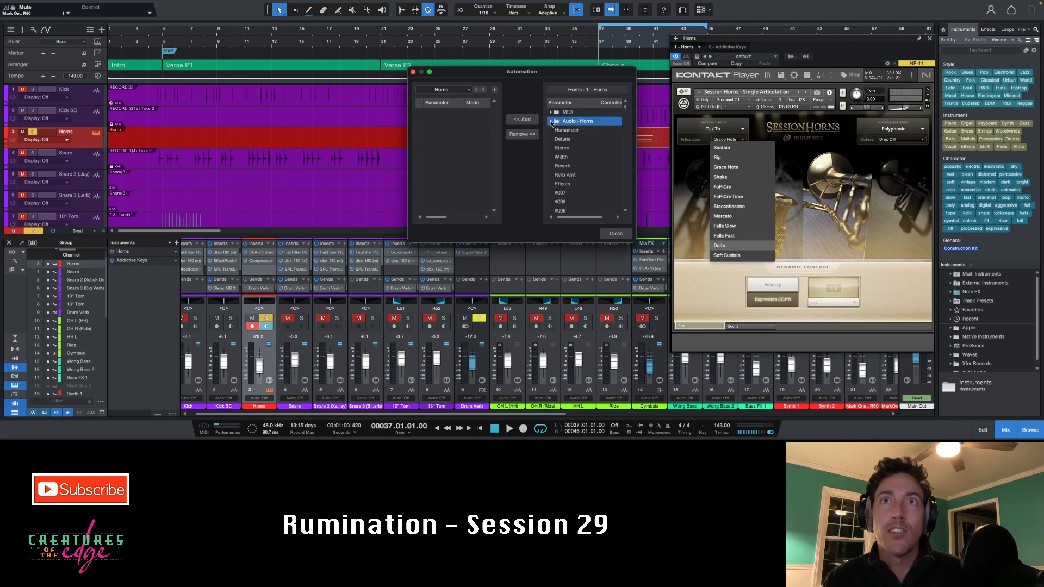
scroll(582, 163, down, 10)
scroll(583, 165, up, 8)
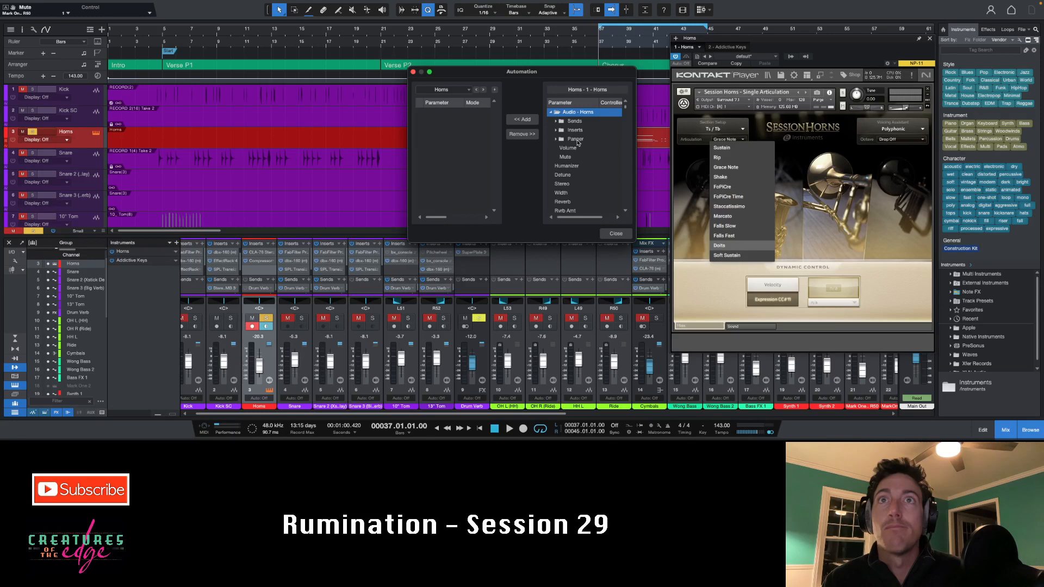
click(616, 233)
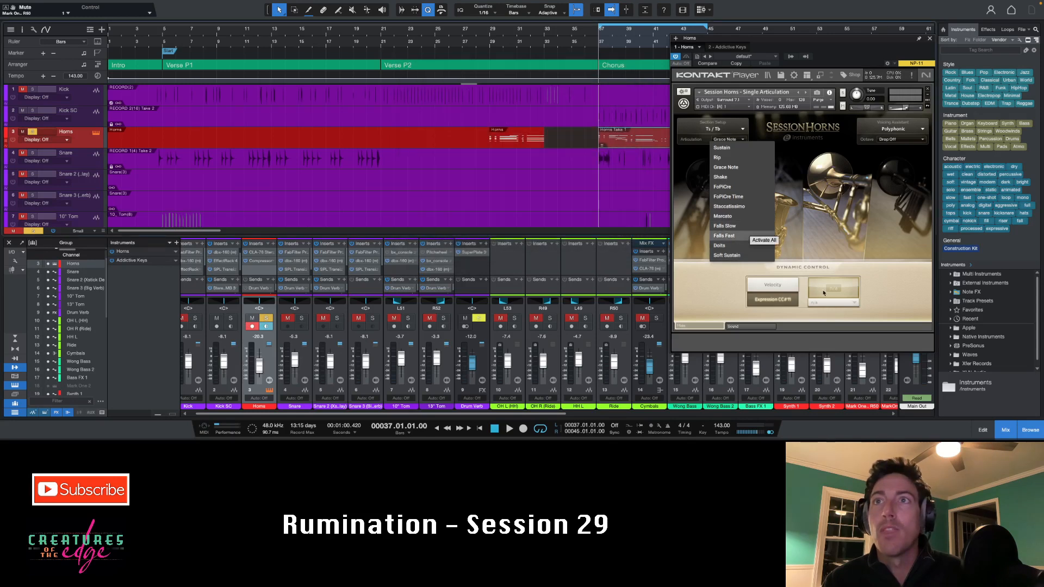
click(725, 294)
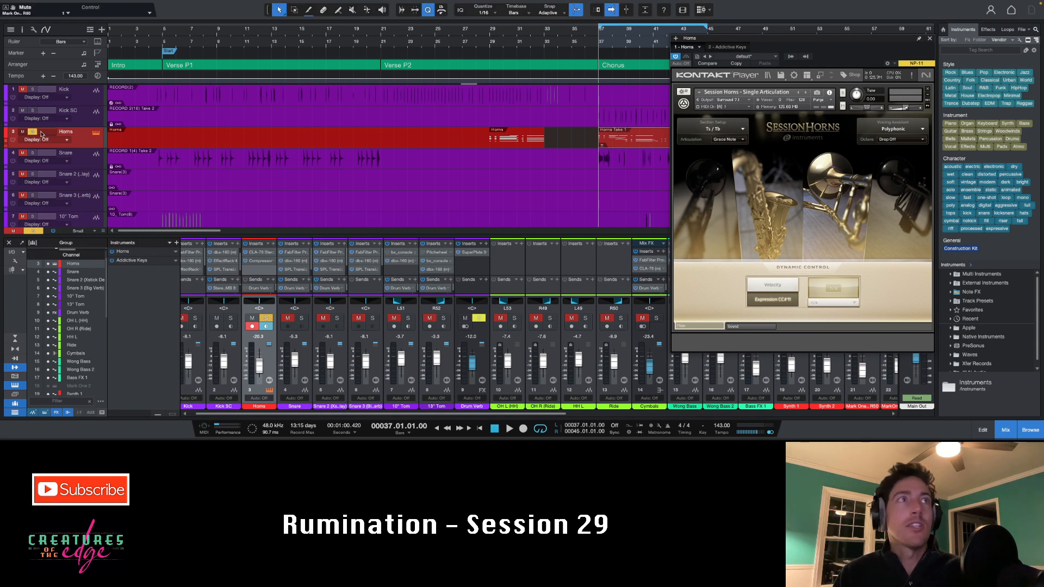
Play the soloed Horns from bar 37 and raise their channel volume to about -19.4 dB.
key(space)
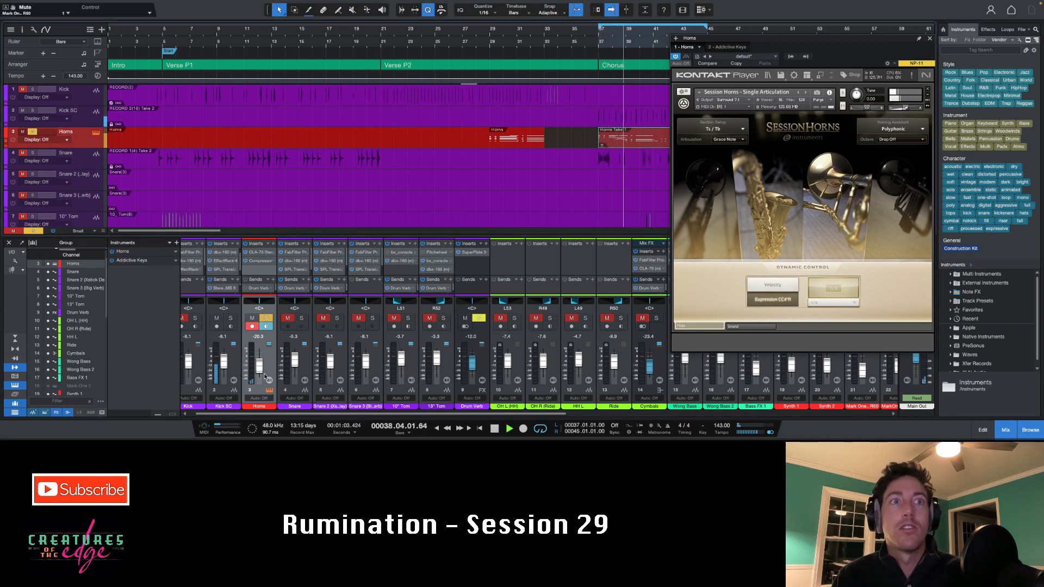
drag(261, 371, 263, 363)
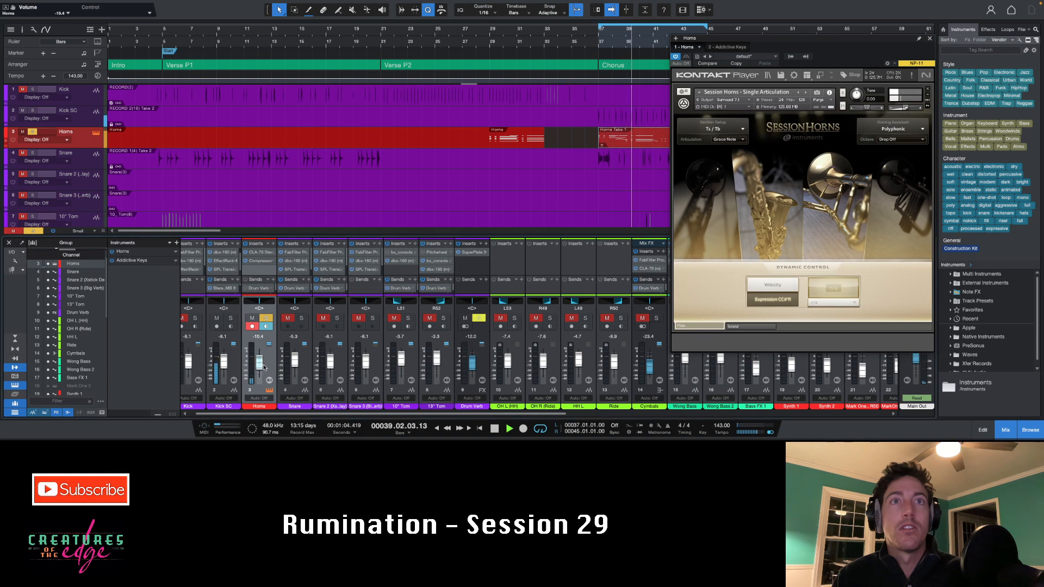
Set the Session Horns articulation to Sustain and replay the part from bar 37.
click(734, 140)
click(735, 148)
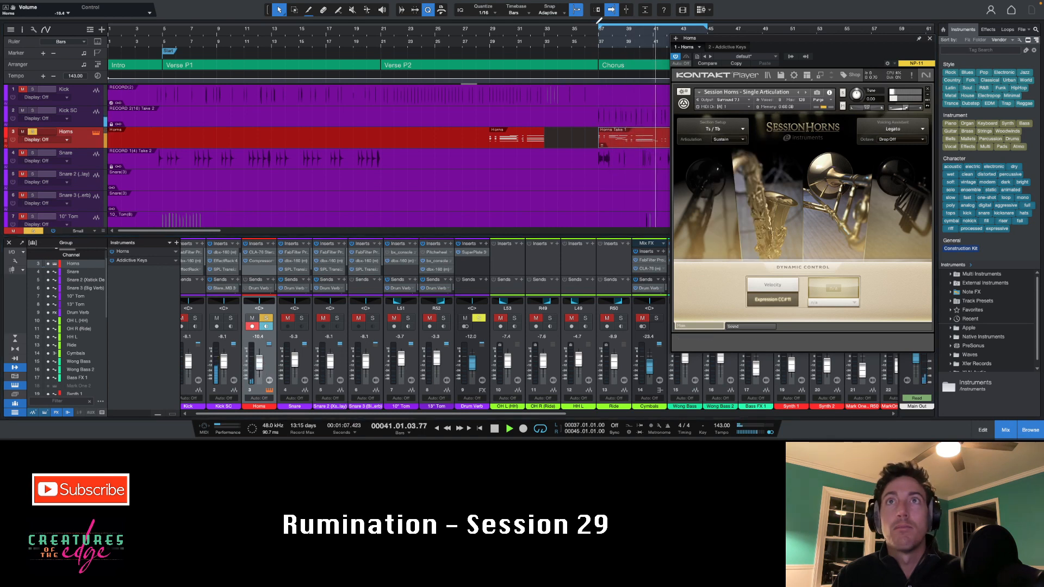
click(599, 36)
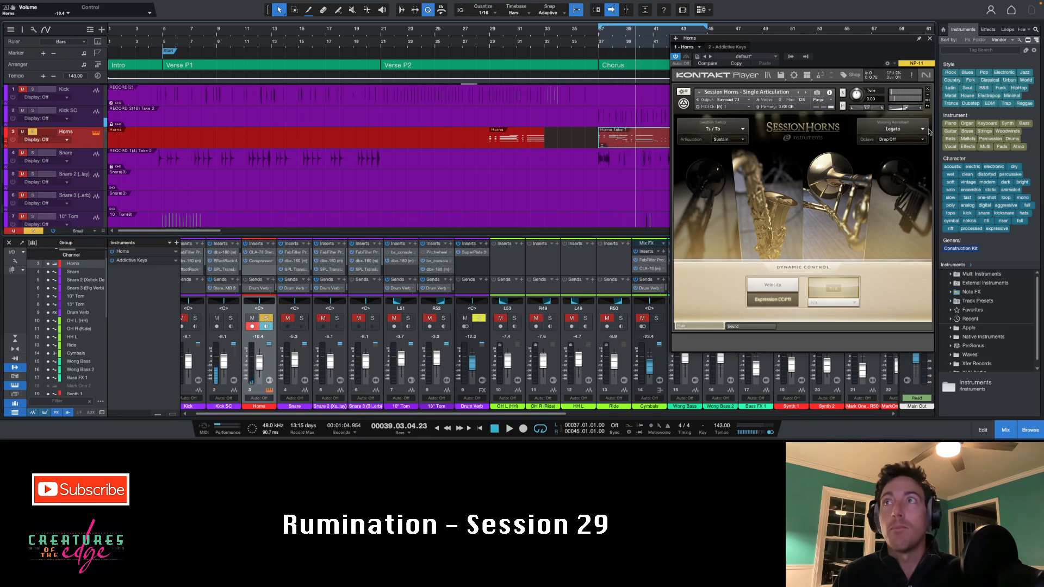
Set the Session Horns voicing assistant to Smart Voice Split, play from bar 37, and reset the Horns channel volume to 0 dB.
click(928, 132)
click(889, 147)
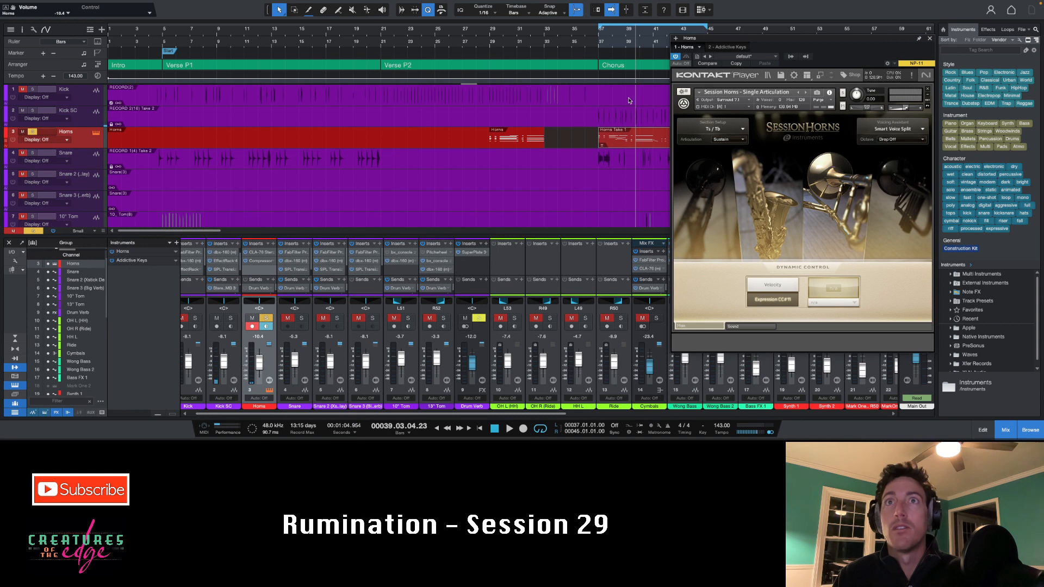
click(598, 37)
key(space)
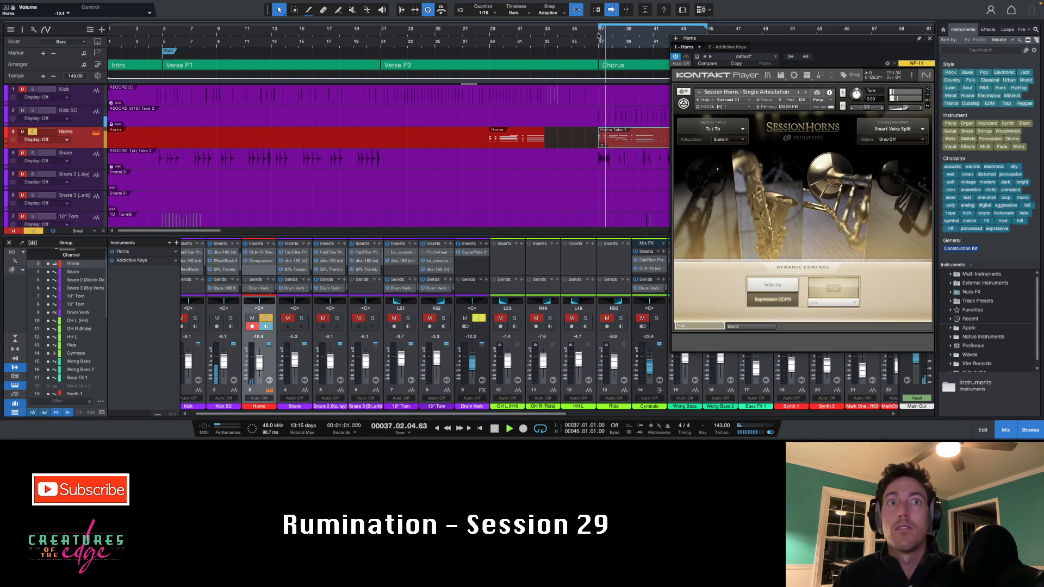
alt+click(259, 363)
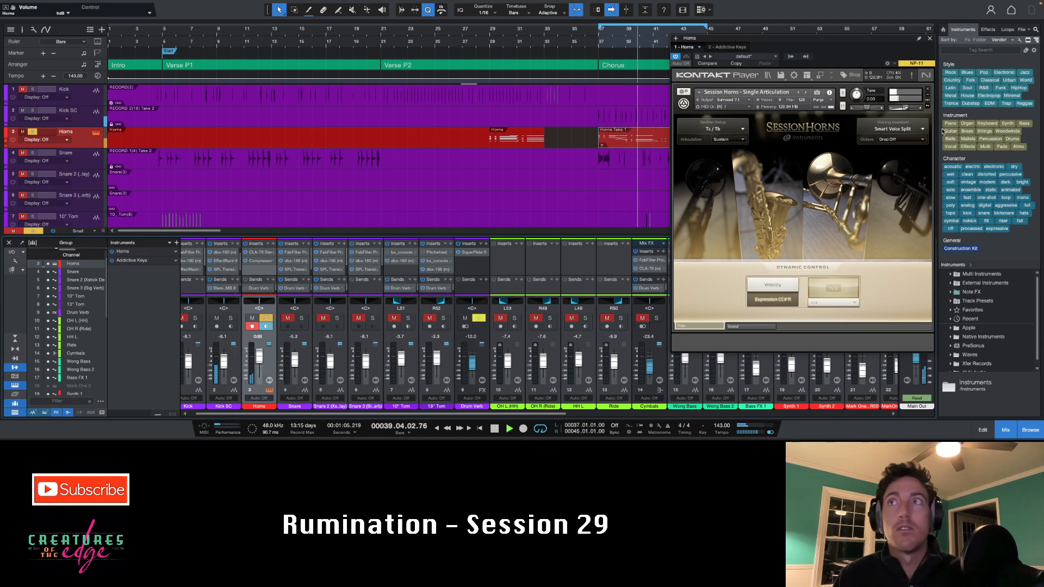
Try the Polyphonic voicing assistant on the Session Horns and replay the part from bar 37.
click(921, 131)
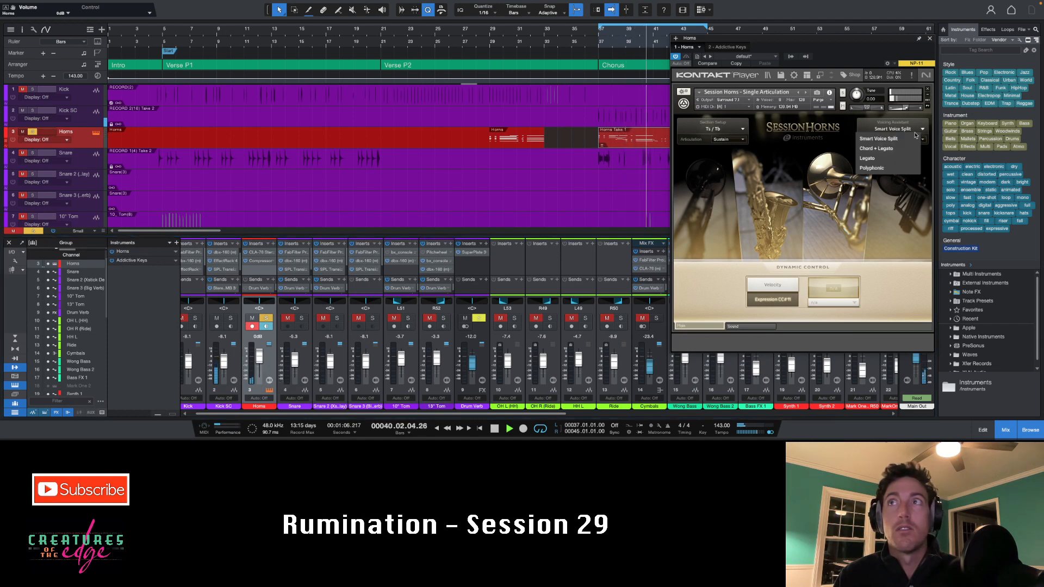
click(883, 168)
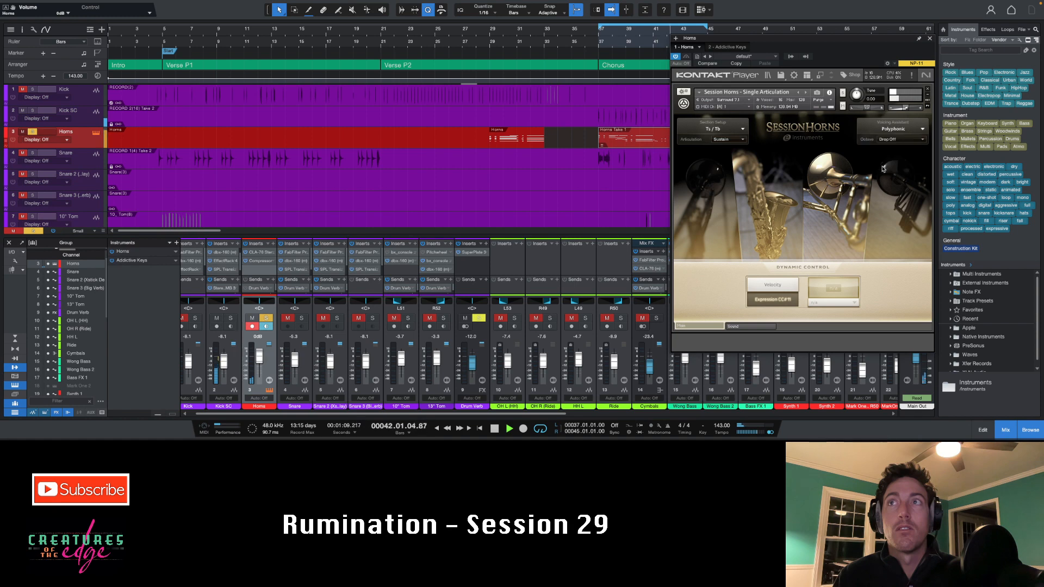
click(599, 35)
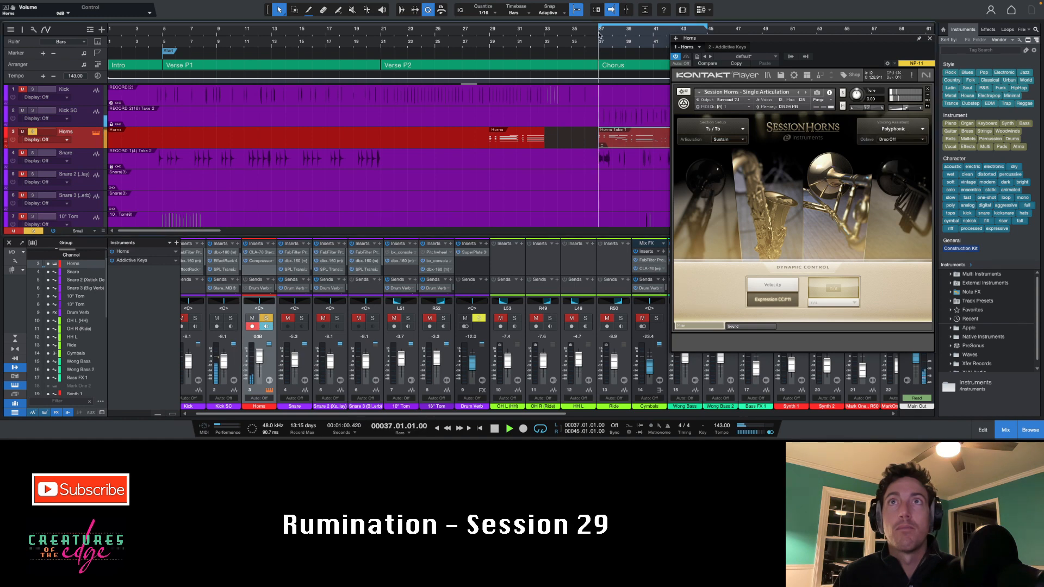
Look at the chorus Horns notes in the note editor and return to the mixer.
drag(900, 43, 1023, 114)
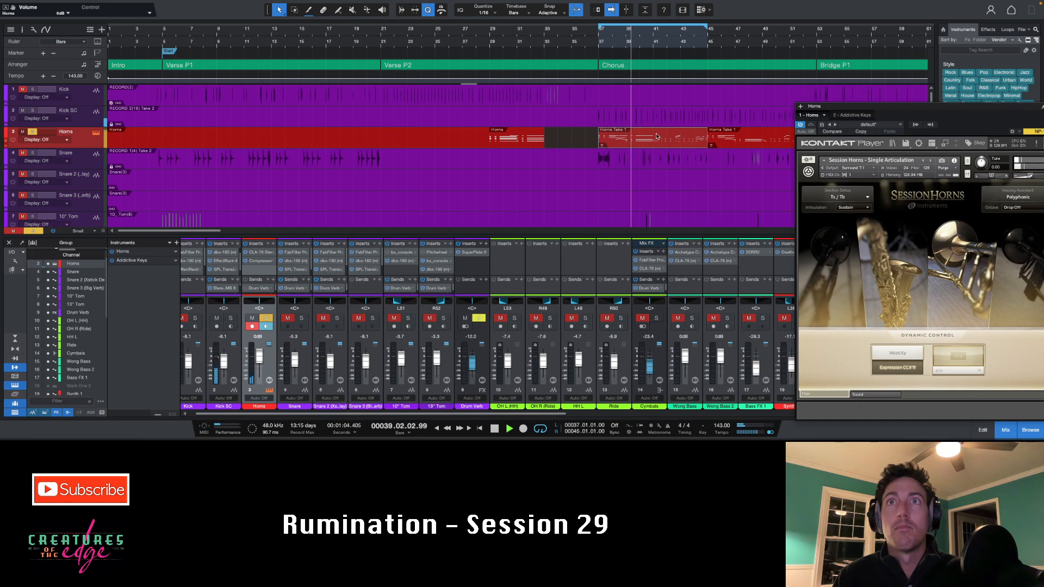
double_click(188, 127)
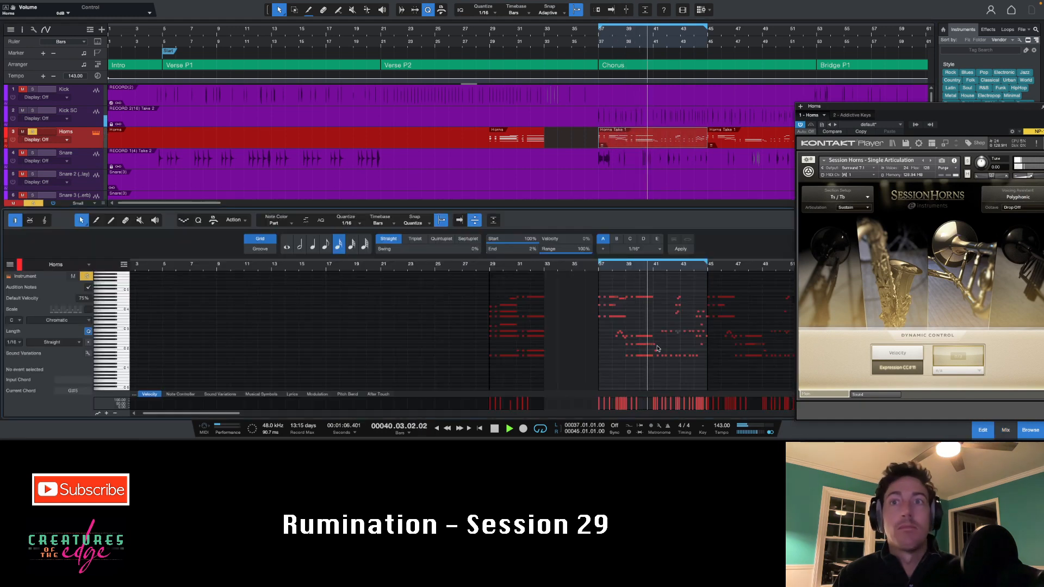
click(1005, 429)
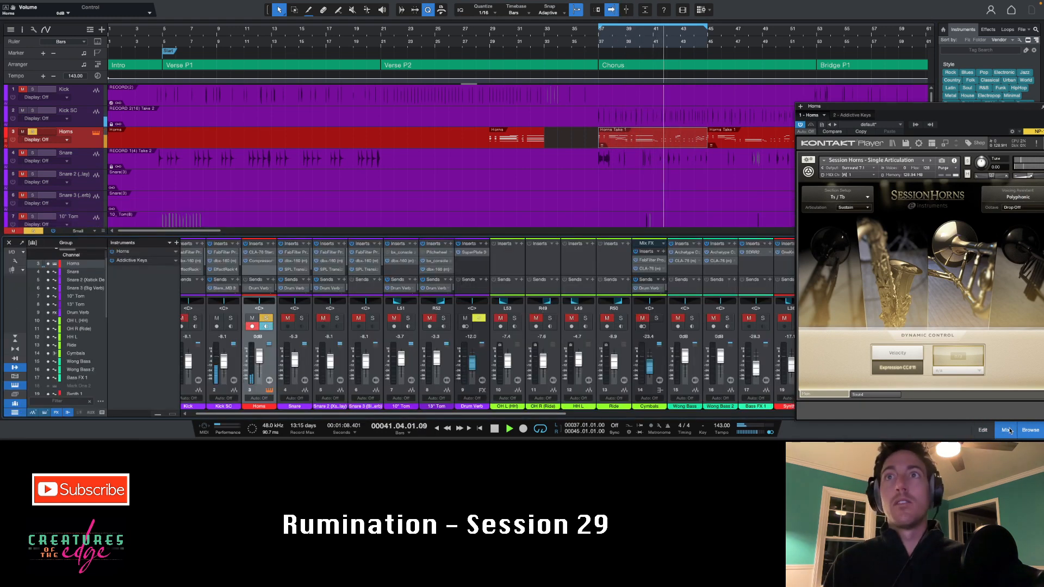
Raise the Session Horns master instrument volume to its maximum during playback and close the instrument window.
drag(951, 107, 682, 53)
click(609, 342)
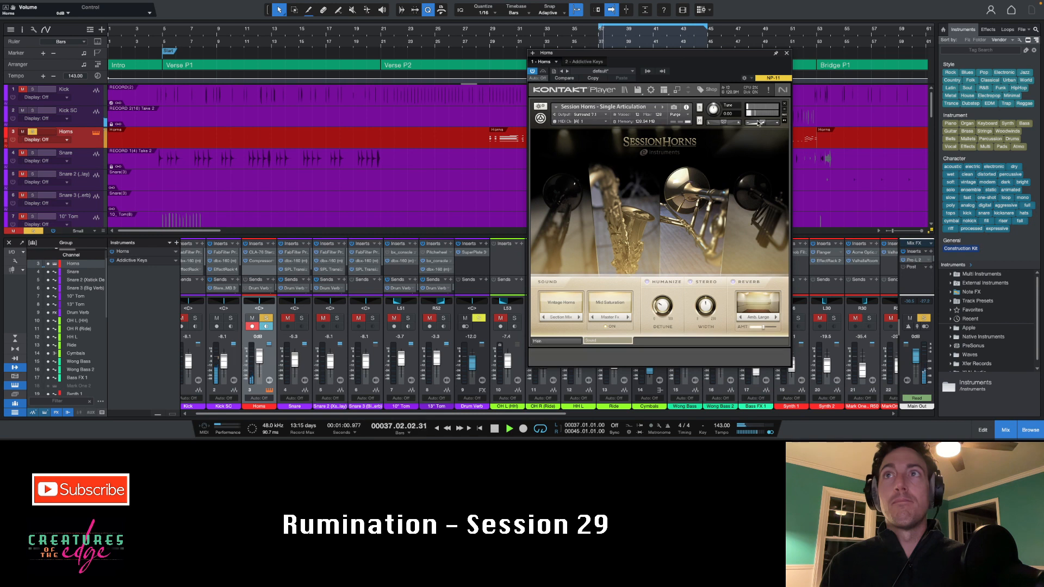
drag(763, 124, 771, 123)
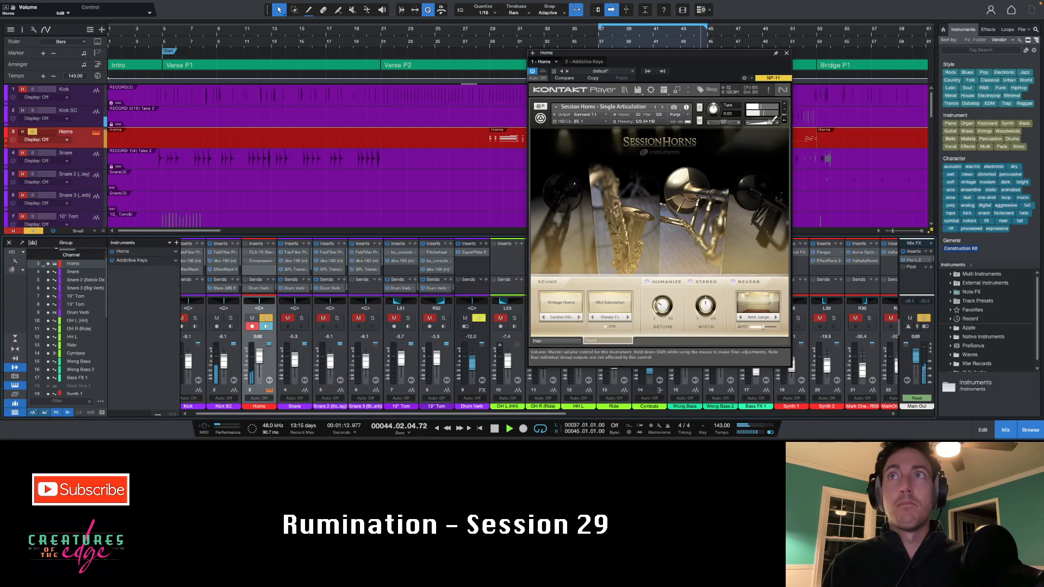
drag(775, 121, 781, 124)
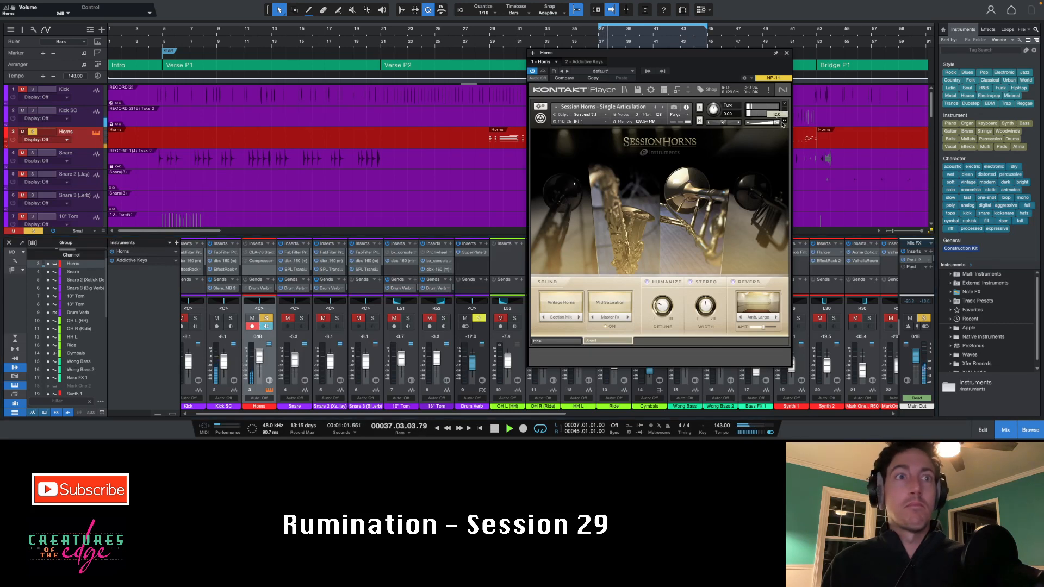
click(787, 52)
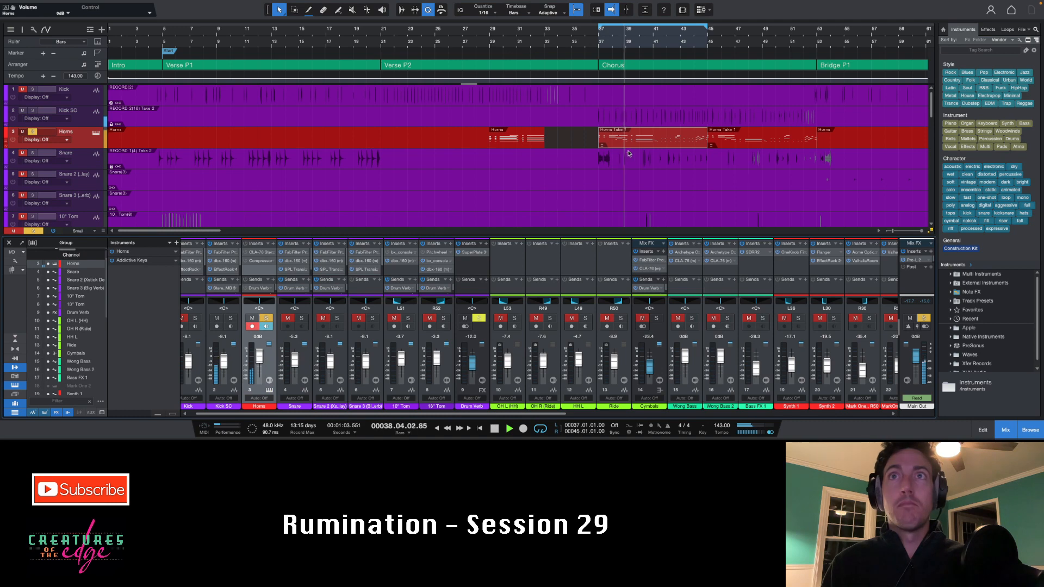
Show the chorus Horns notes in the editor, stop playback, and set the Session Horns section setup to Full Section.
key(F2)
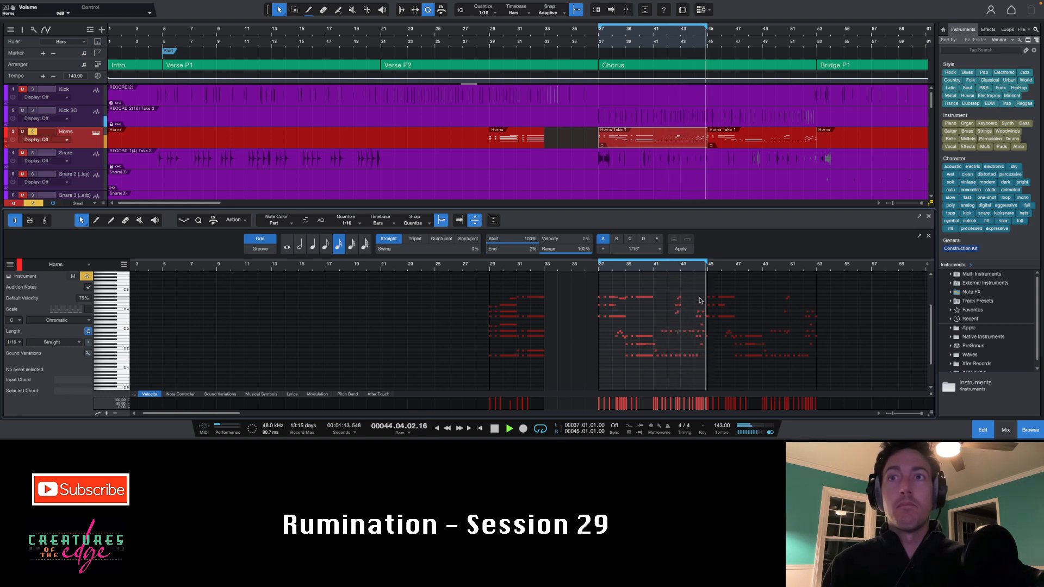
key(space)
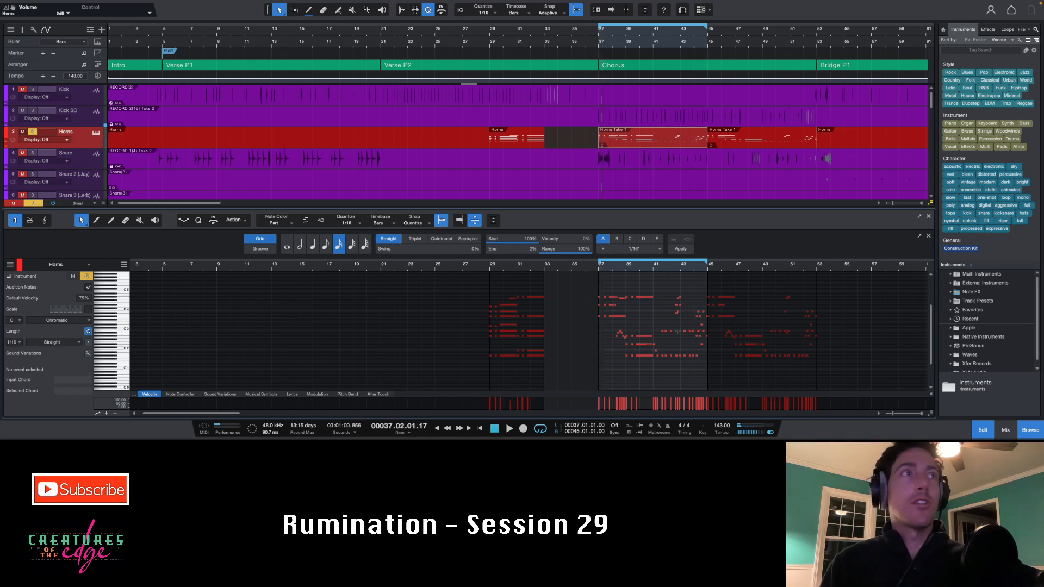
click(96, 133)
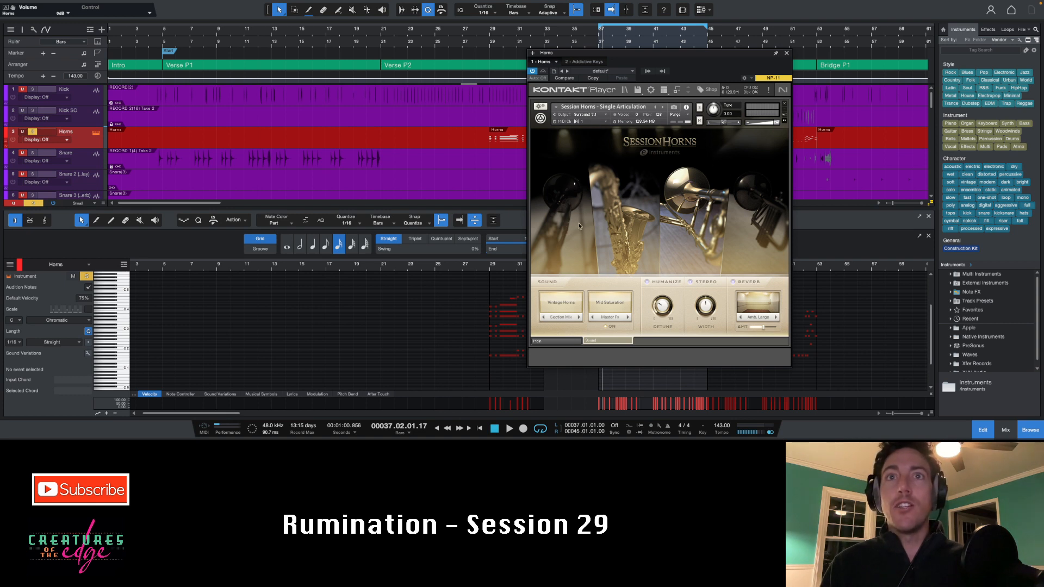
click(576, 343)
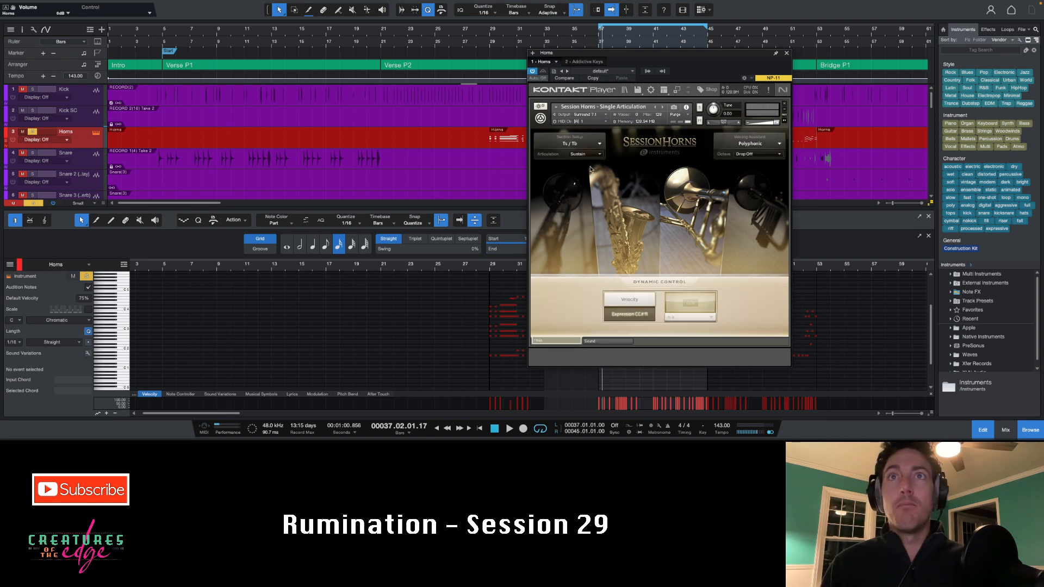
click(600, 144)
click(581, 156)
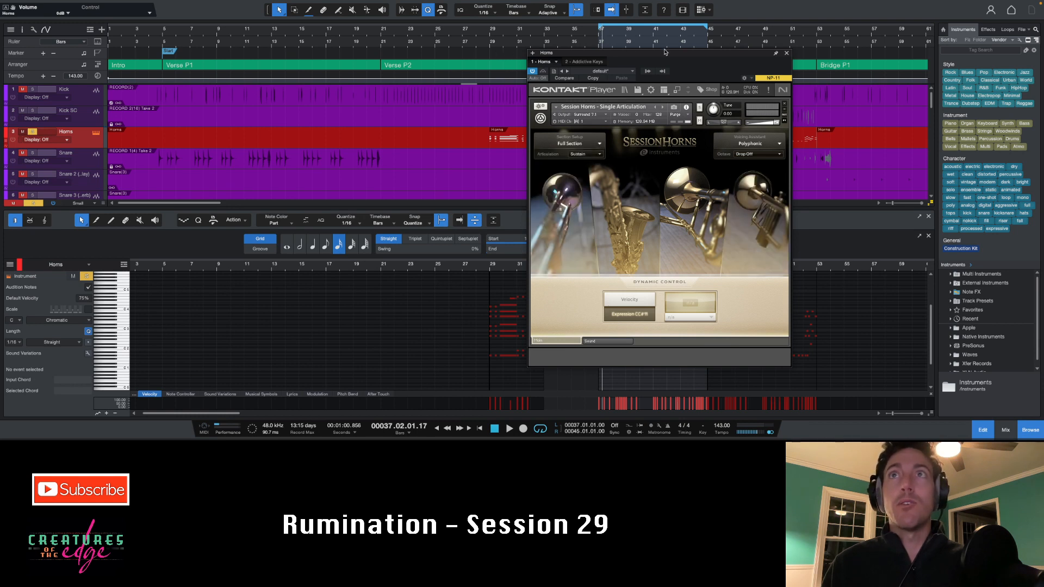
Set the Session Horns voicing assistant to Smart Voice Split and play the Horns from bar 37.
drag(664, 51, 375, 75)
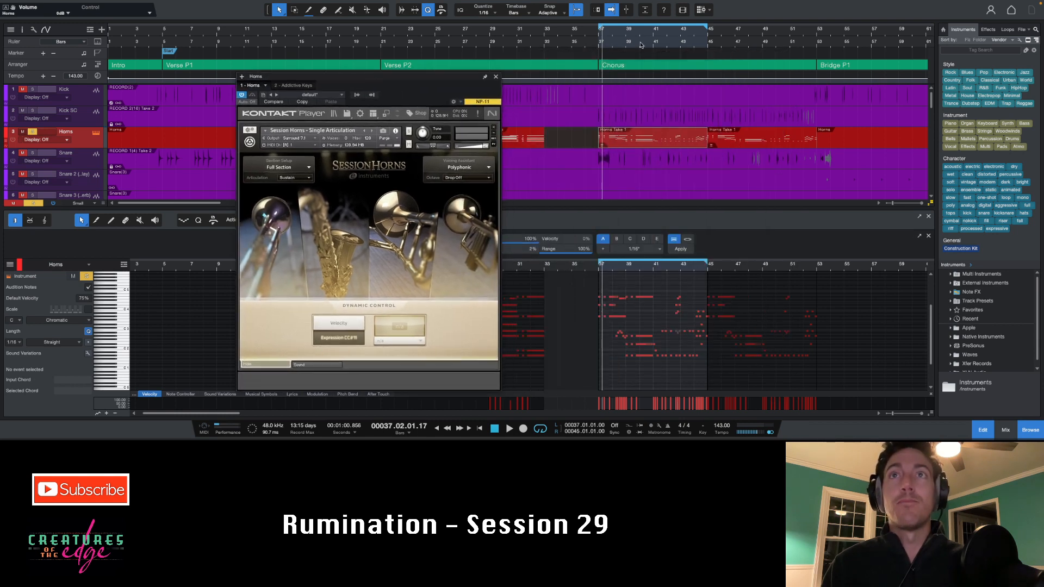
click(600, 36)
click(470, 174)
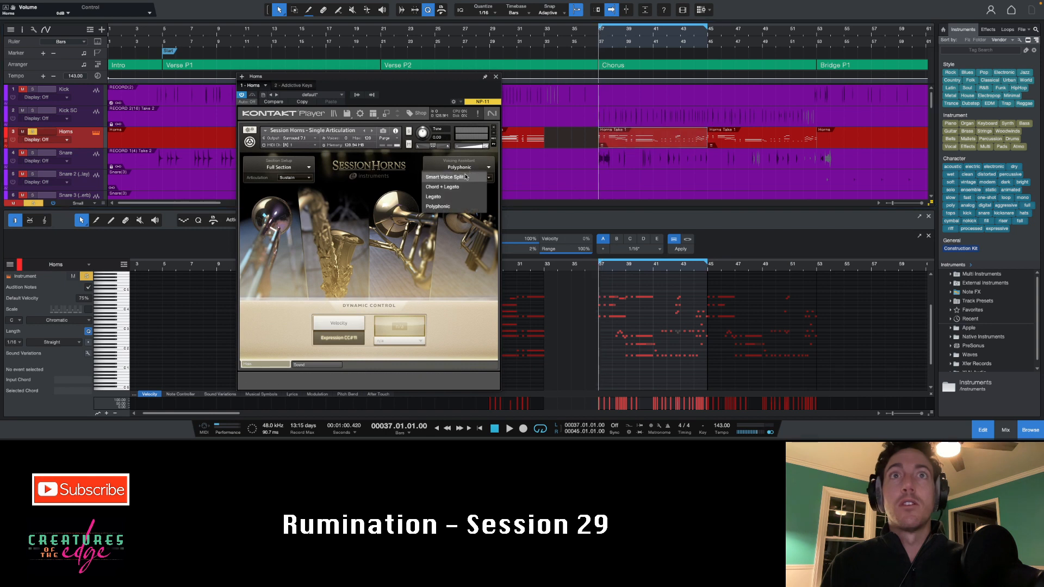
click(465, 180)
key(space)
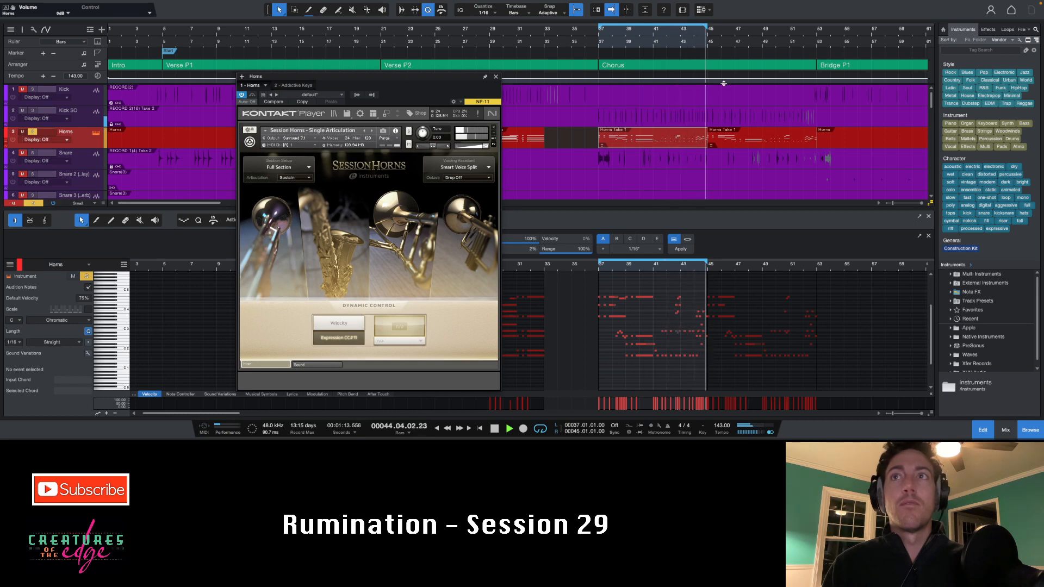
Raise the G#1 Horns note in bar 44 one octave to G#2 and close the instrument window.
click(698, 356)
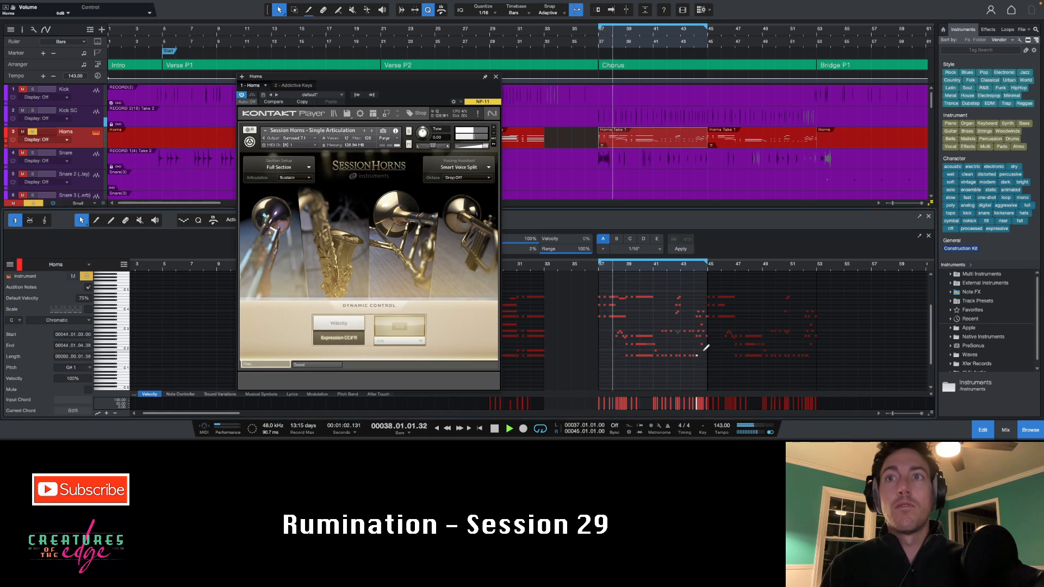
scroll(698, 358, up, 4)
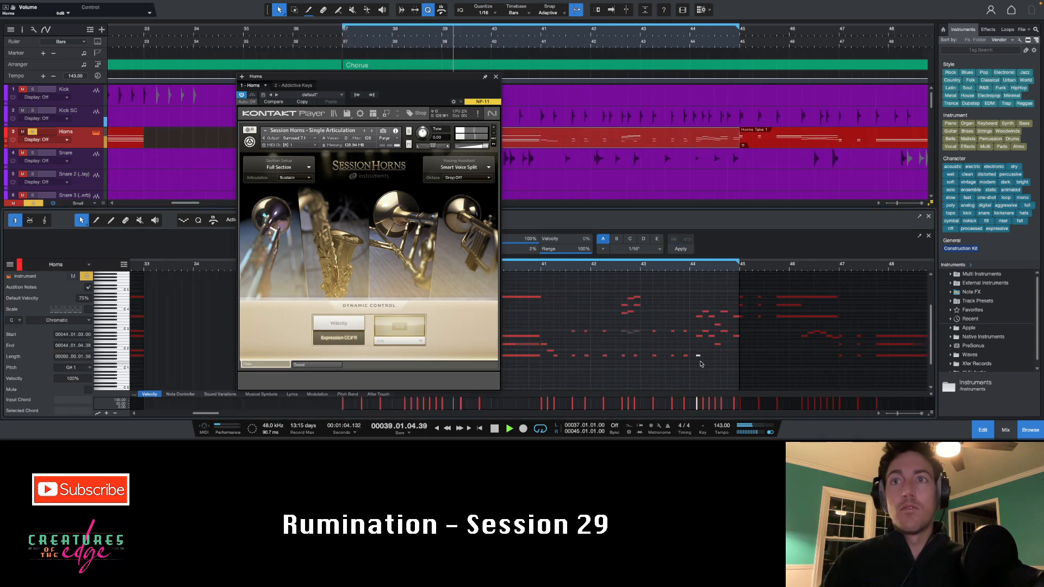
key(Delete)
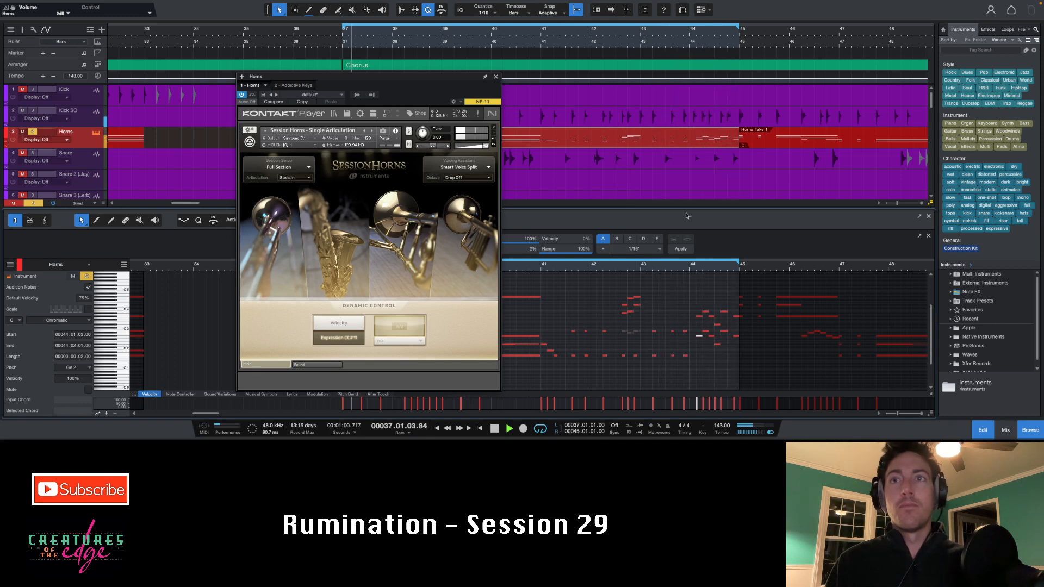
click(496, 78)
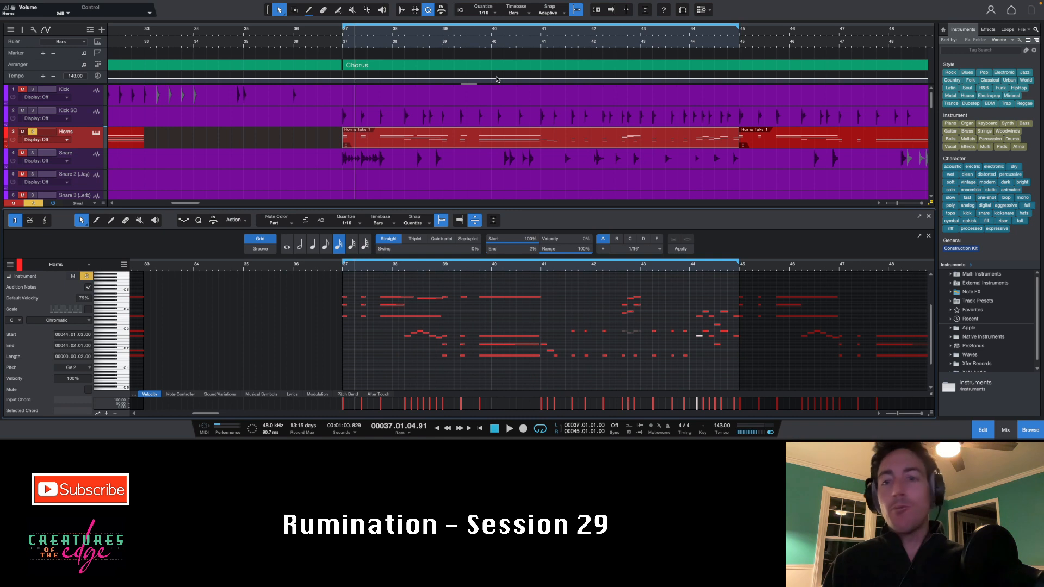
Unsolo the Horns track and play the chorus from bar 37 with the full mix.
click(344, 31)
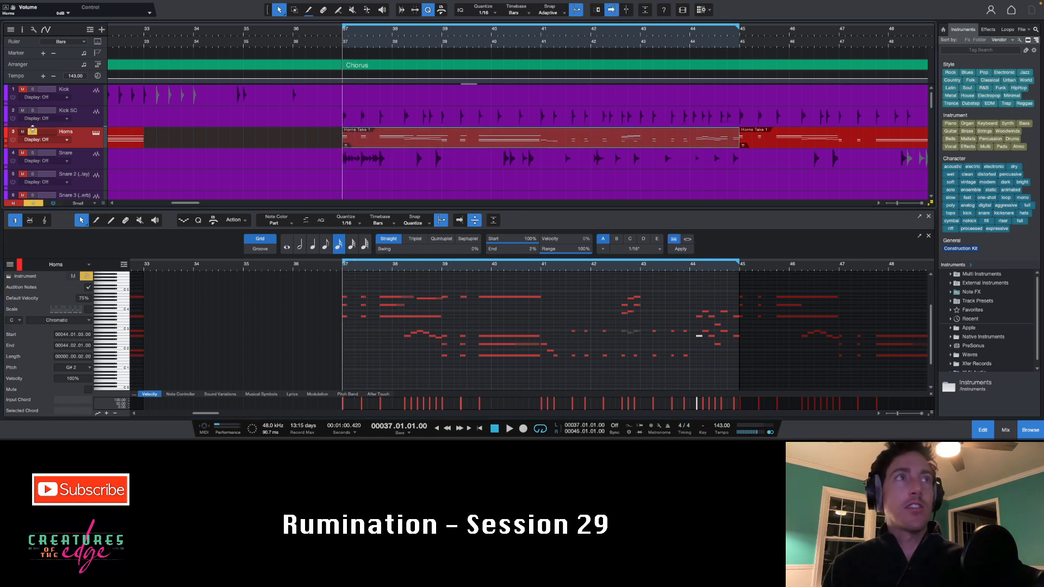
click(33, 132)
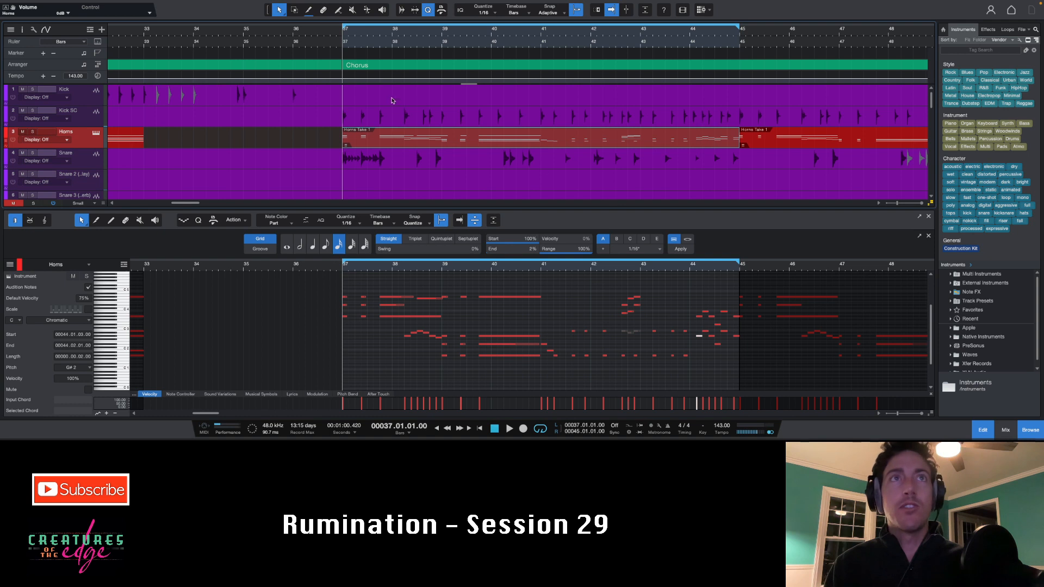
scroll(391, 101, up, 3)
scroll(395, 144, down, 4)
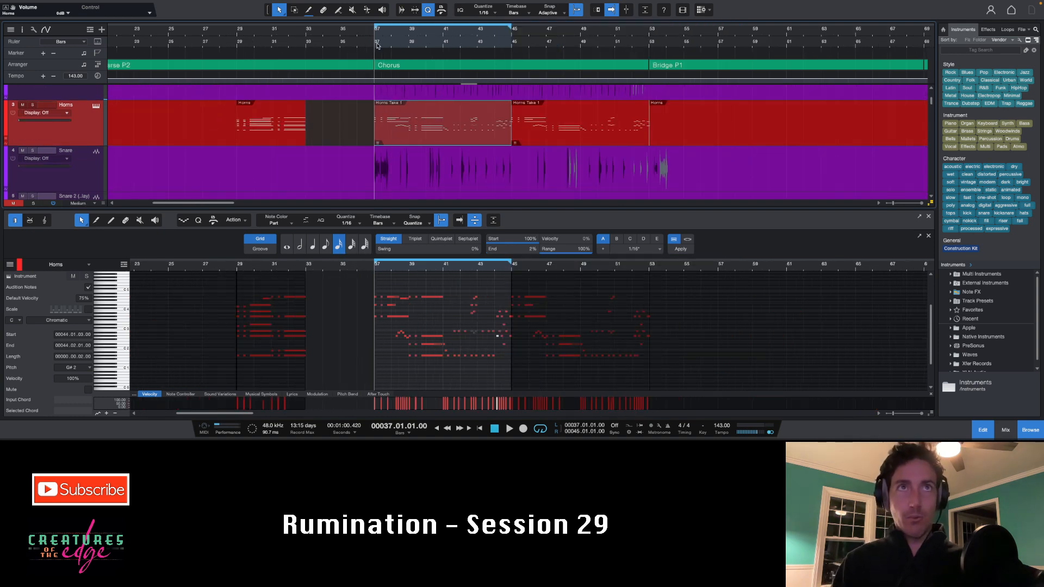
key(space)
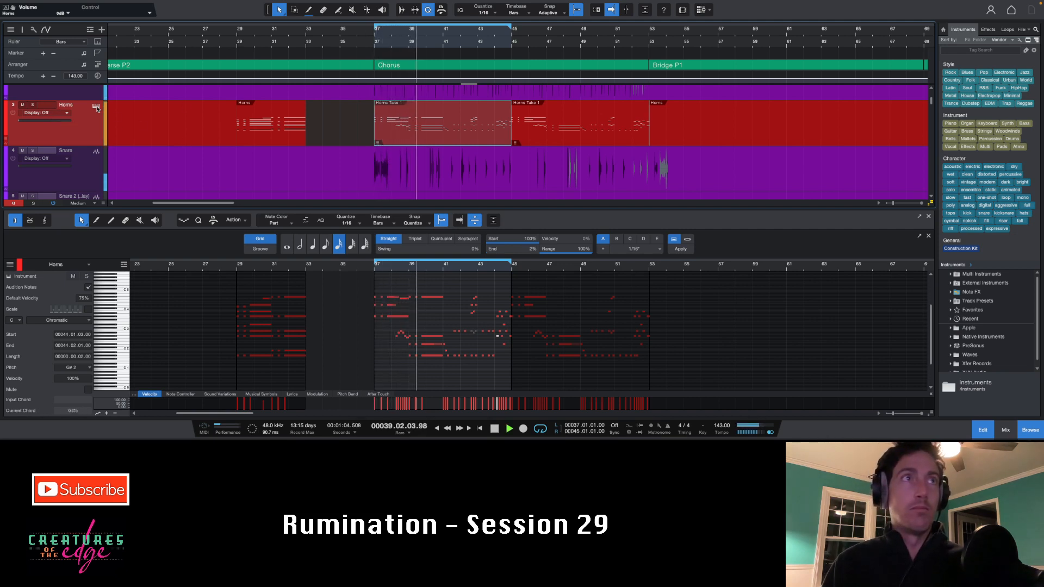
Lower the Session Horns master instrument volume to about 2.8 dB and close the instrument window.
click(96, 105)
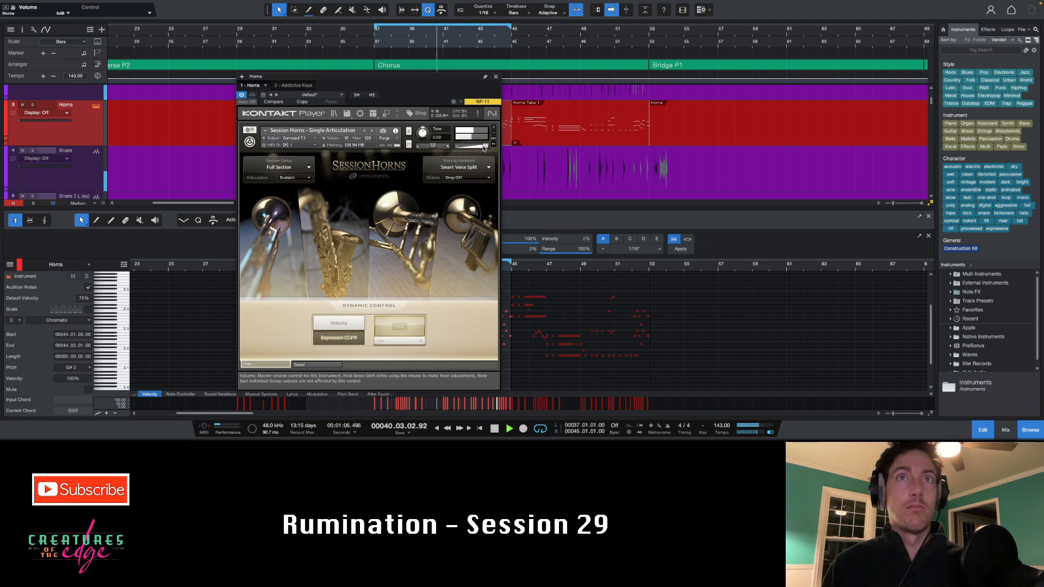
mouse_move(479, 147)
drag(475, 149, 470, 150)
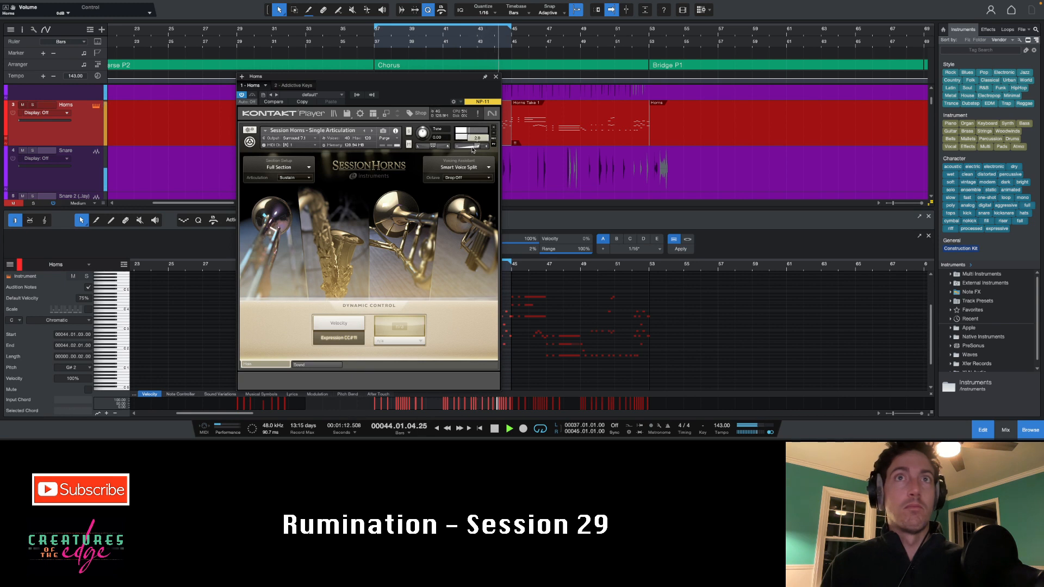
click(496, 76)
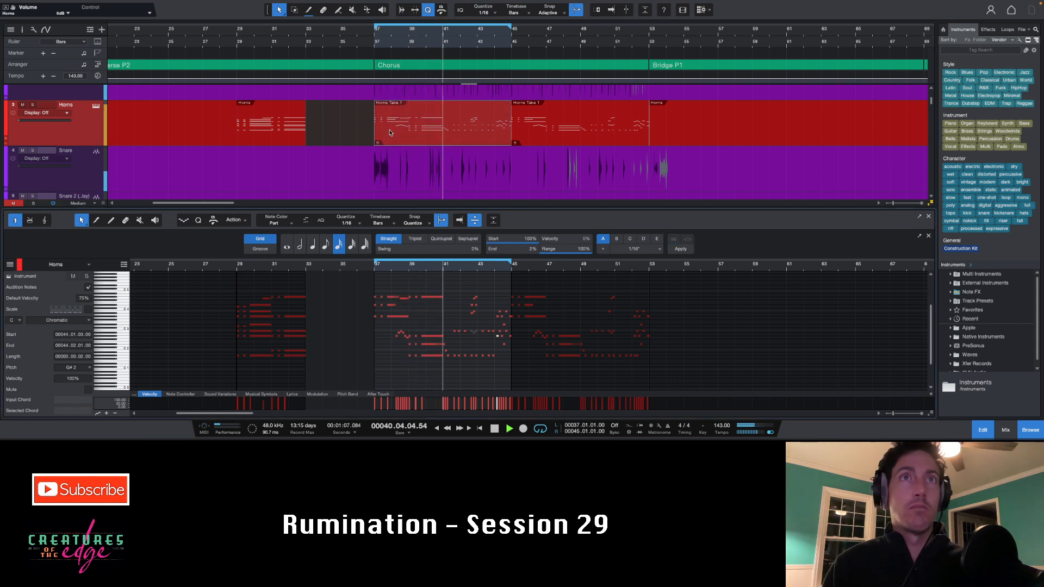
Move the three G#4 Horns notes in bar 37 down two octaves to G#2 and replay from bar 37.
click(391, 295)
click(392, 297)
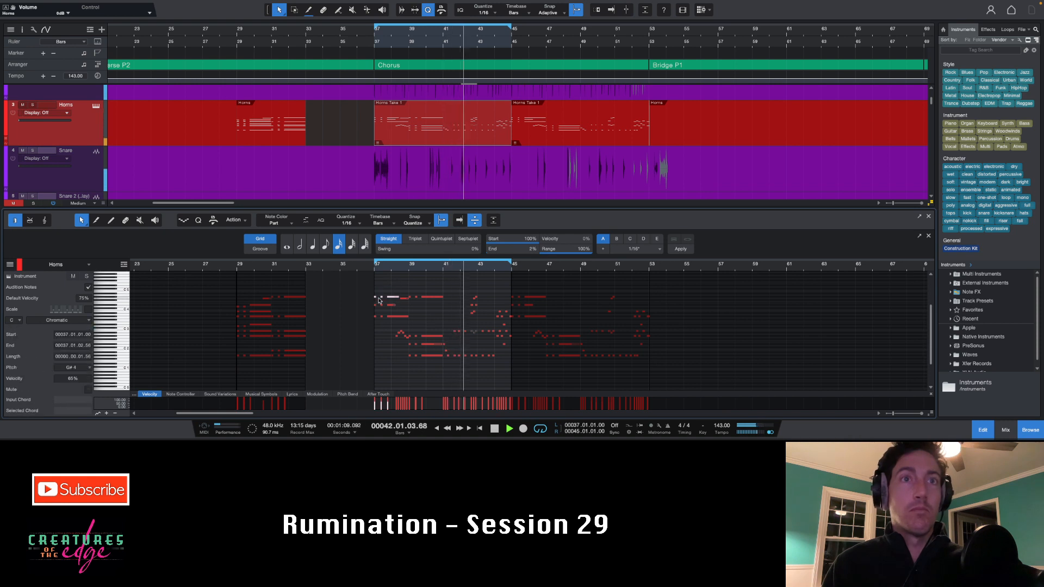
key(space)
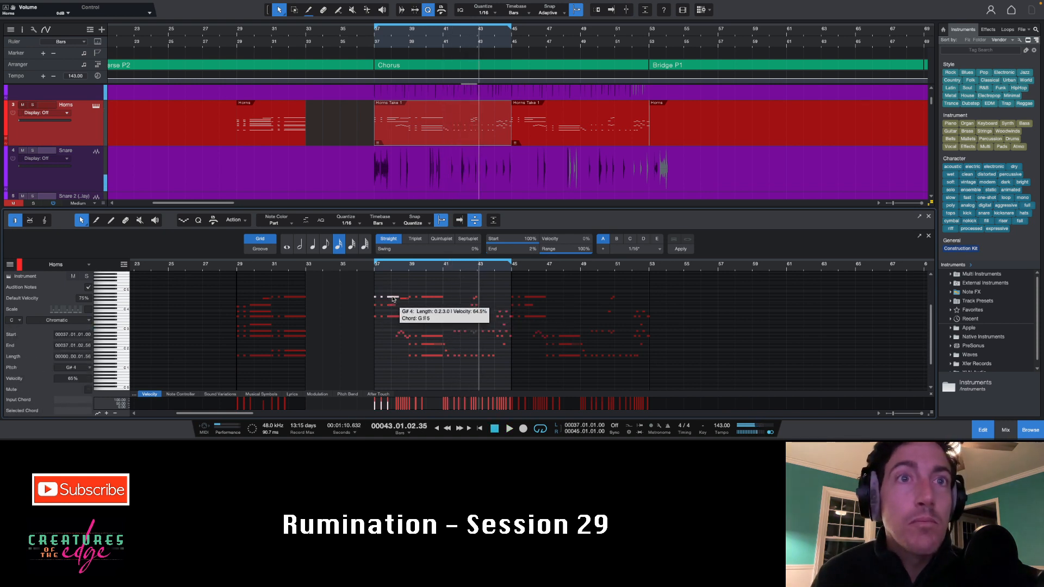
drag(392, 298, 391, 338)
click(400, 336)
click(373, 266)
key(space)
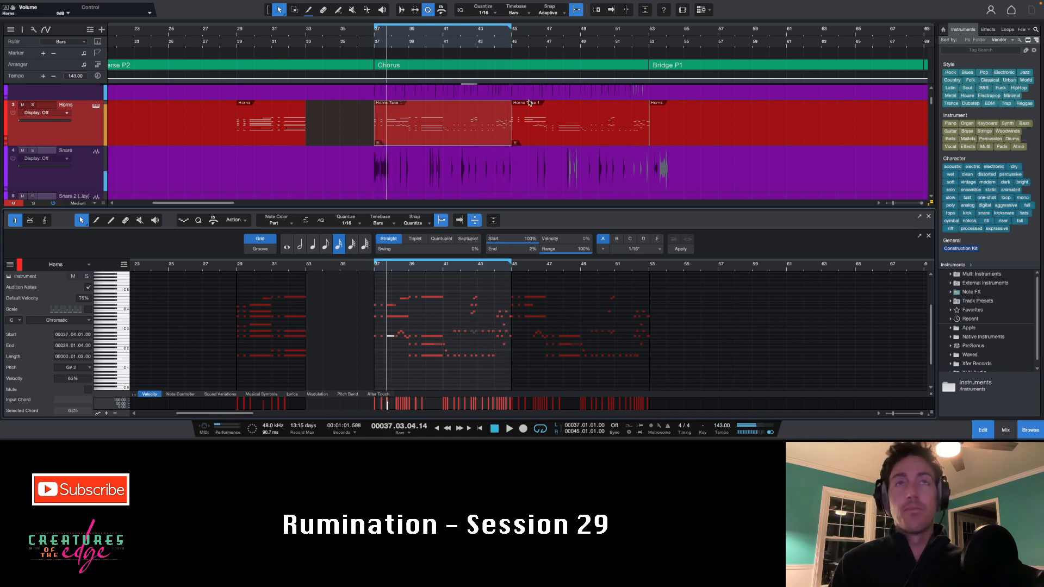
Stop playback, switch off looping and show the mixer below the arrangement in place of the note editor.
key(space)
key(slash)
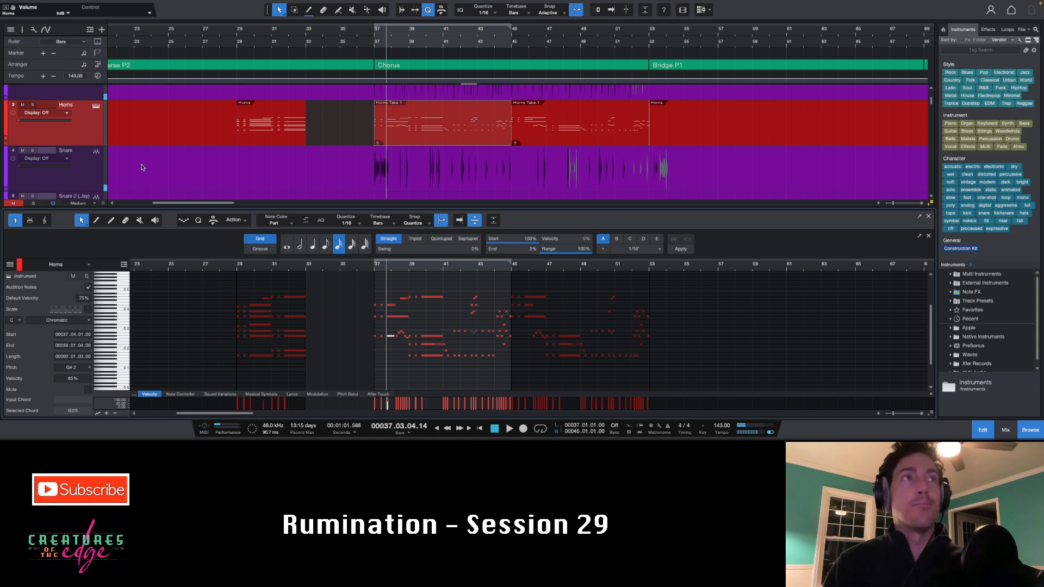
click(1006, 430)
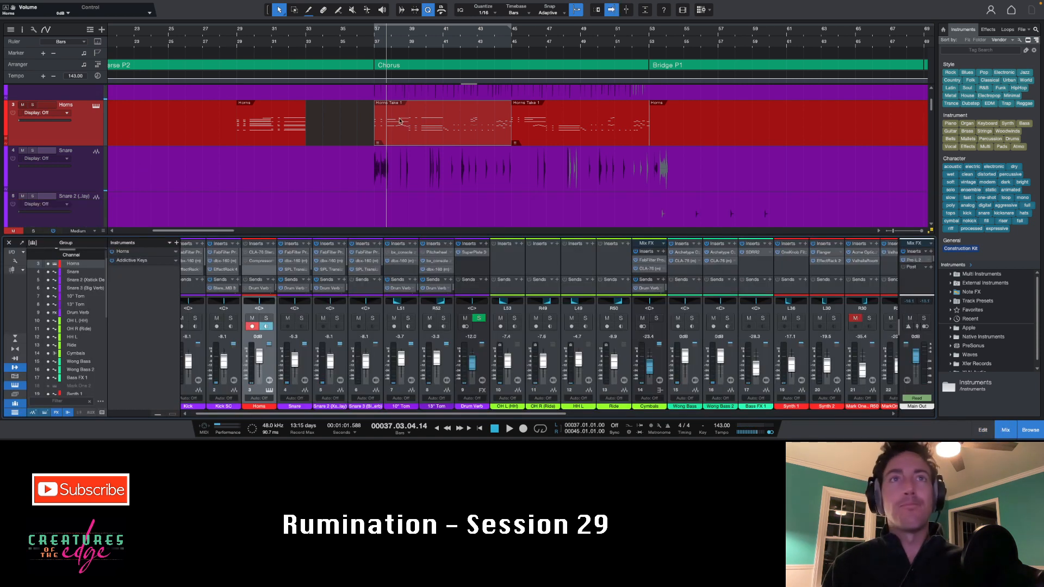
key(e)
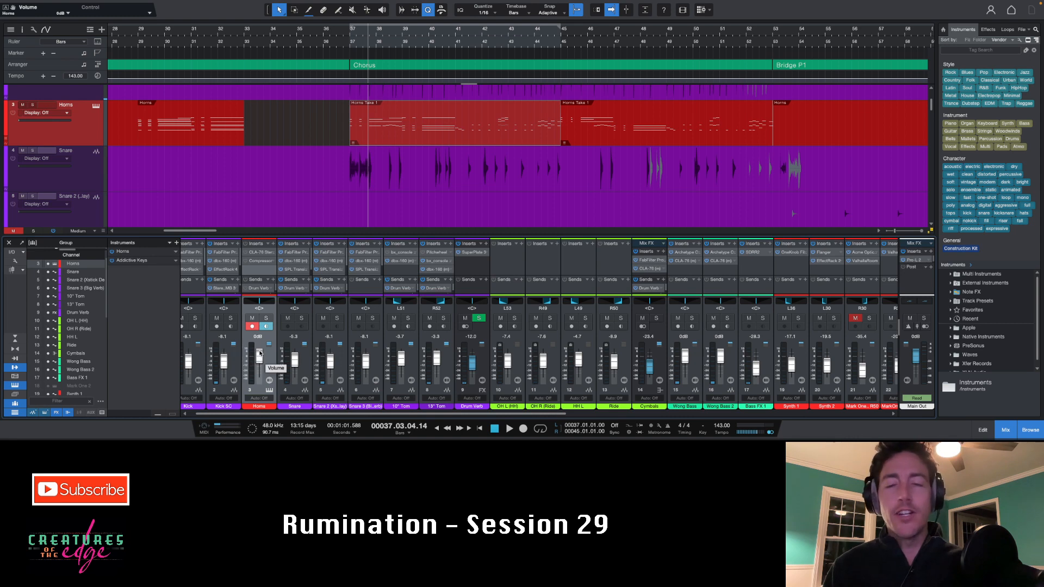
key(z)
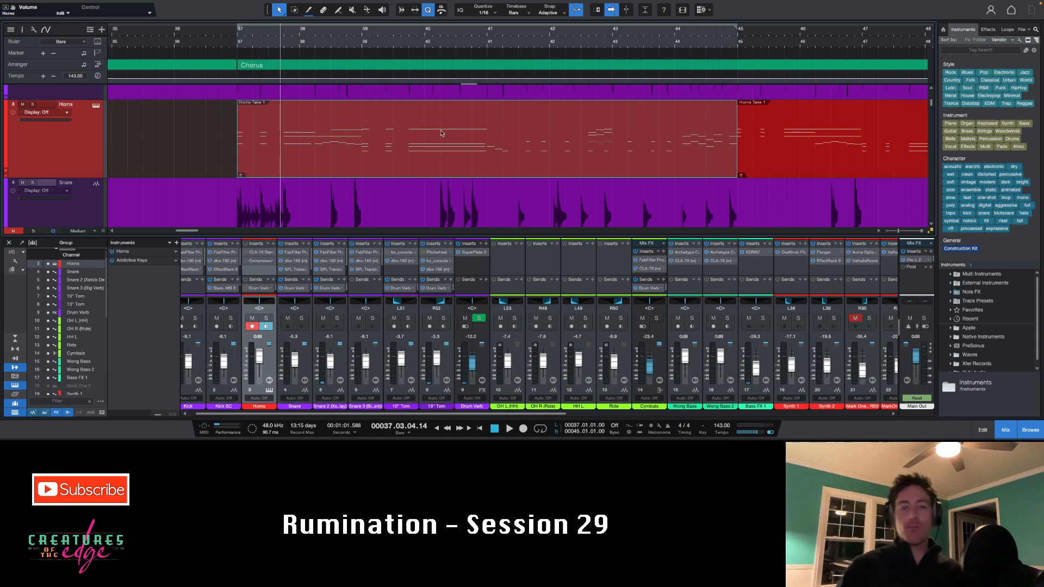
mouse_move(315, 3)
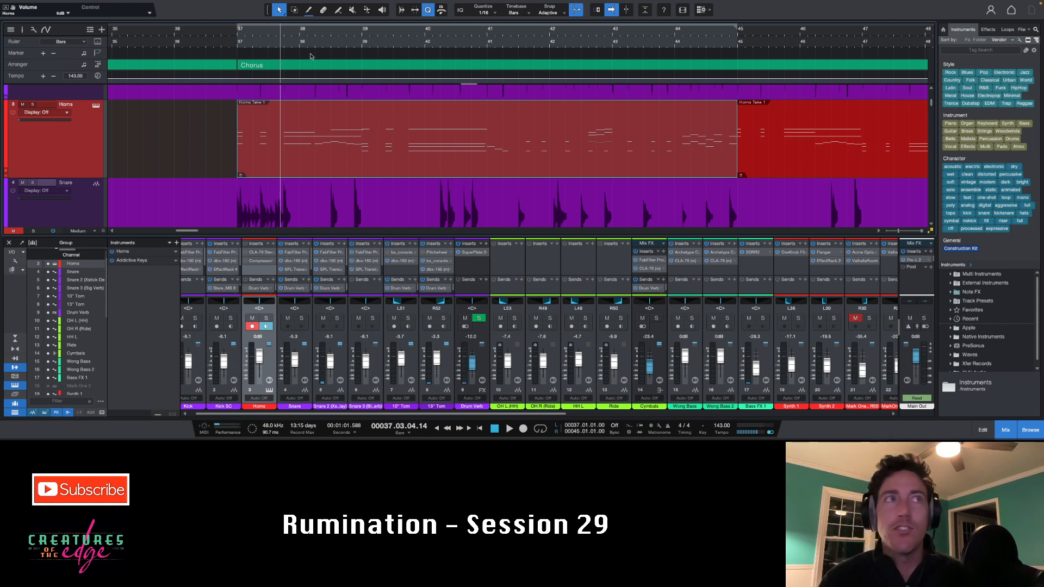
Open the Horns instrument and play the chorus from bar 37 with the Horns track soloed.
click(96, 107)
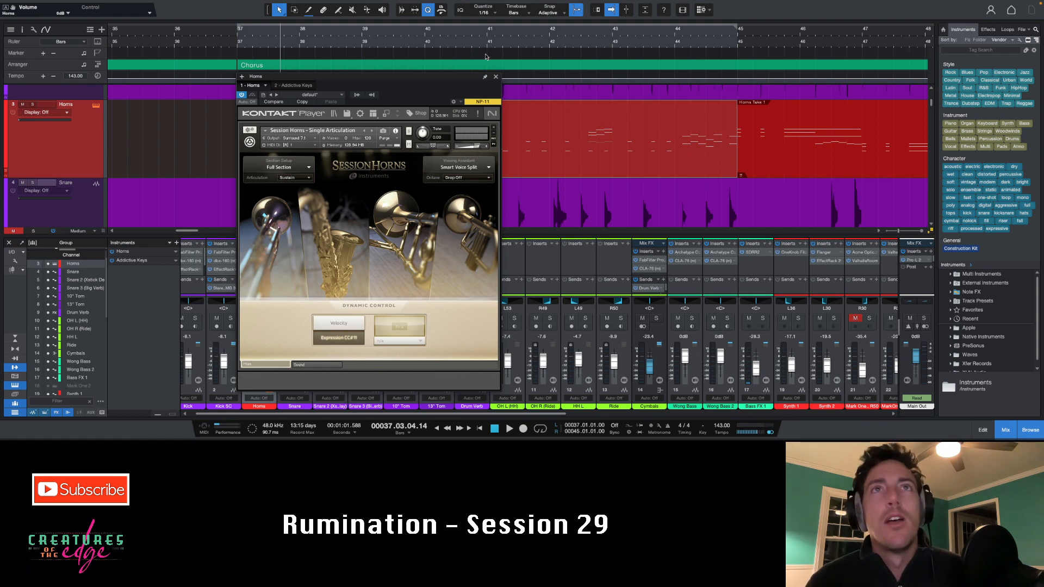
drag(473, 76, 417, 179)
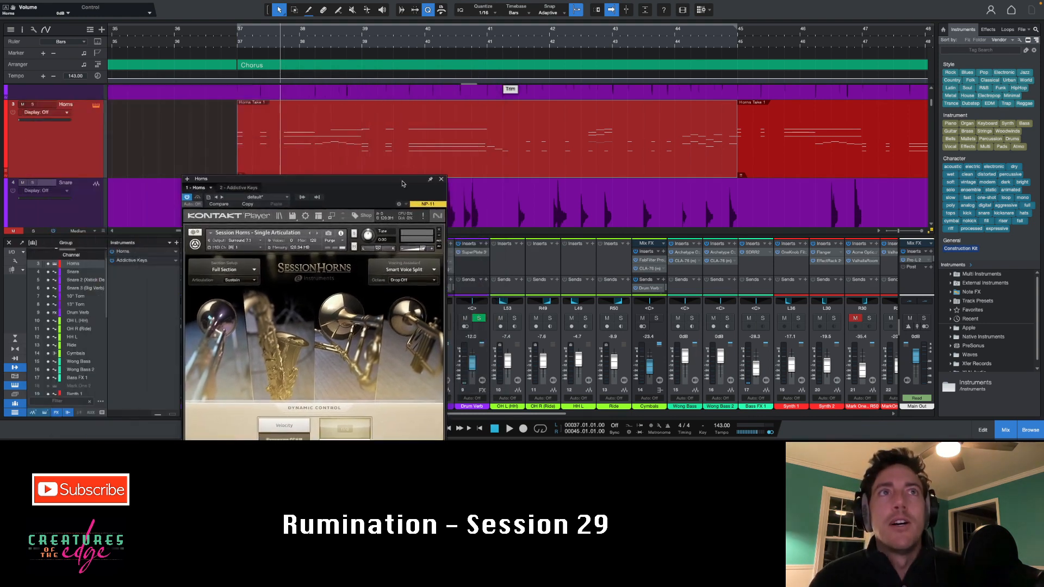
click(237, 35)
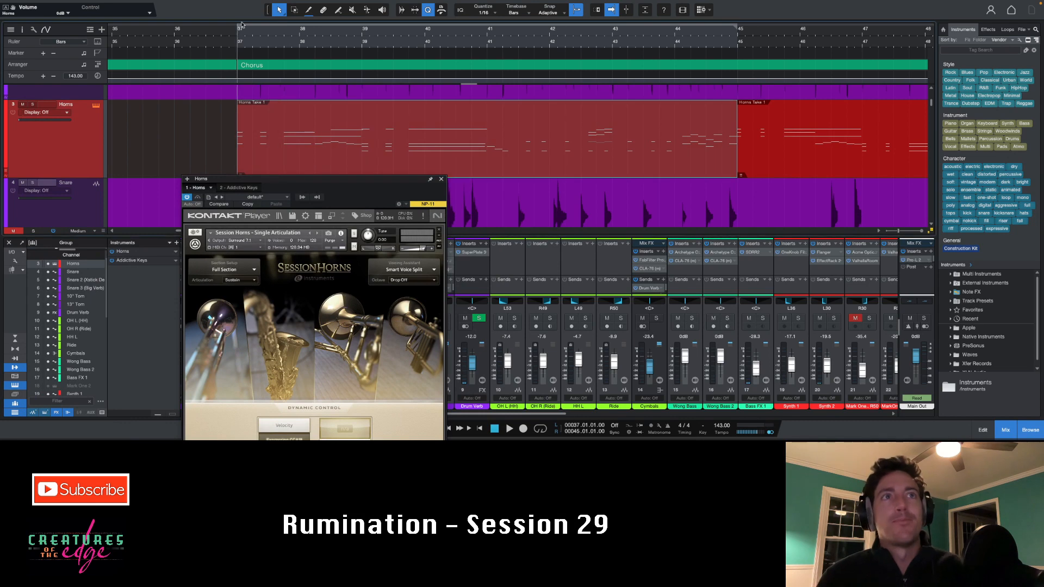
key(space)
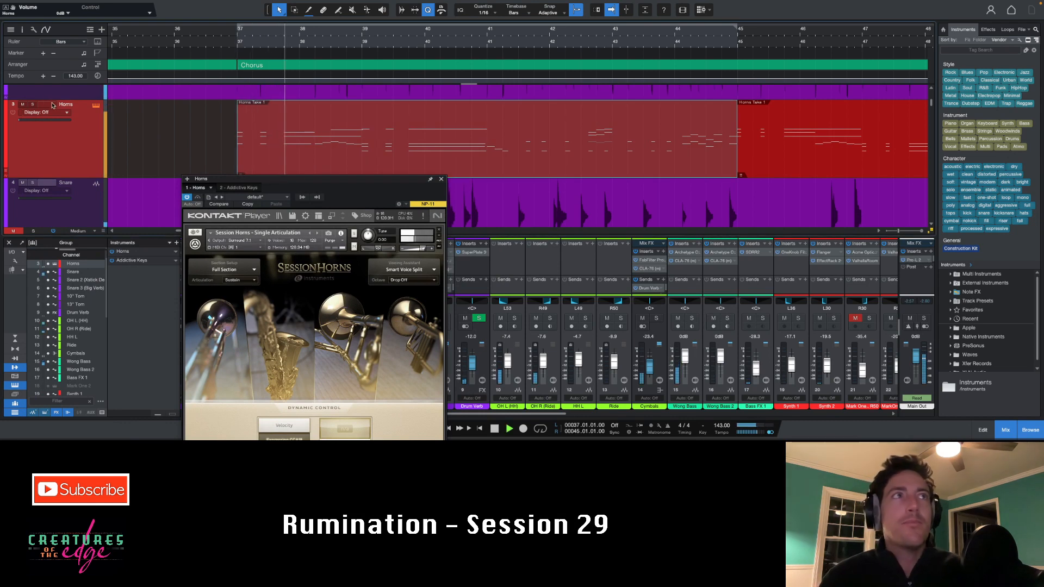
click(32, 104)
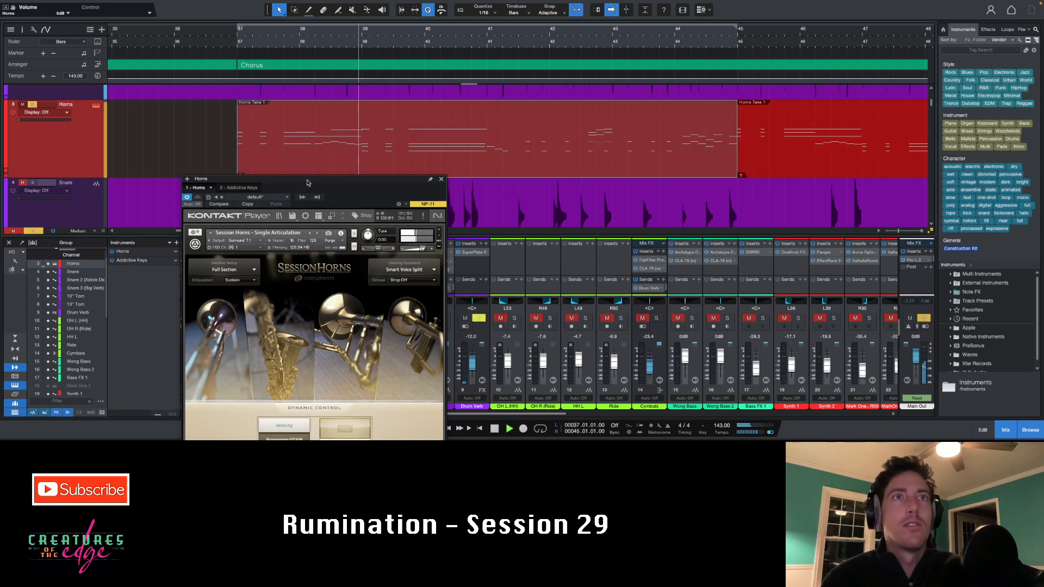
drag(315, 179, 697, 69)
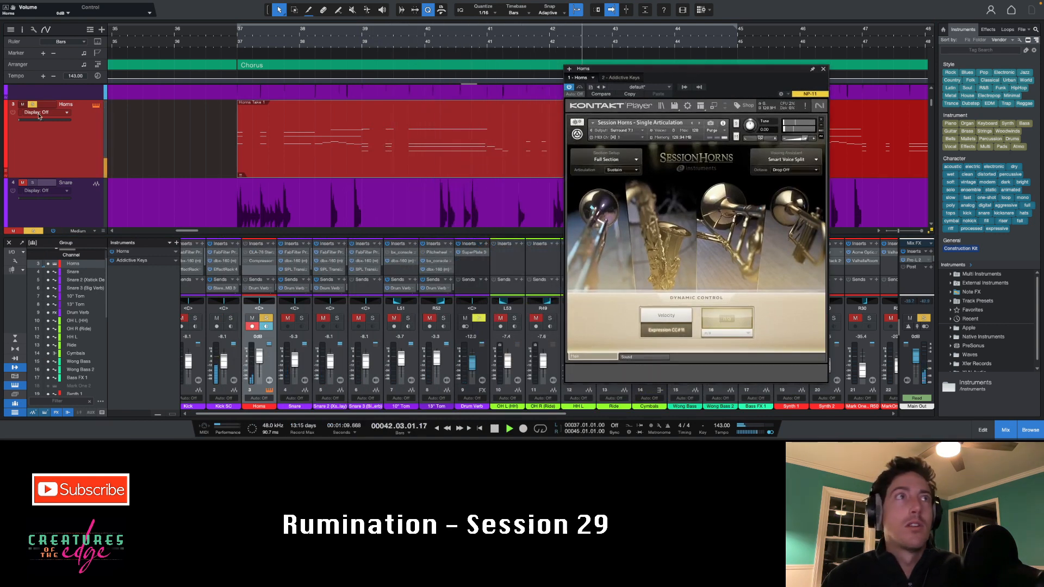
Hide the track automation display and set the Horns channel's automation mode to Touch.
key(a)
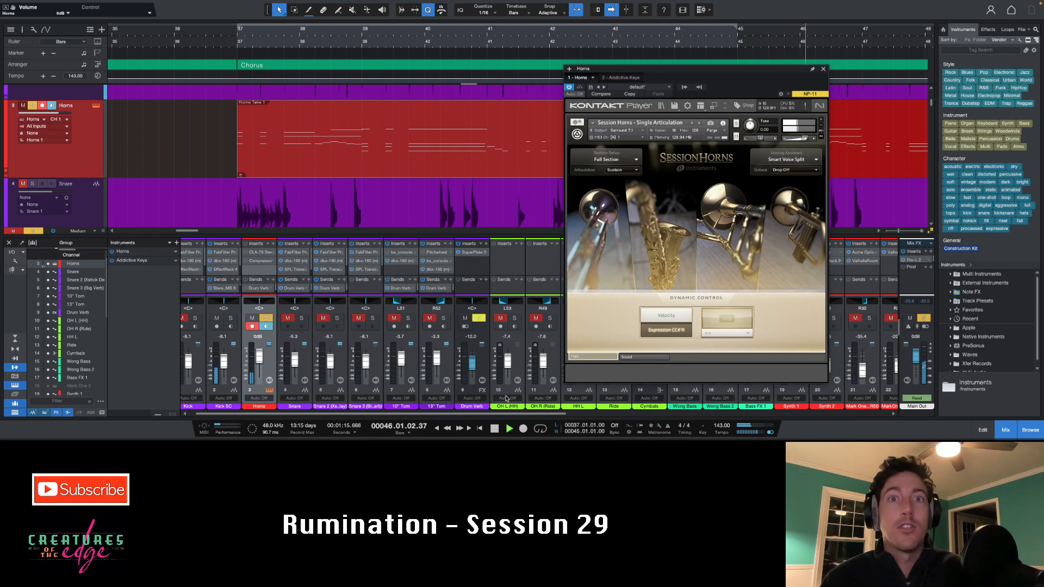
click(259, 398)
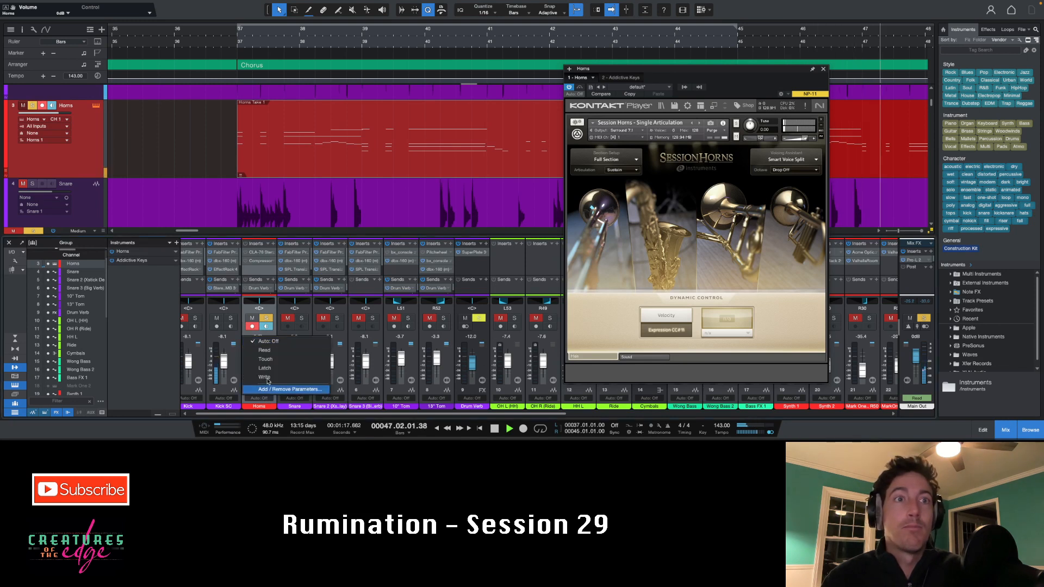
click(273, 360)
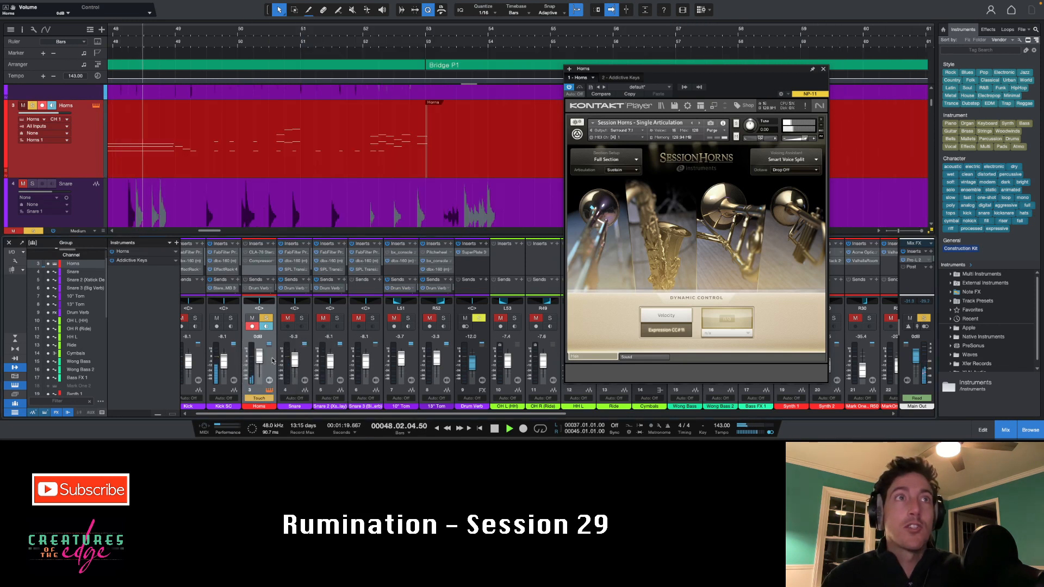
Try the Rip and Grace Note articulations in Session Horns, then set the articulation to Shake.
click(620, 169)
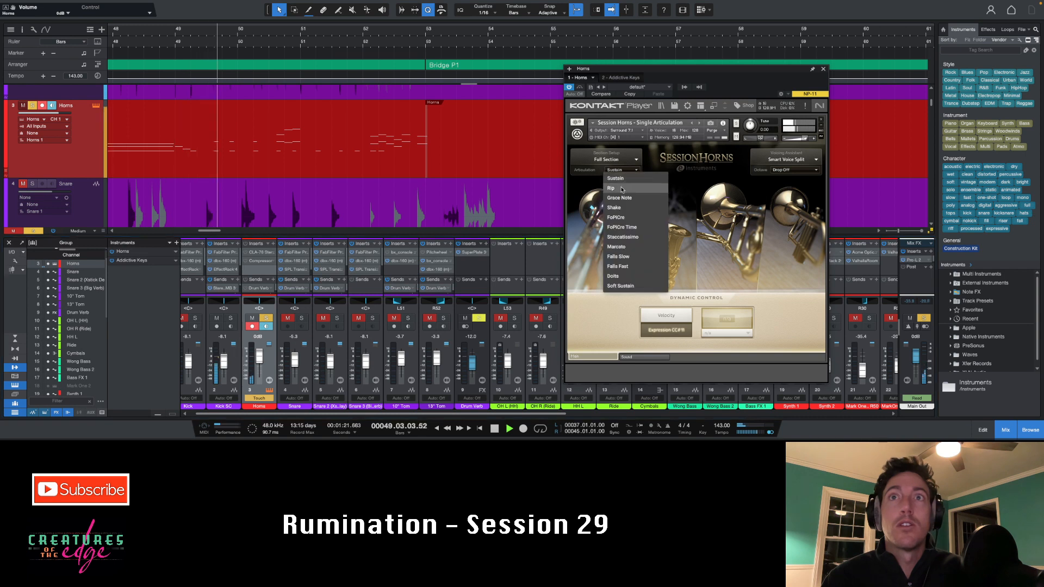
click(623, 189)
click(621, 169)
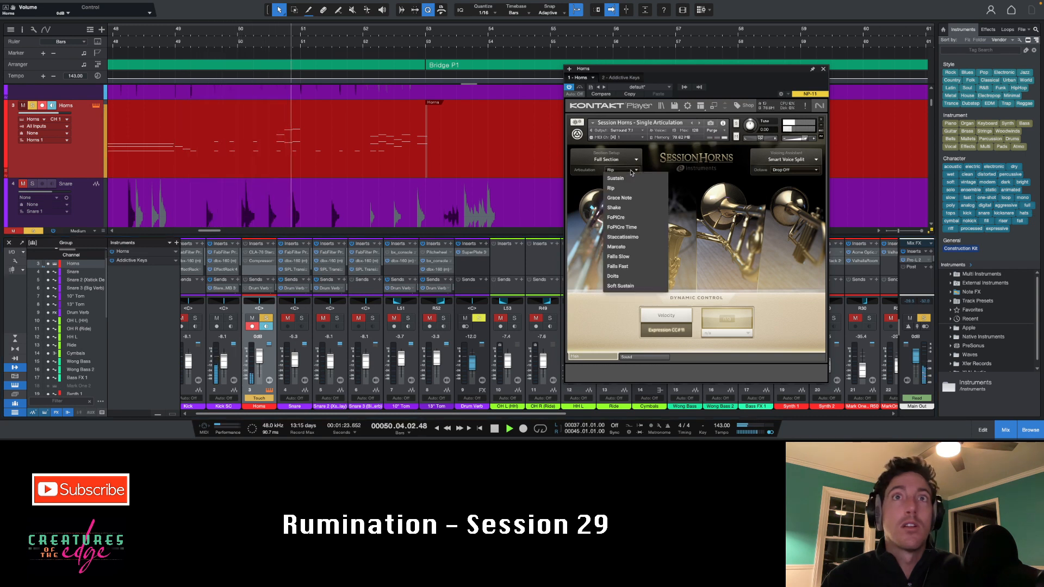
click(626, 197)
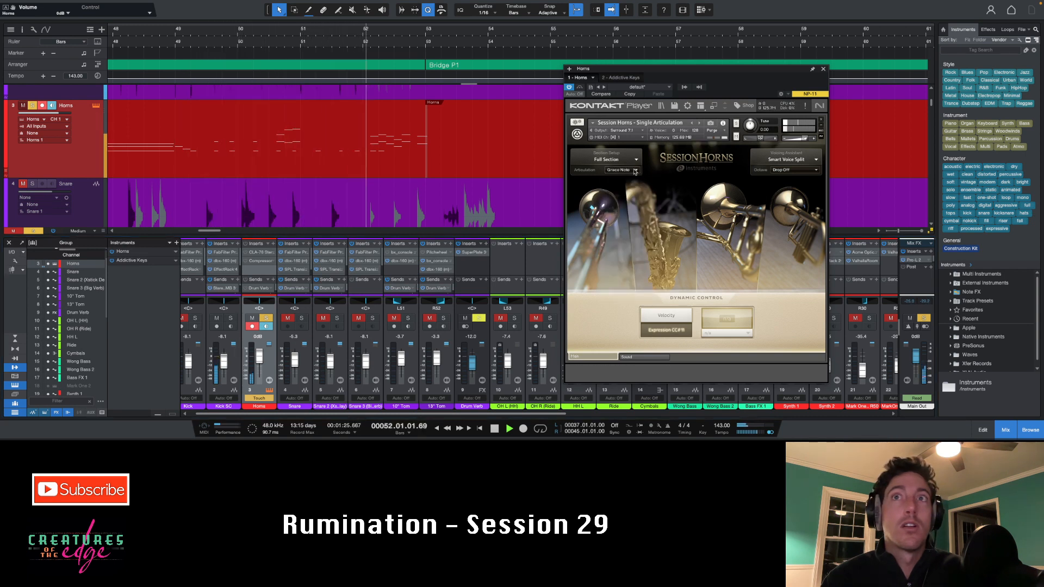
click(620, 169)
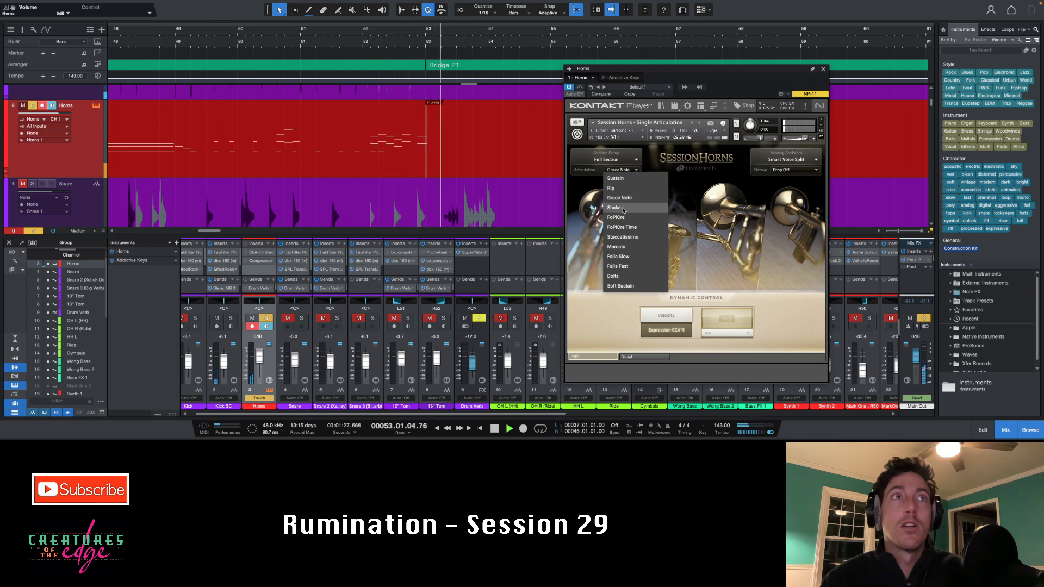
click(624, 208)
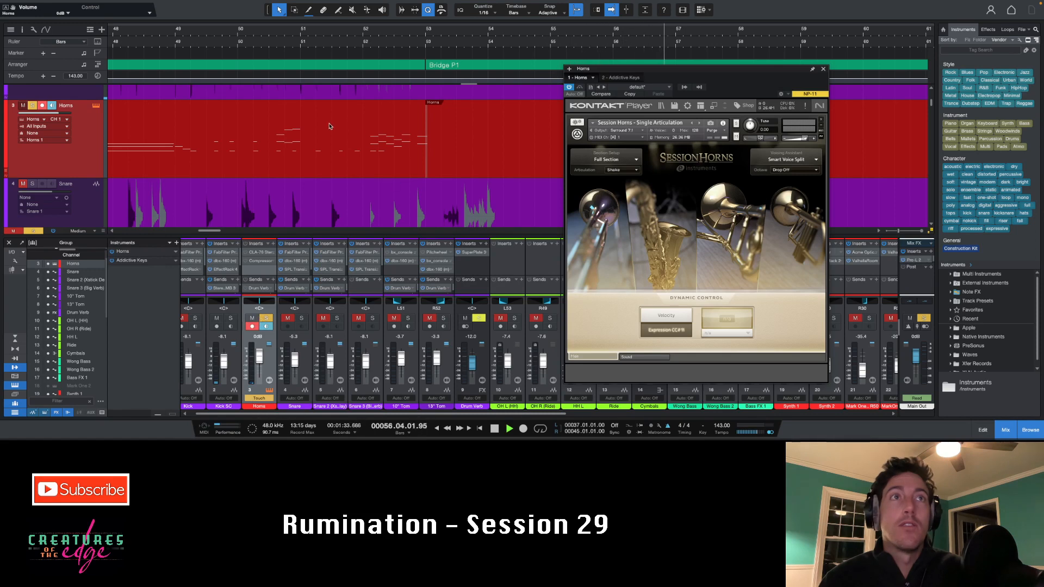
Show Scratch Pad 1 and look through the tracks of its chorus copy during playback.
scroll(380, 177, down, 3)
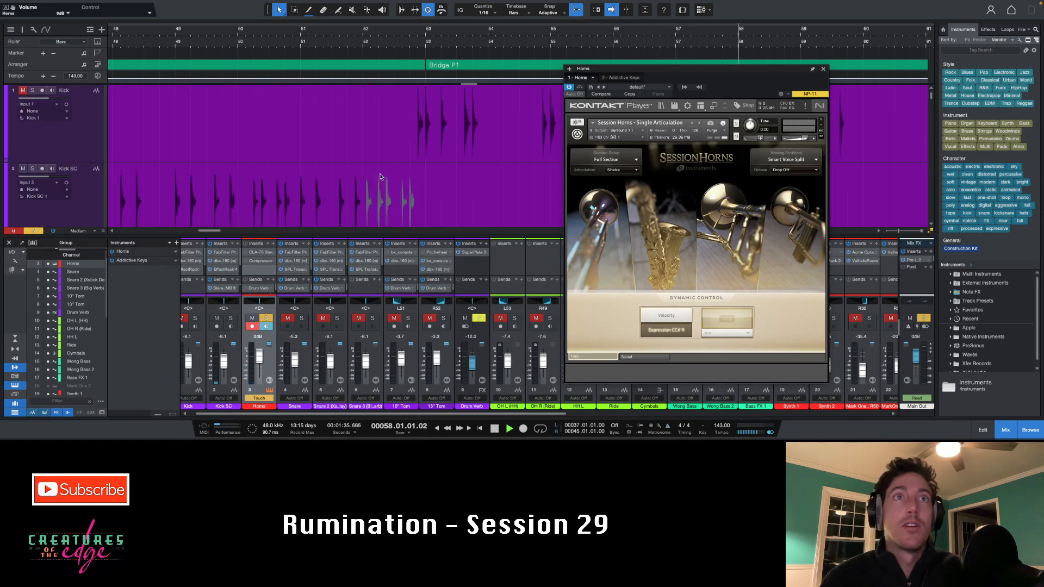
scroll(381, 177, up, 2)
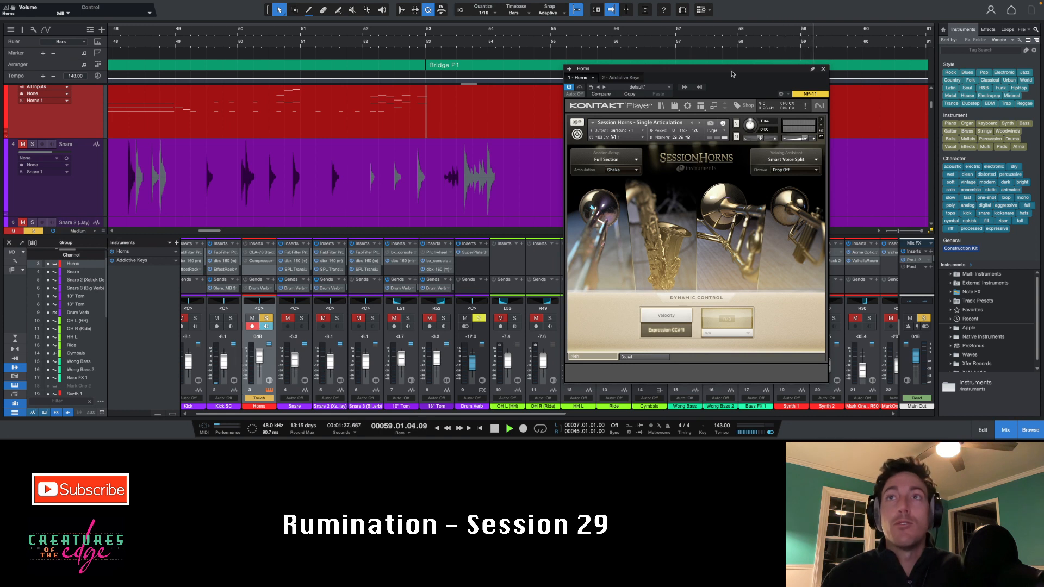
click(701, 10)
key(Caps_Lock)
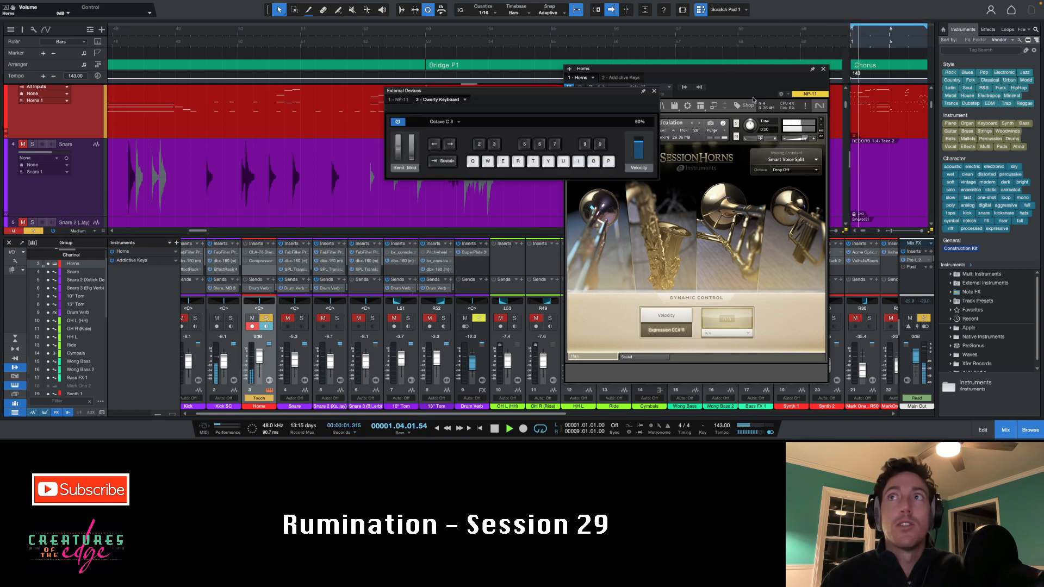
key(Caps_Lock)
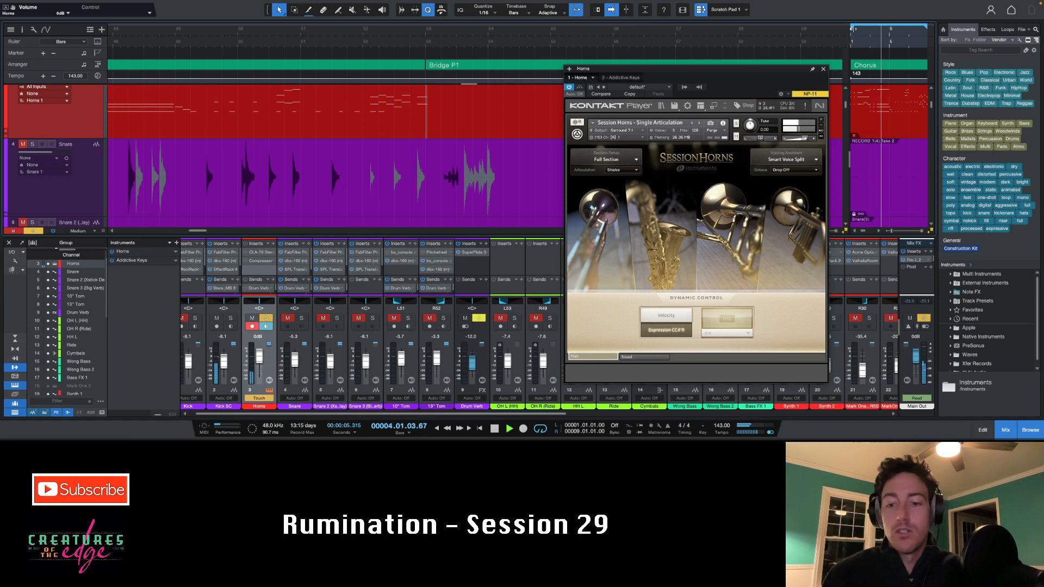
key(Caps_Lock)
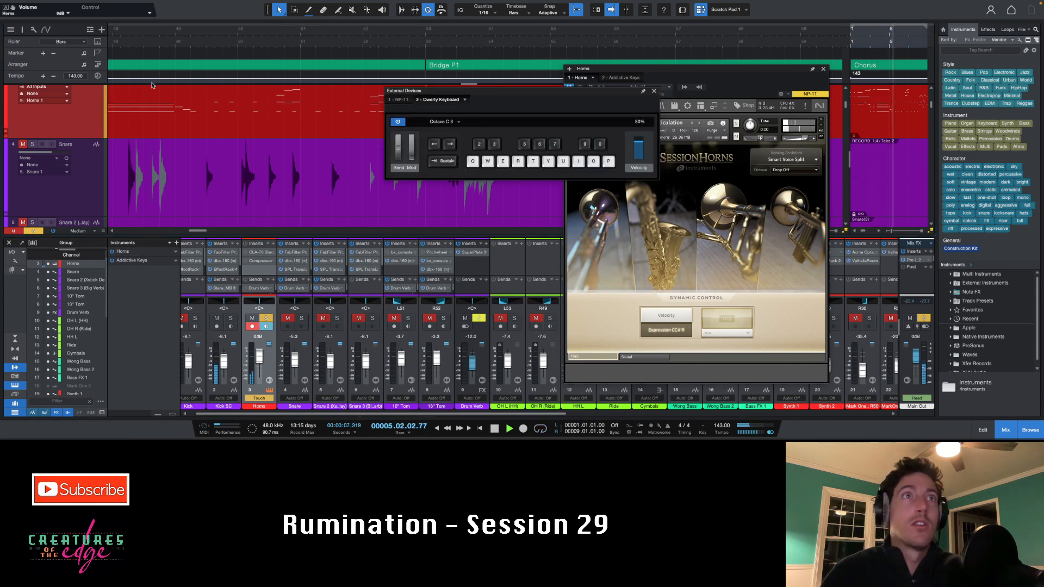
scroll(252, 106, up, 2)
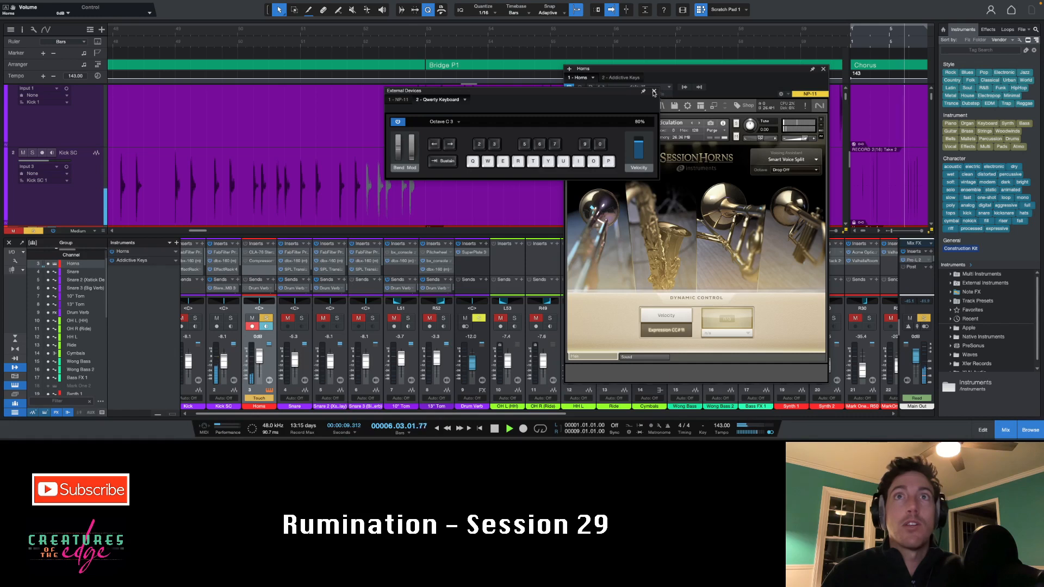
key(Caps_Lock)
scroll(413, 140, down, 8)
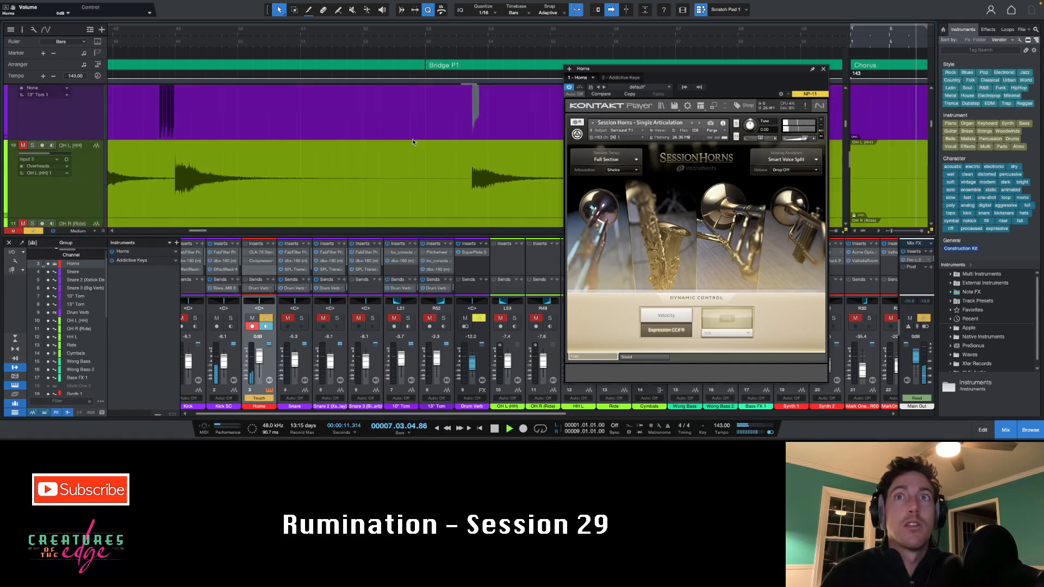
scroll(413, 139, down, 2)
scroll(412, 138, down, 1)
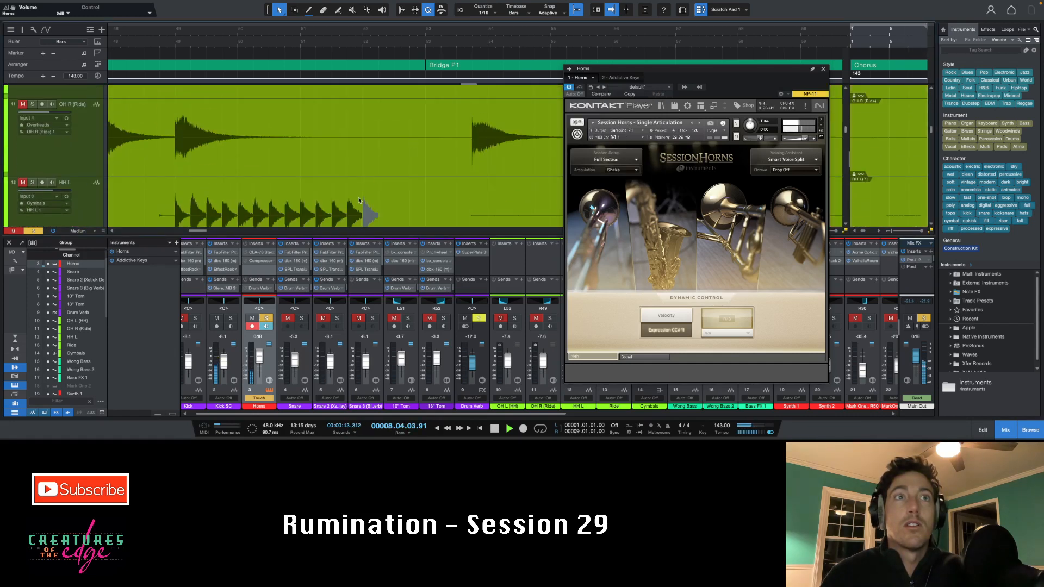
Close the Horns instrument window and delete Scratch Pad 1.
click(792, 46)
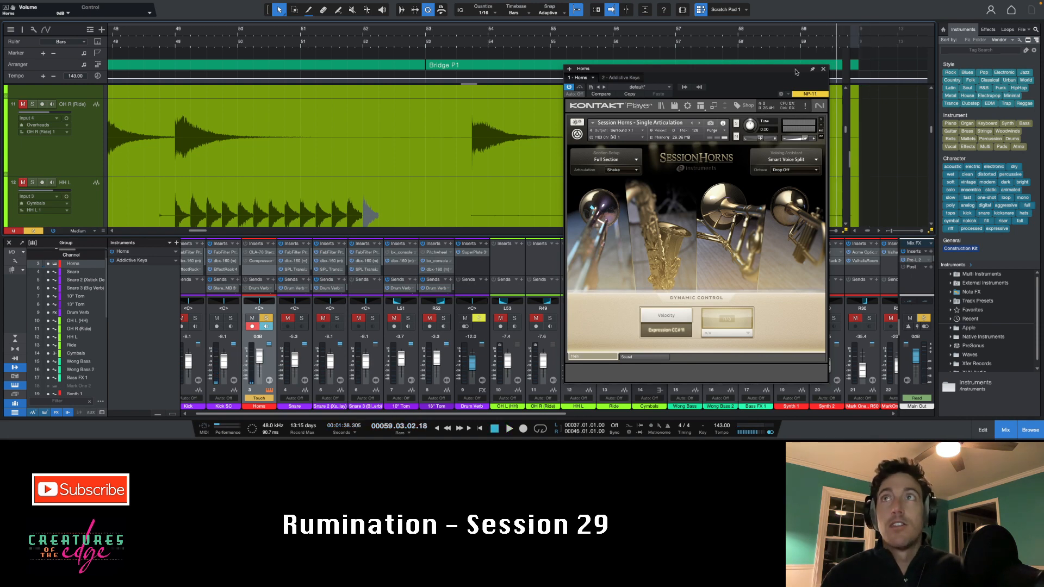
click(823, 70)
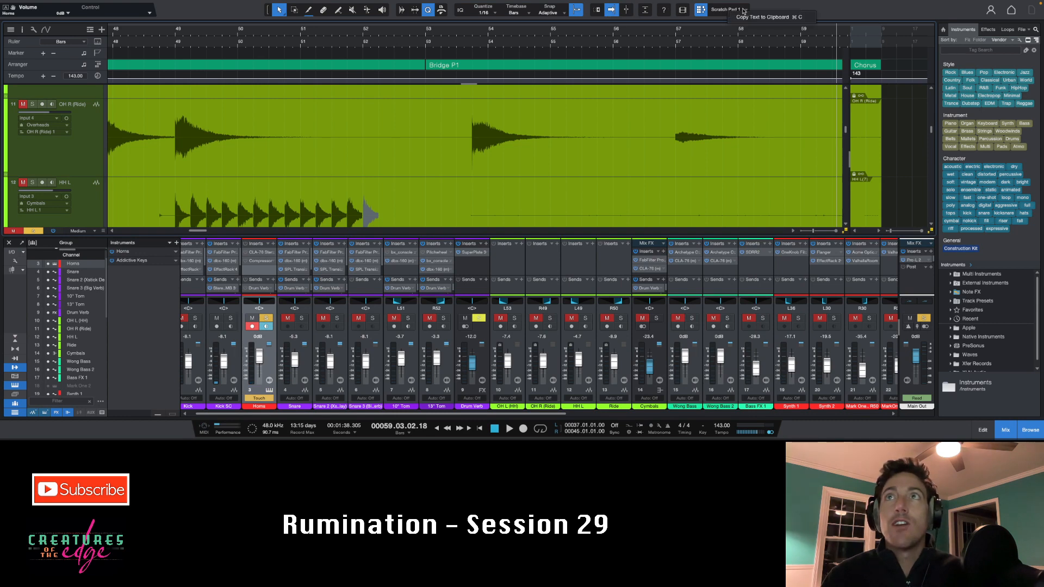
click(745, 10)
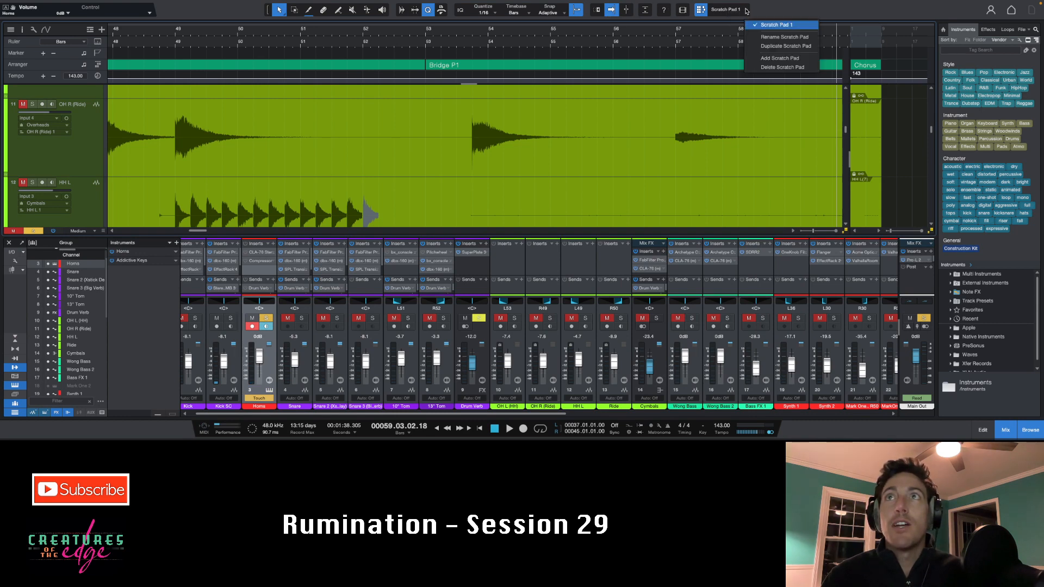
click(762, 67)
Move the Horns track to the top of the track list, above the Kick track.
key(z)
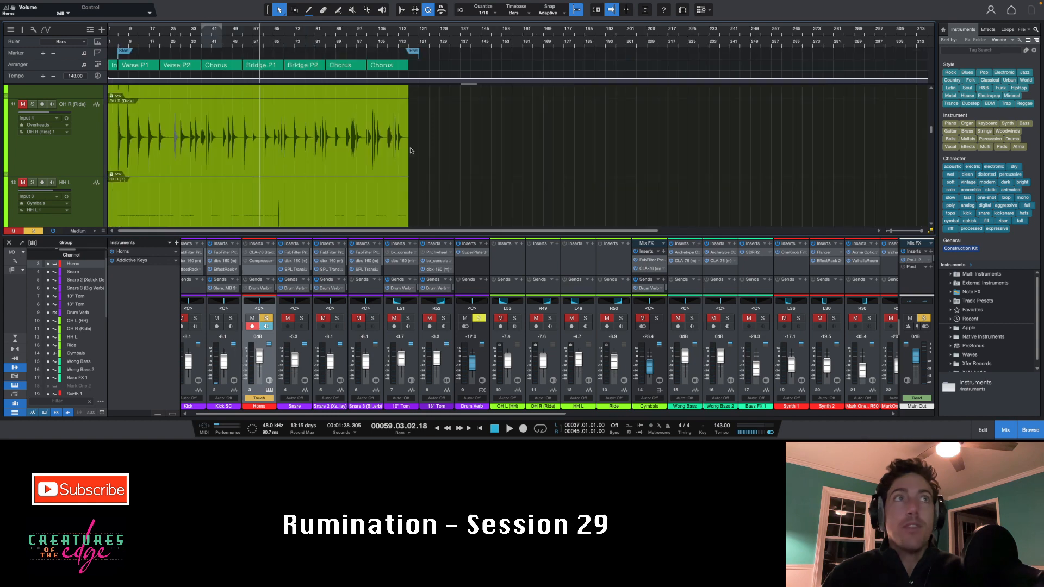
key(shift+z)
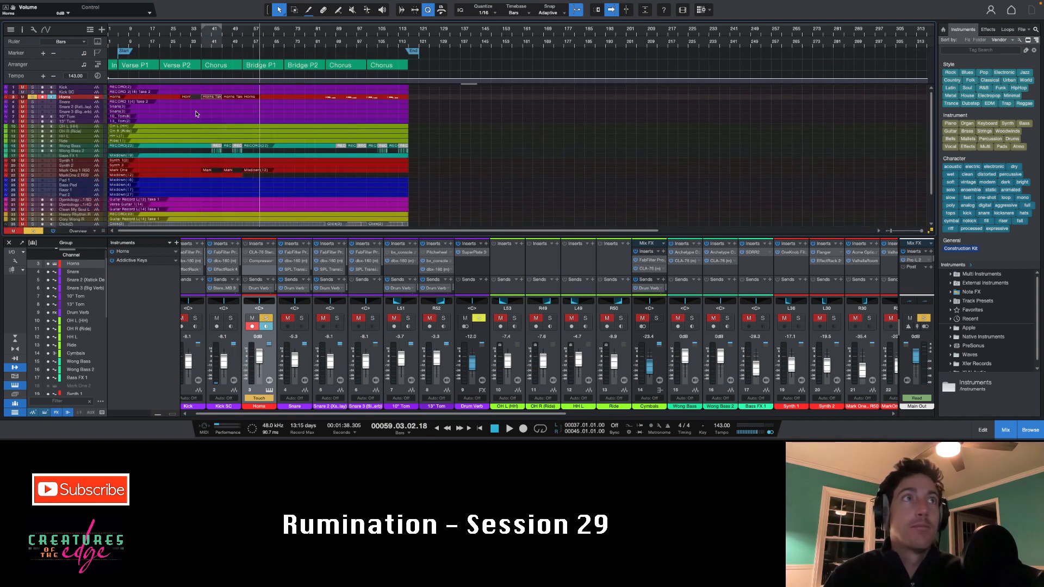
key(z)
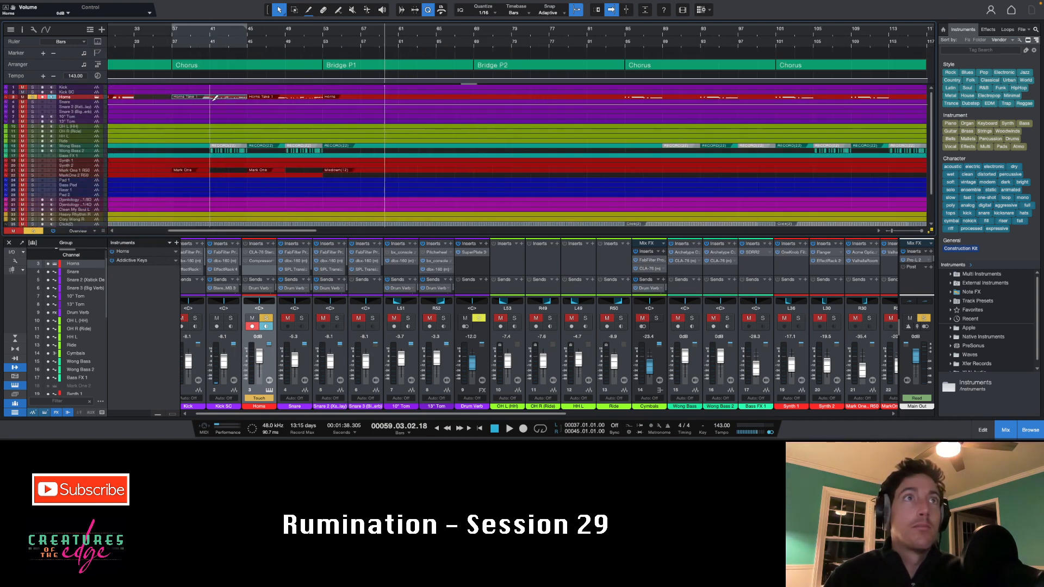
key(shift+z)
scroll(206, 166, left, 5)
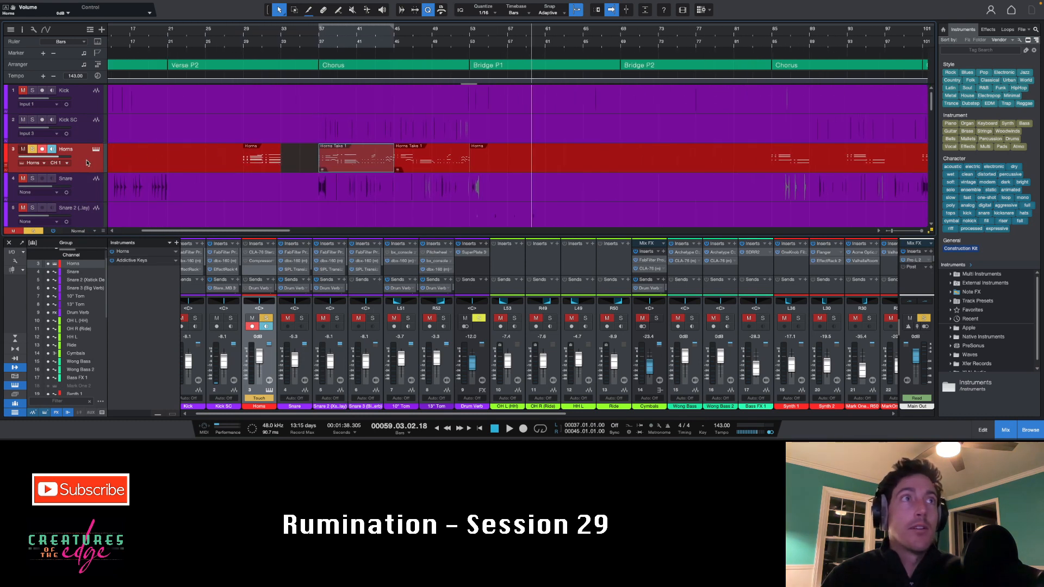
drag(95, 75, 100, 94)
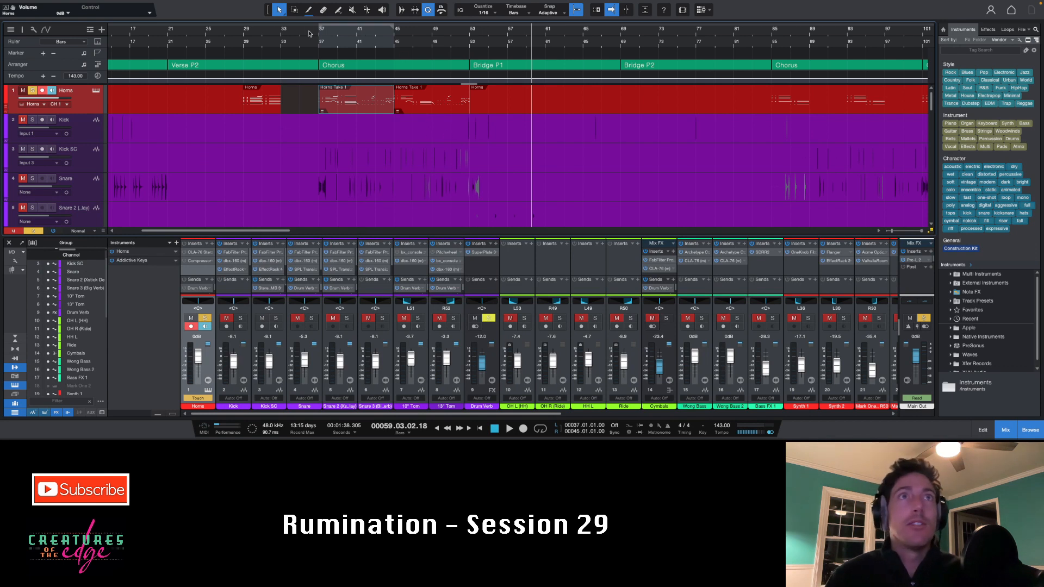
Record the Horns from the start of the chorus at bar 37 while switching the articulation to Rip and to FoPiCre.
click(320, 34)
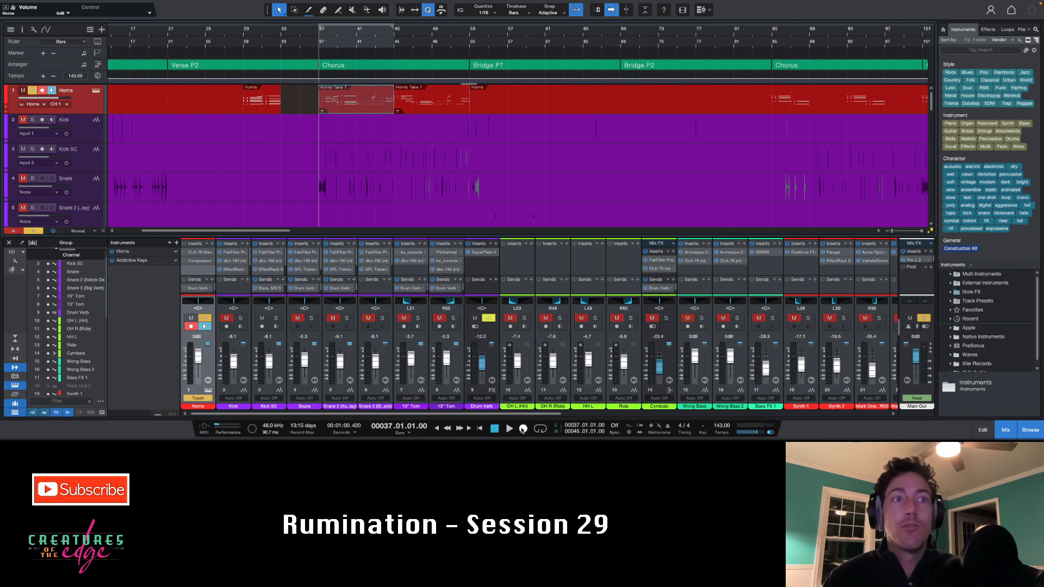
click(96, 90)
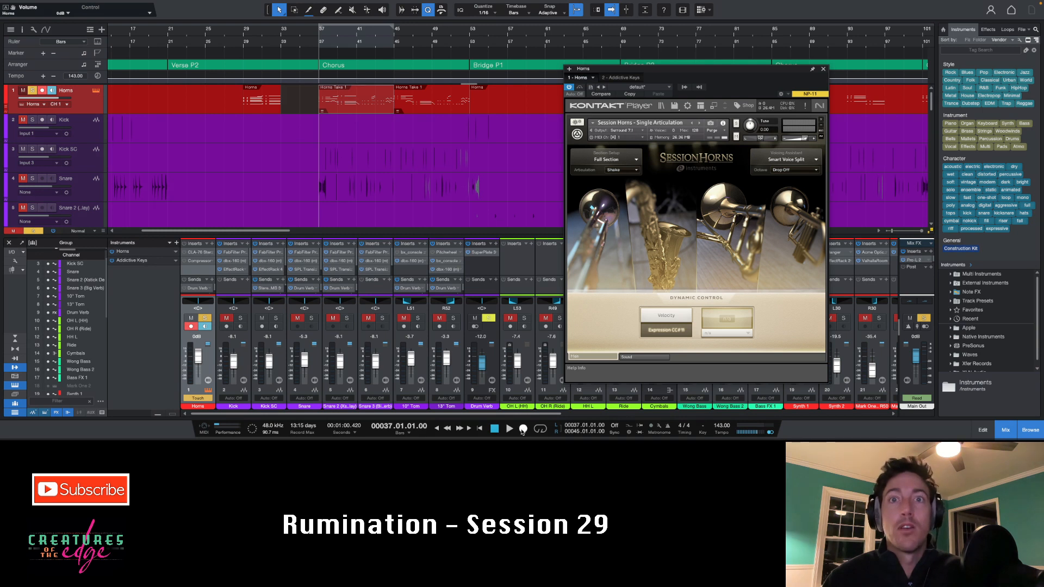
click(523, 429)
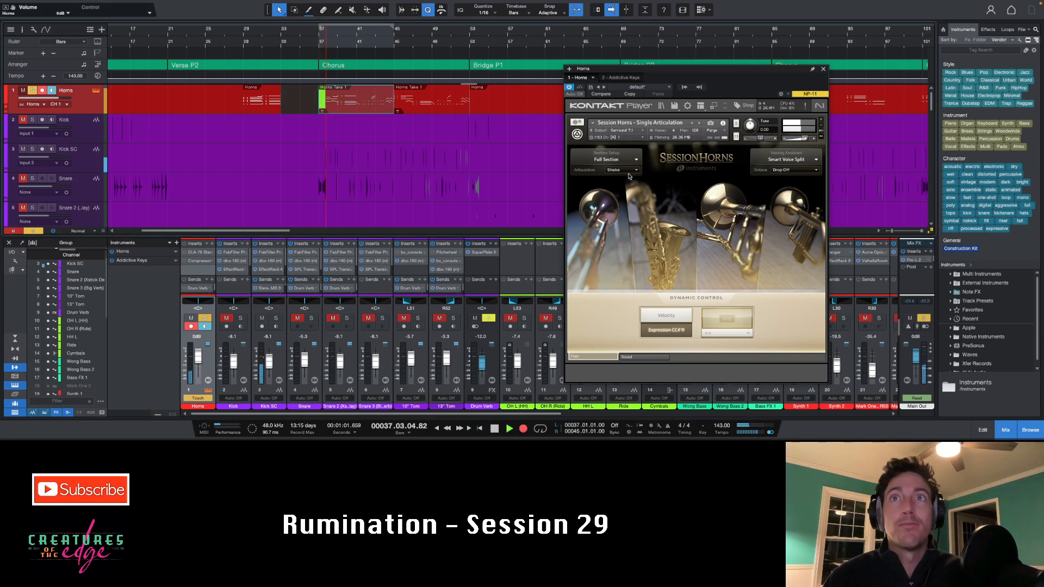
click(631, 170)
click(627, 191)
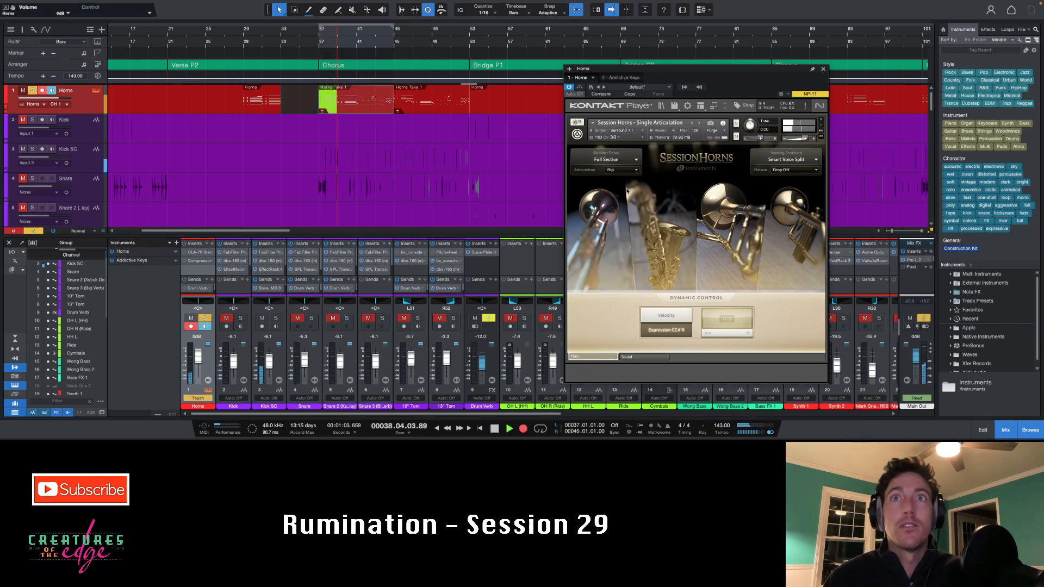
click(625, 170)
click(626, 218)
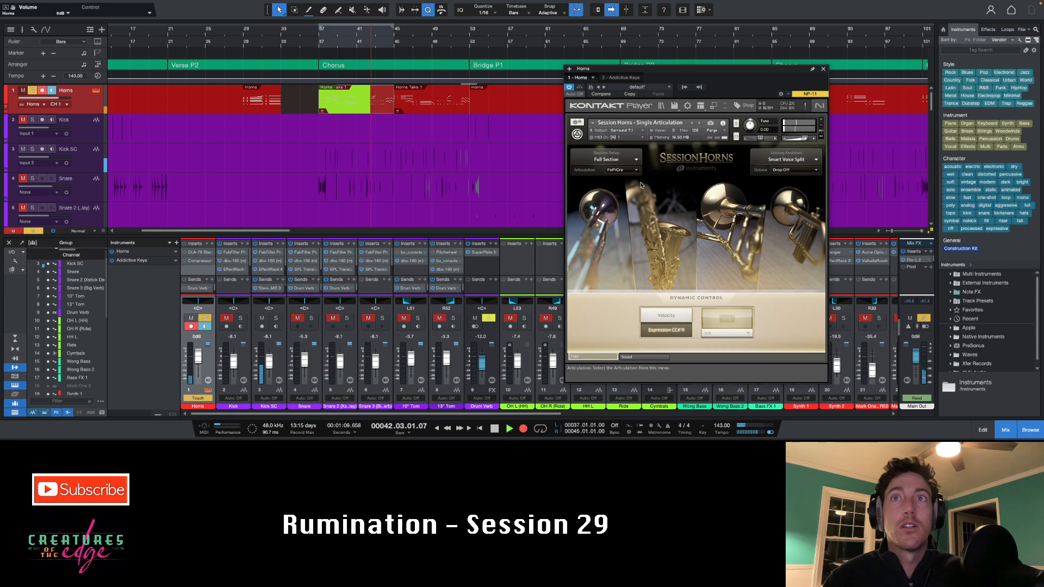
key(space)
Show the tracks' automation and look up the automation parameters available for the Horns track.
key(a)
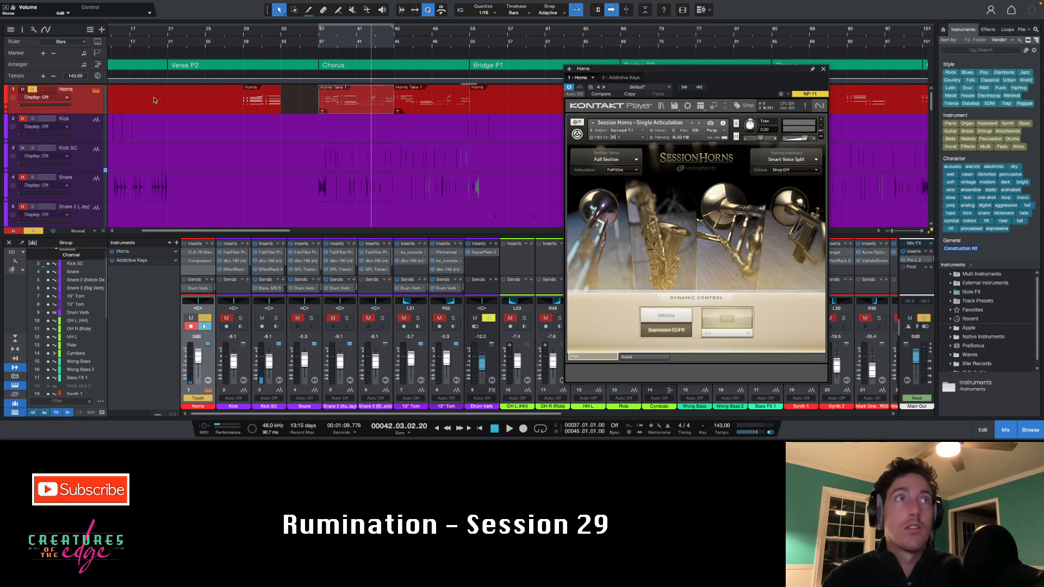
click(67, 97)
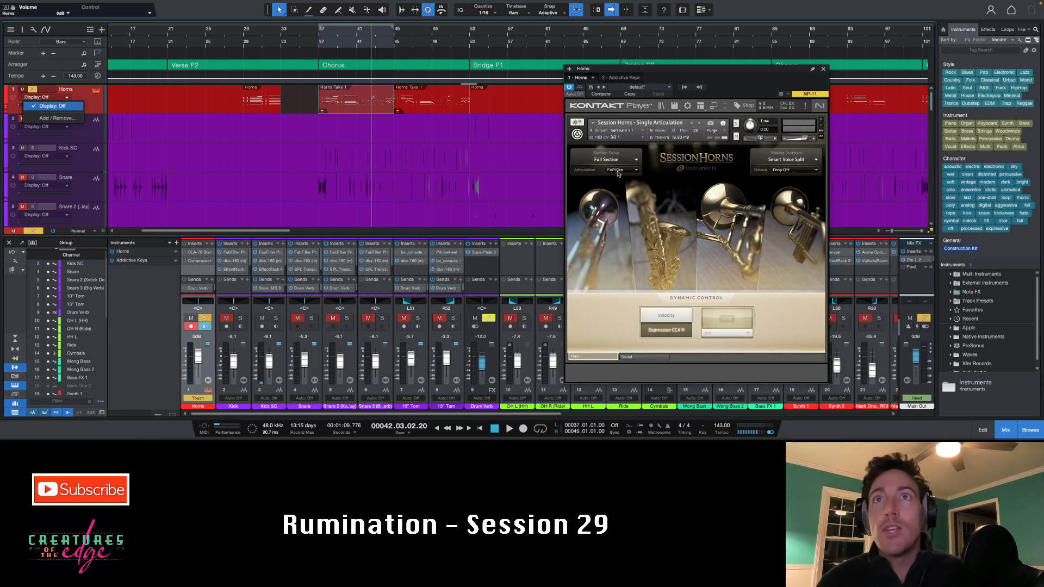
click(619, 173)
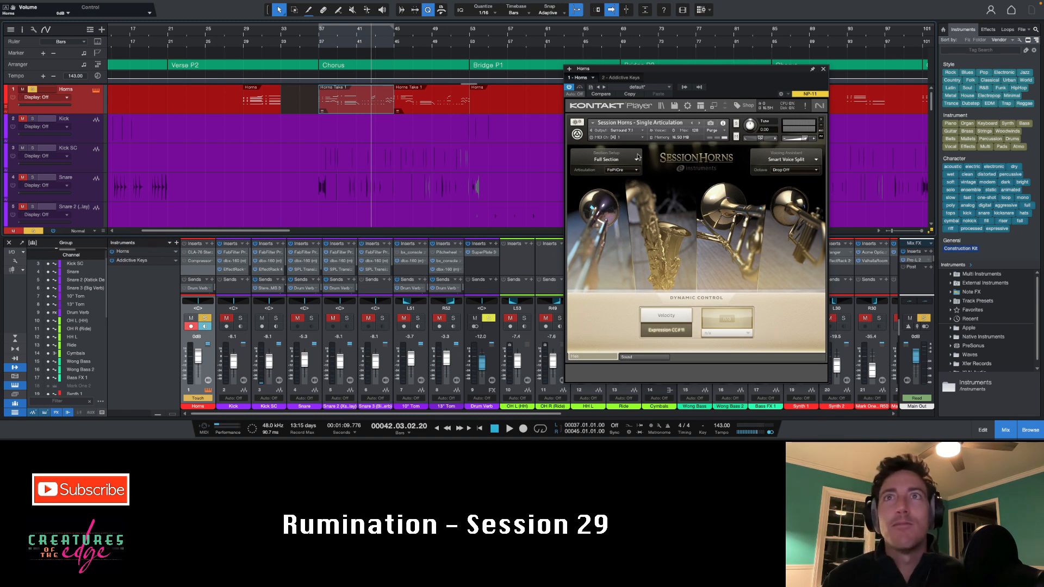
click(374, 111)
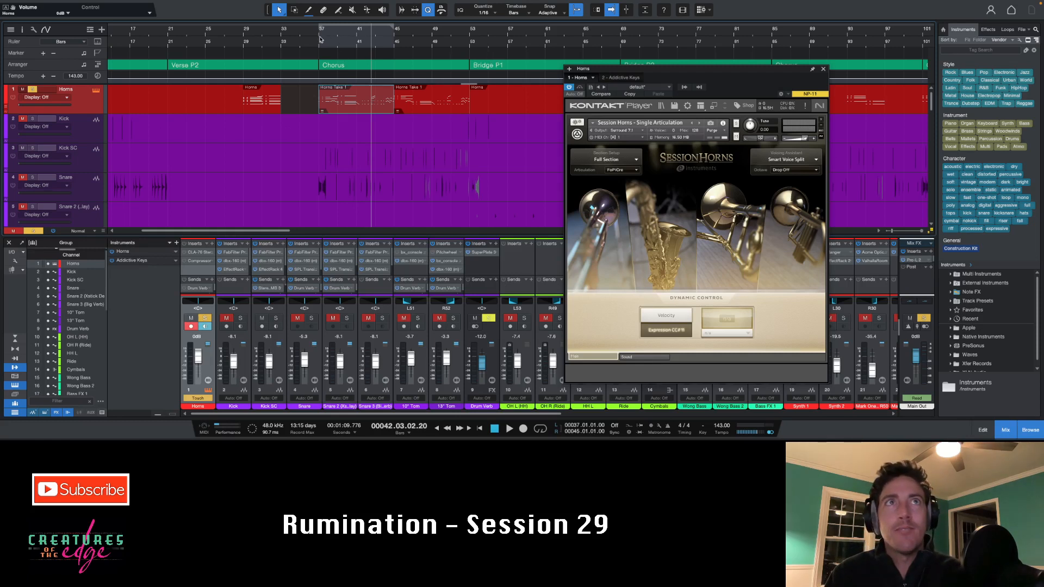
click(319, 38)
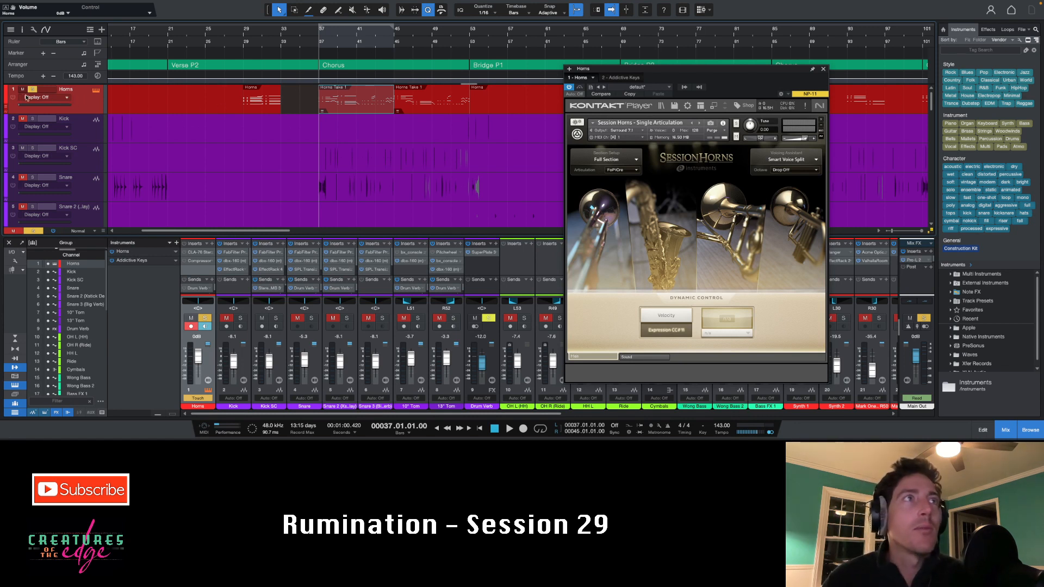
click(51, 98)
click(58, 120)
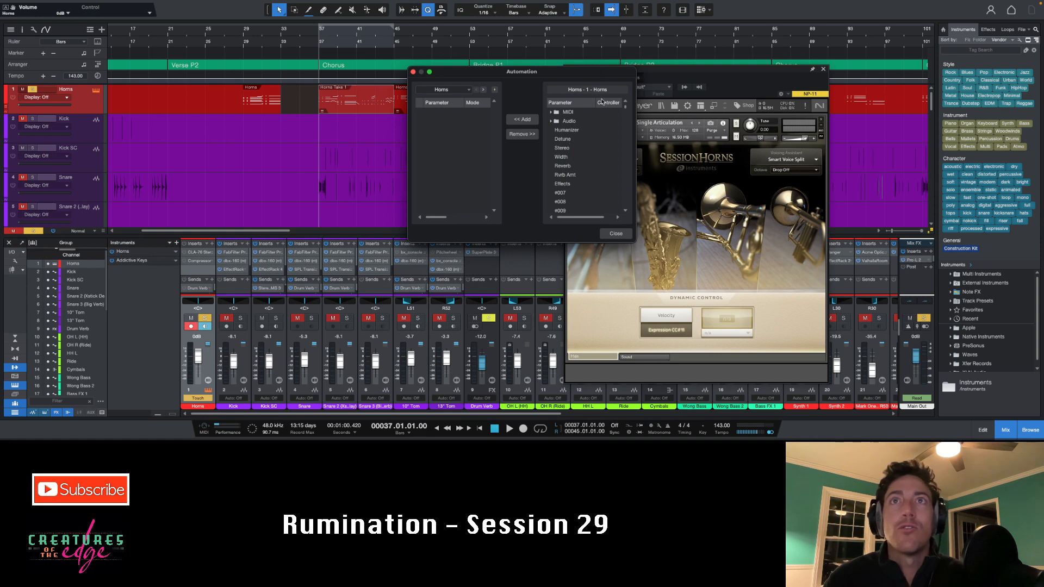
click(616, 233)
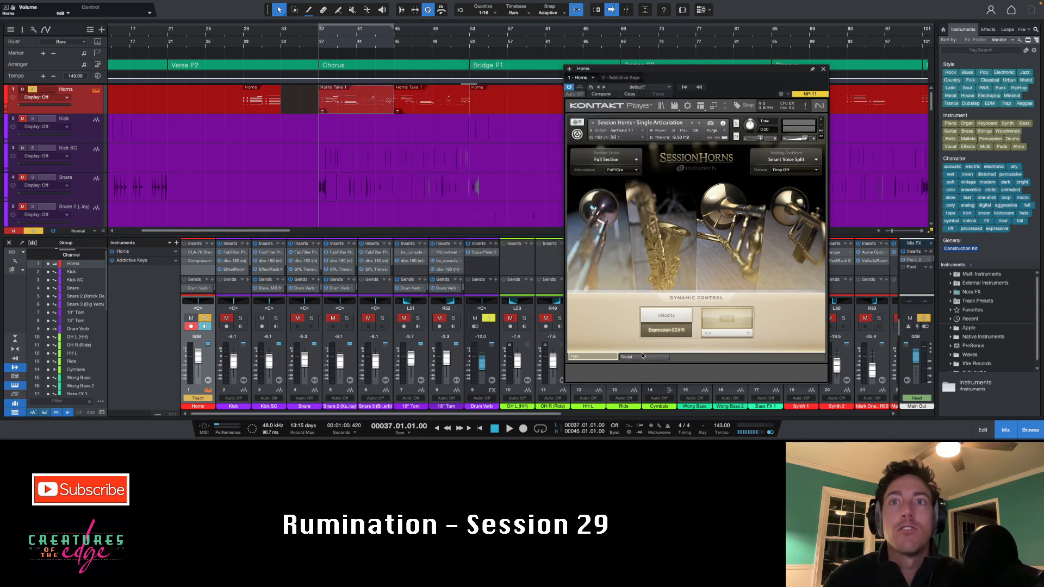
Examine the Session Horns sound settings and Kontakt's engine and handling options.
click(643, 358)
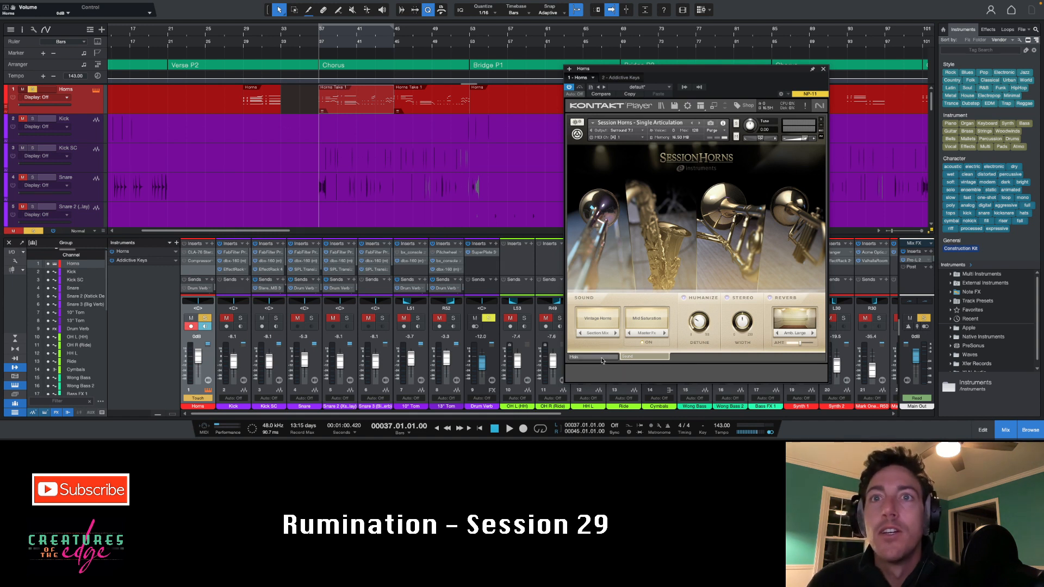
click(602, 359)
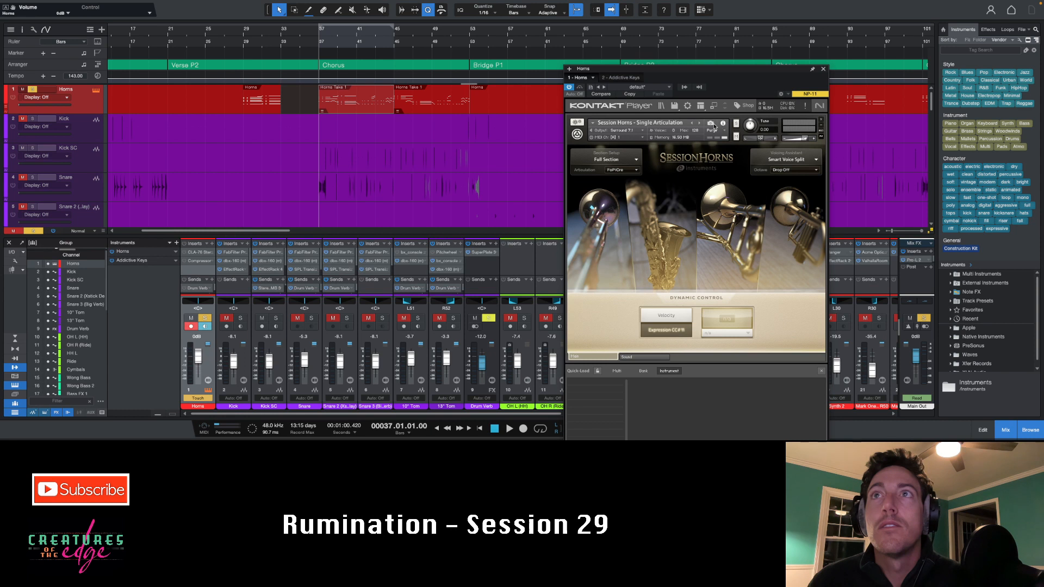
click(688, 108)
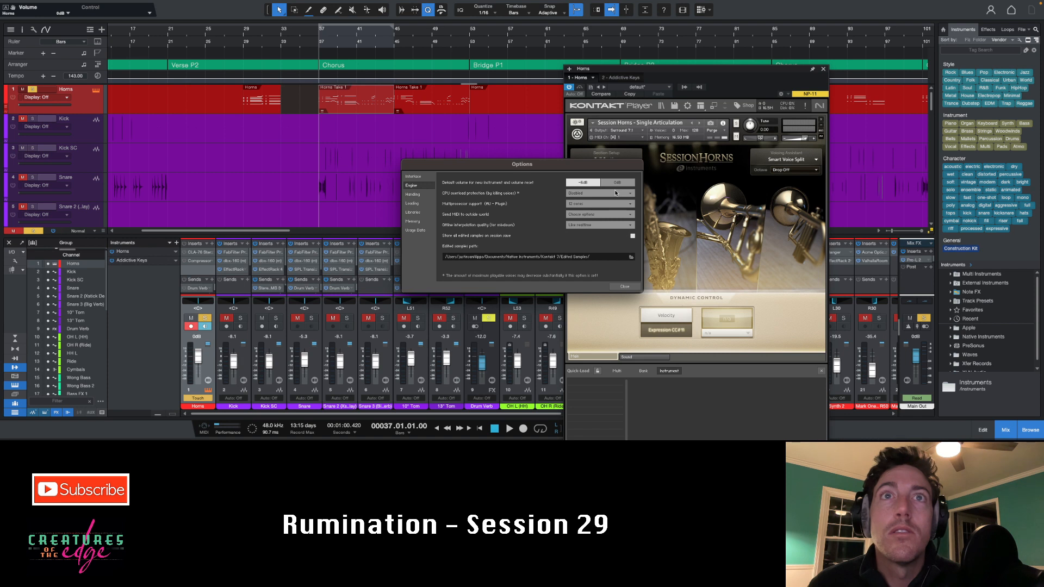
click(412, 194)
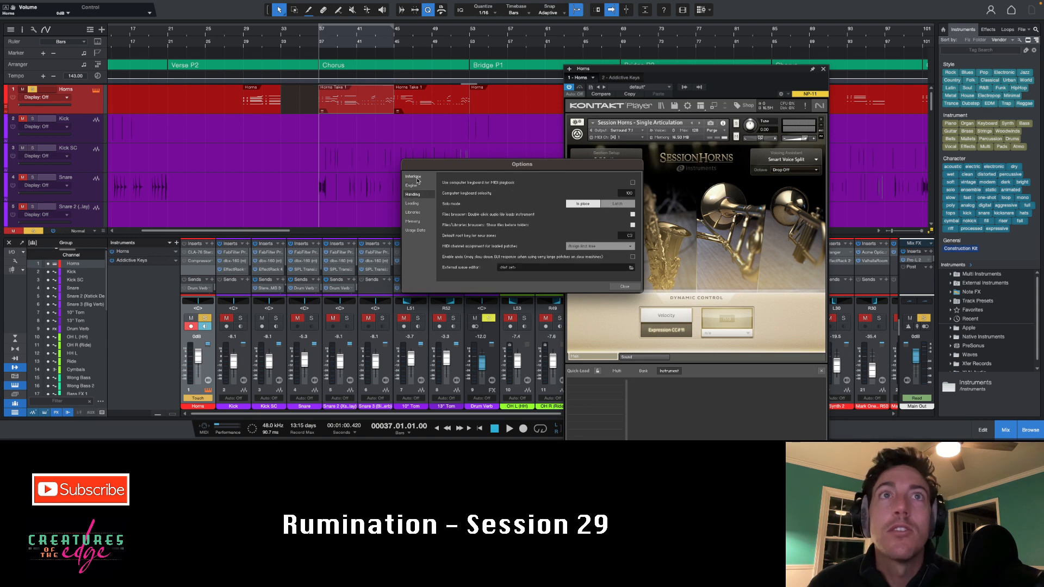
click(624, 287)
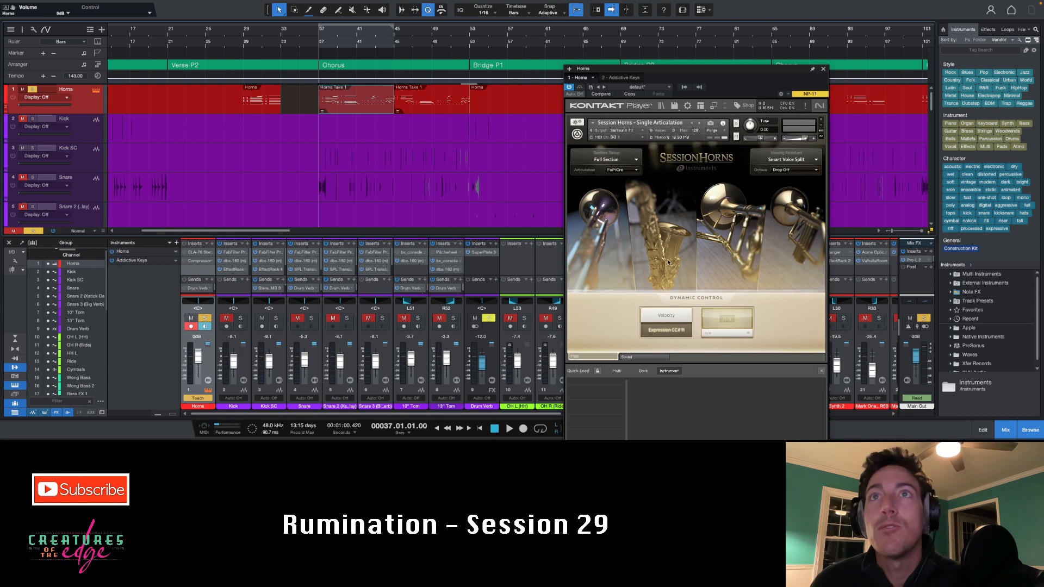
Look through the Session Horns section setups and articulations, and the commands available for the chorus Horns take.
click(634, 162)
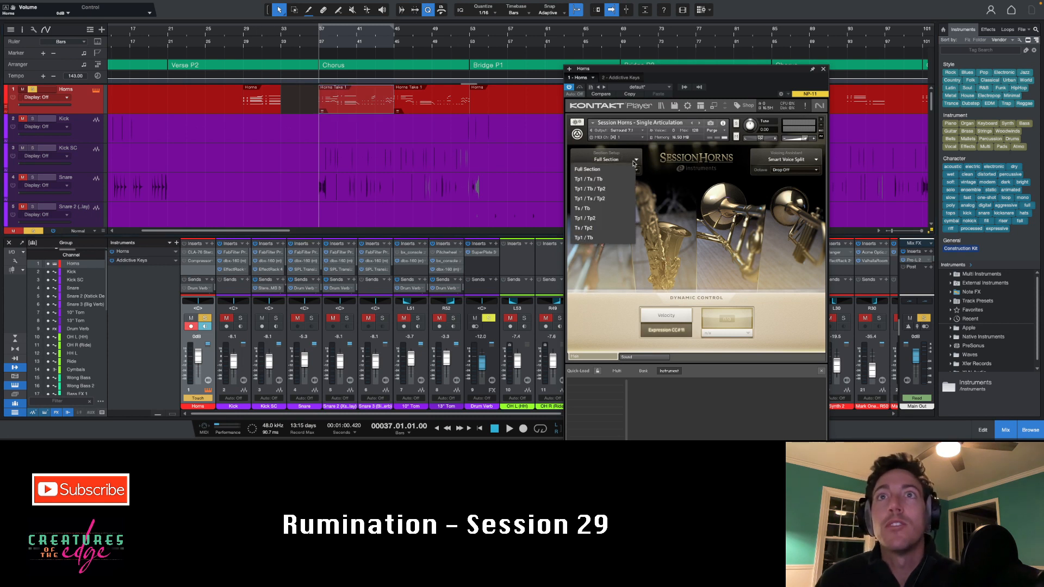
click(638, 168)
click(637, 170)
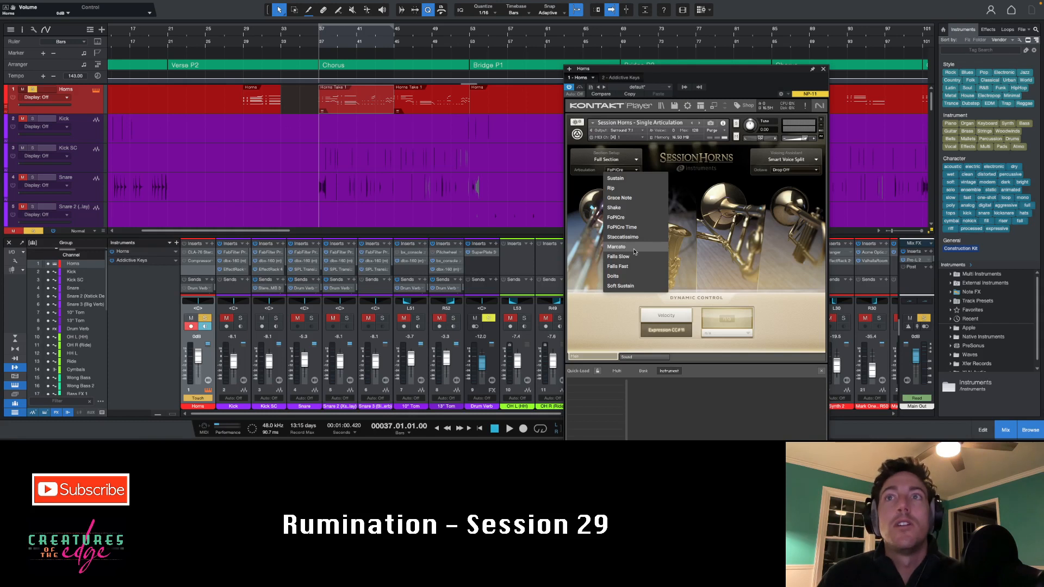
right_click(348, 94)
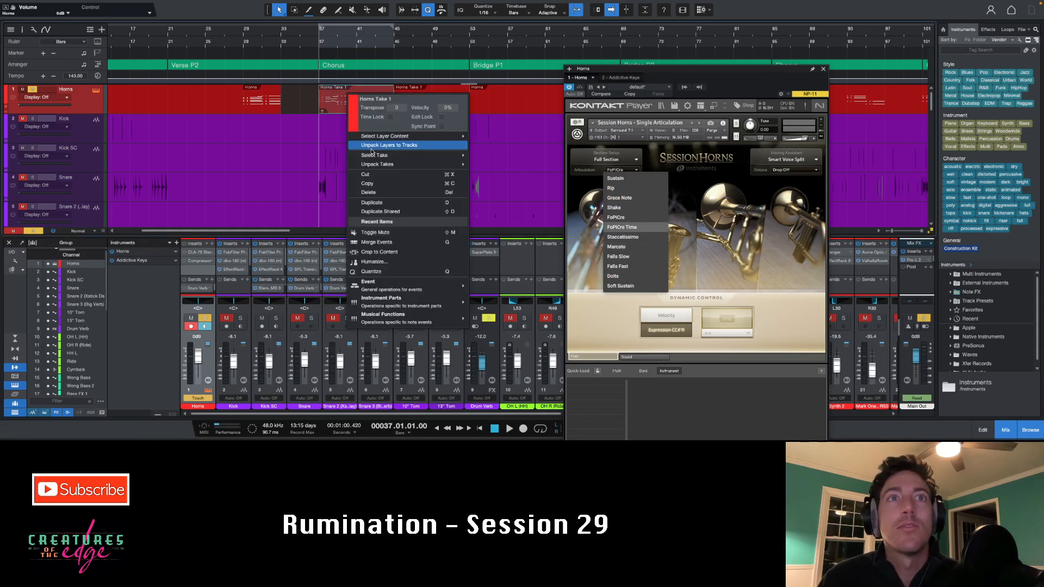
key(Escape)
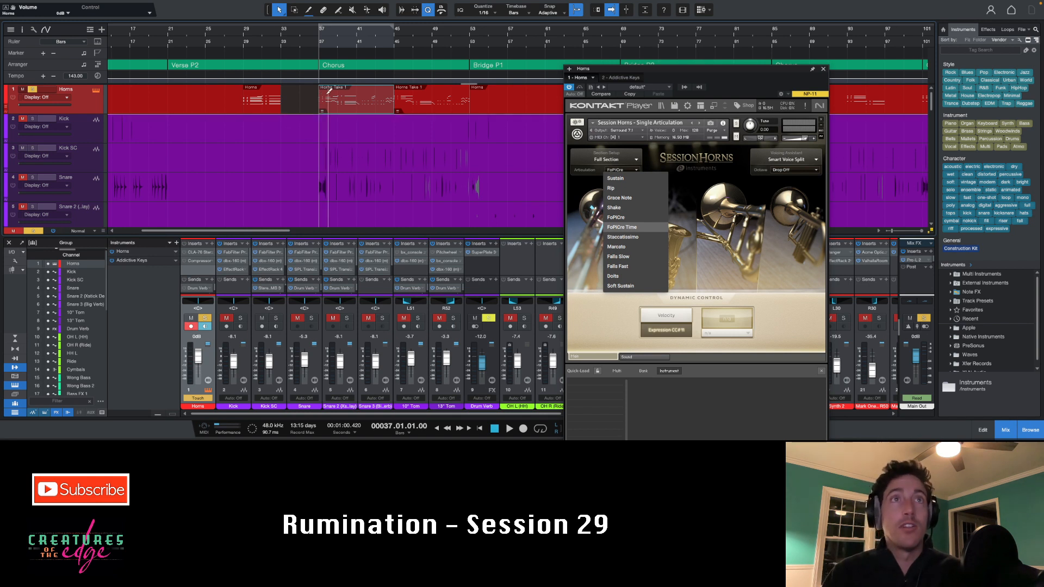
Move the Horns track between Kick SC and Snare, and look through its MIDI automation parameters.
drag(319, 96, 364, 140)
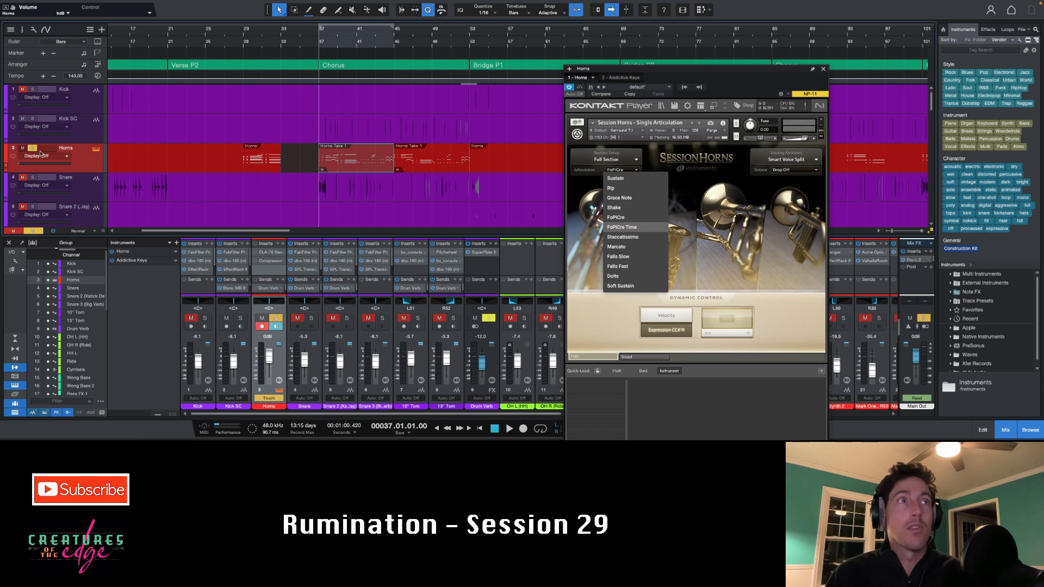
click(41, 155)
click(46, 178)
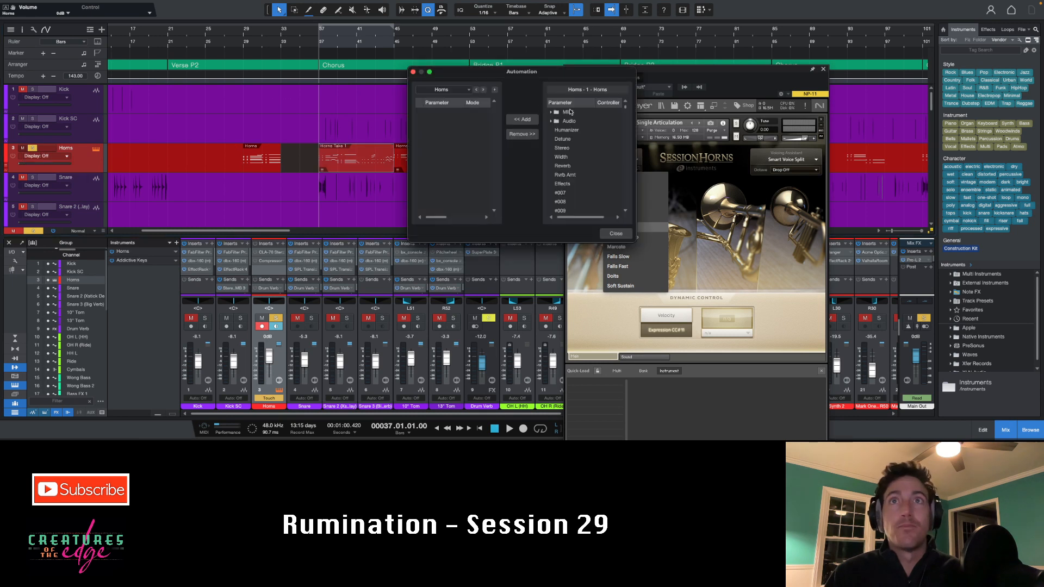
scroll(572, 171, down, 3)
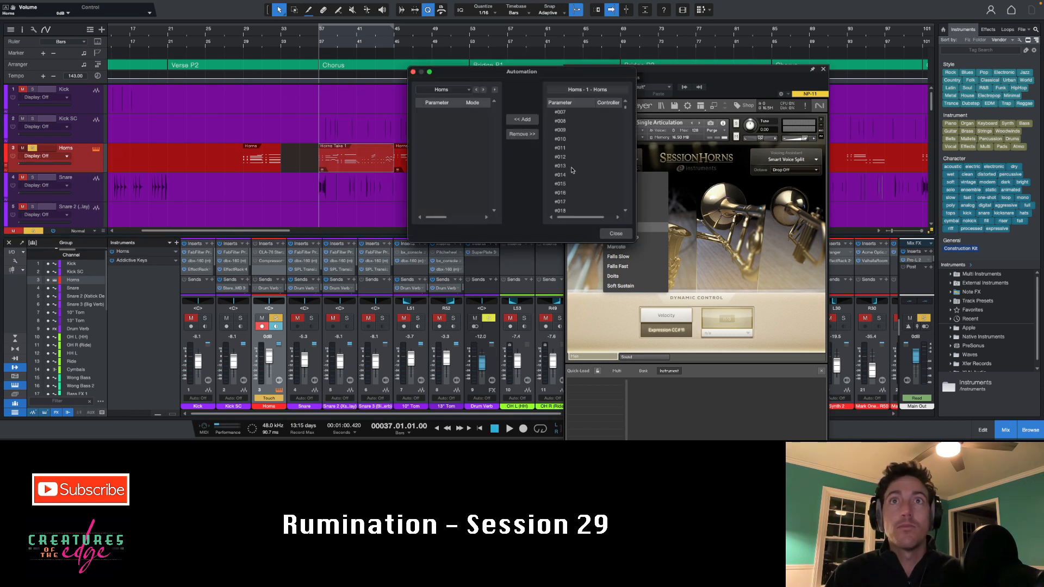
drag(632, 112, 632, 169)
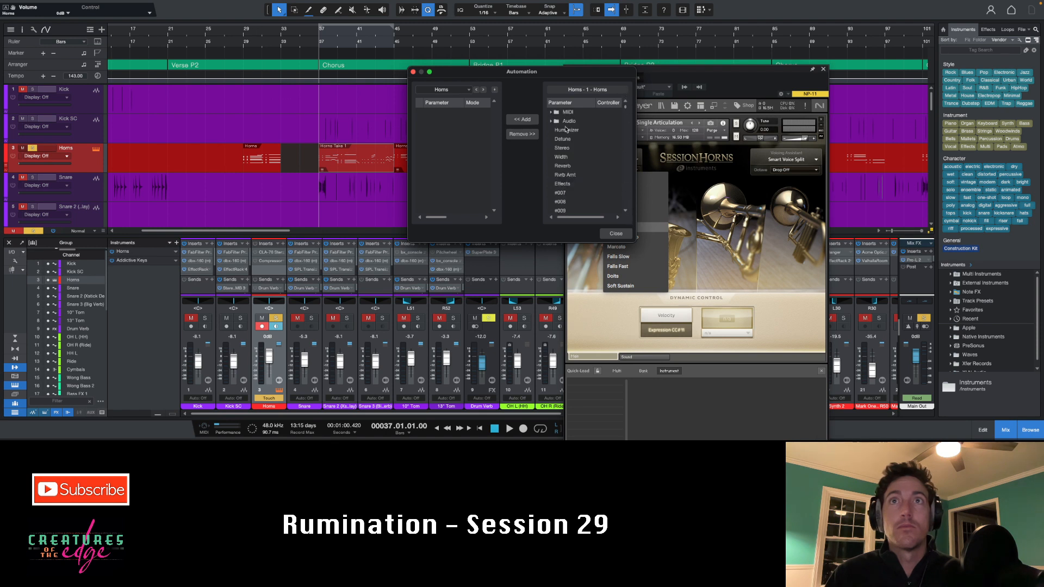
click(551, 112)
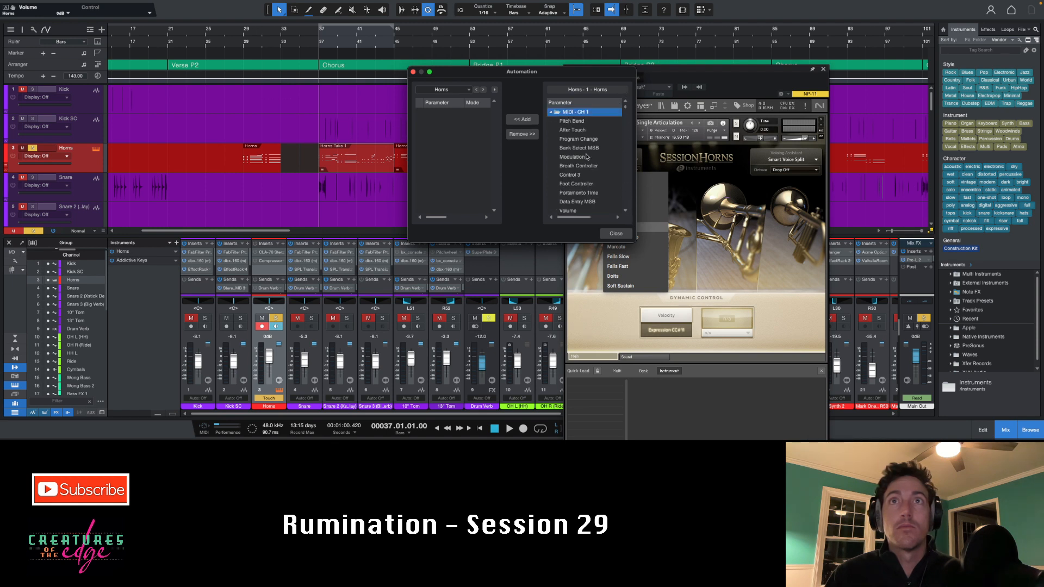
scroll(586, 157, down, 5)
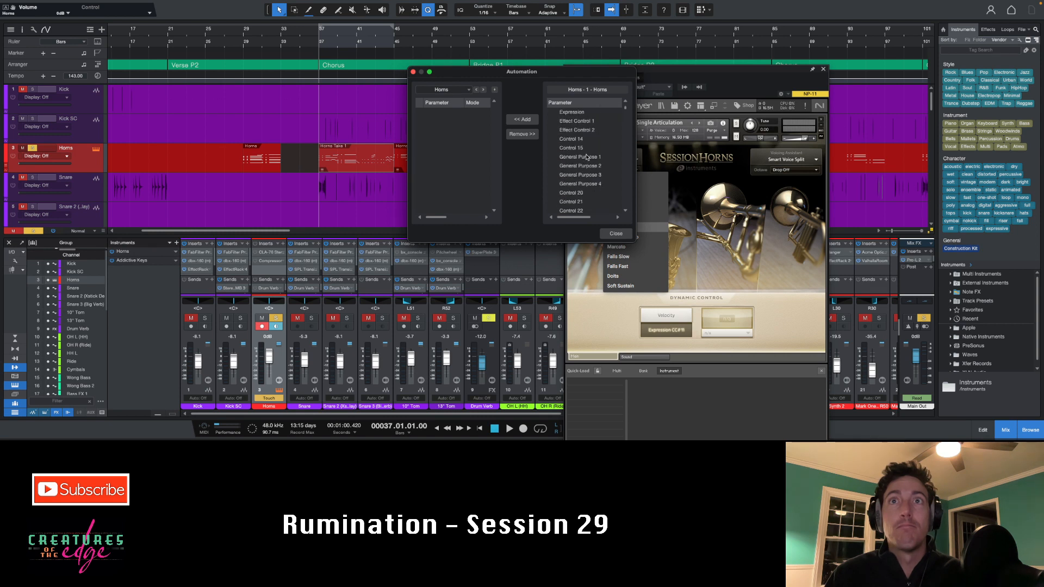
scroll(588, 156, up, 4)
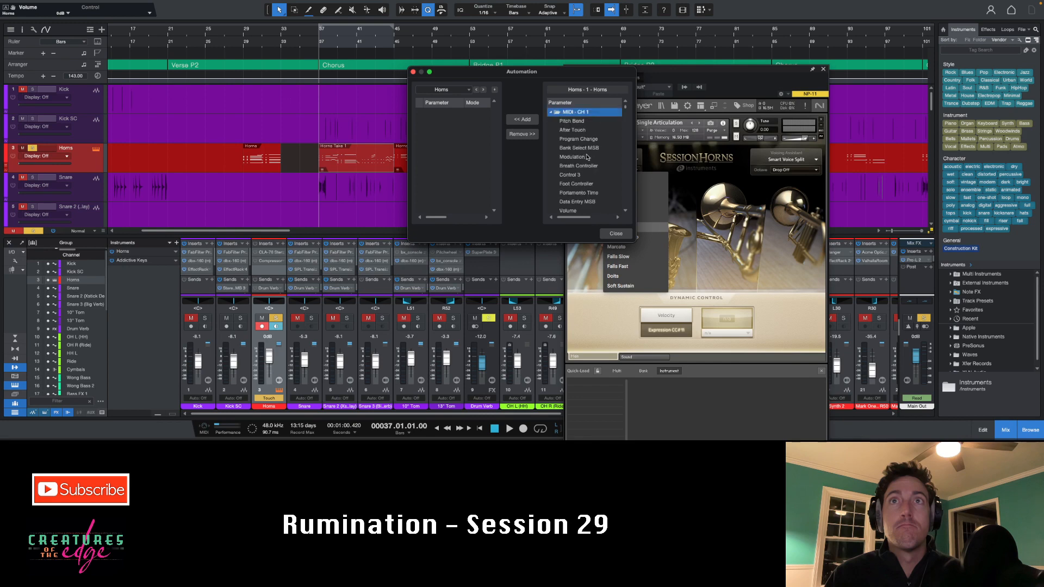
click(624, 232)
Hide Kontakt's Quick-Load browser and close the Horns instrument window.
click(622, 172)
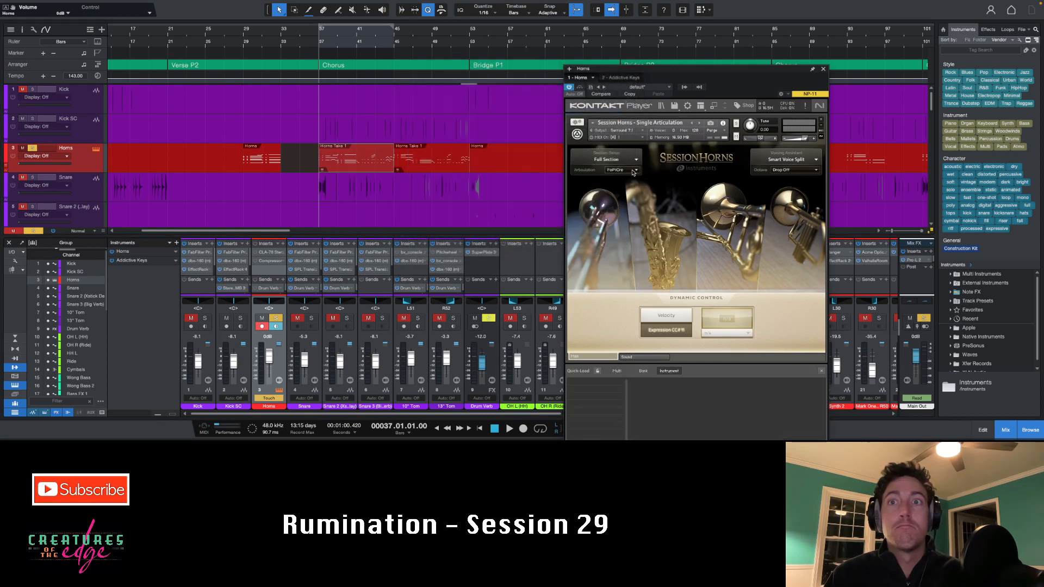
drag(696, 66, 682, 2)
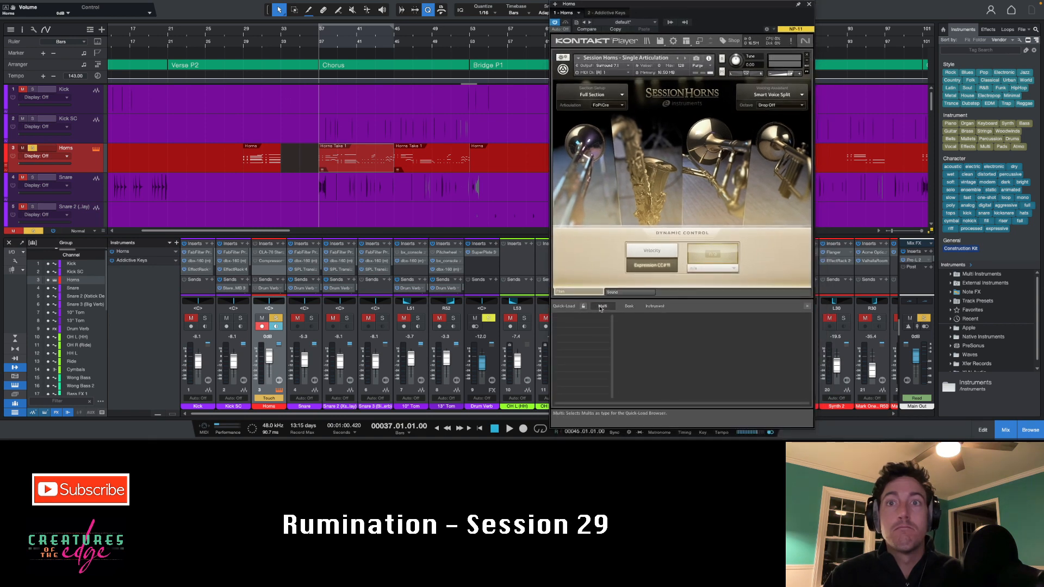
click(808, 309)
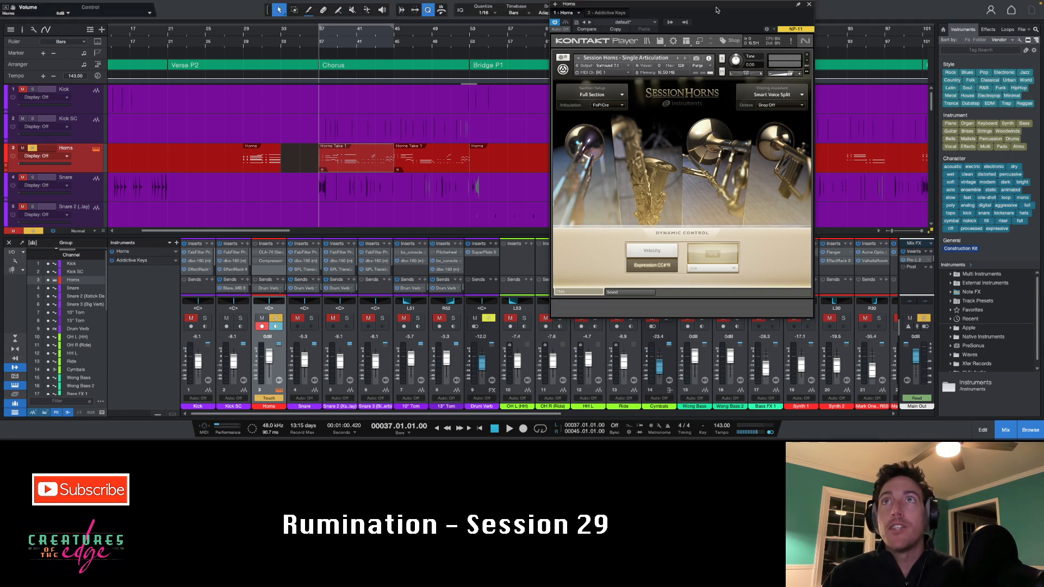
drag(717, 9, 716, 74)
click(808, 72)
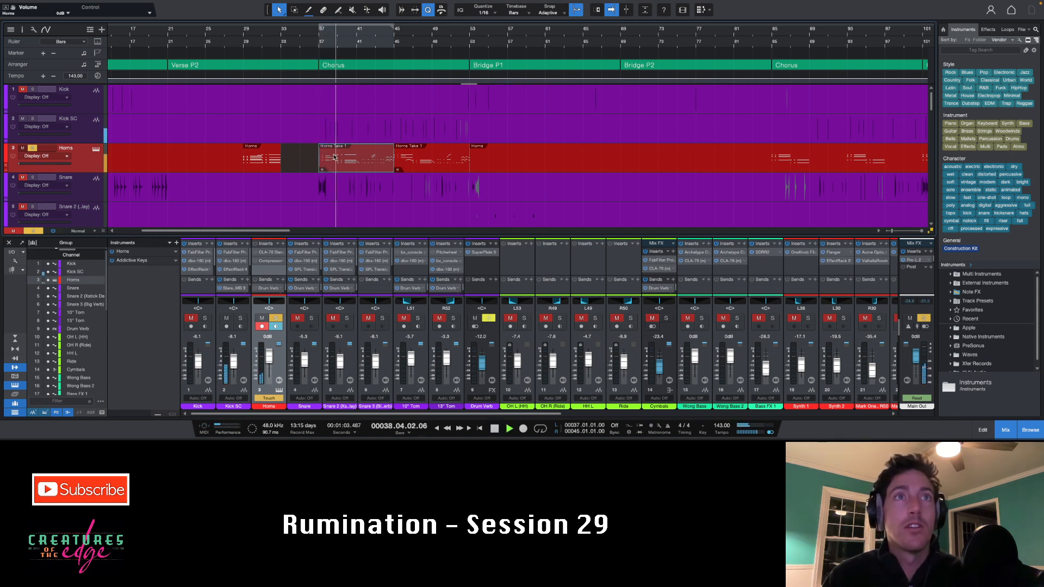
Open the chorus Horns take for note editing at bars 37 to 42 and stop playback.
double_click(334, 162)
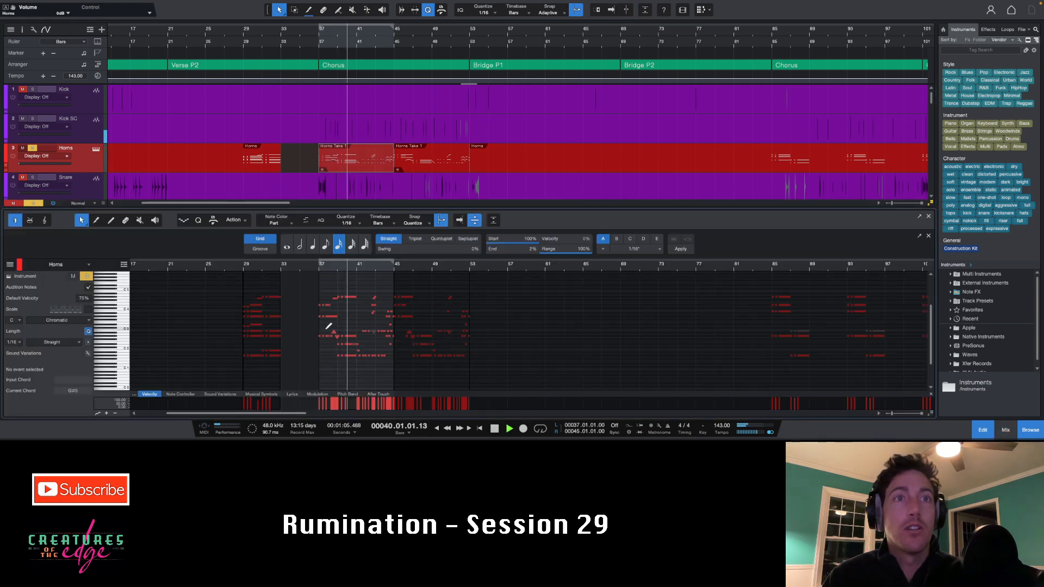
key(z)
scroll(341, 322, up, 3)
key(space)
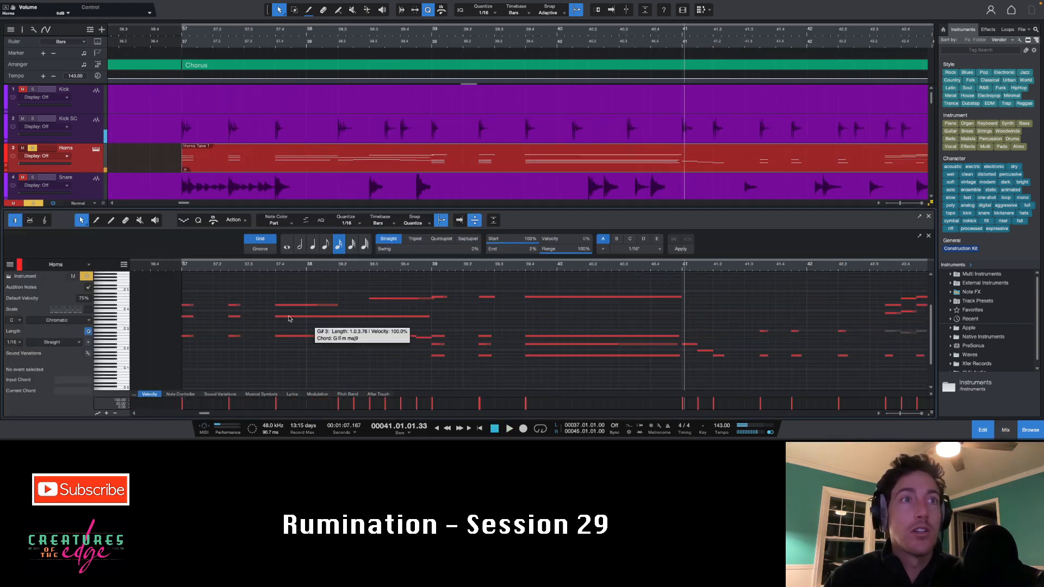
Check the velocities of the first three D#4 and G#2 notes in the chorus Horns take and play it from bar 37.
click(188, 306)
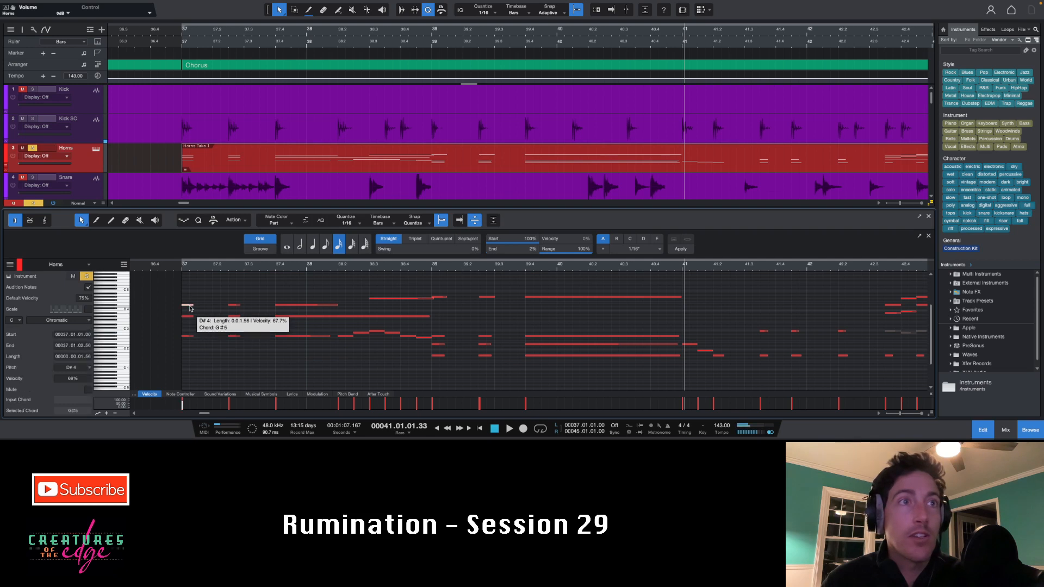
click(235, 305)
click(287, 305)
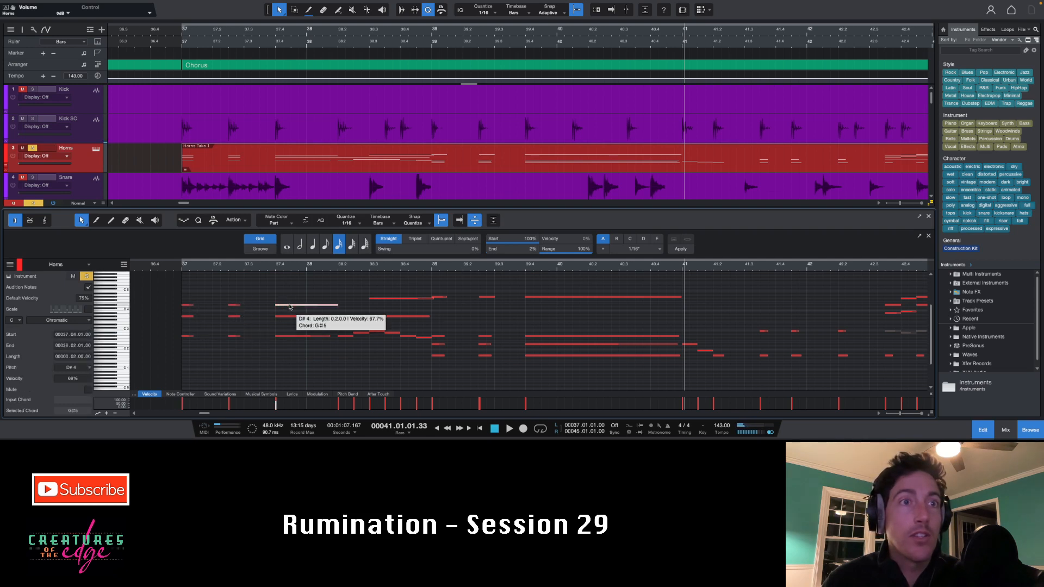
drag(298, 294, 183, 313)
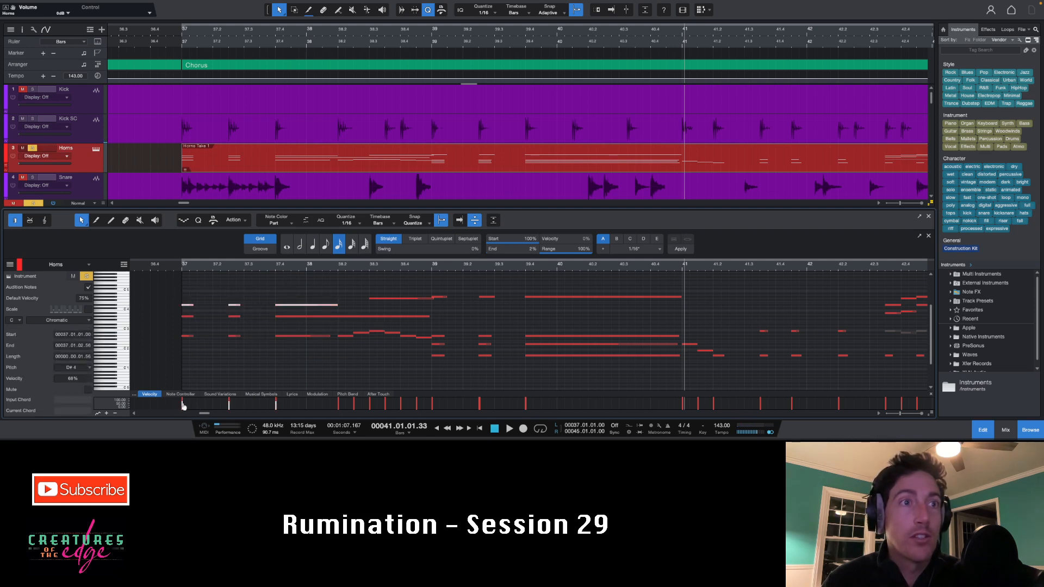
drag(190, 350, 319, 327)
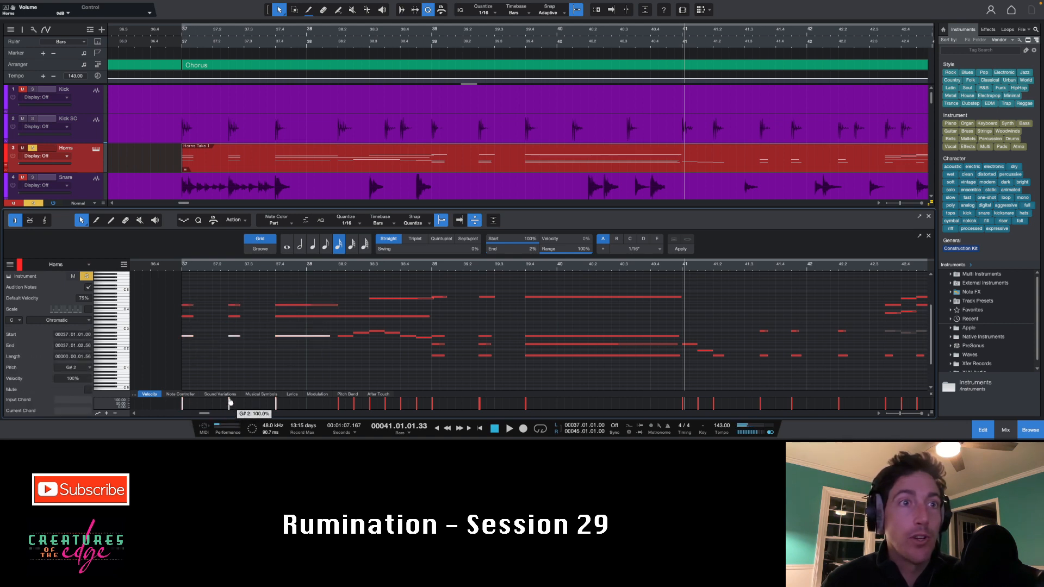
click(182, 264)
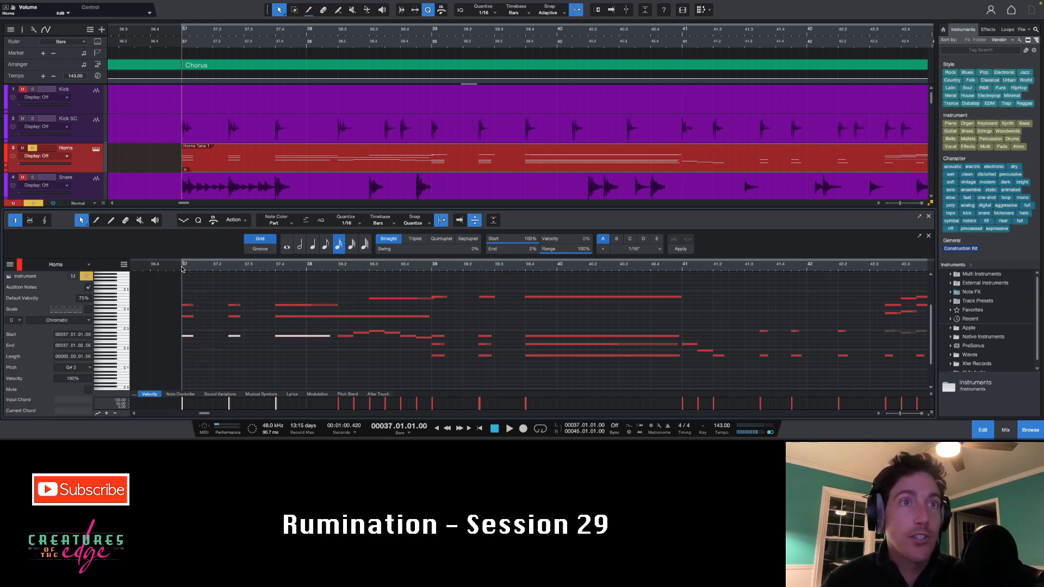
key(space)
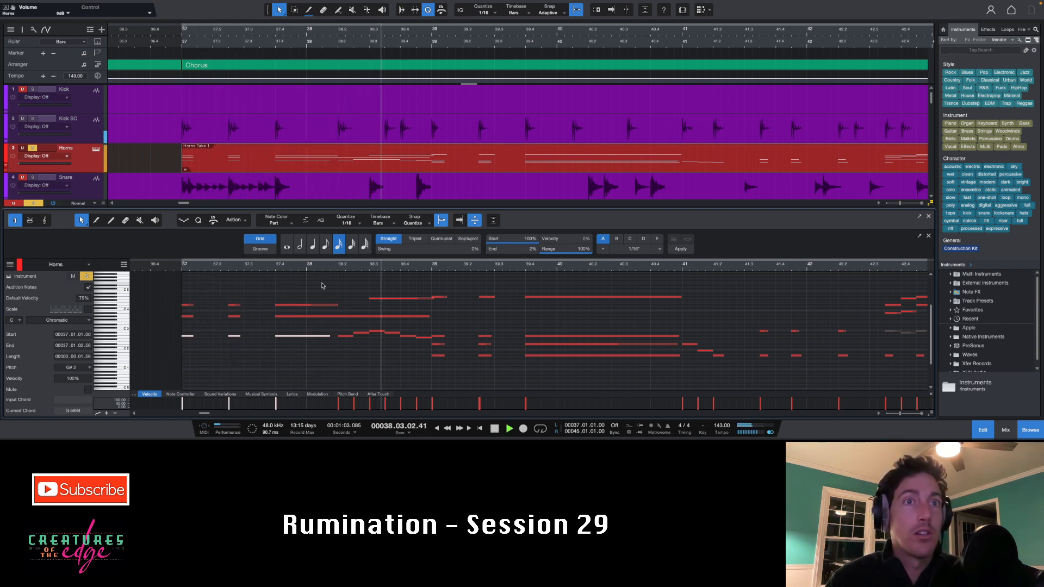
Set the Session Horns articulation to Sustain, close the instrument and play the chorus from bar 37.
click(97, 149)
key(space)
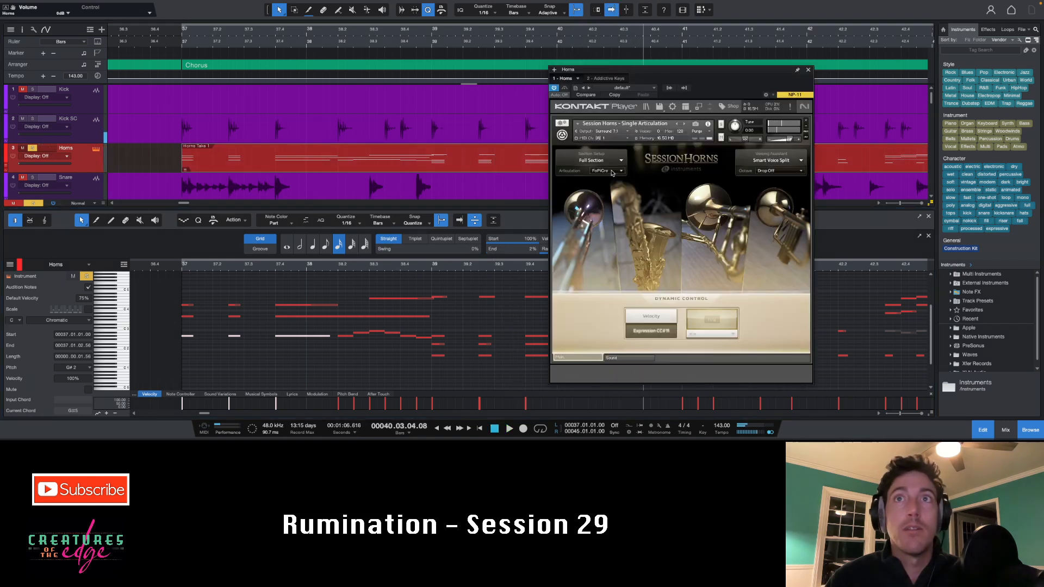
click(610, 171)
click(601, 180)
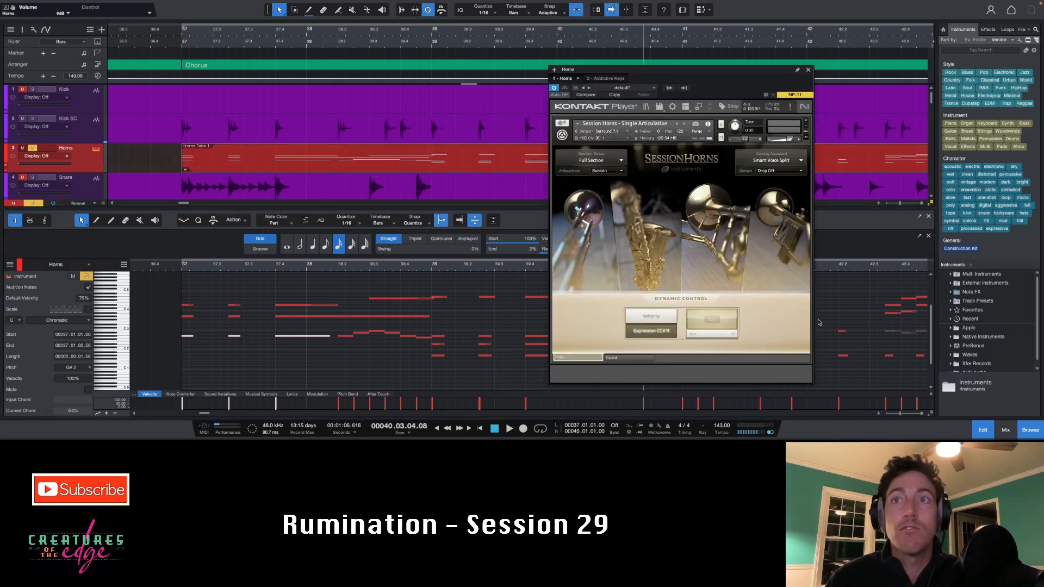
click(809, 71)
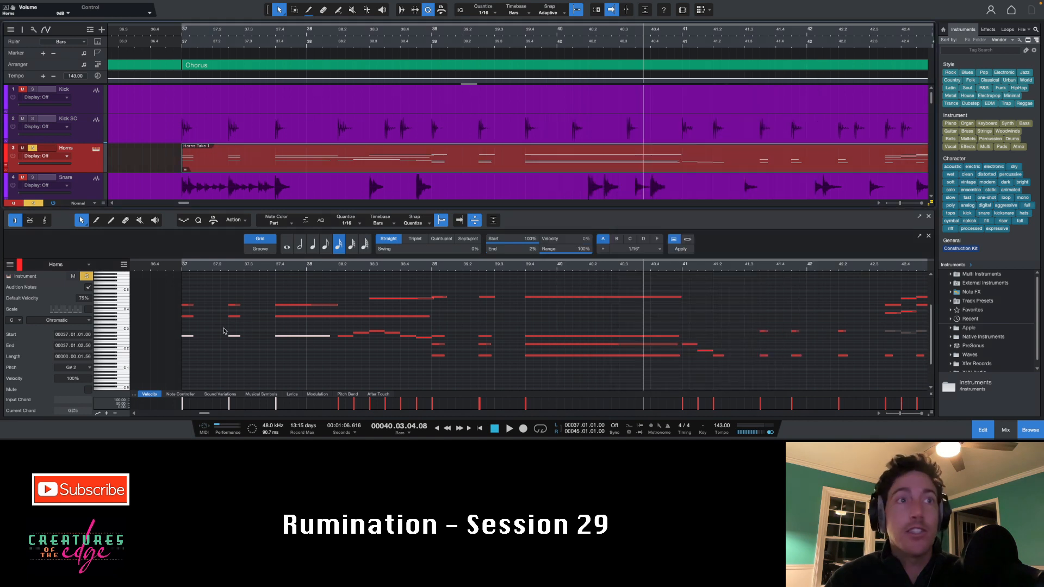
click(182, 270)
key(space)
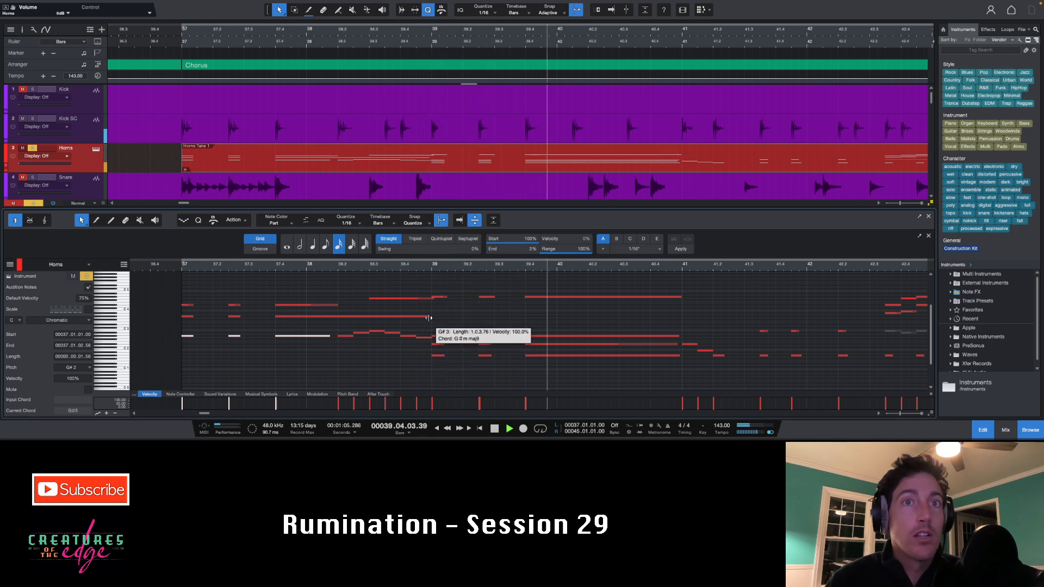
Adjust the long chord at 37.04: end its G#3 note at bar 39 and extend its D#4 note to 38.03.01.00.
drag(429, 316, 336, 318)
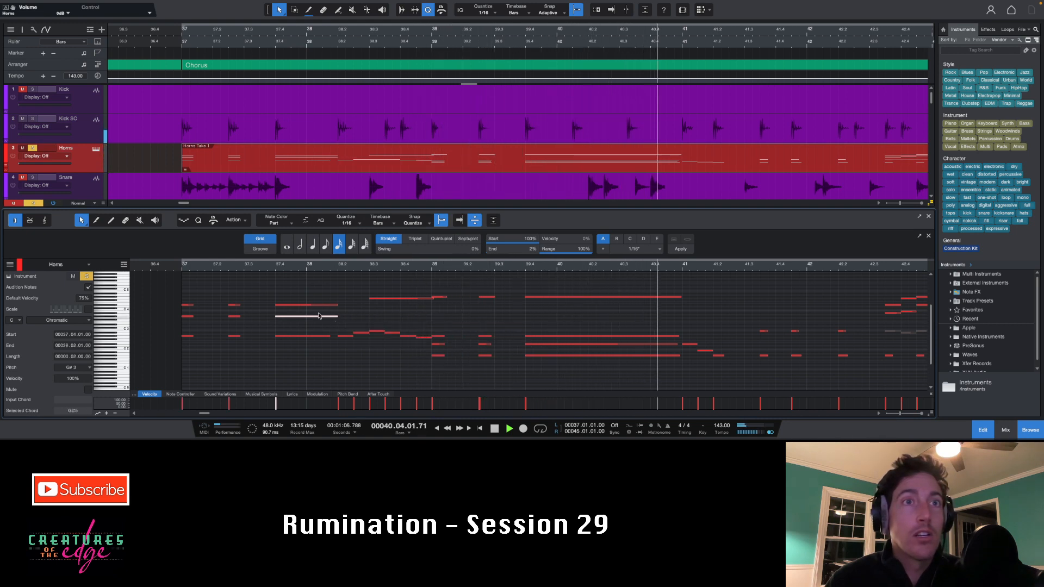
click(182, 271)
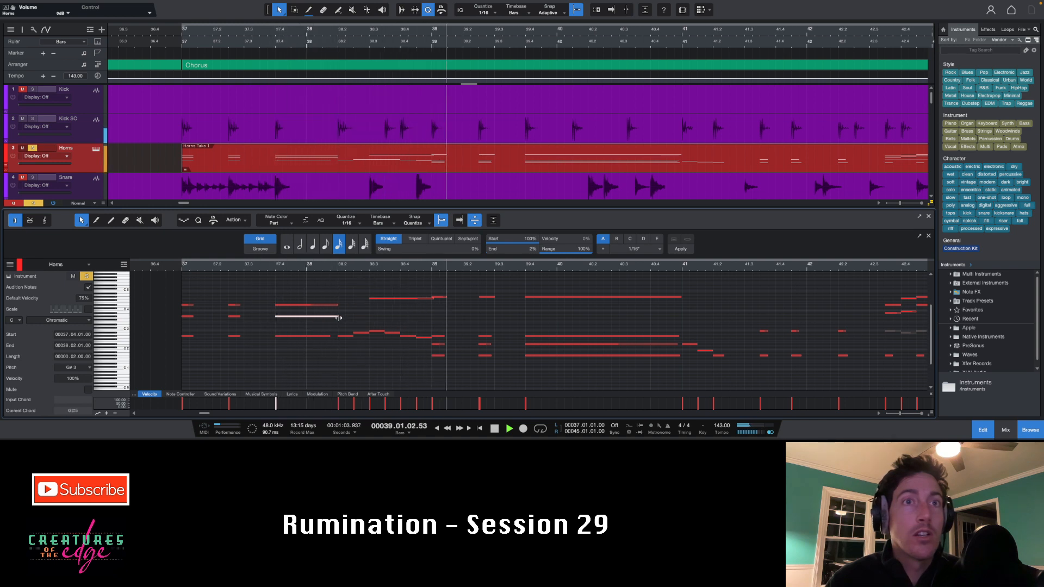
drag(338, 318, 435, 318)
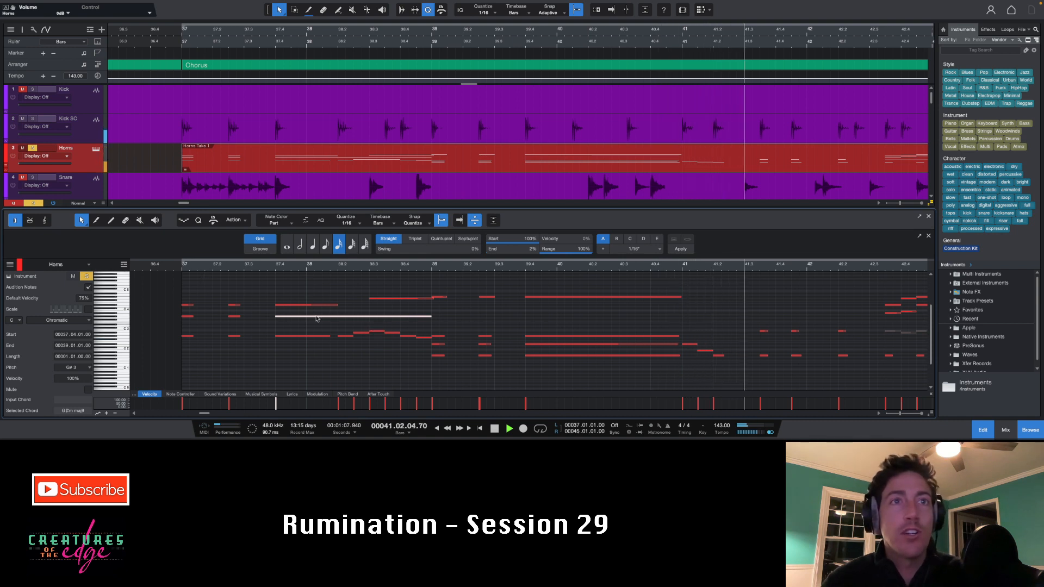
drag(337, 306, 364, 305)
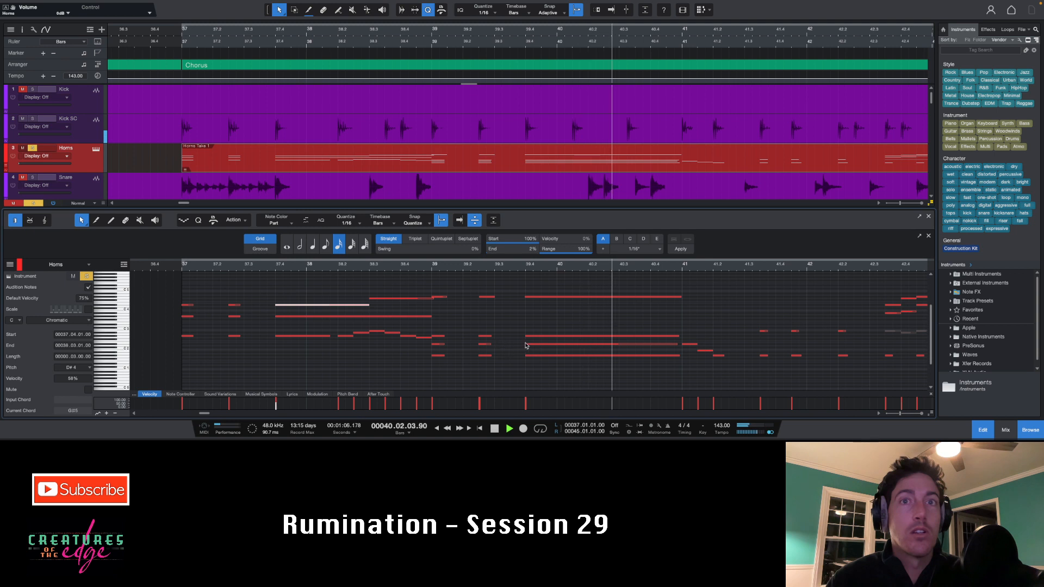
Mute the three G#2 notes between bars 39 and 41 and play the chorus from its start.
key(space)
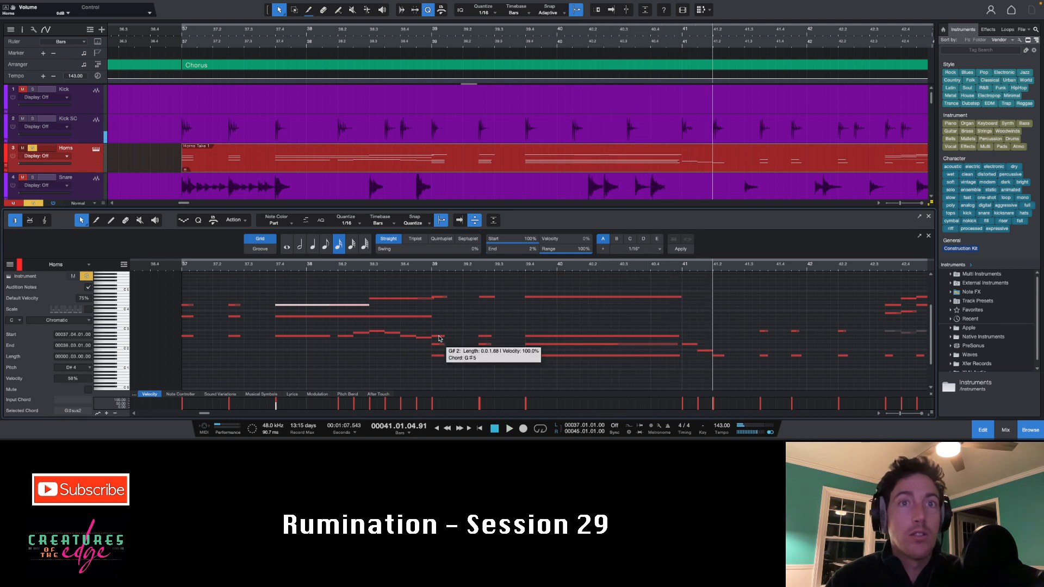
click(438, 337)
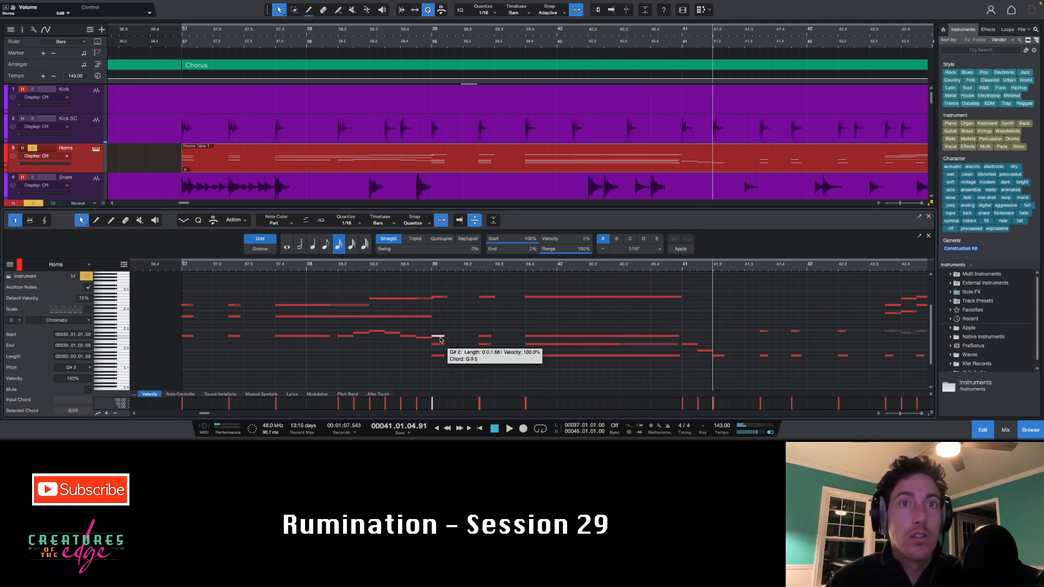
drag(437, 325, 583, 339)
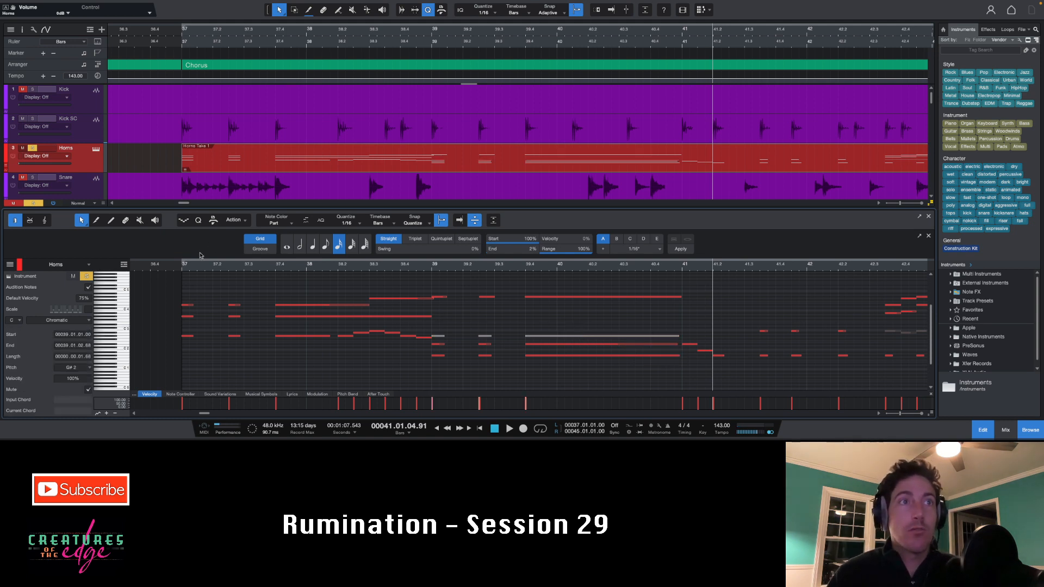
click(173, 268)
key(space)
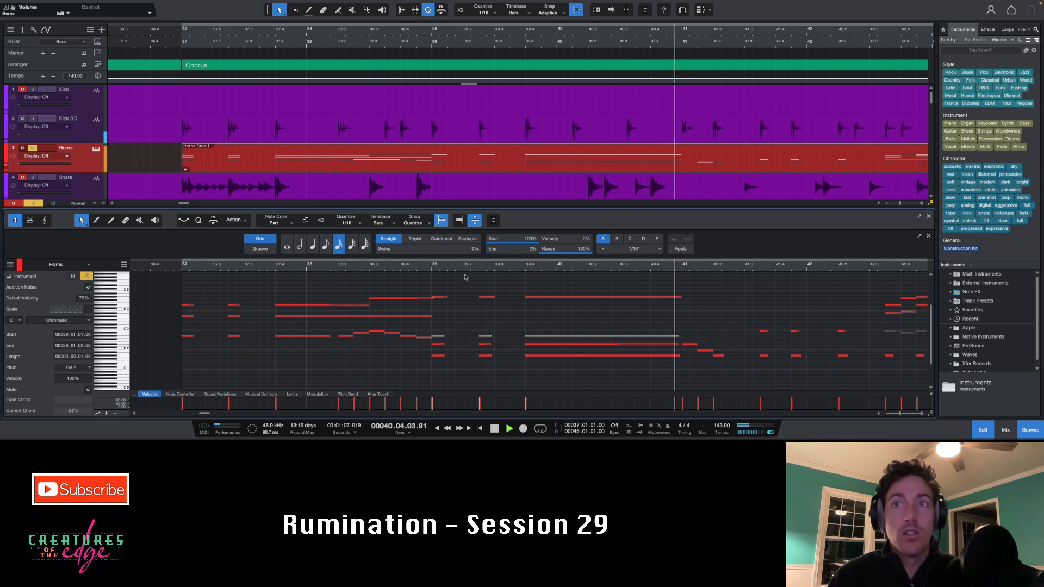
key(space)
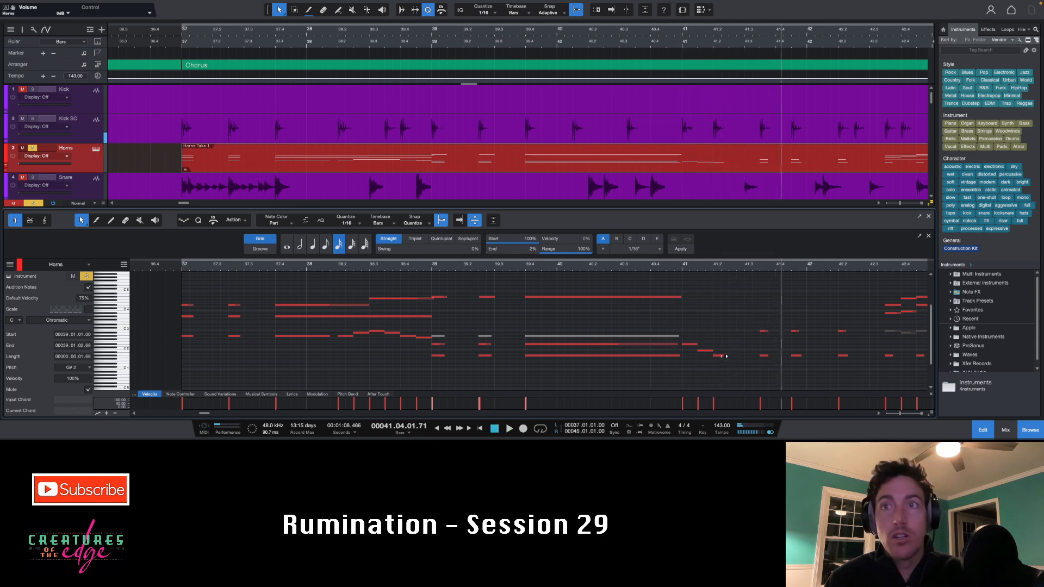
Slightly lengthen the G#1 note on beat 2 of bar 41 and play from just before that bar.
drag(724, 357, 729, 356)
click(674, 267)
key(space)
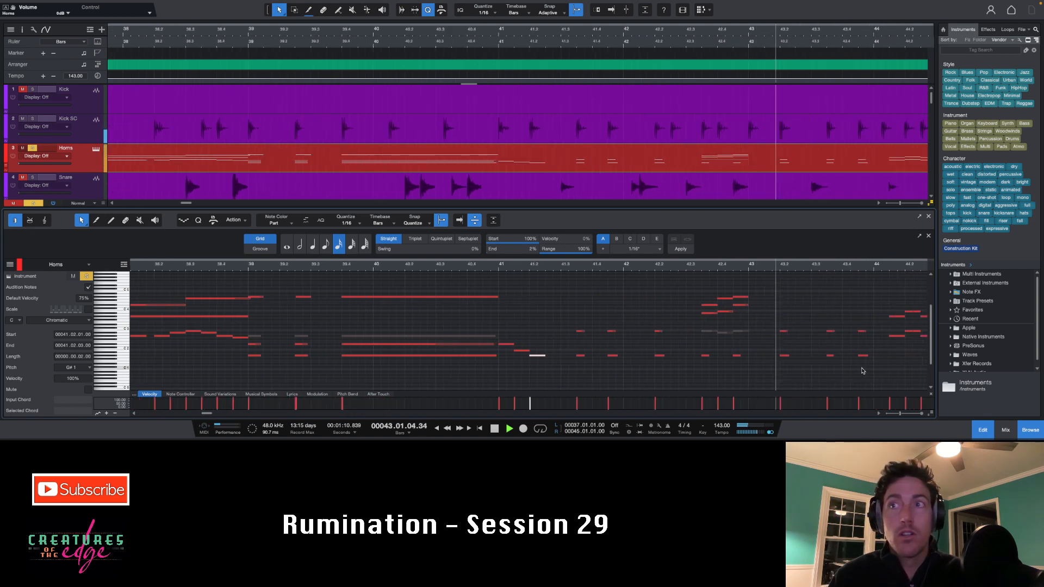
key(space)
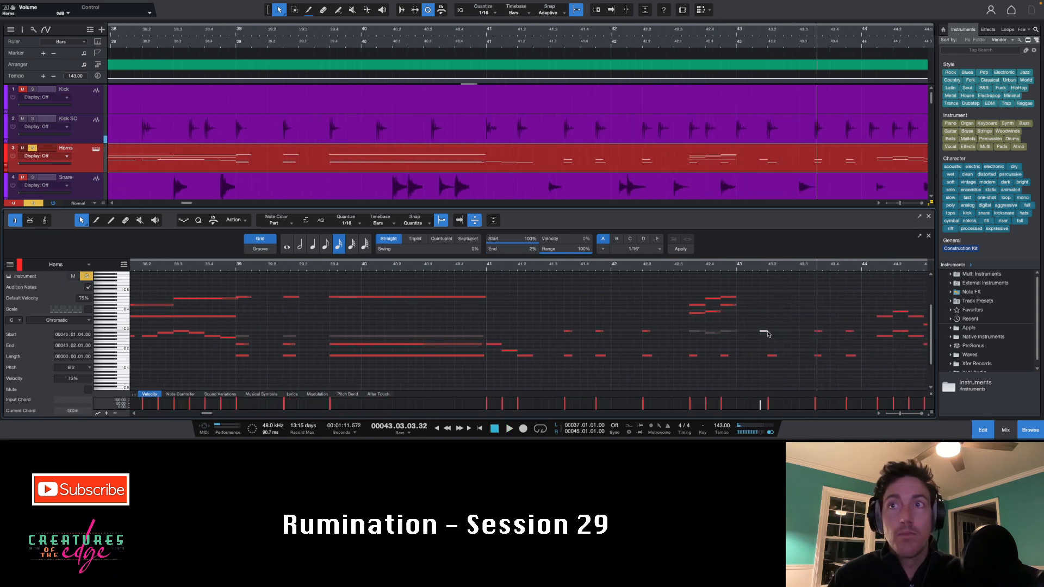
Try shifting the three B2 notes in bar 43 one sixteenth earlier and play from bar 41.
click(815, 331)
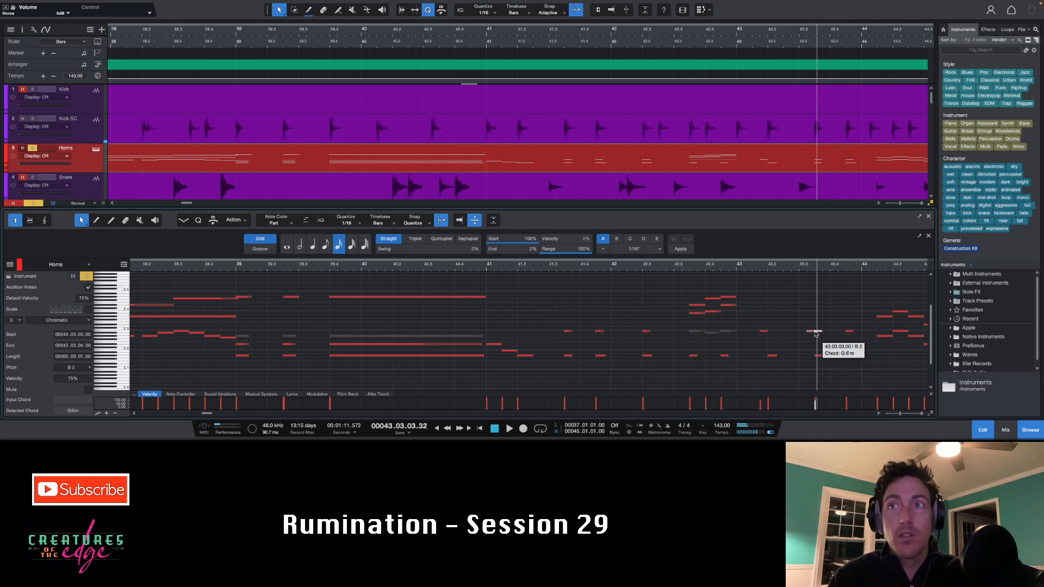
click(842, 331)
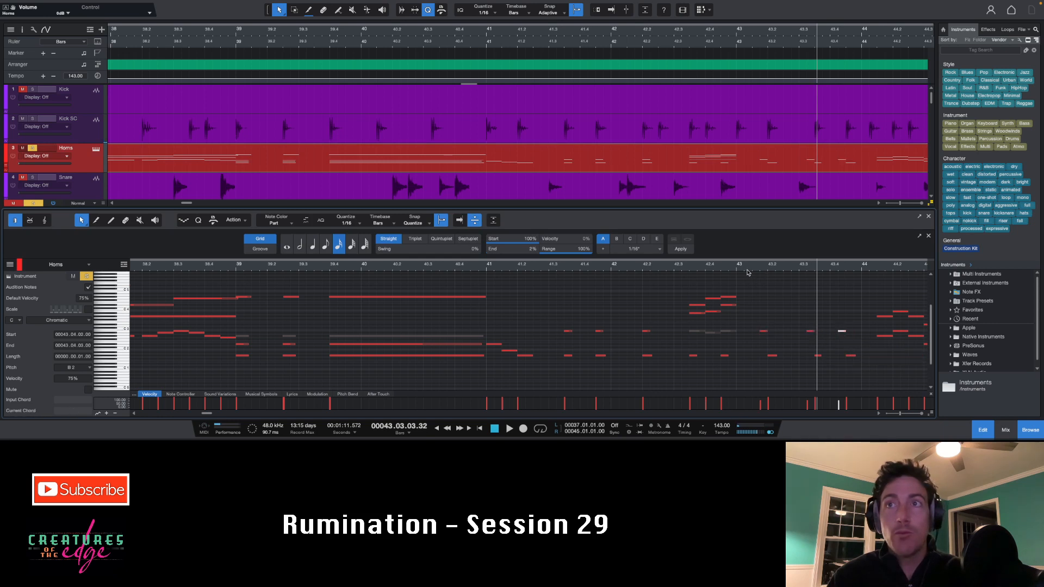
click(485, 268)
key(space)
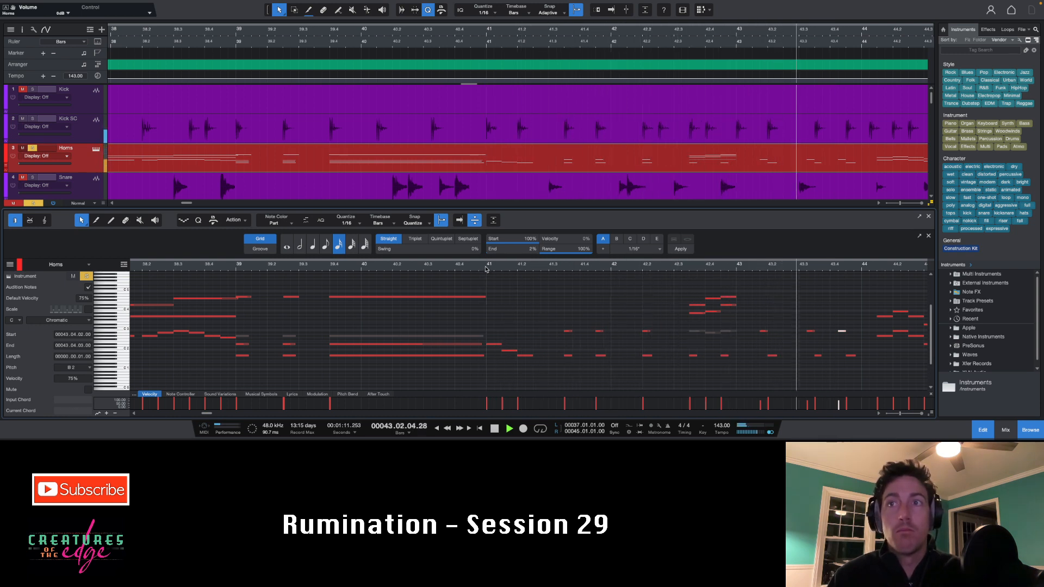
key(space)
Audition the three bar 43 B2 notes another sixteenth earlier, and move them back so the first starts at 43.02.01.00.
drag(745, 322, 860, 337)
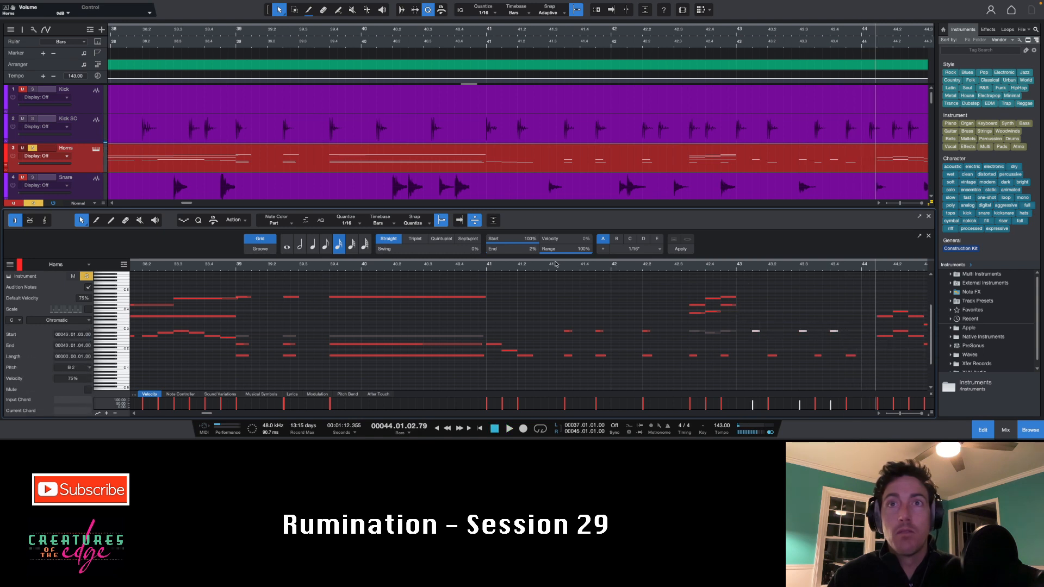
click(489, 270)
key(space)
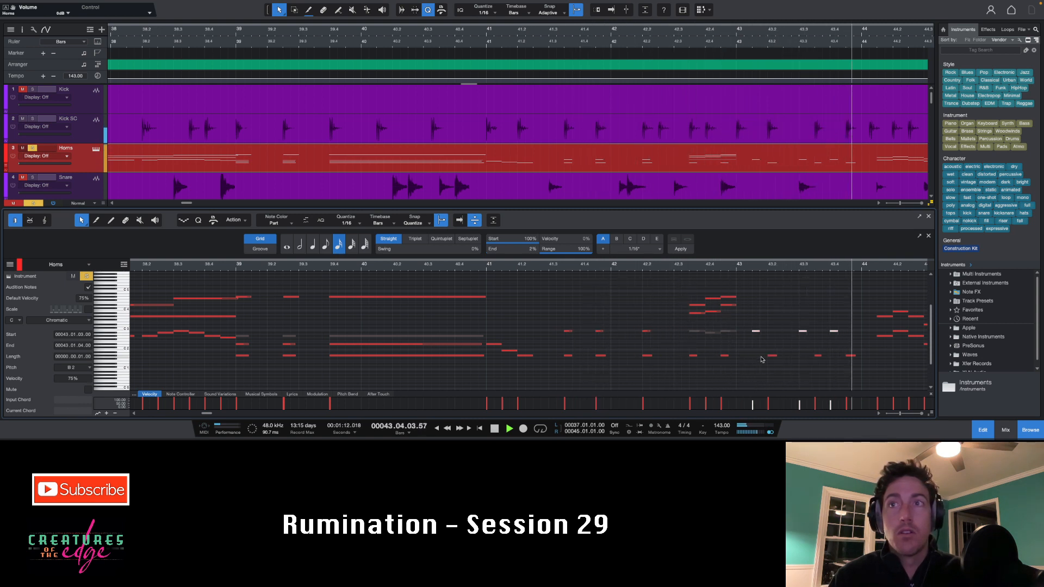
key(alt+Right)
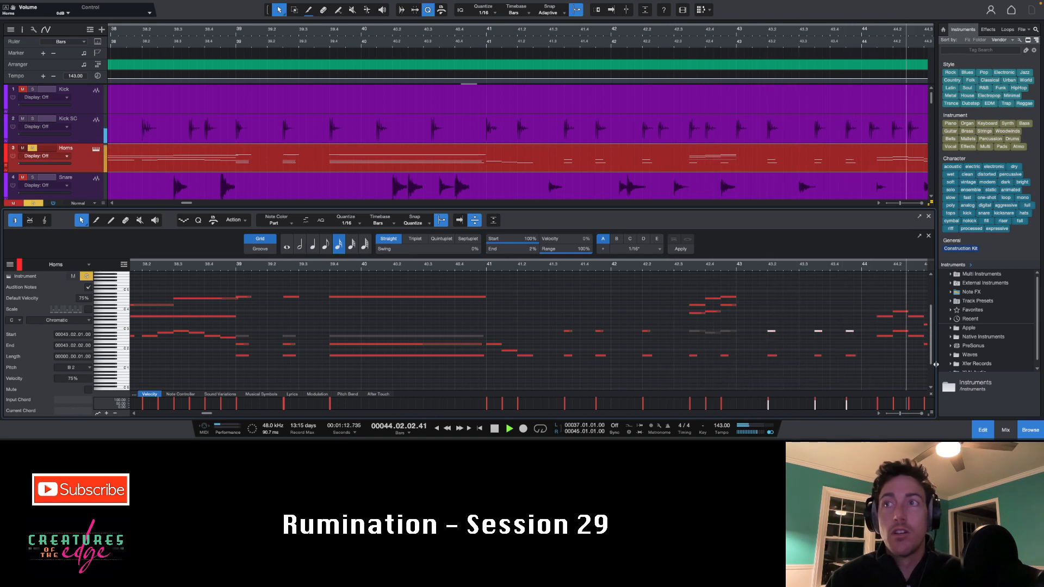
key(space)
Select the two G#1 notes in the second half of bar 42 and examine the low notes through bar 44.
scroll(900, 367, right, 5)
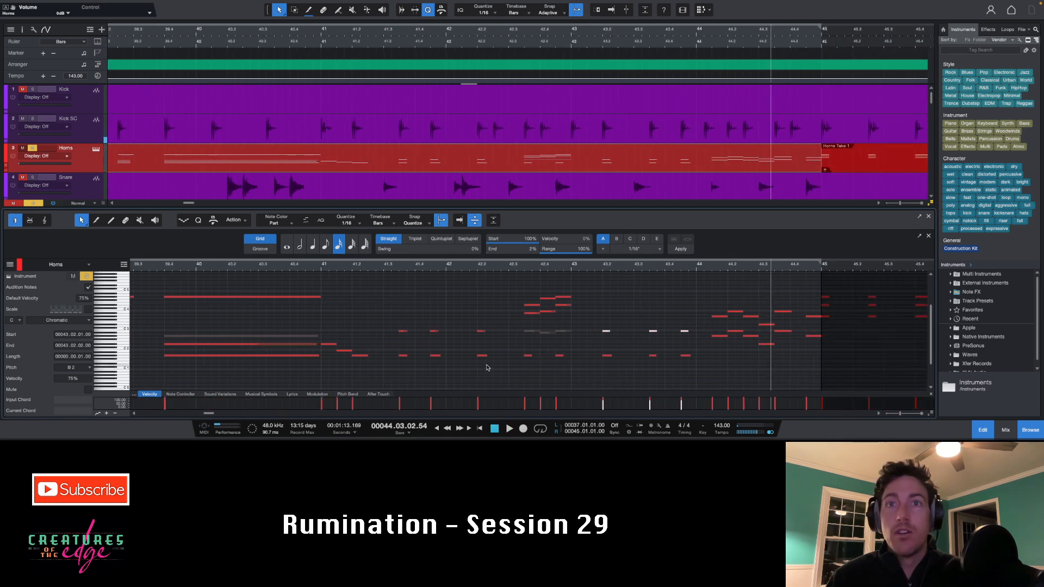
drag(575, 365, 516, 352)
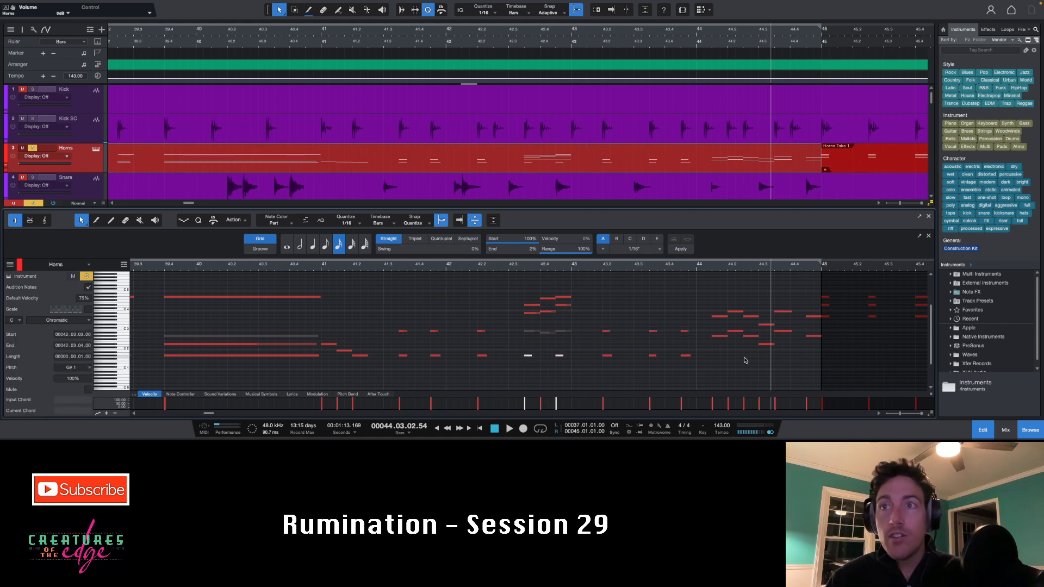
scroll(541, 344, up, 3)
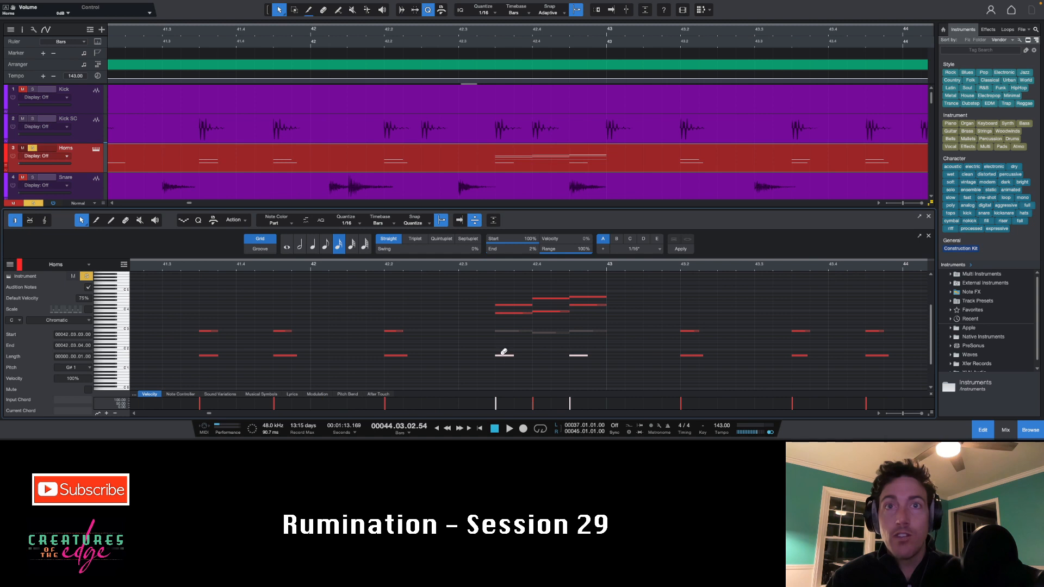
scroll(555, 351, right, 1)
key(space)
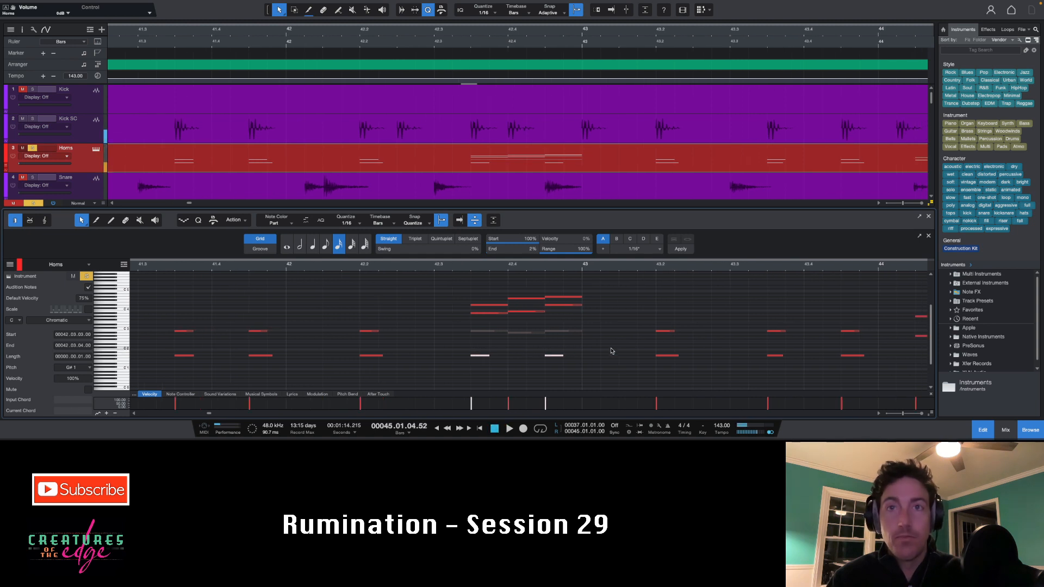
scroll(612, 348, down, 3)
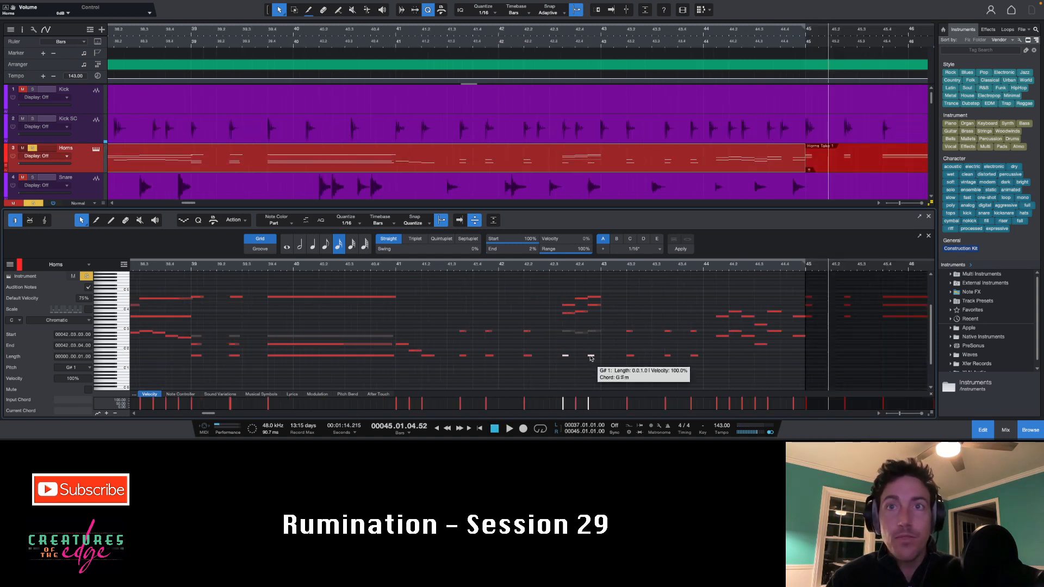
drag(591, 357, 746, 358)
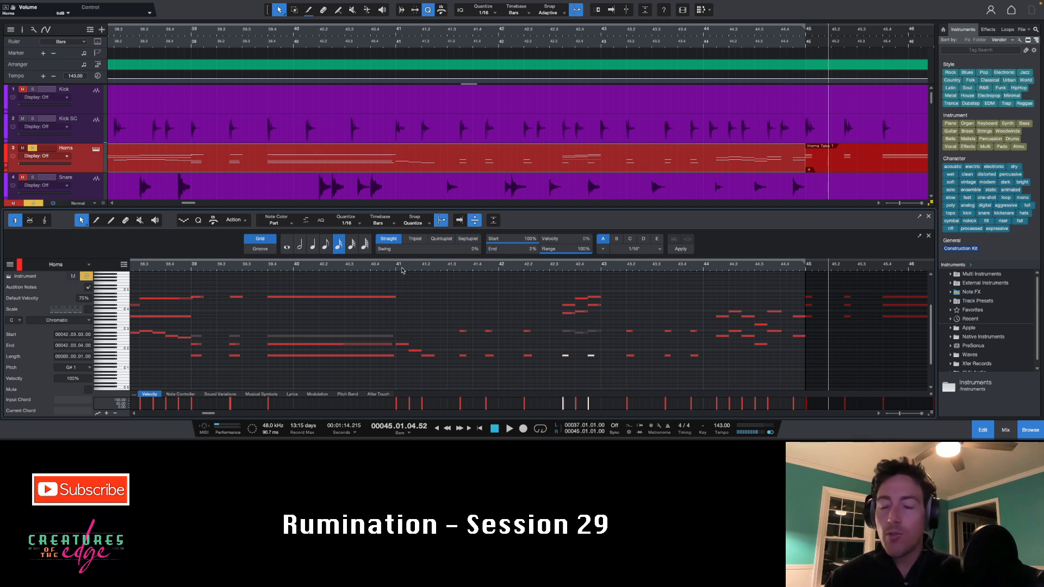
Turn off solo on the Horns track and play the full arrangement from bar 41.
click(728, 271)
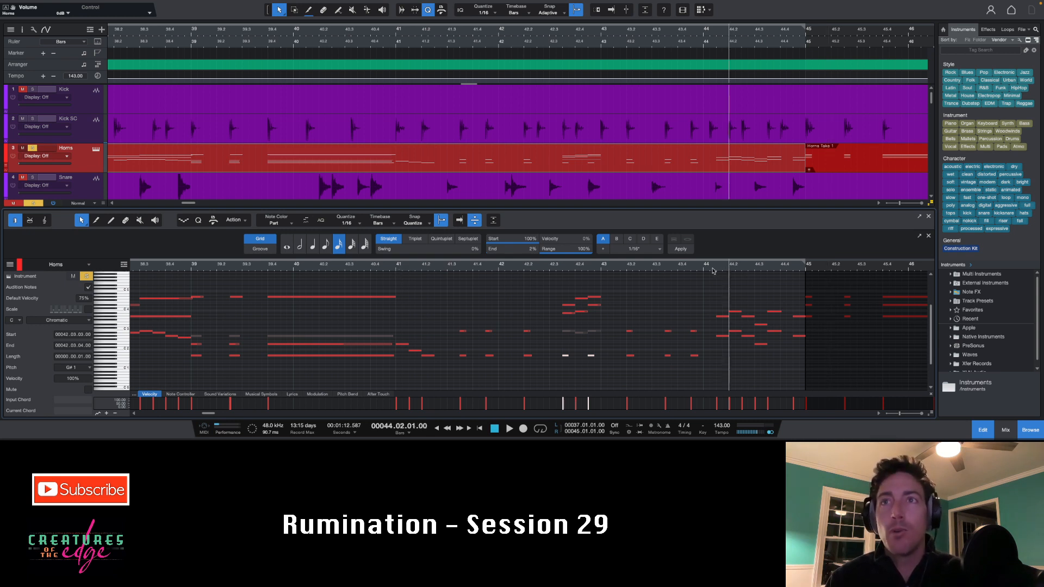
click(713, 270)
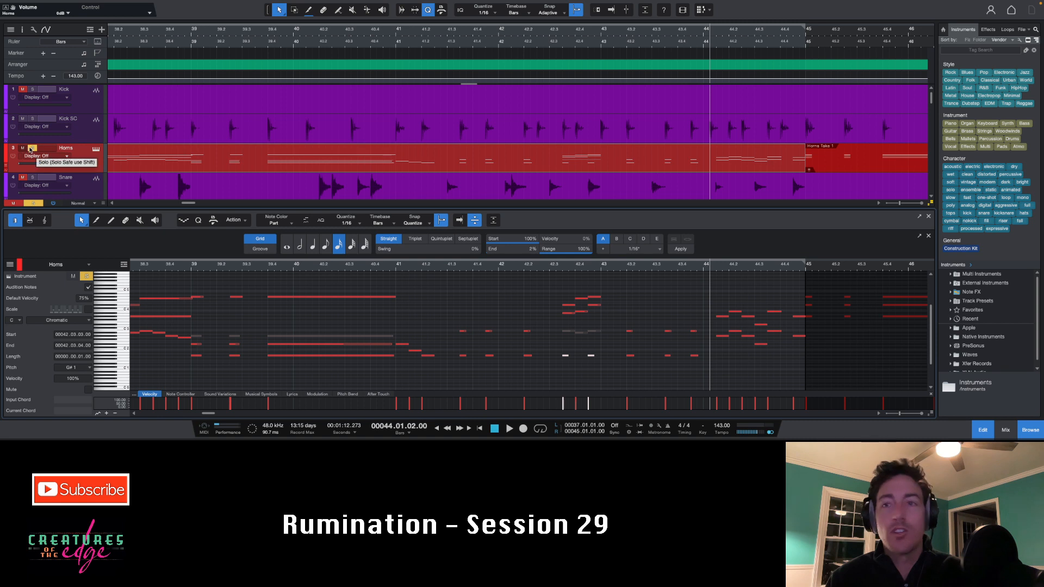
click(30, 149)
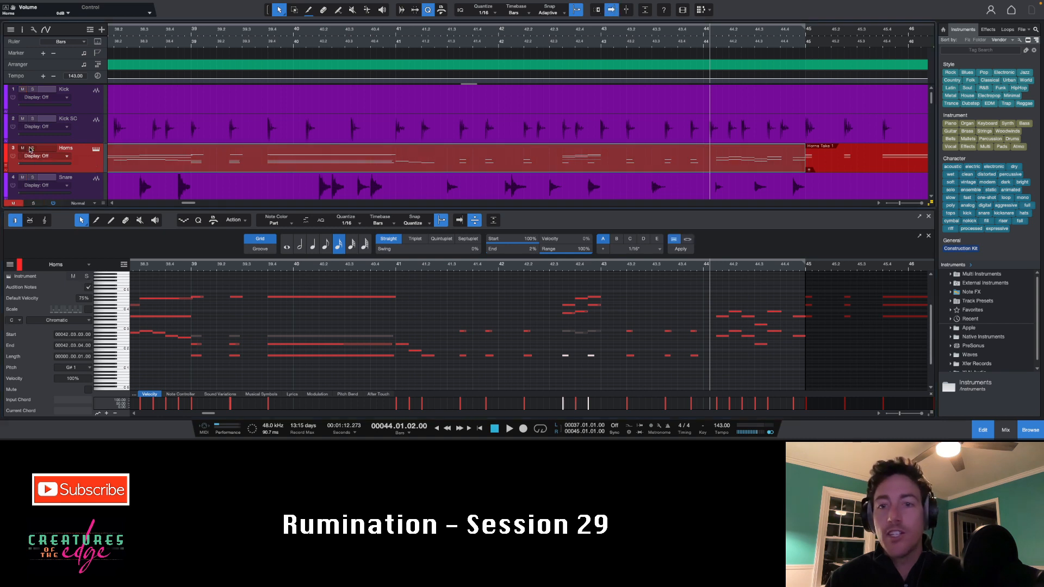
click(394, 268)
key(space)
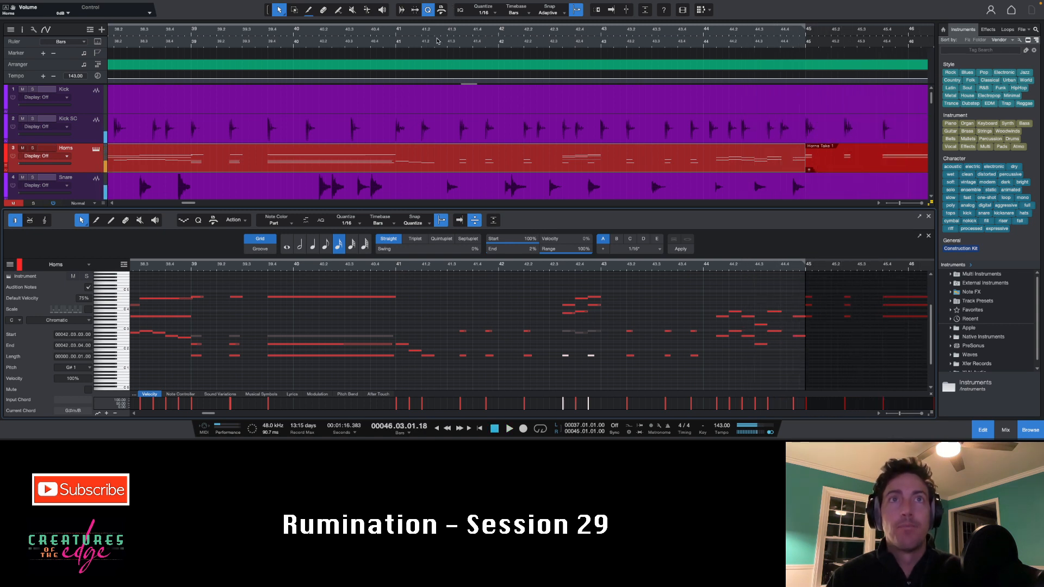
key(f)
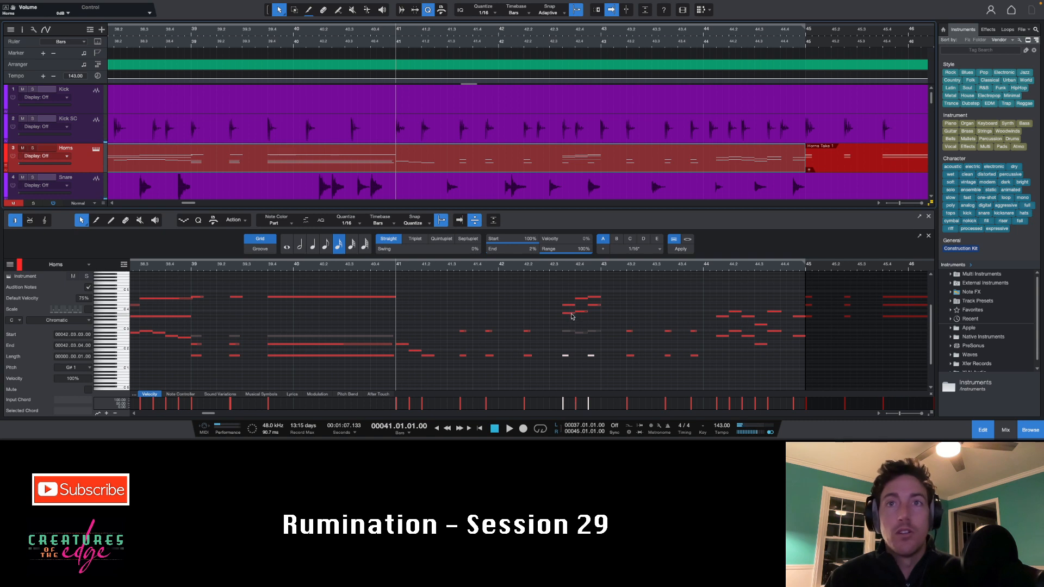
key(f)
Lower the A#3 note in the second half of bar 42 to G#3 and audition the phrase.
click(570, 313)
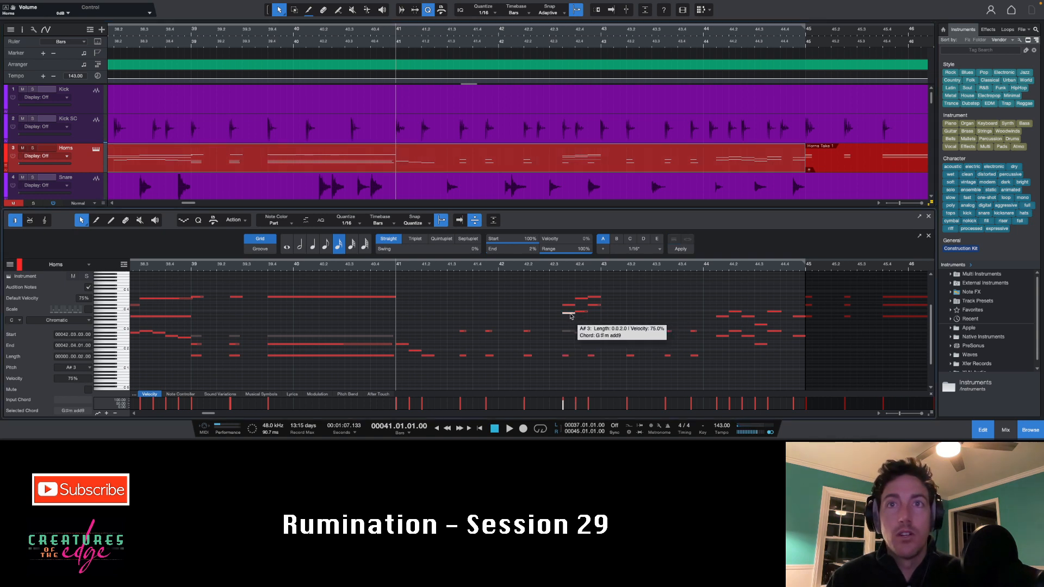
drag(571, 316, 571, 318)
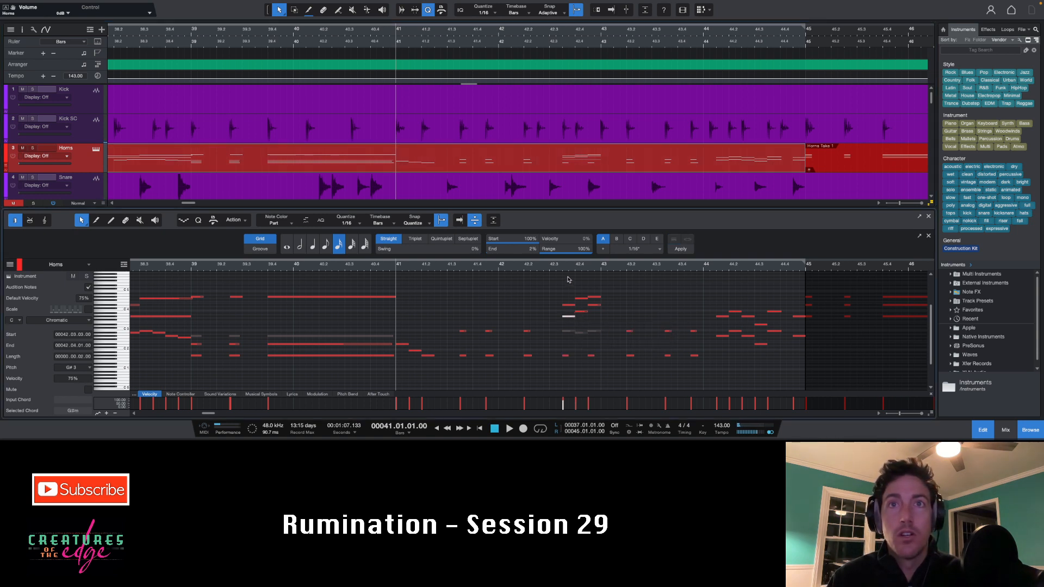
key(space)
click(551, 265)
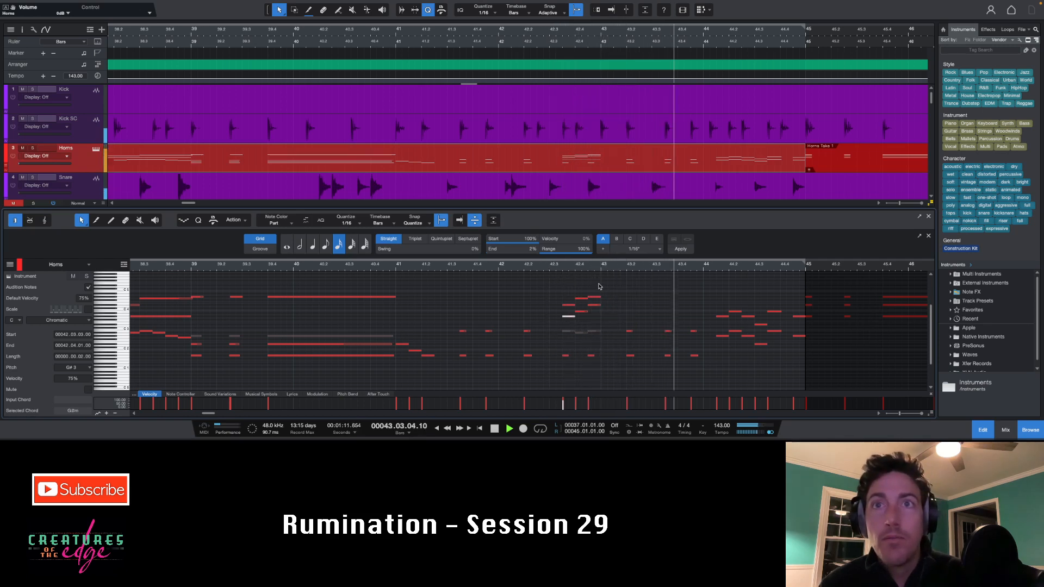
click(558, 267)
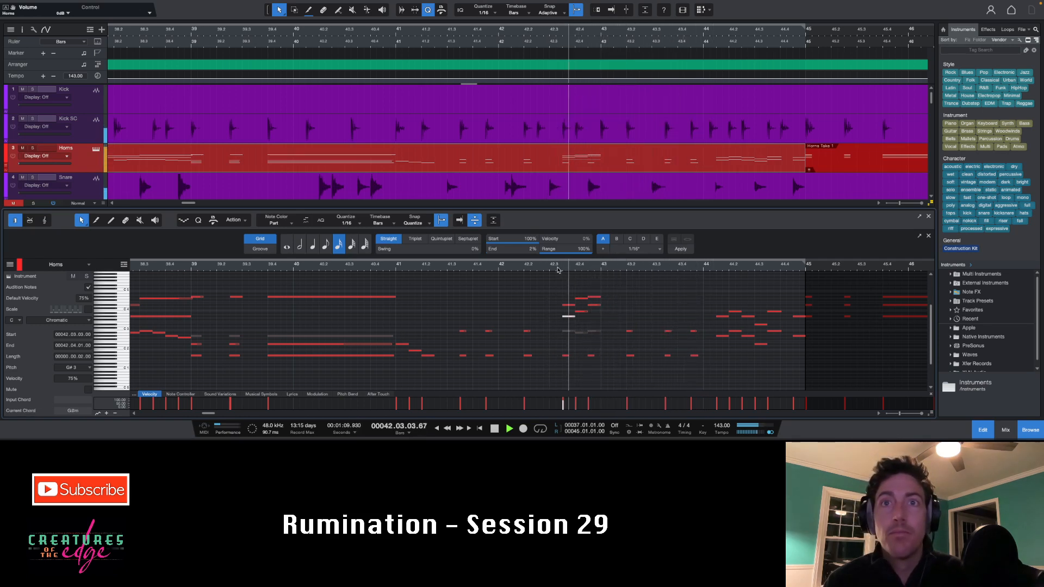
Replay from just before bar 41 and mute the two G#1 notes in the second half of bar 42.
click(373, 266)
drag(562, 375, 598, 354)
key(shift+m)
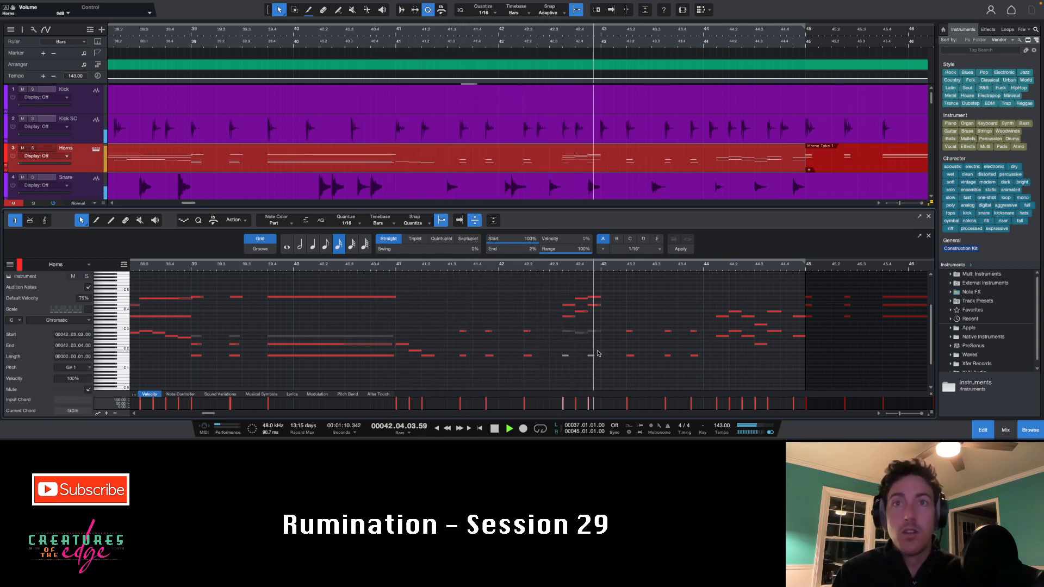
Check the upper notes of the ascending run at the end of bar 42.
click(567, 332)
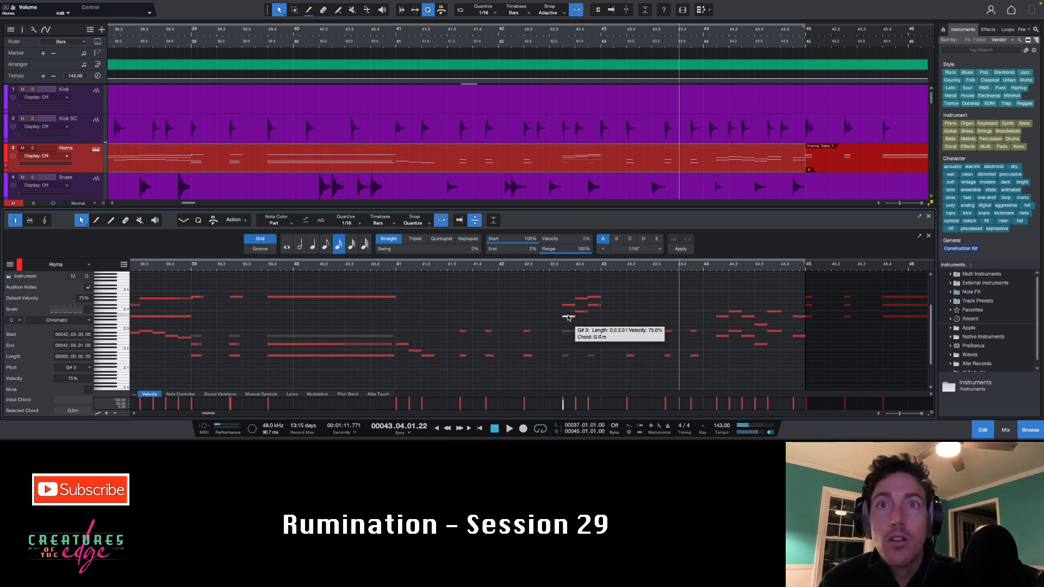
double_click(569, 315)
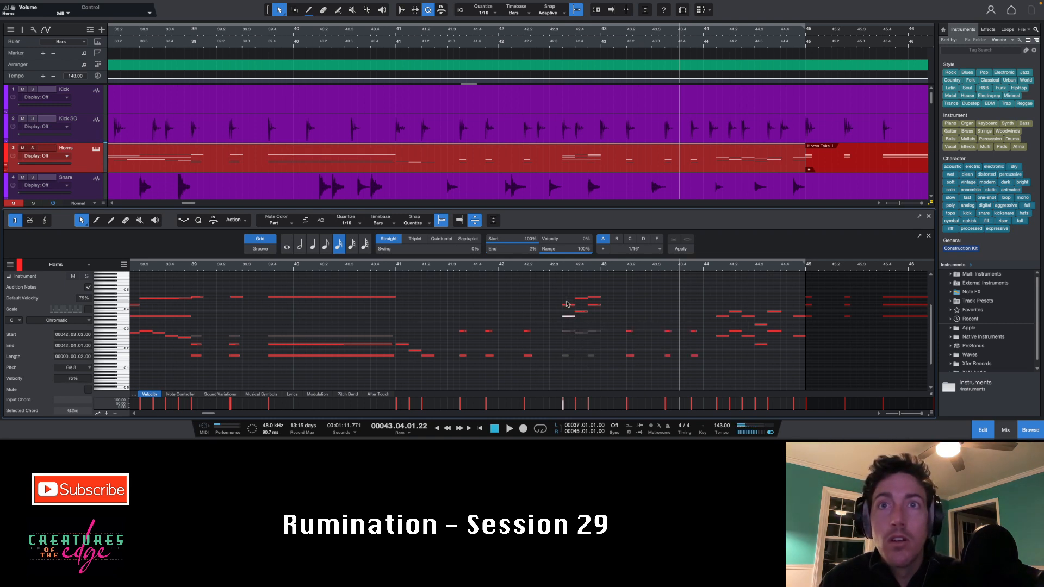
click(567, 306)
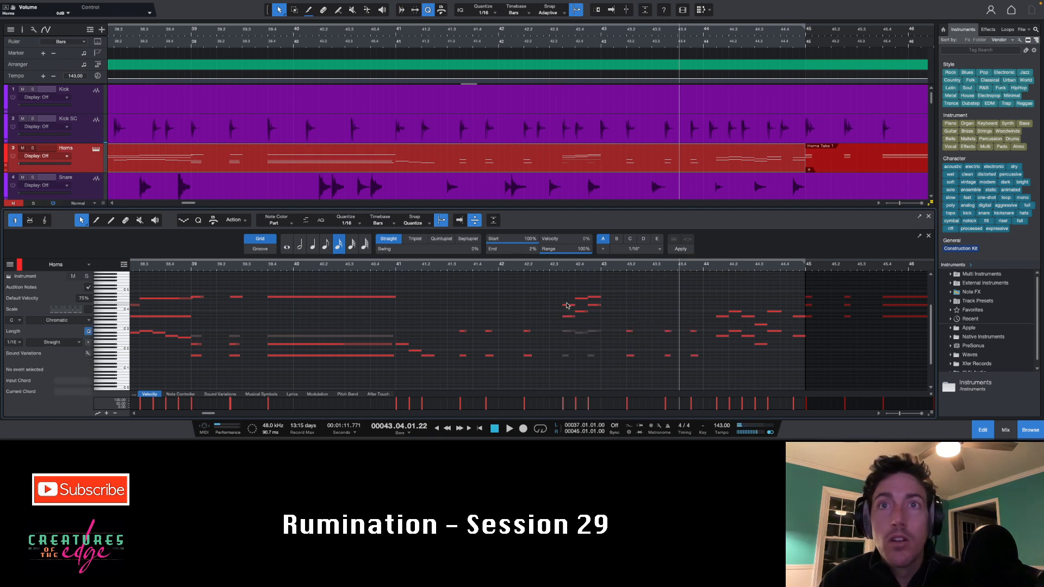
click(595, 297)
Lengthen the first muted G#1 note in the second half of bar 42 to 0.0.2.0 and toggle its mute off and on.
click(566, 357)
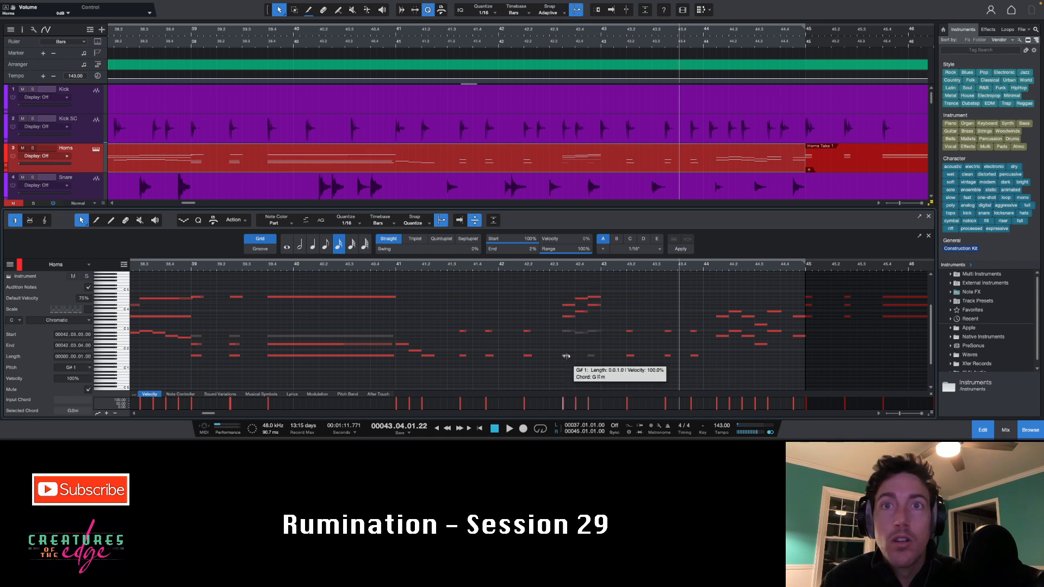
drag(566, 358, 574, 356)
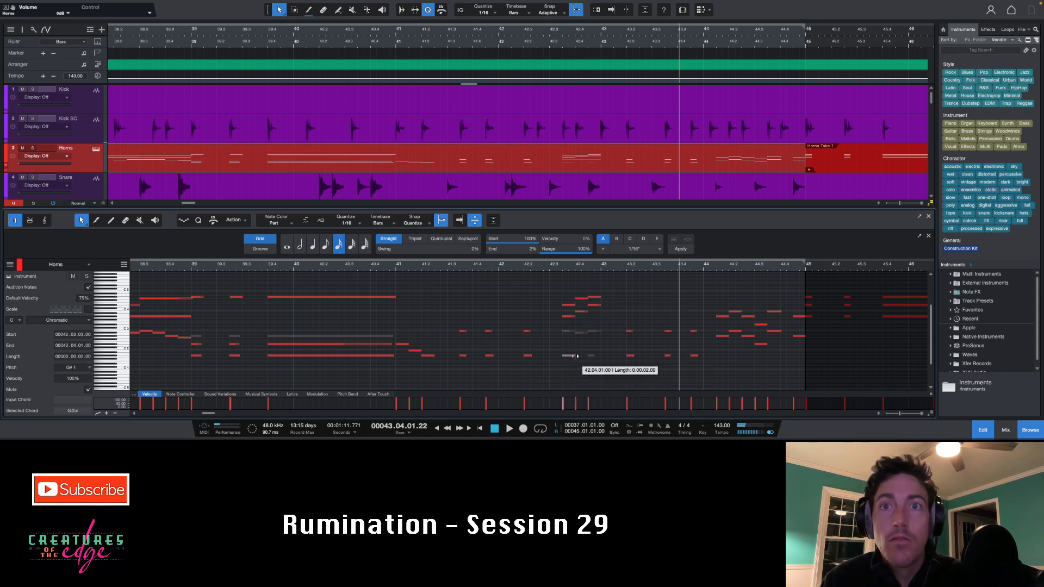
key(shift+m)
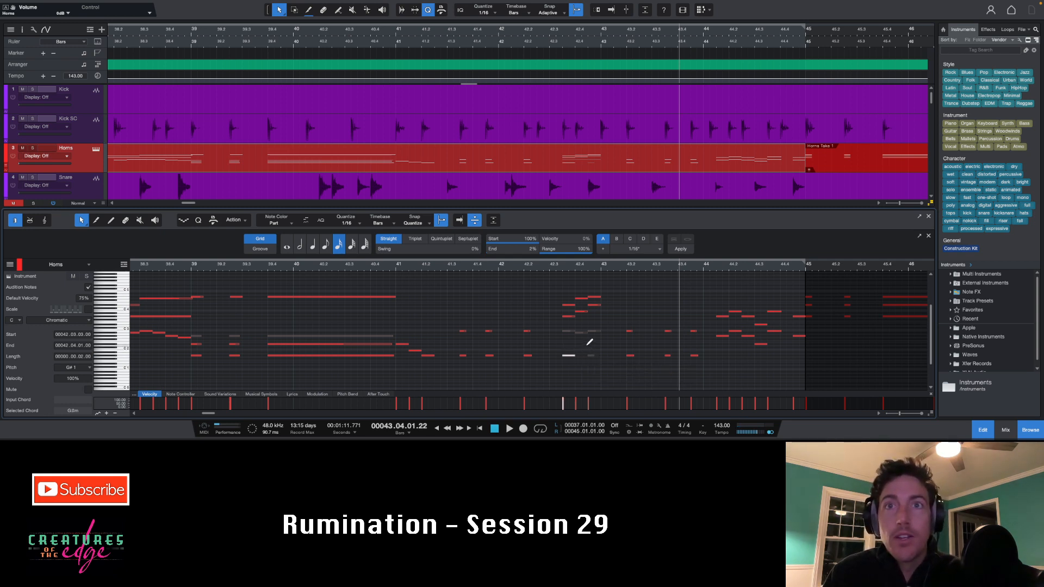
key(shift+m)
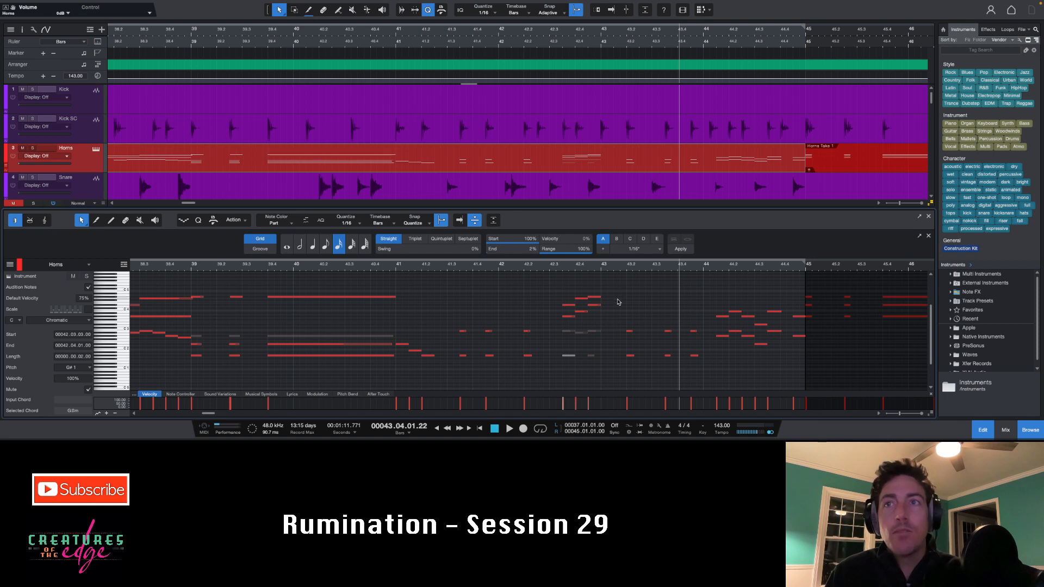
Delete the muted low and middle notes in the second half of bar 42 and play from bar 41.
drag(610, 326, 554, 369)
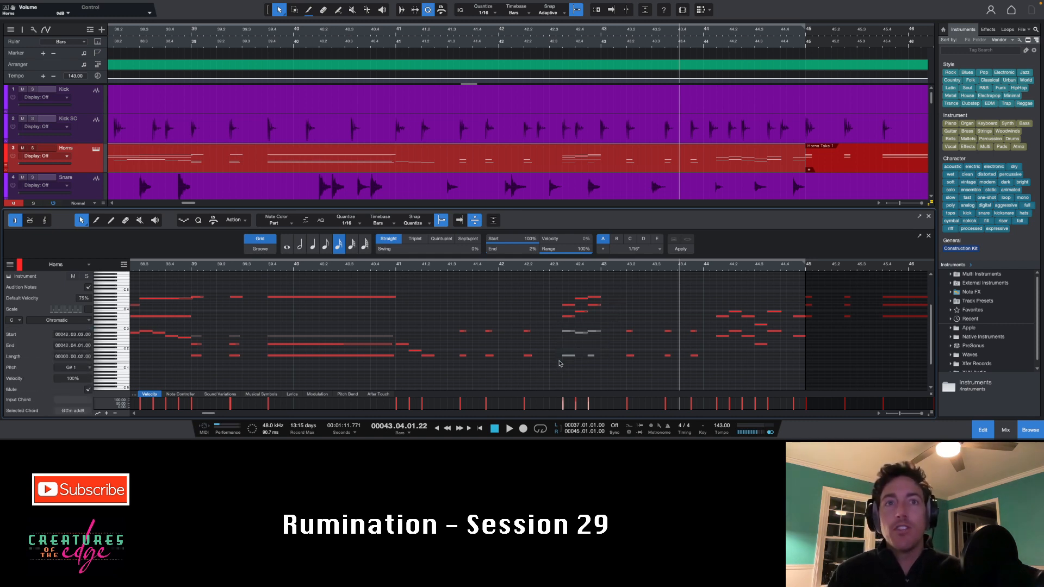
right_click(582, 337)
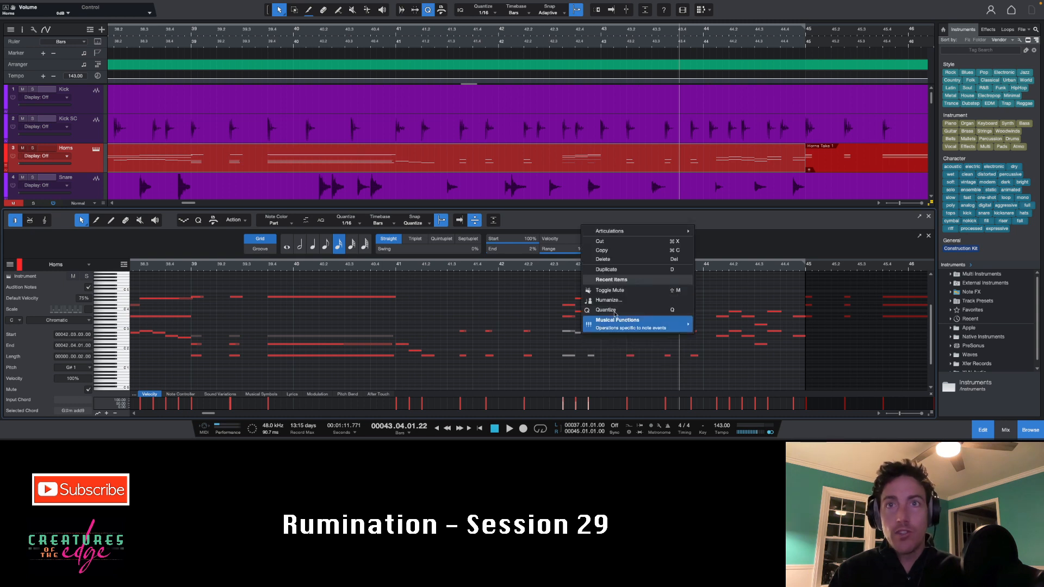
click(608, 270)
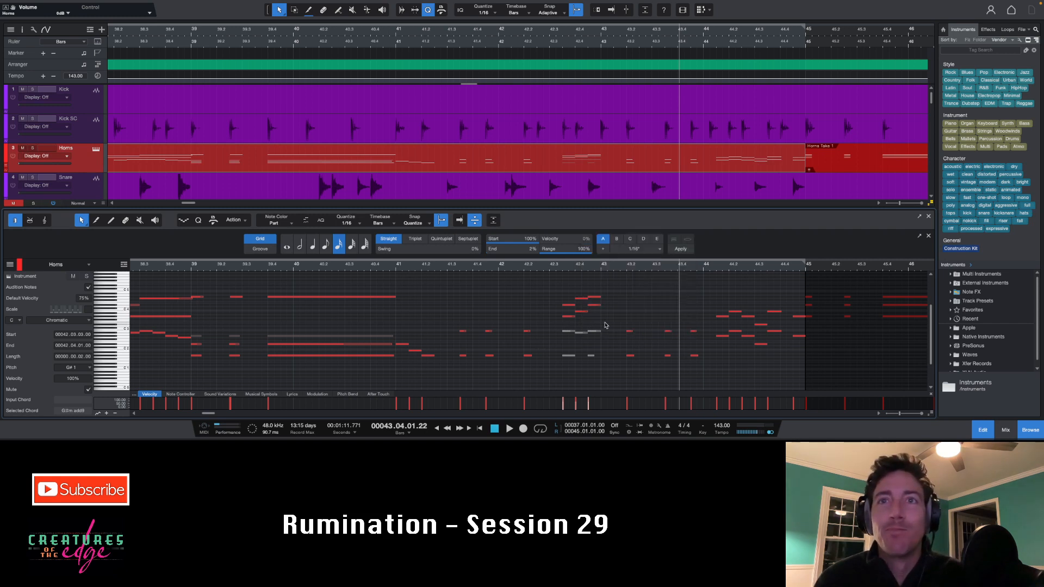
drag(608, 322, 555, 372)
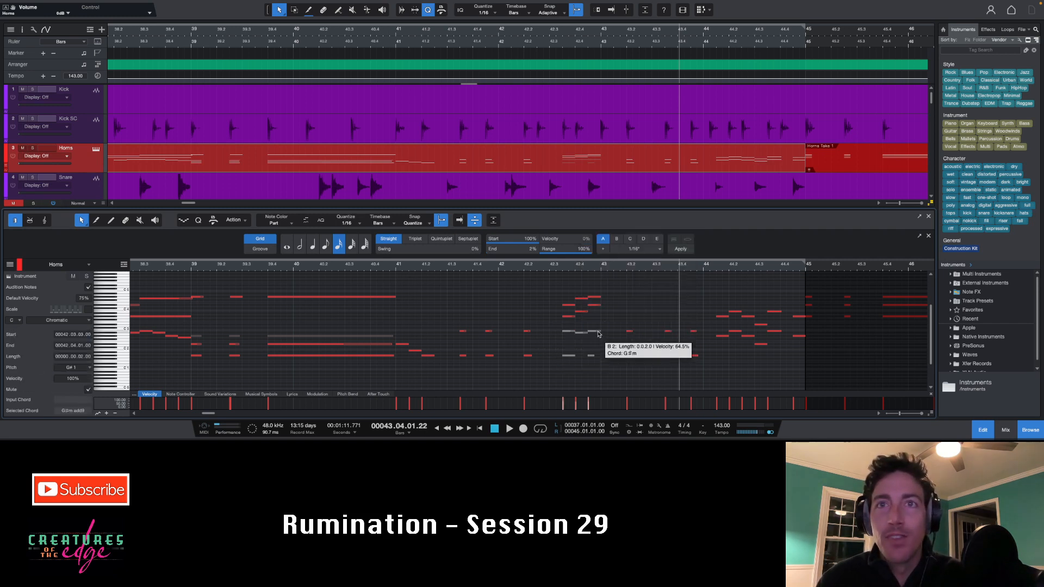
key(Delete)
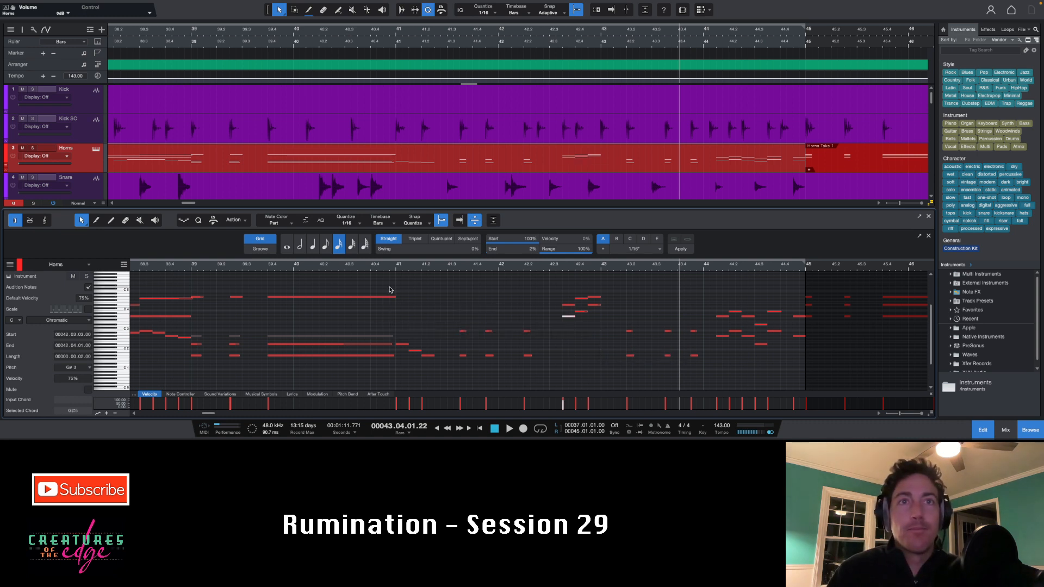
click(395, 266)
key(space)
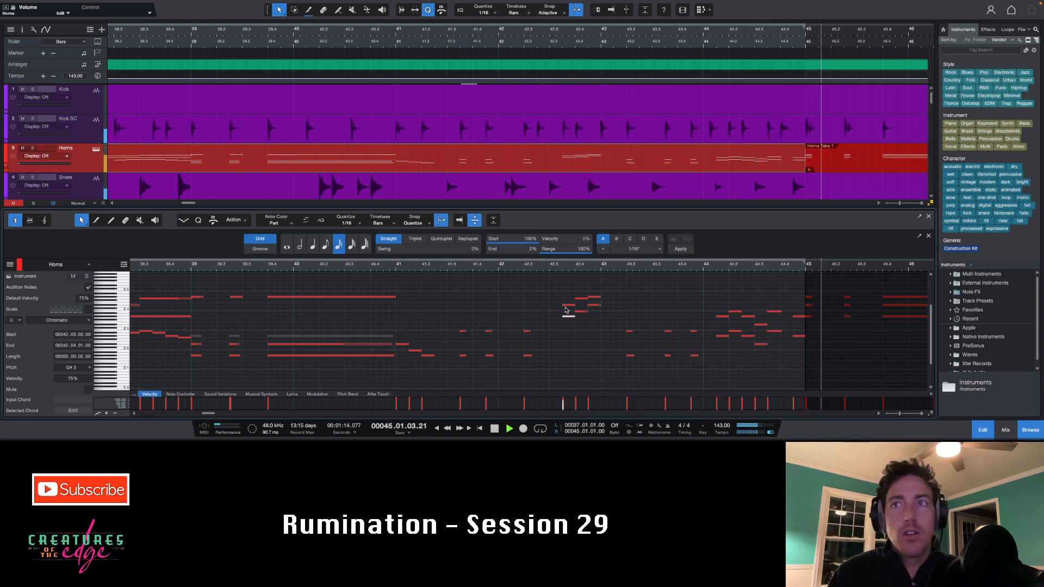
Select the second Horns Take 1 part at bar 45 and listen through the rest of the chorus into Bridge P1.
scroll(566, 310, left, 10)
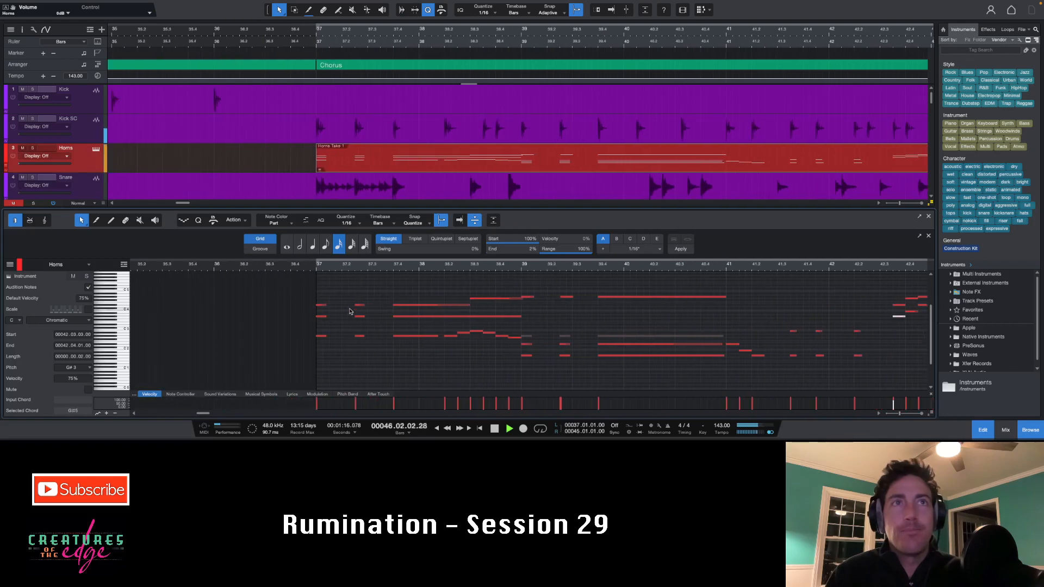
scroll(352, 305, down, 5)
click(535, 159)
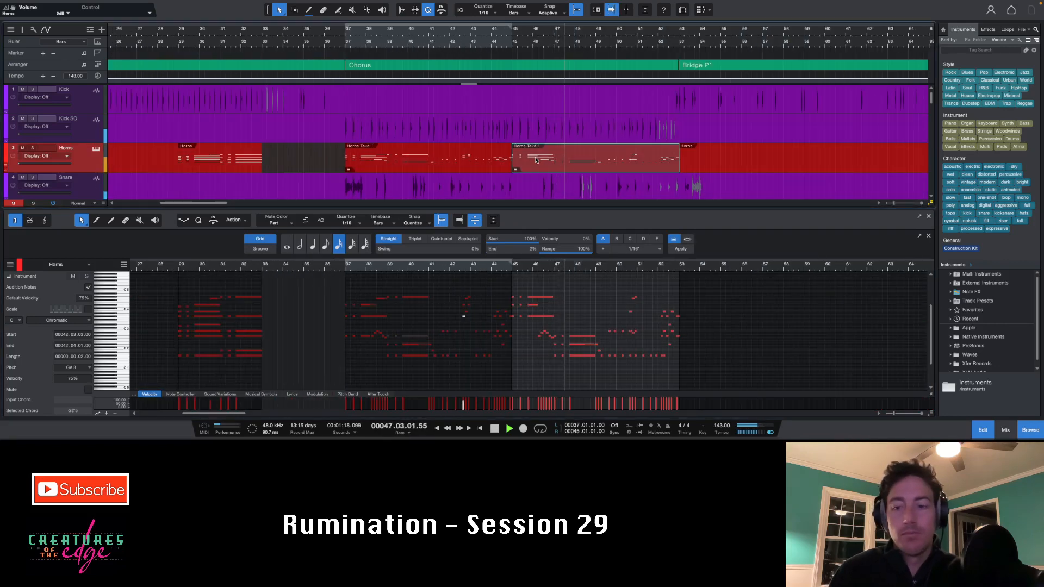
drag(536, 159, 566, 159)
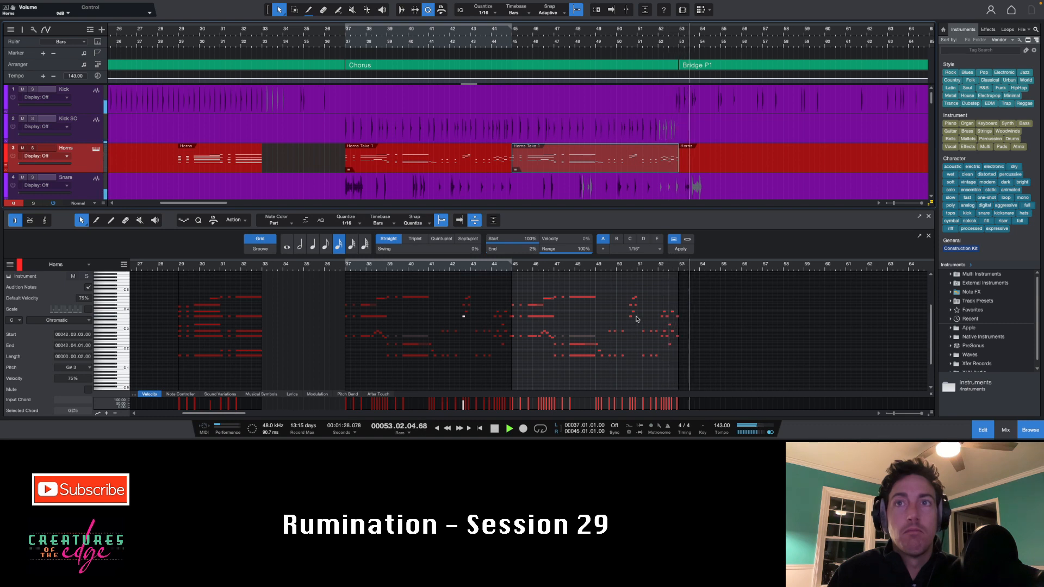
scroll(712, 186, right, 1)
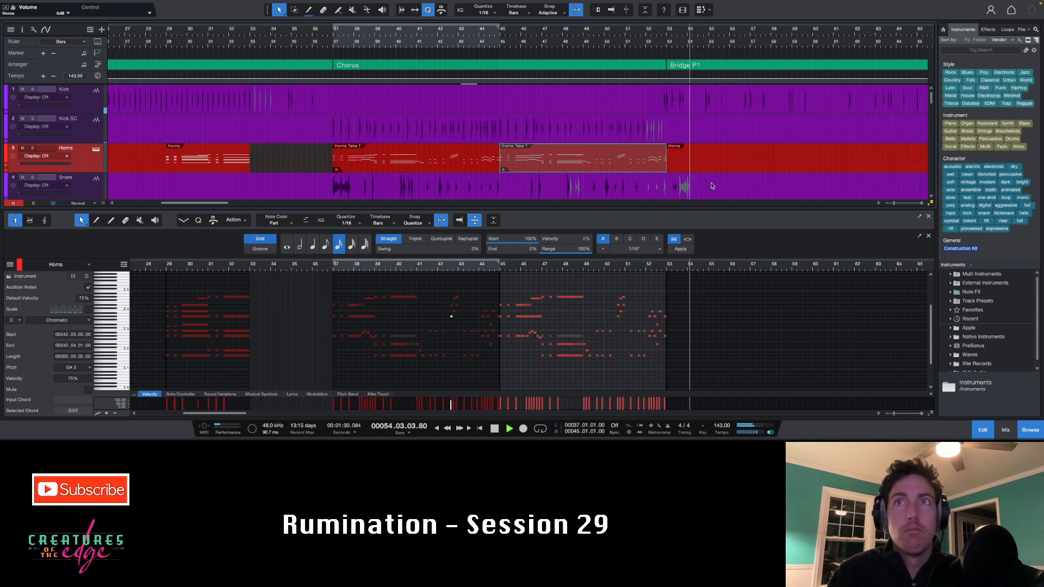
scroll(697, 191, left, 5)
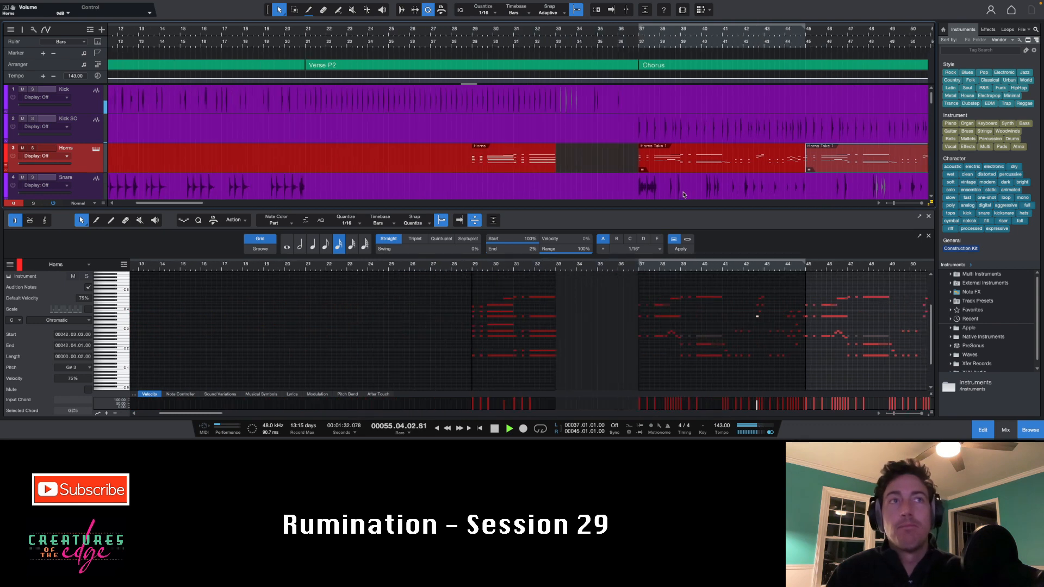
key(space)
key(f)
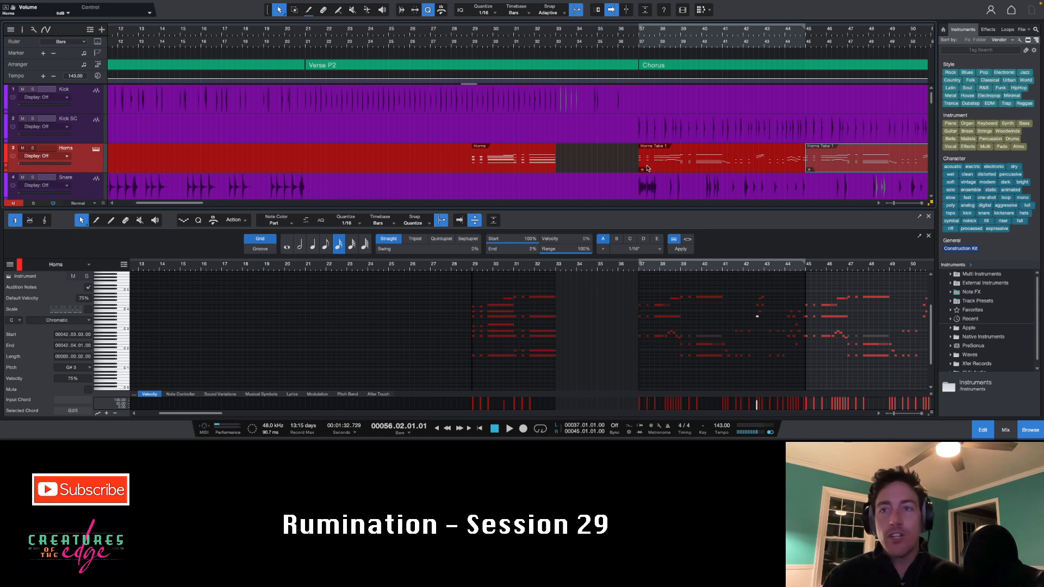
Select the first Horns Take 1 part and its run of high notes at the end of bar 42.
click(736, 169)
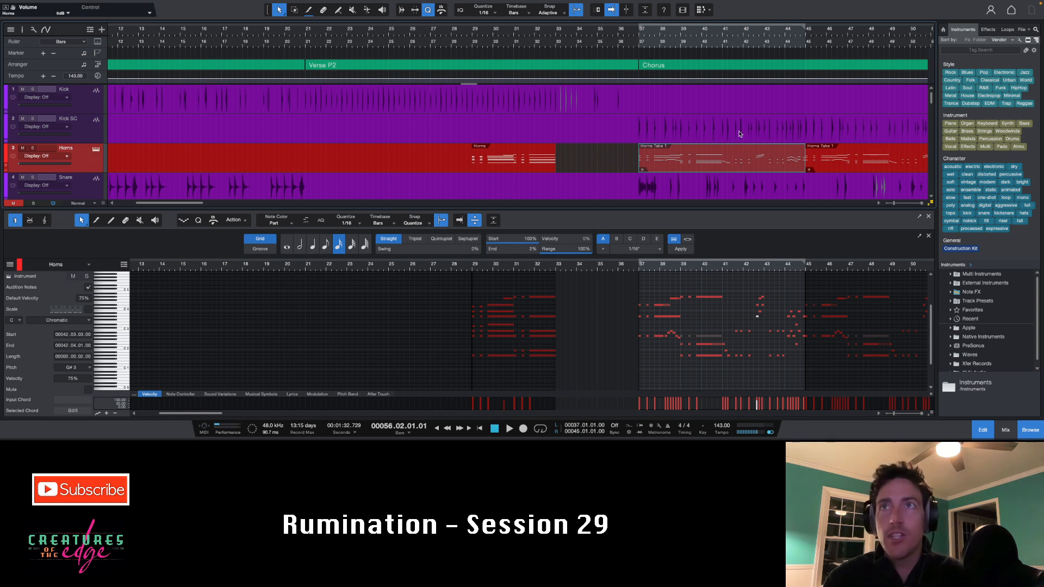
drag(769, 291, 749, 325)
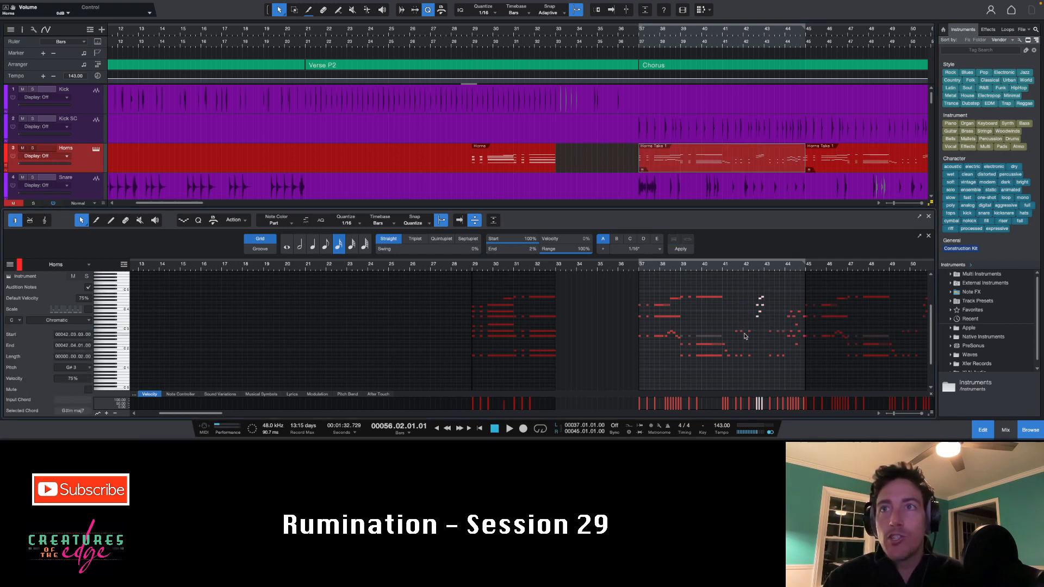
drag(776, 294, 744, 331)
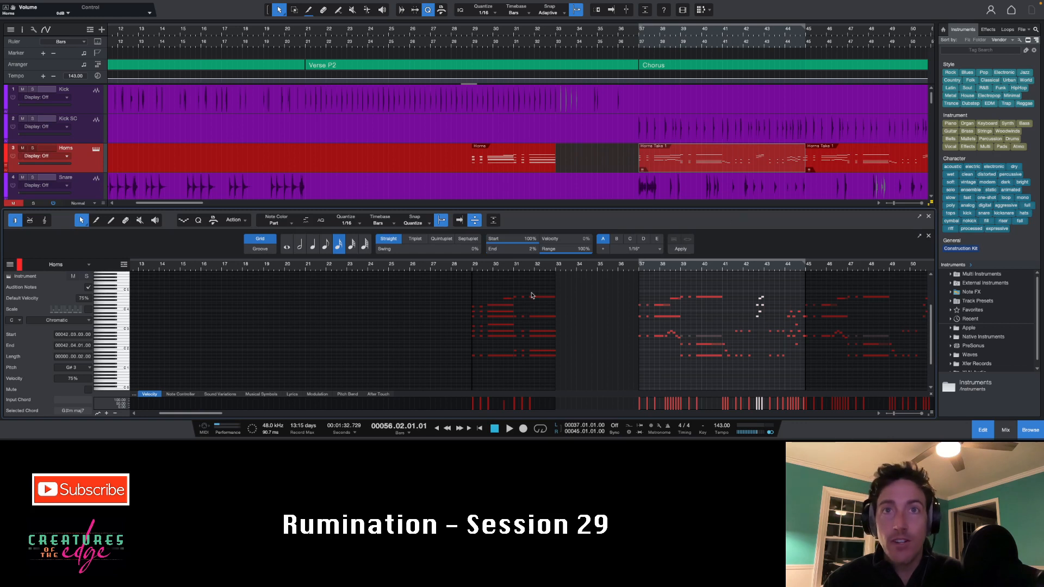
Select the notes in bars 29 to 31 of the Verse P2 Horns part and compare them with the chorus parts.
drag(523, 287, 470, 392)
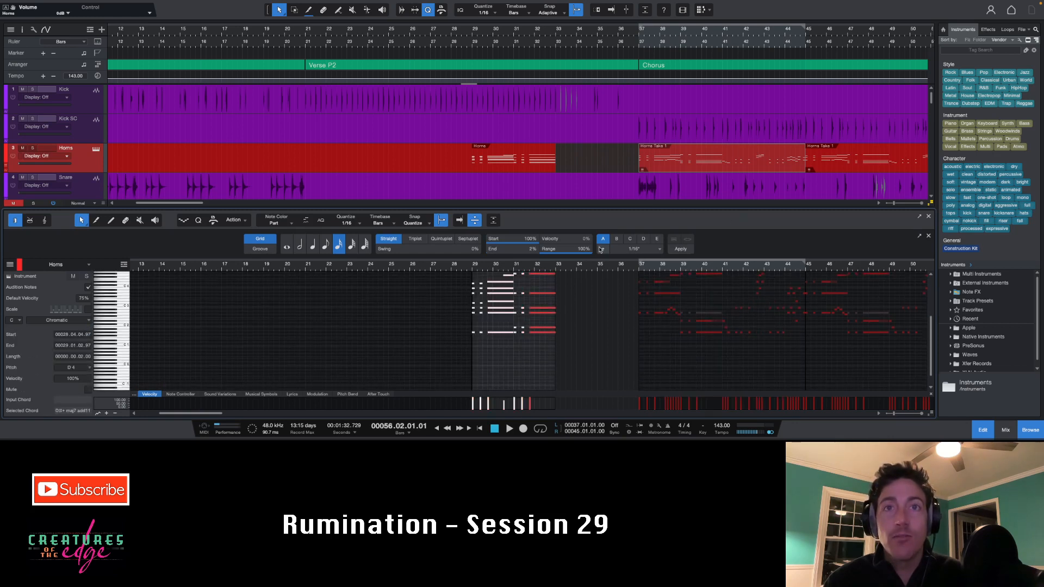
scroll(707, 352, left, 1)
scroll(708, 352, left, 1)
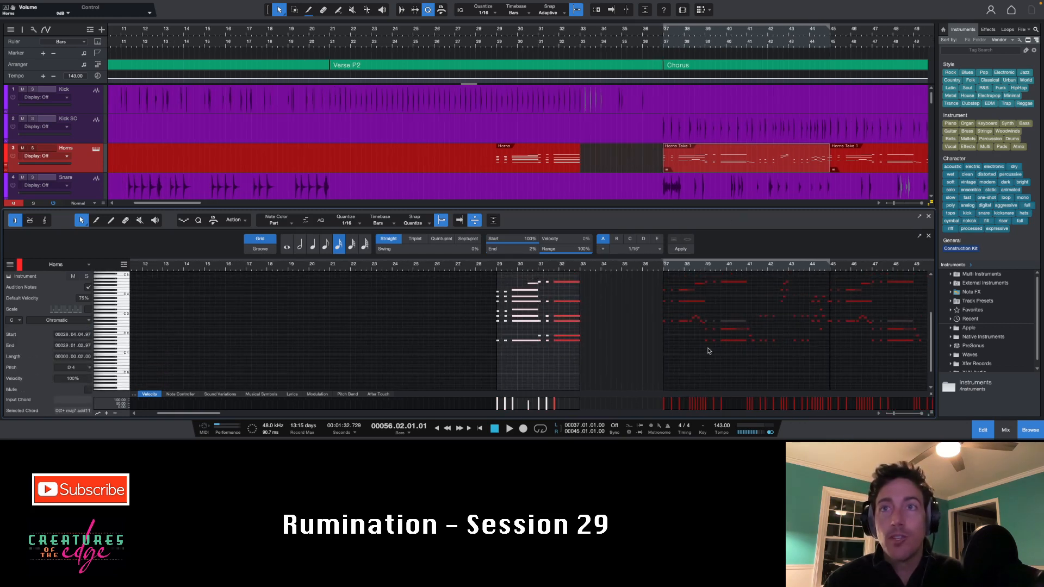
scroll(708, 352, up, 3)
scroll(819, 309, right, 3)
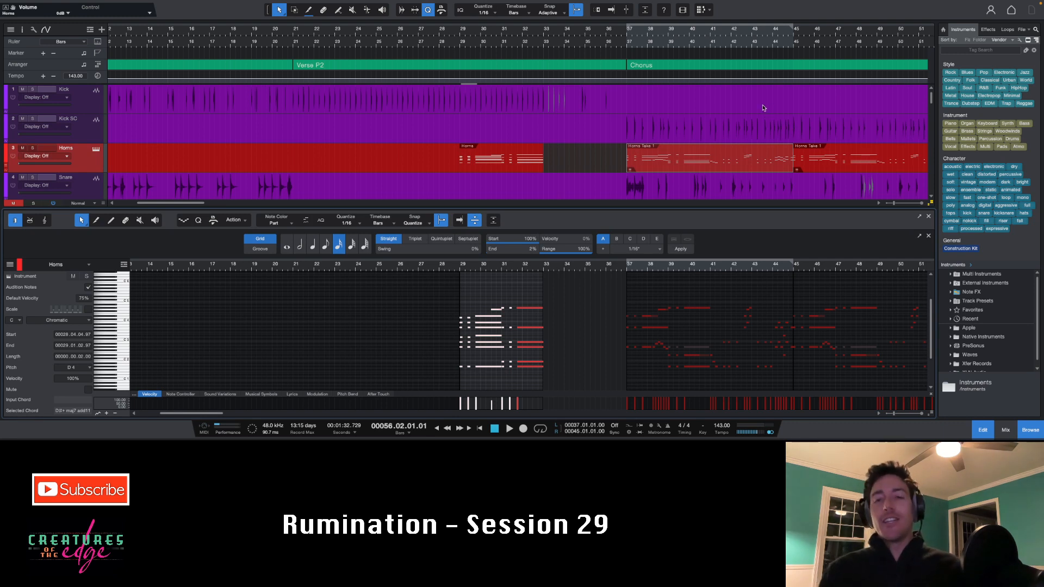
Open the mixer, enlarge it to show more insert slots and look through the channels' effects.
click(1003, 433)
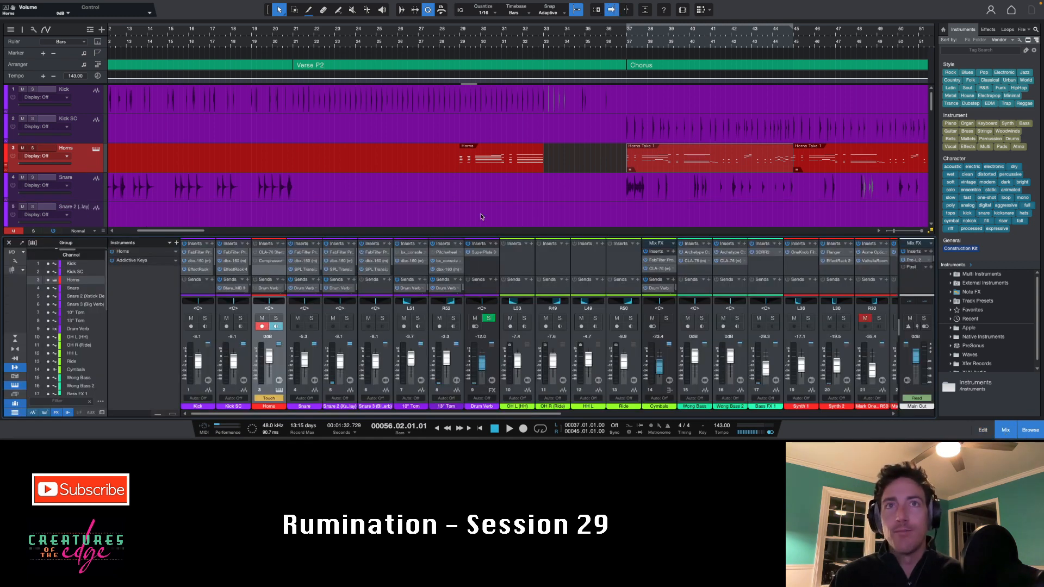
drag(488, 235, 493, 202)
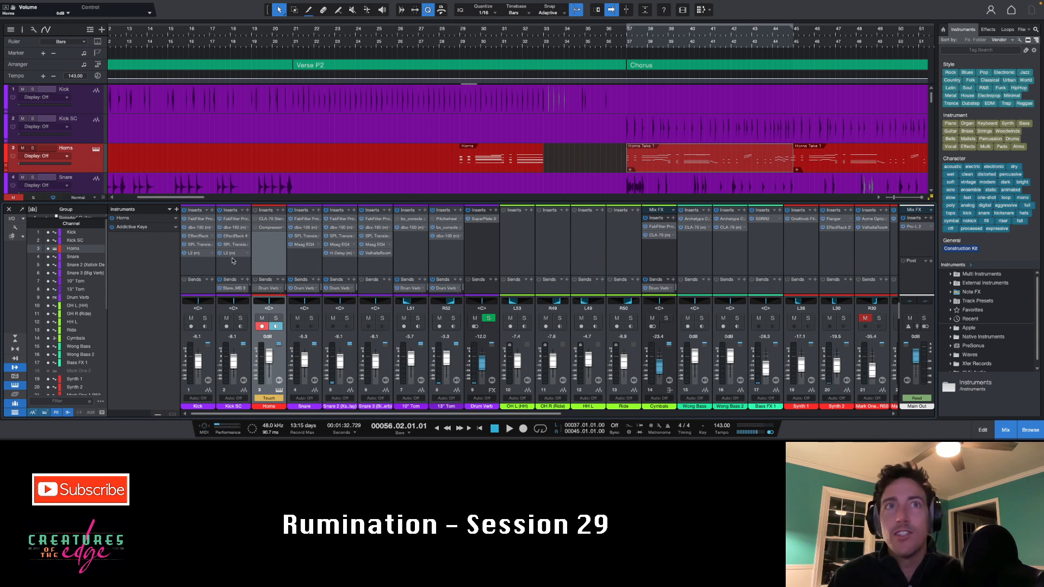
scroll(337, 250, right, 4)
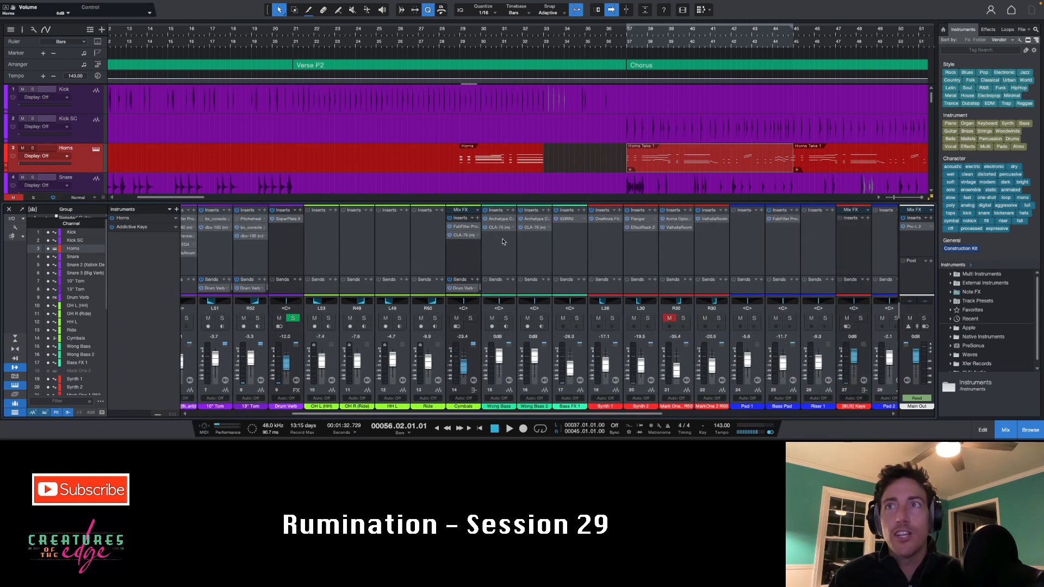
scroll(499, 242, left, 4)
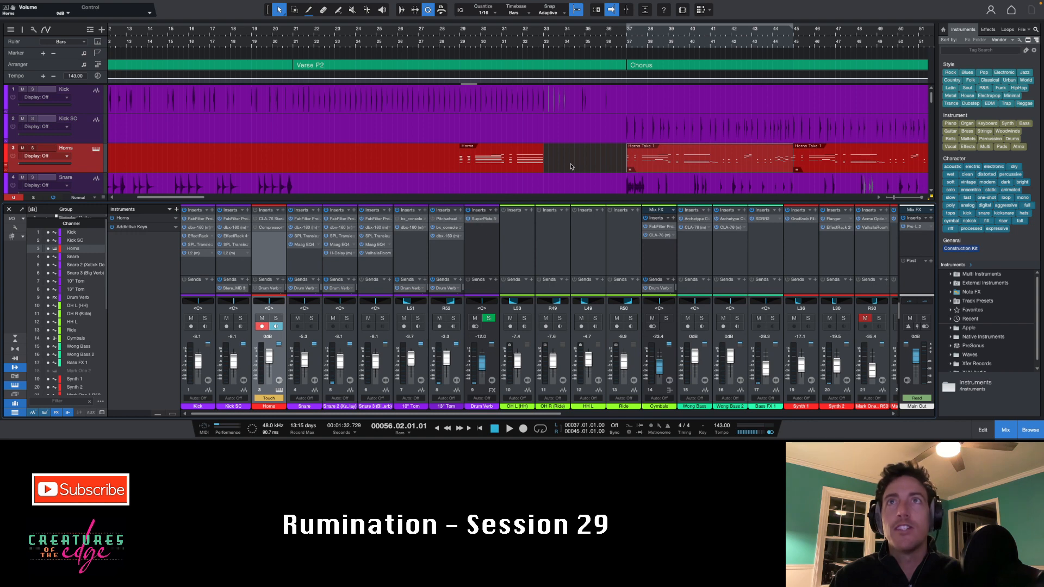
Try deleting the Horns part at the start of Bridge P1, and undo the deletion.
scroll(571, 166, right, 5)
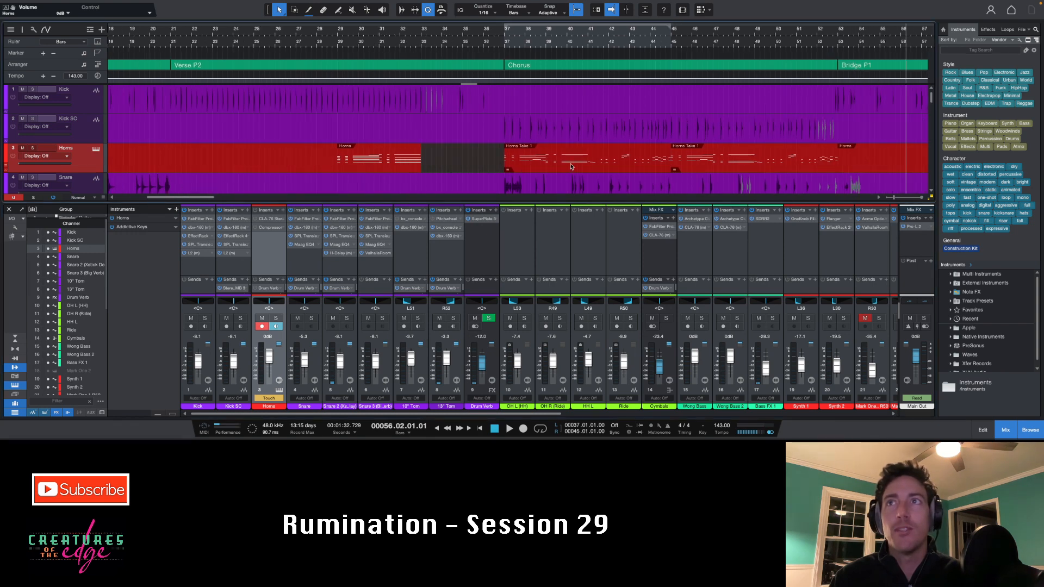
scroll(708, 159, right, 4)
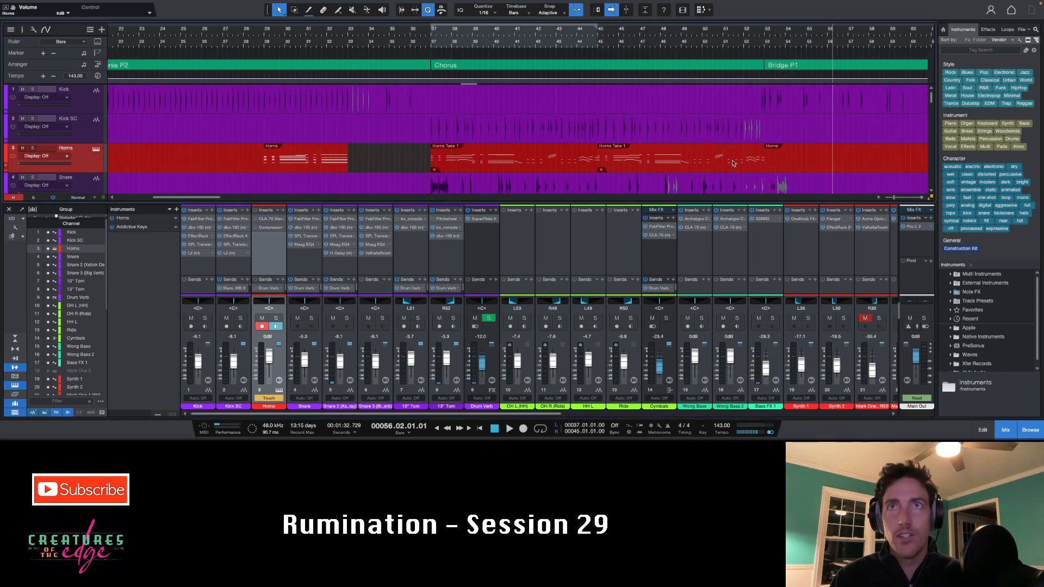
scroll(806, 163, right, 5)
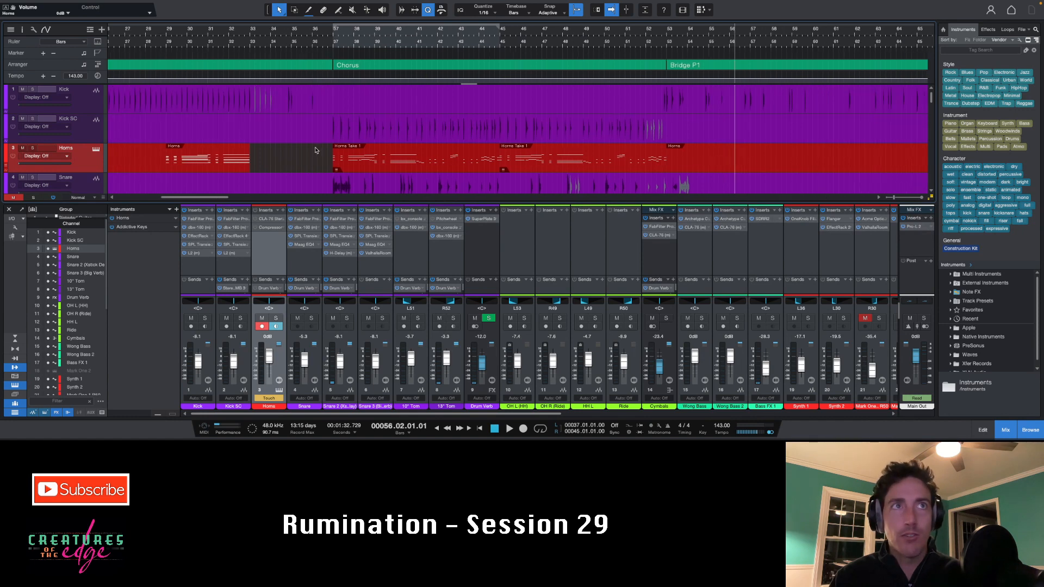
click(684, 155)
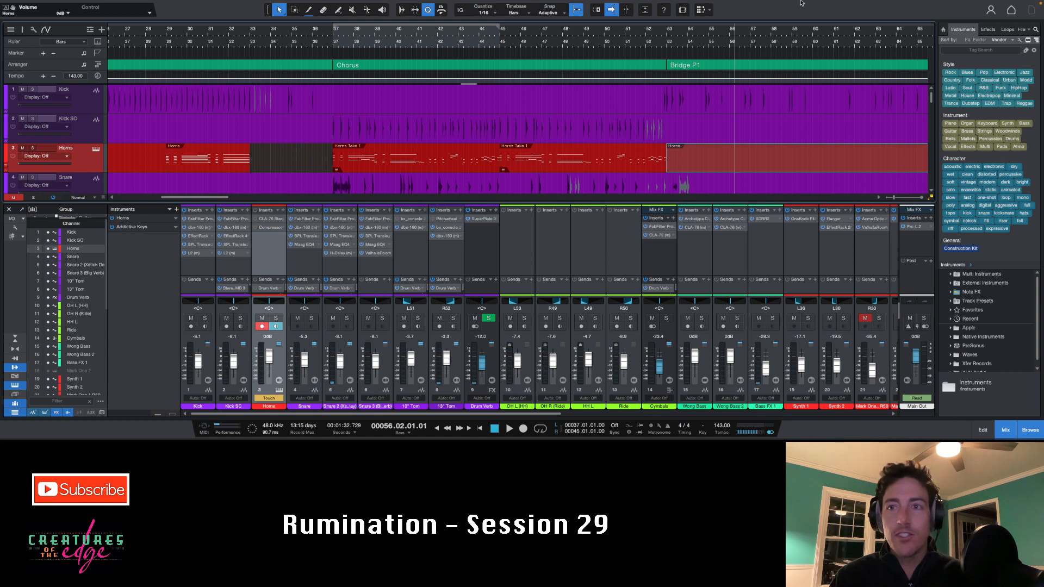
mouse_move(769, 4)
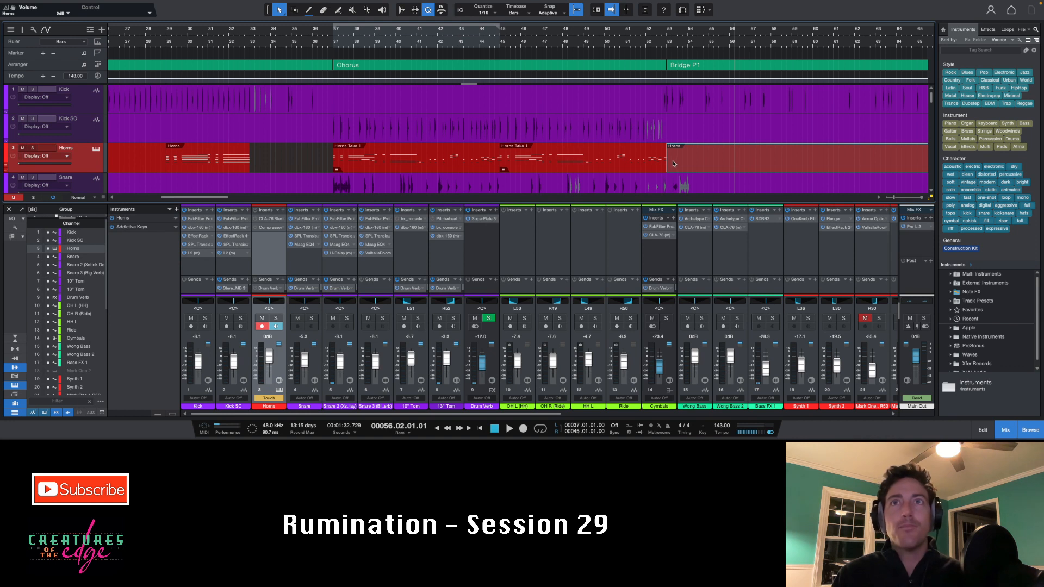
key(Delete)
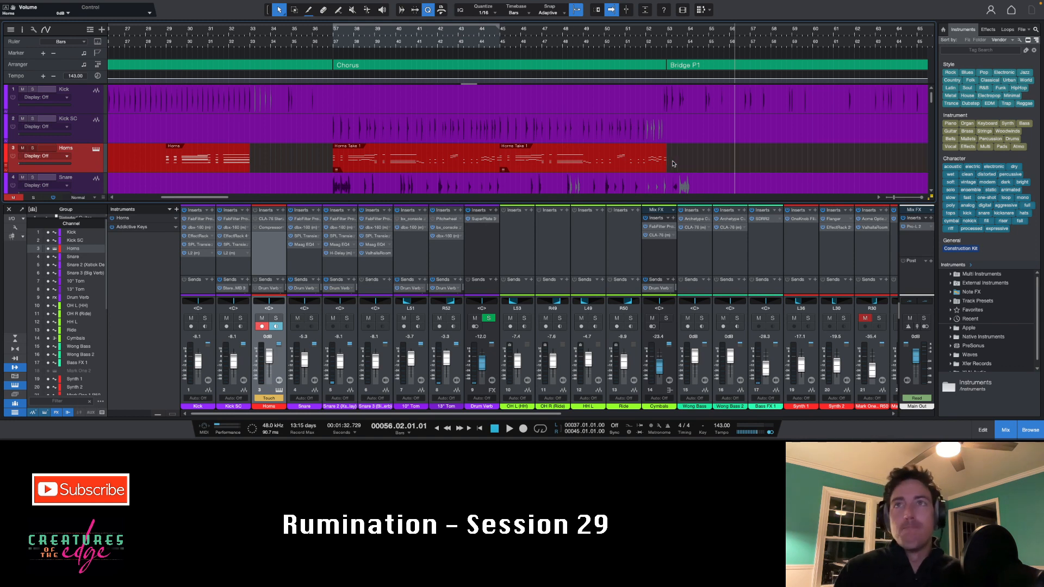
key(ctrl+z)
Select the first Horns Take 1 part and listen repeatedly to the start of the chorus from bar 37.
click(334, 34)
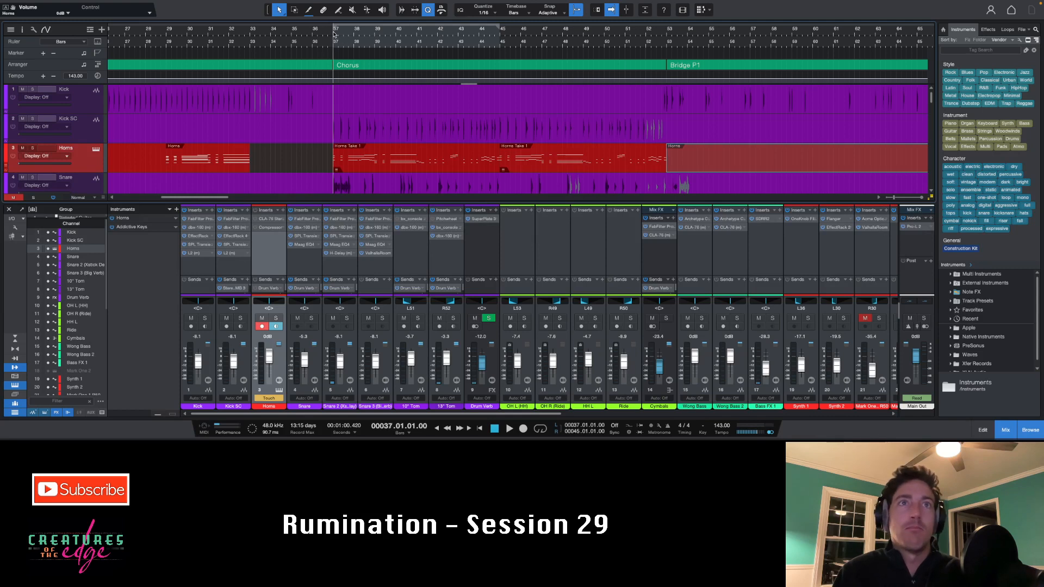
key(space)
click(342, 160)
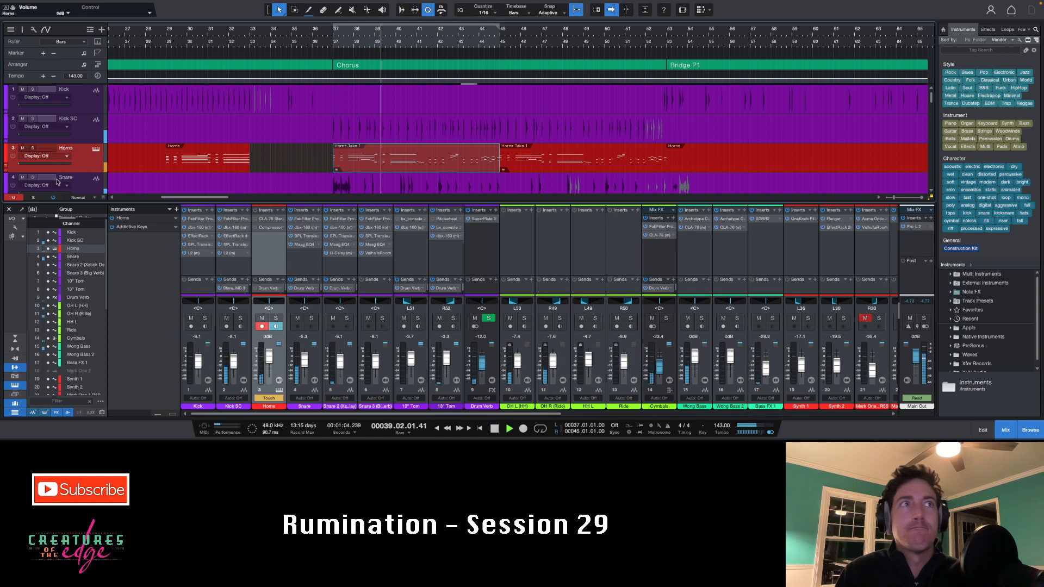
key(space)
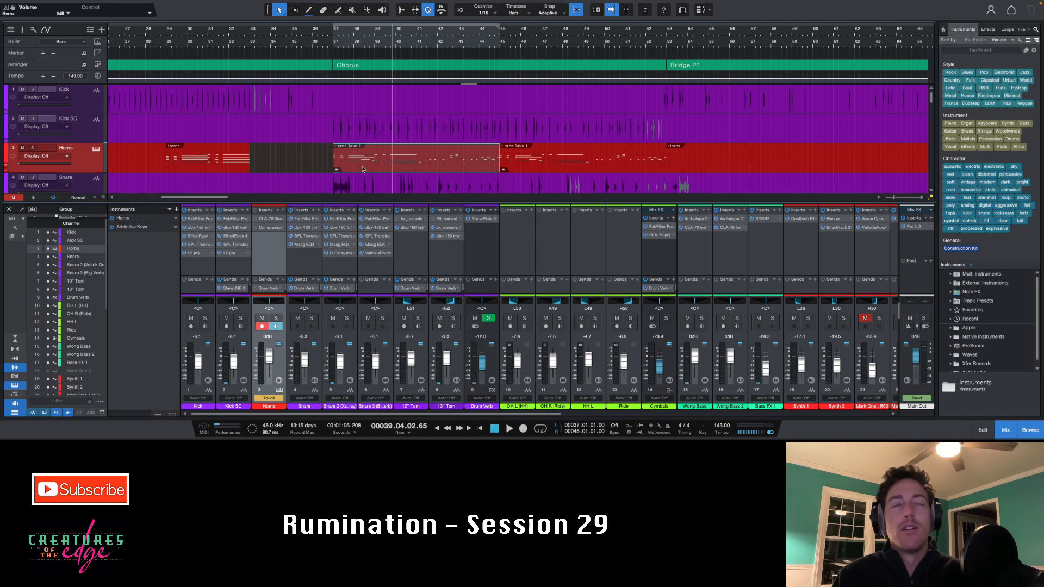
click(335, 32)
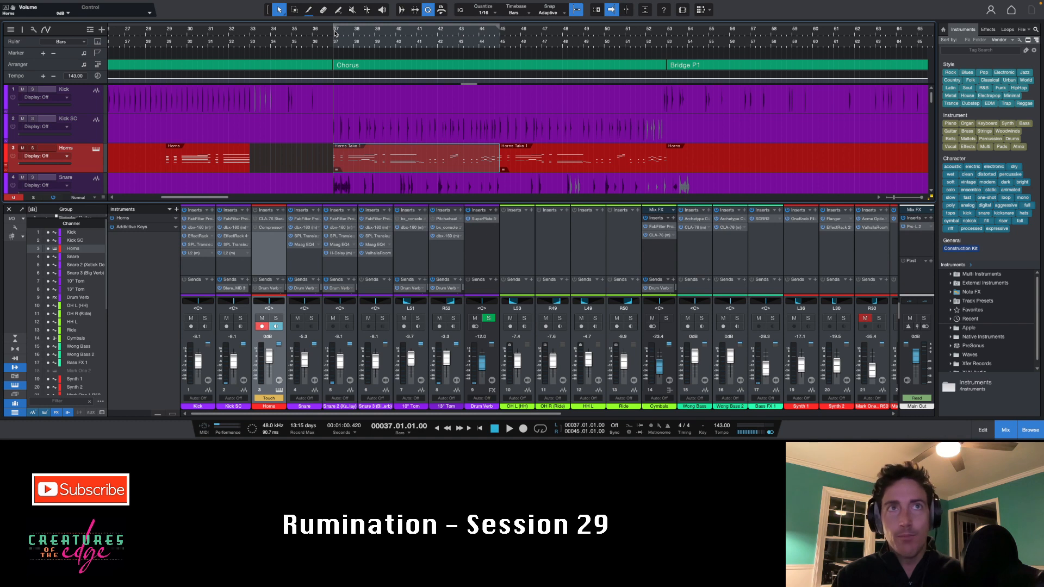
key(space)
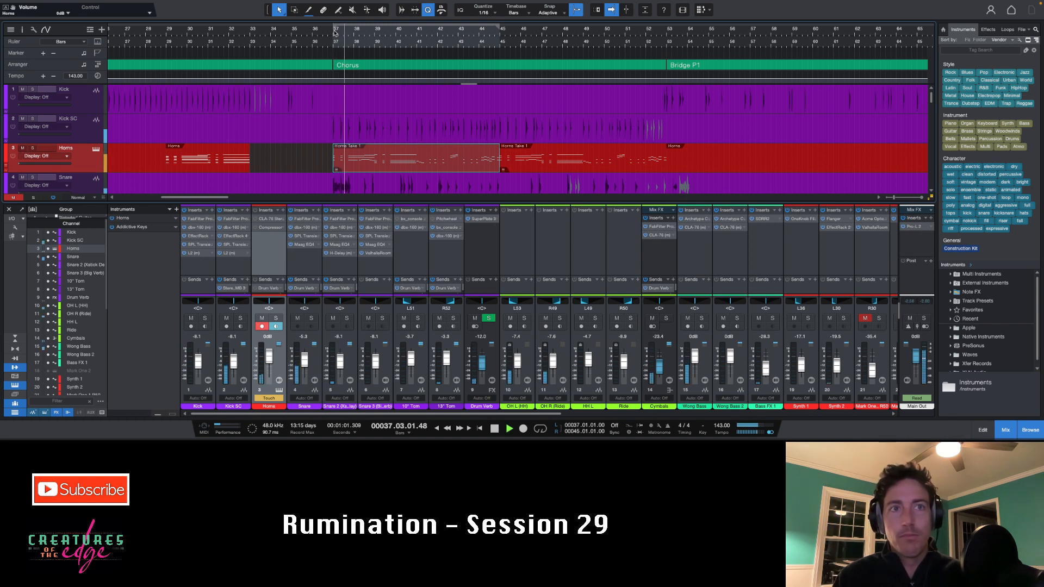
key(space)
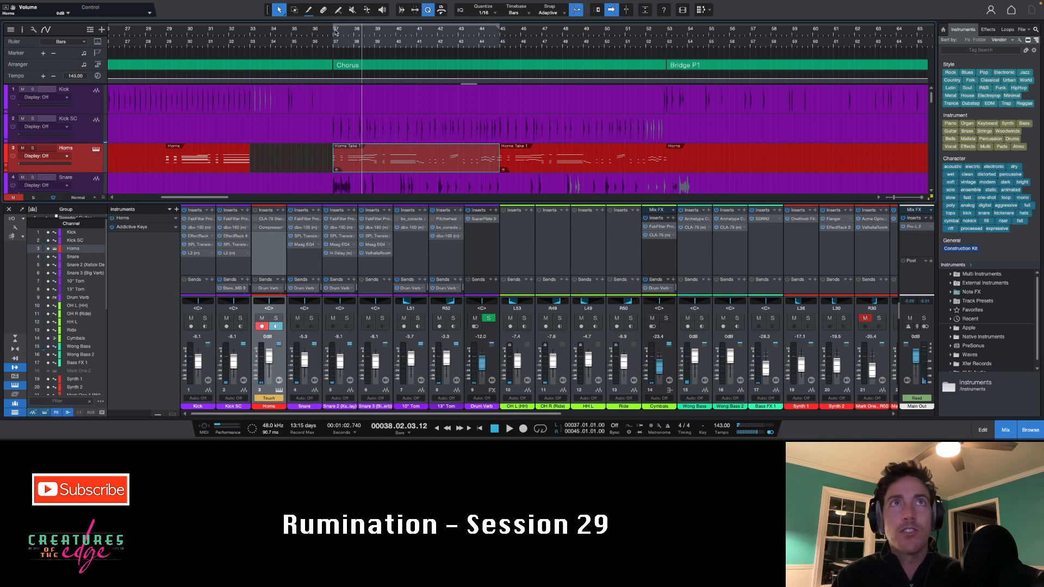
click(331, 36)
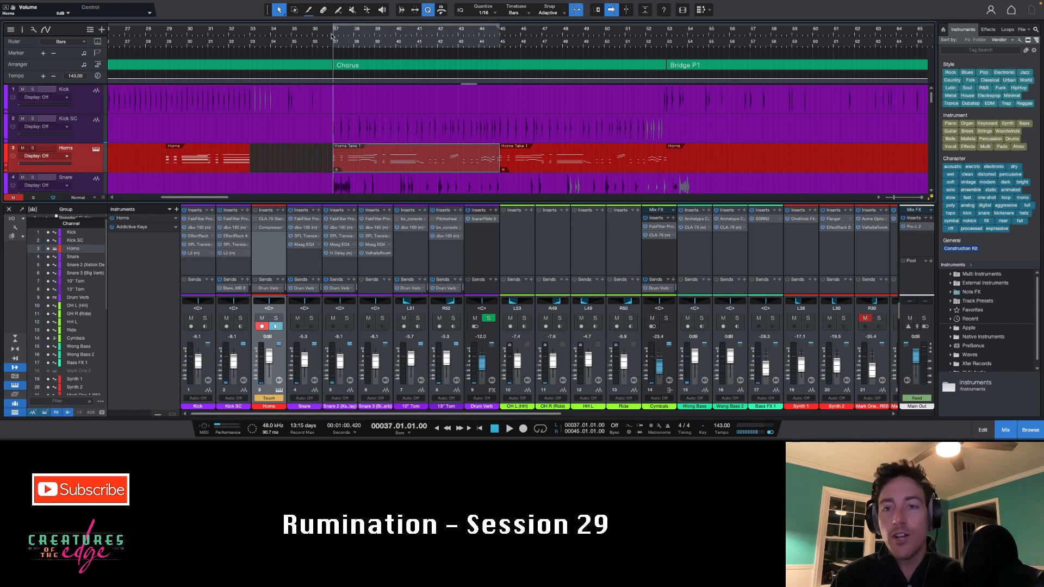
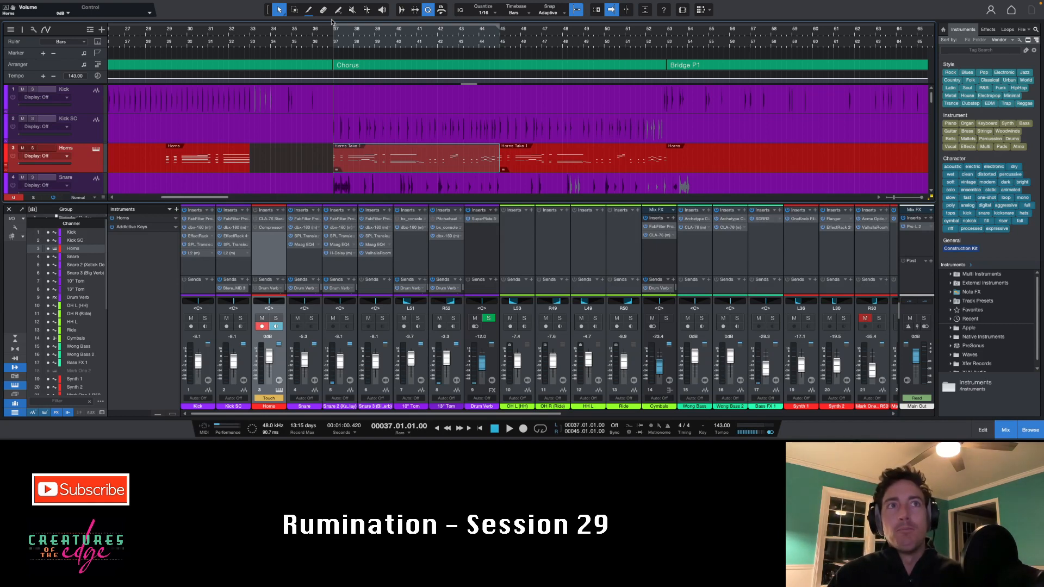
Play the chorus from bar 37 and open the first Horns Take 1 part for note editing.
mouse_move(425, 2)
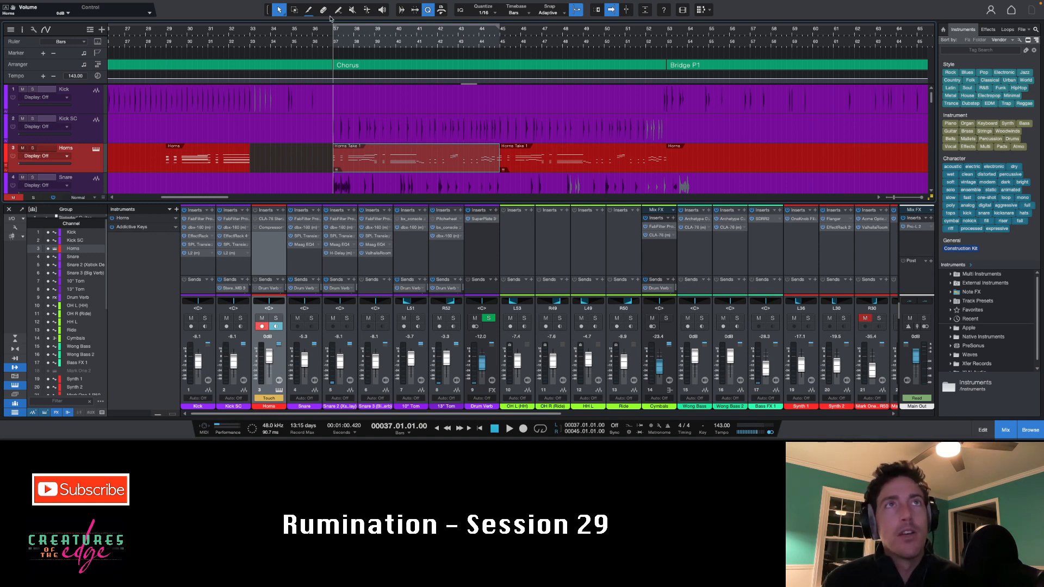
key(space)
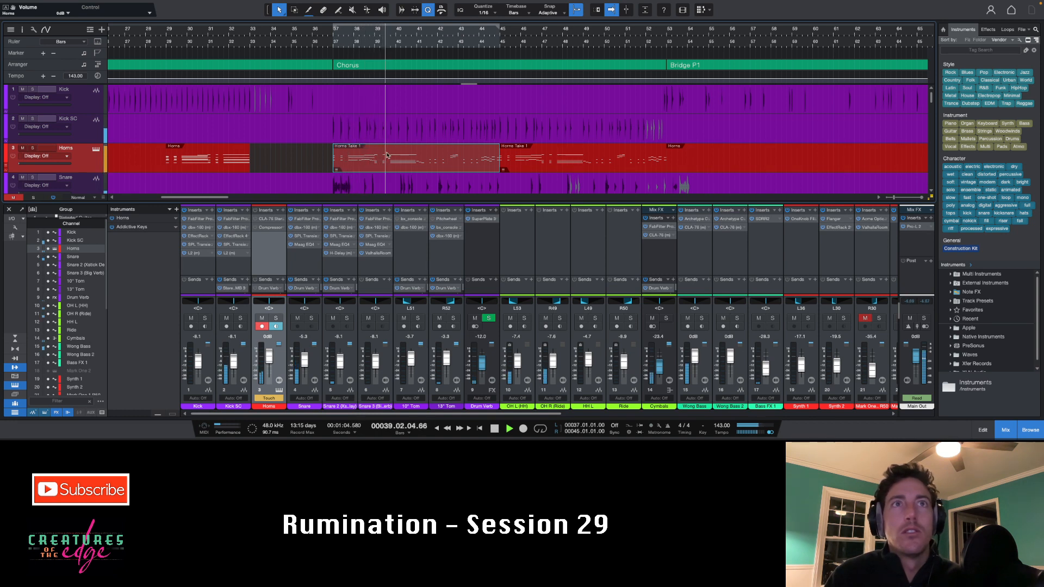
double_click(456, 156)
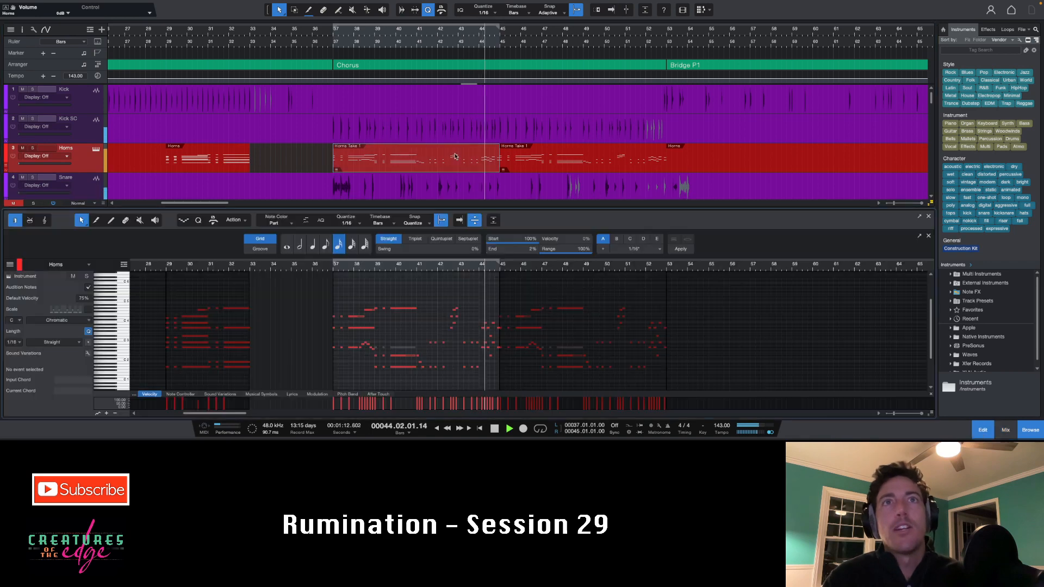
key(space)
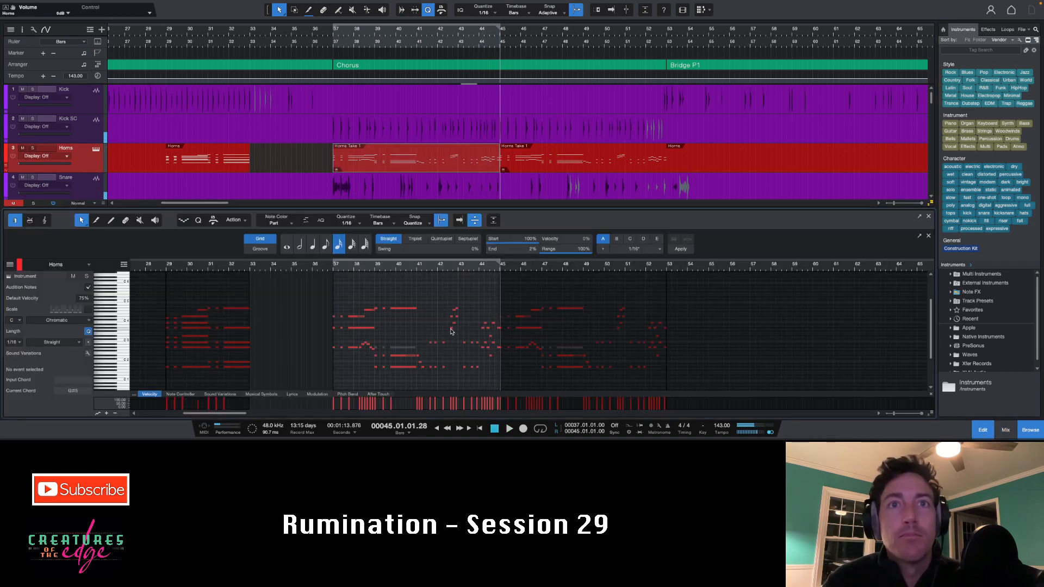
Add B3 and D#4 harmony notes beneath the high run at the end of bar 42.
click(451, 330)
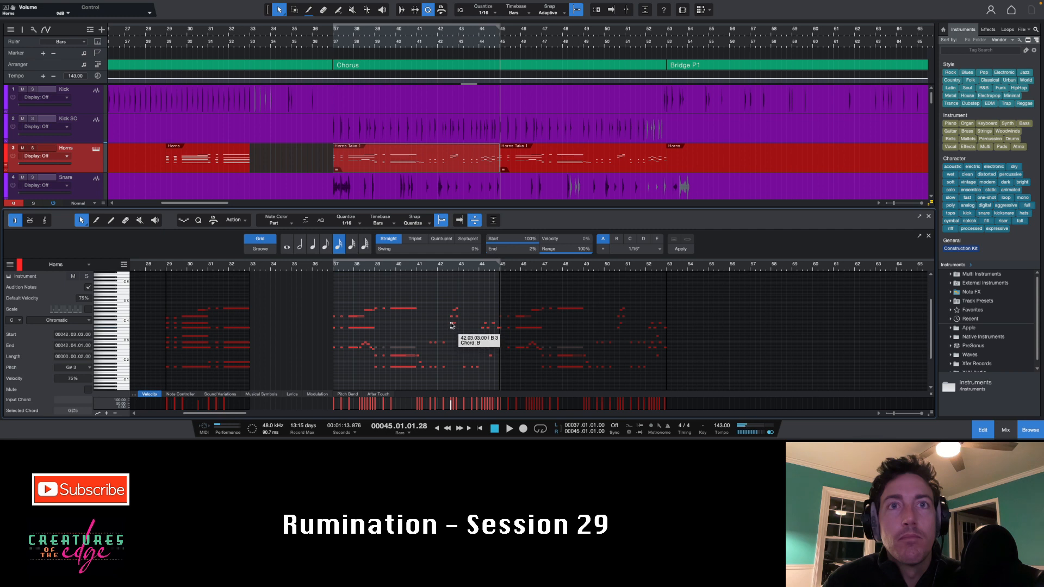
drag(452, 325, 452, 325)
key(alt+Right)
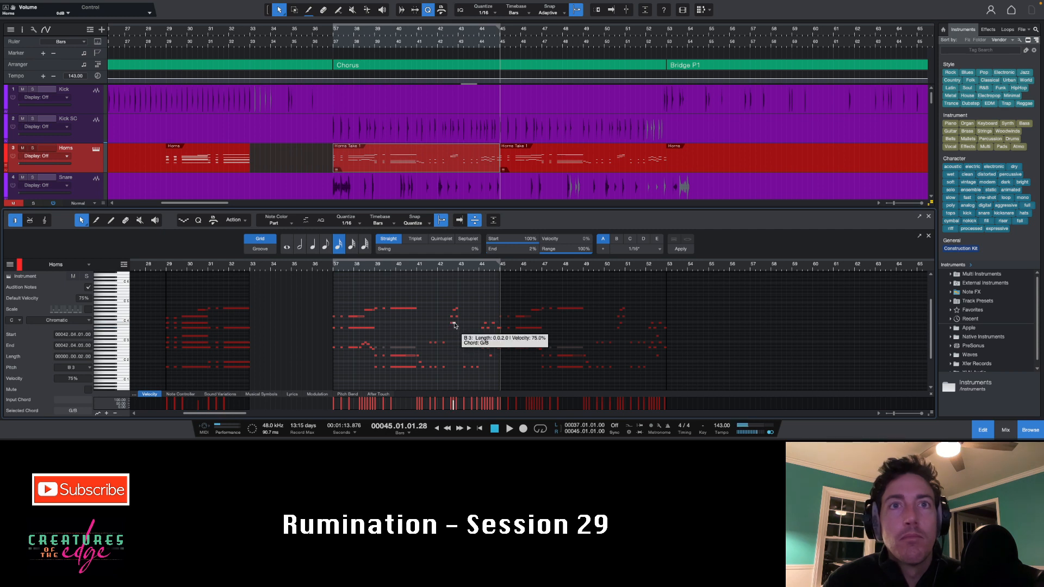
key(alt+Left)
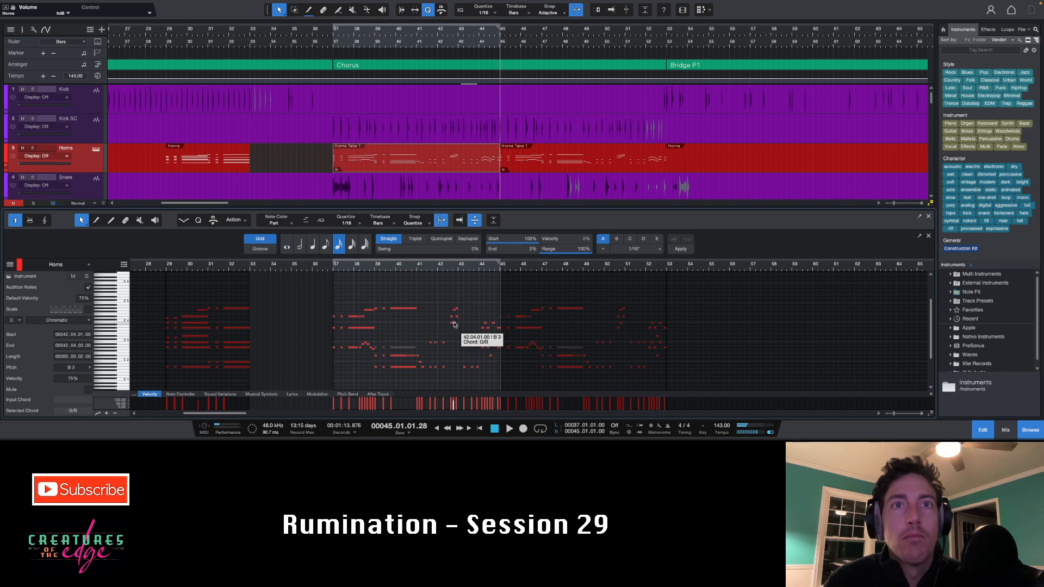
click(454, 318)
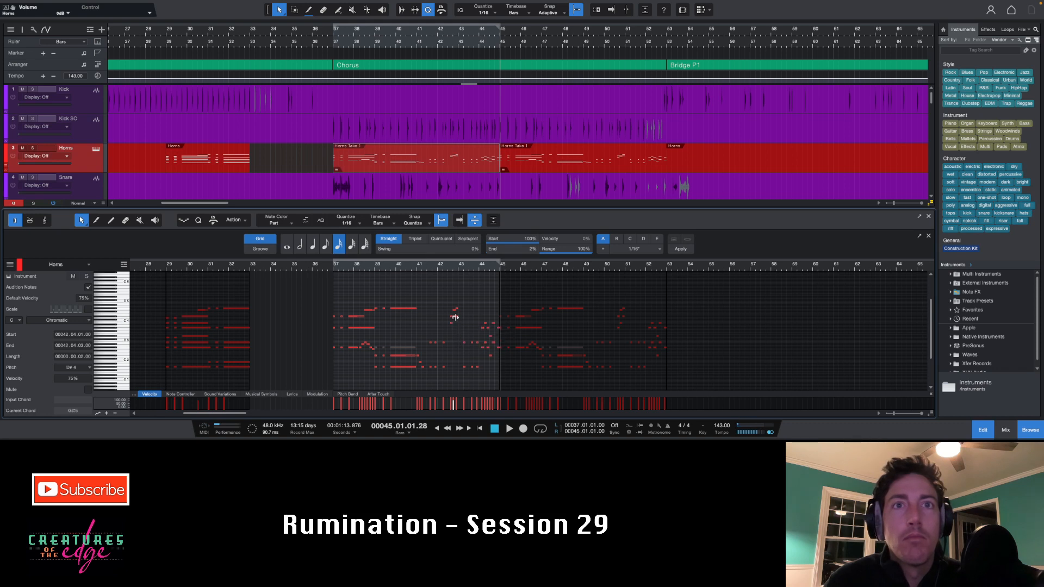
Solo the Horns track and play the harmonized run from the second half of bar 42.
click(446, 266)
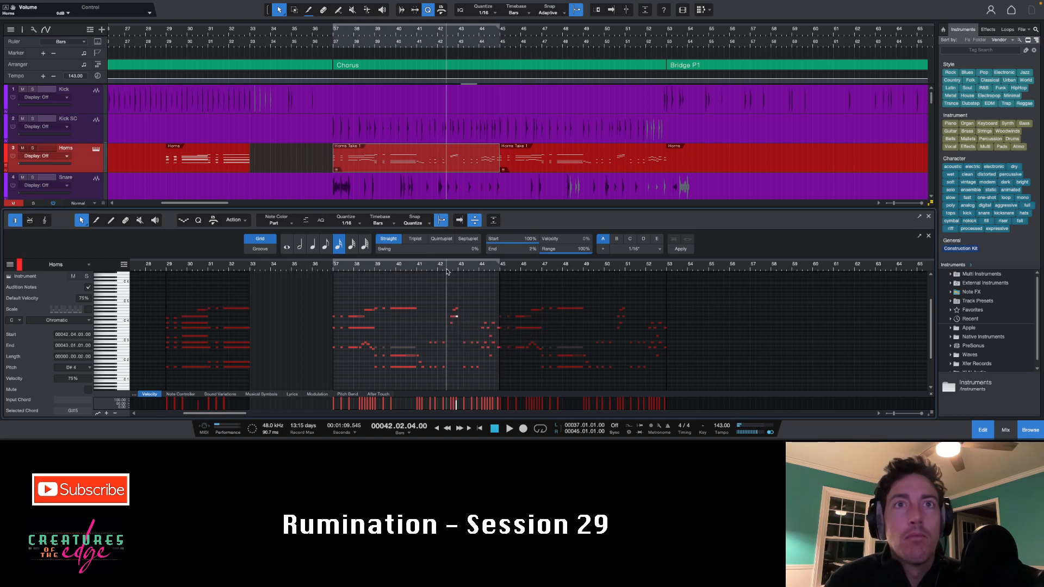
key(space)
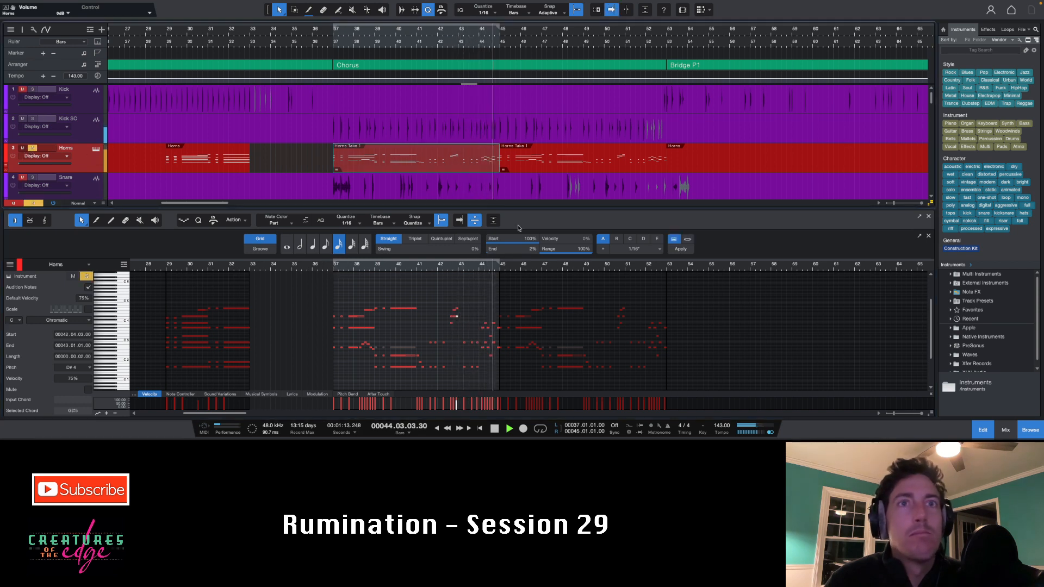
click(33, 147)
click(446, 268)
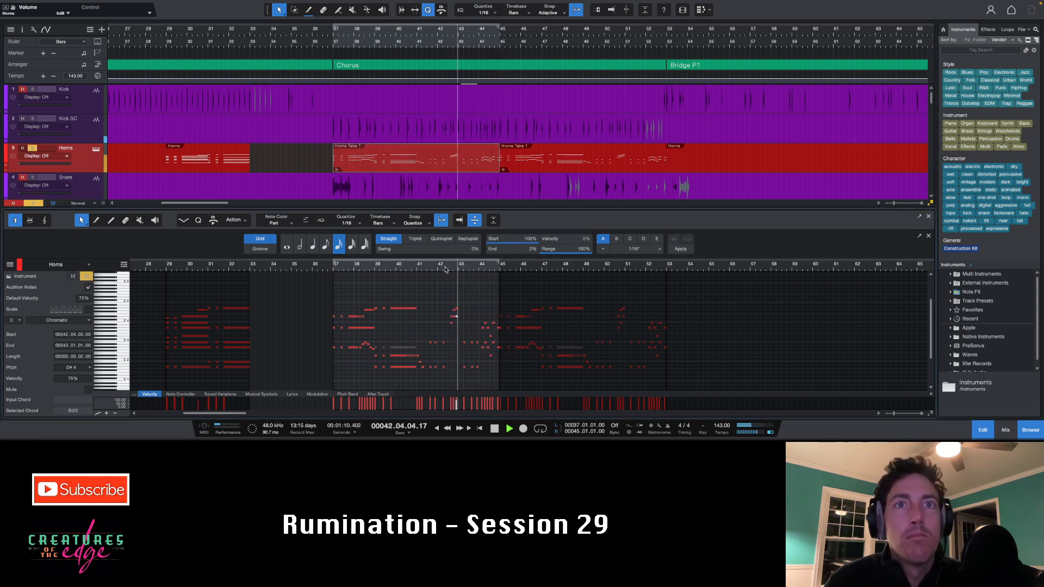
Try F#4 for the harmony note at 42.04.03, replay the run and start the loop range at 42.03.01.
scroll(467, 310, up, 3)
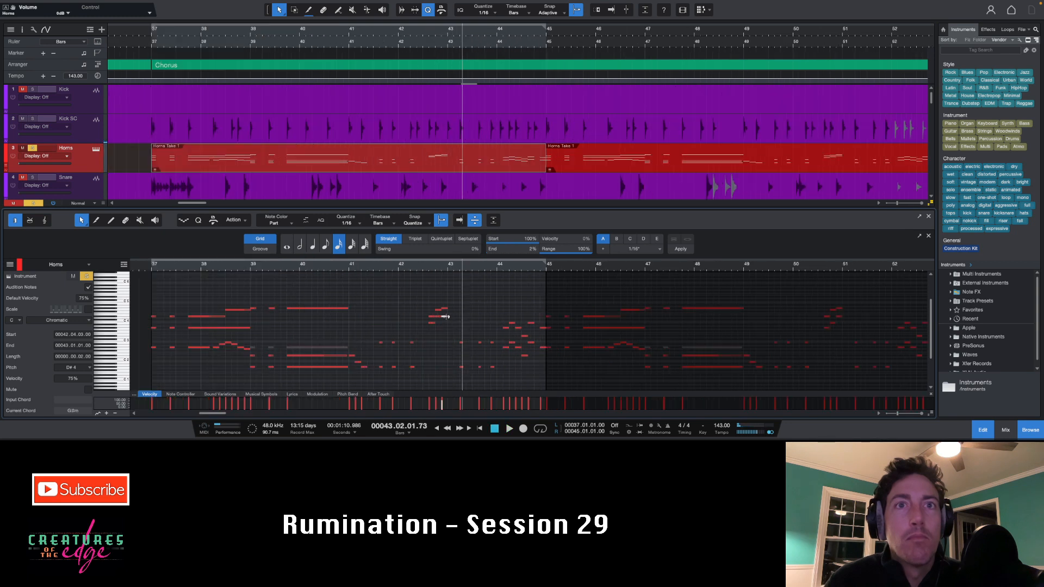
mouse_move(445, 319)
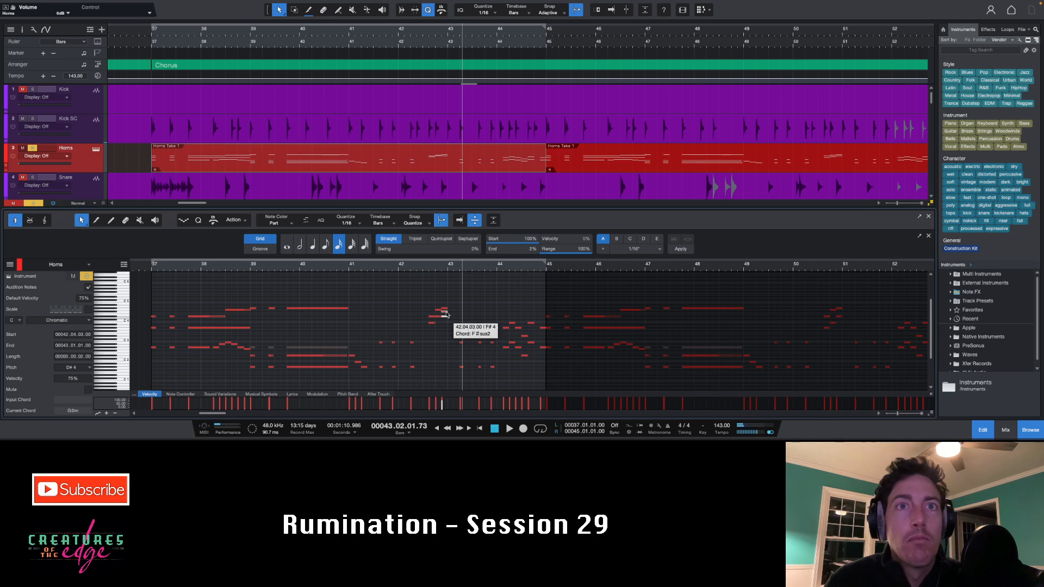
click(424, 271)
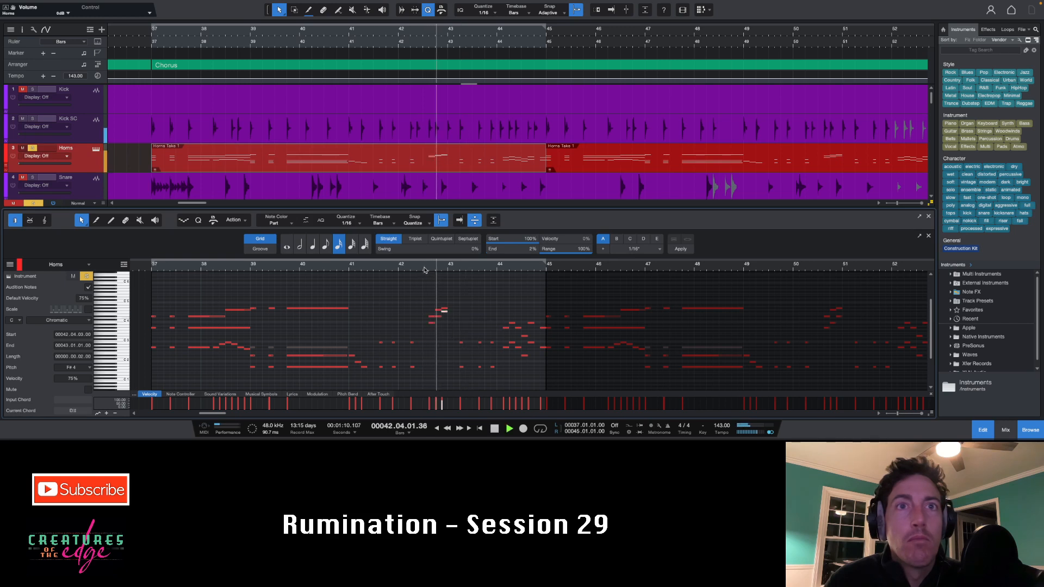
ctrl+click(424, 270)
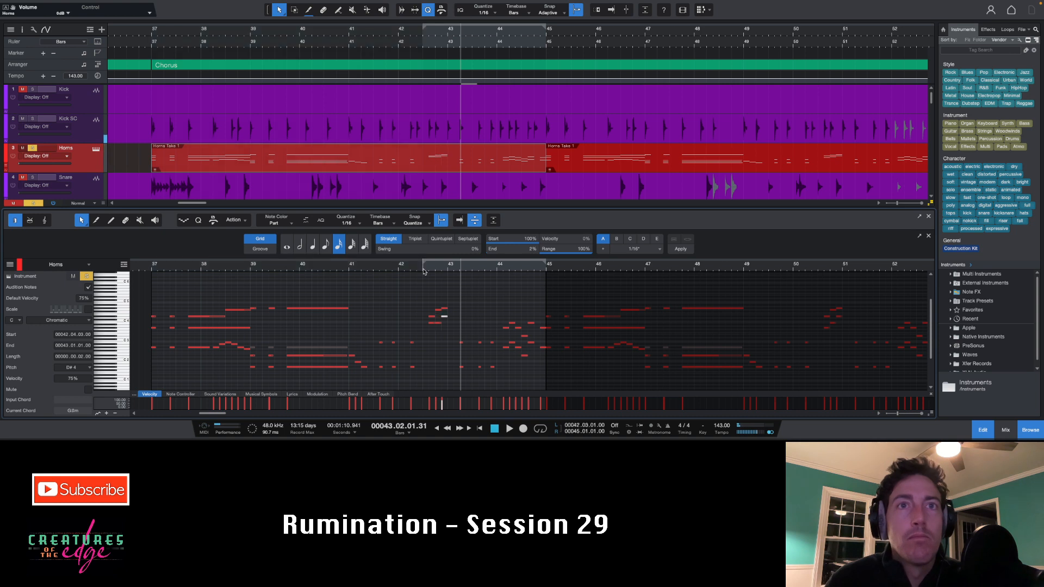
Set the lower harmony notes to G#3 at 42.03.03 and B3 at 42.04.01, and play the run.
click(434, 323)
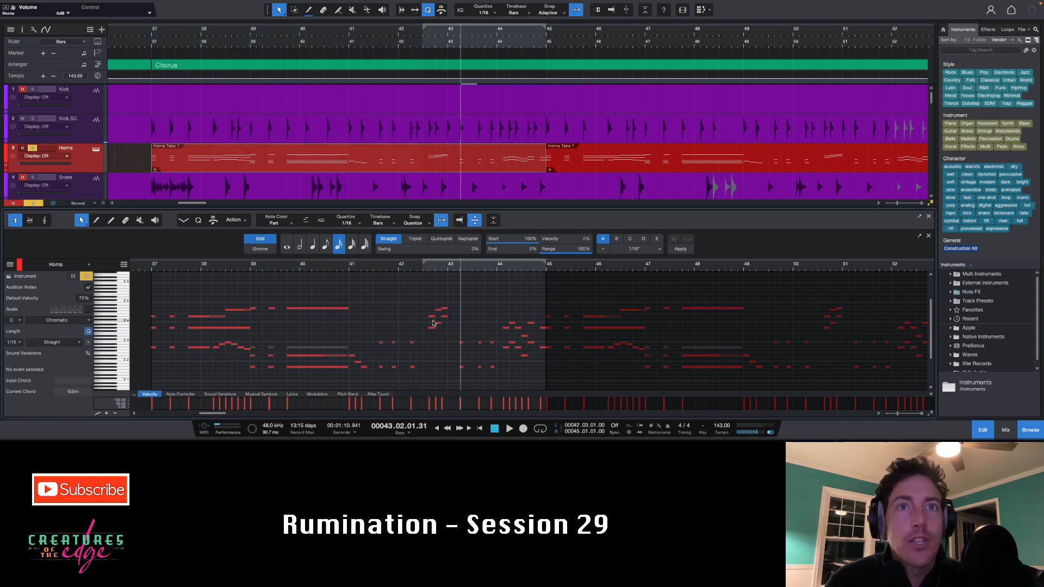
key(space)
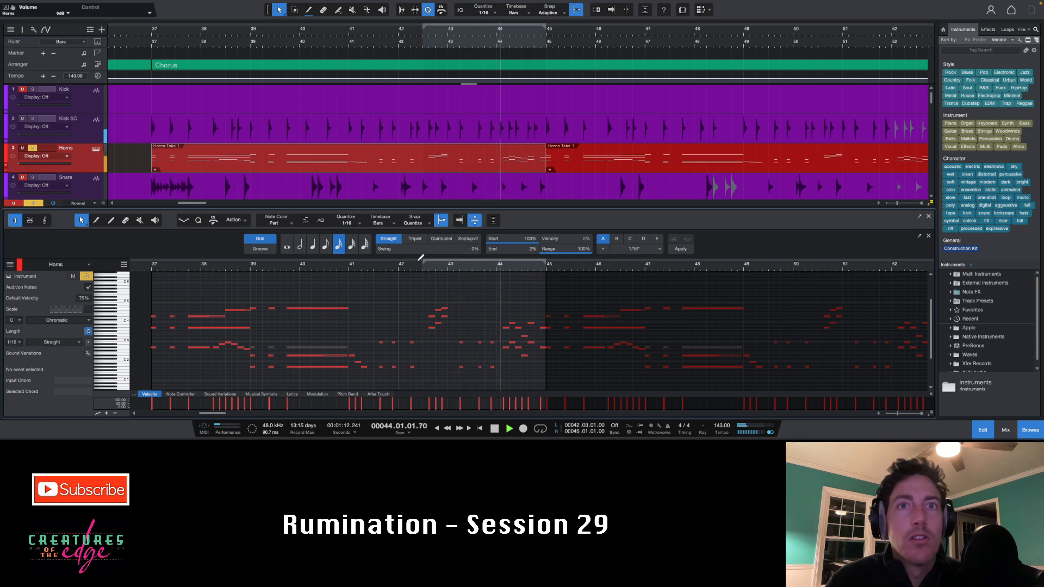
key(space)
Check the harmony notes at the end of bar 42 individually and play the soloed Horns from bar 41.
drag(441, 330, 438, 332)
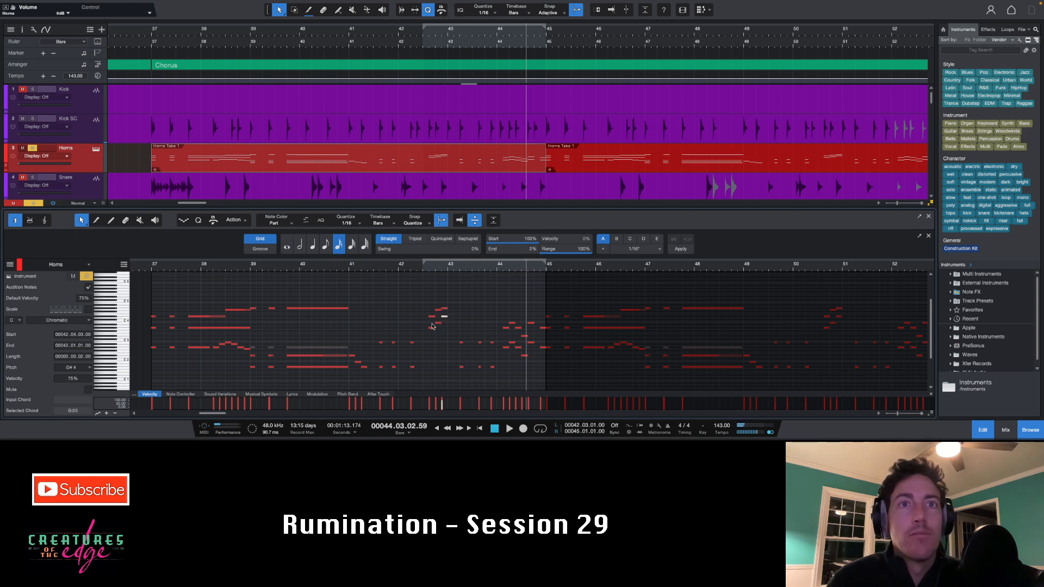
click(438, 327)
click(439, 323)
shift+click(445, 317)
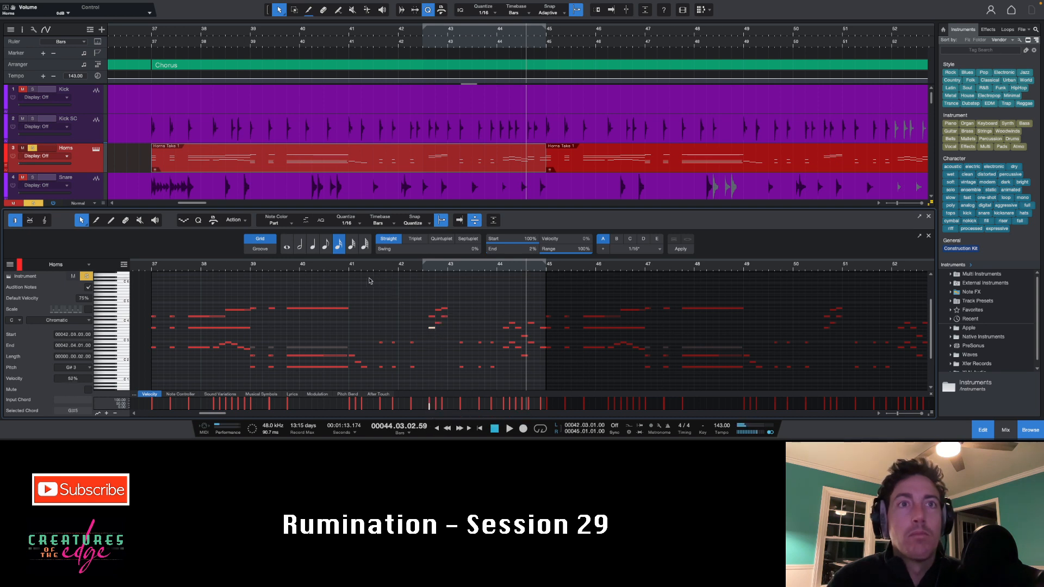
click(350, 269)
key(space)
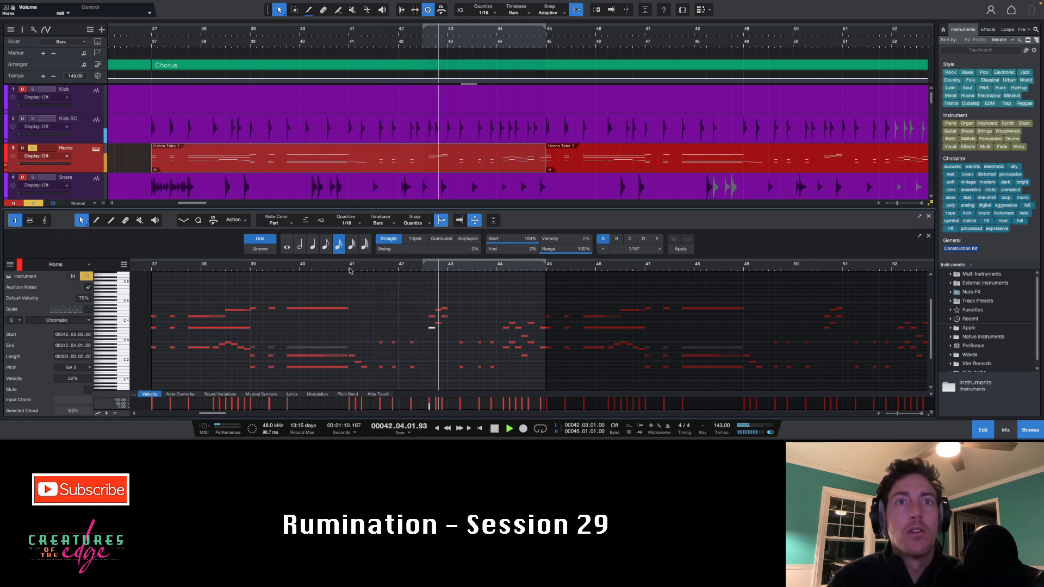
key(space)
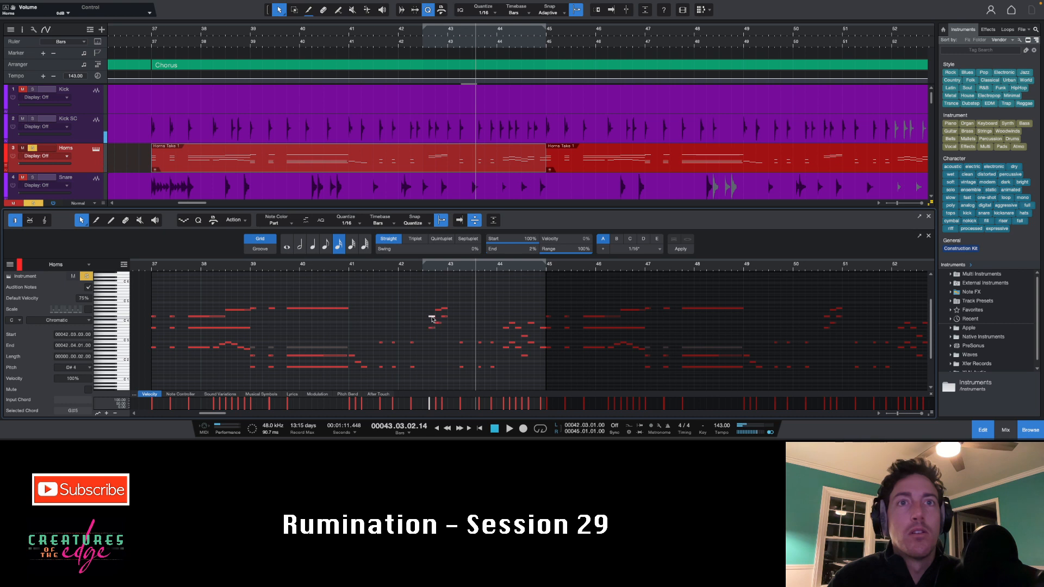
Open the Horns track's instrument, try the Tp1 / Ts / Tp2 and Tp1 / Tb / Tp2 section setups, and set Tp1 / Ts / Tb.
mouse_move(439, 311)
mouse_down()
mouse_move(435, 324)
mouse_move(444, 317)
mouse_up()
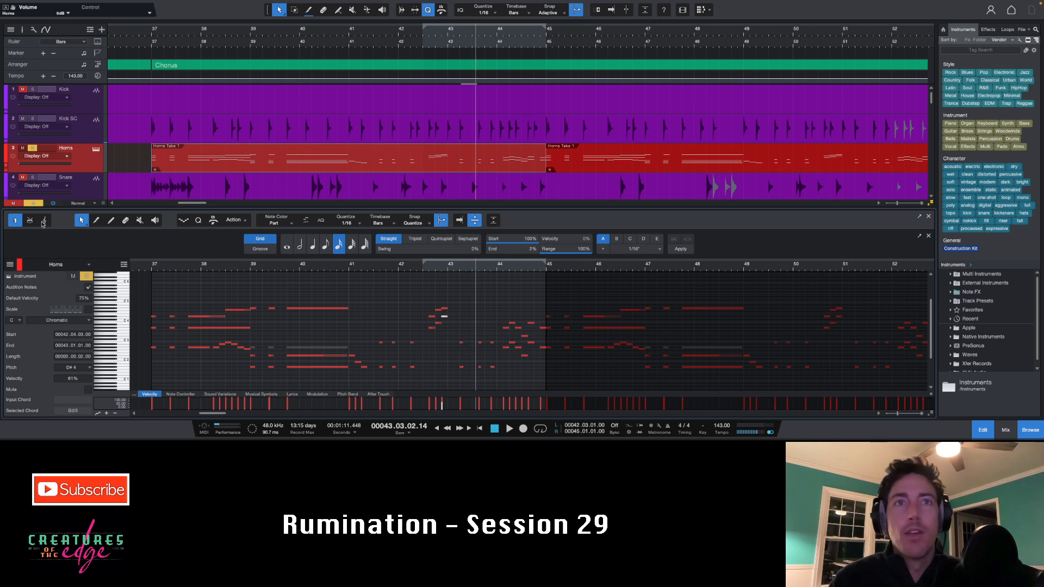
click(96, 148)
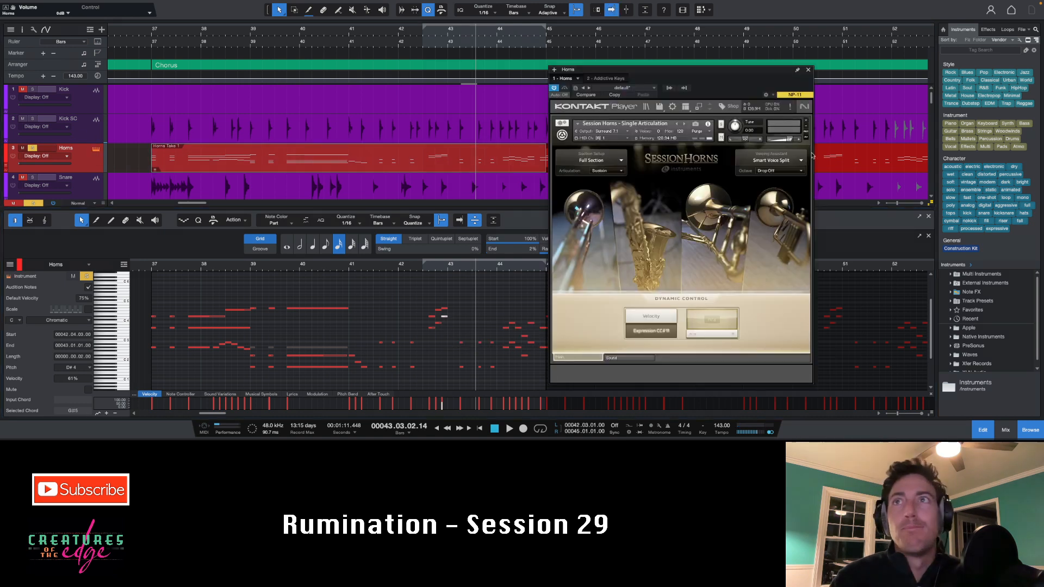
click(780, 162)
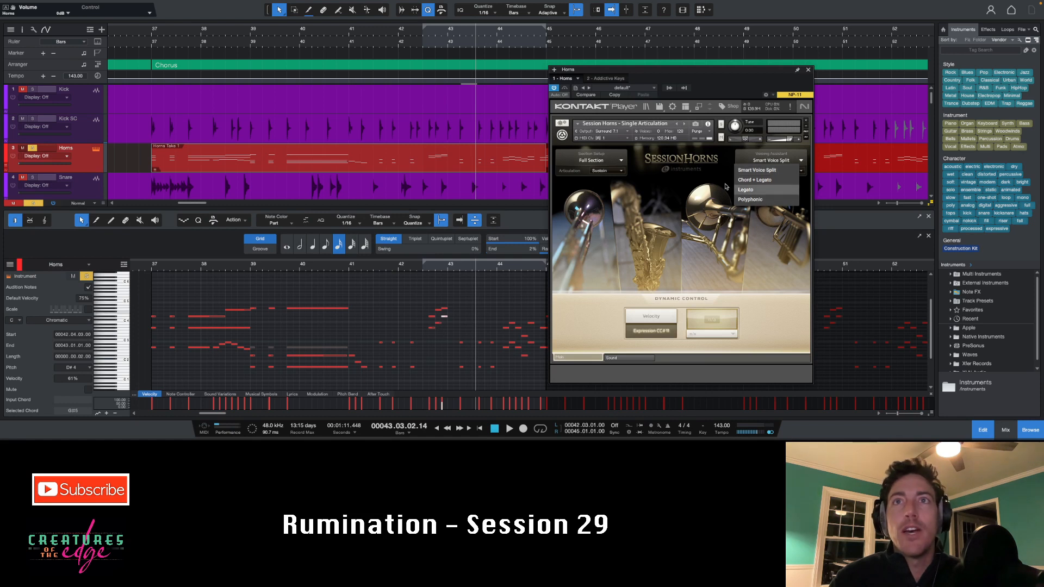
click(611, 164)
click(620, 161)
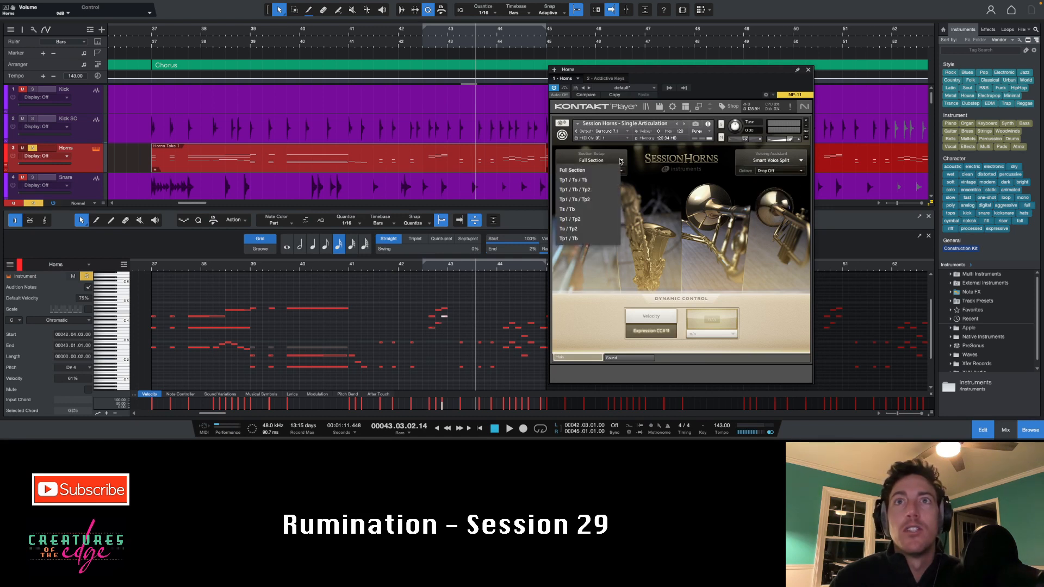
click(591, 200)
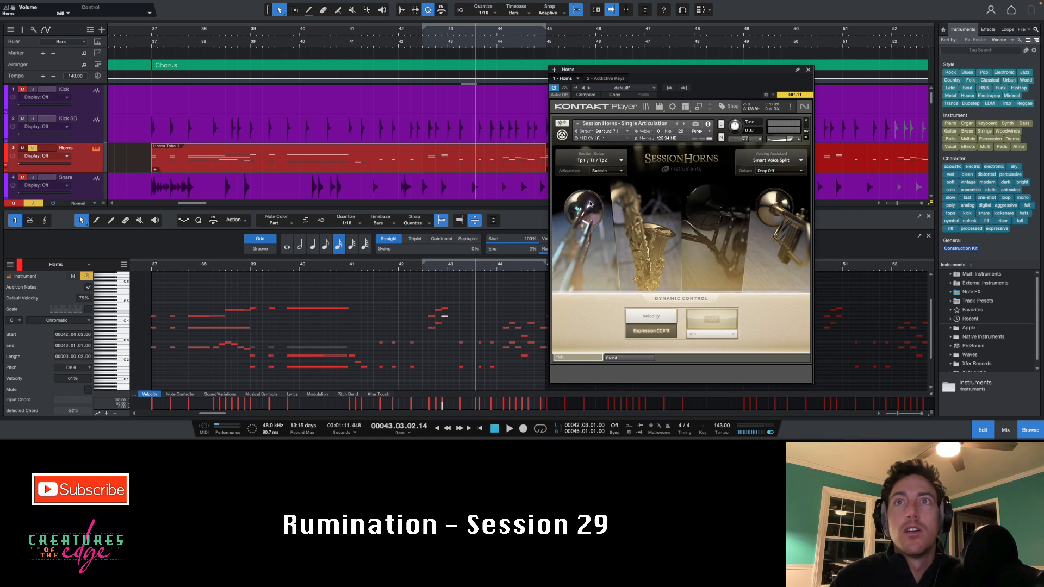
click(602, 163)
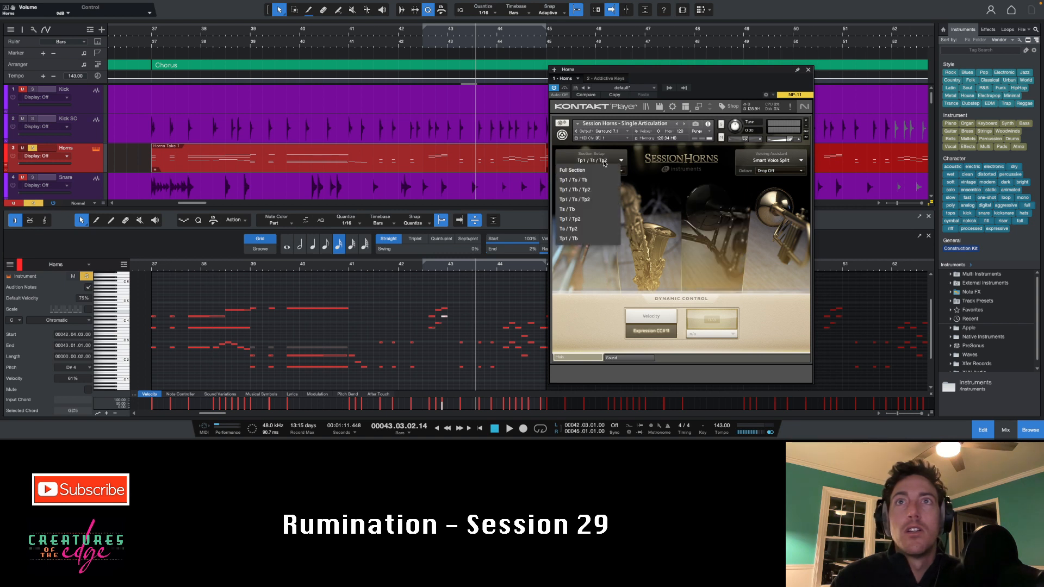
click(584, 190)
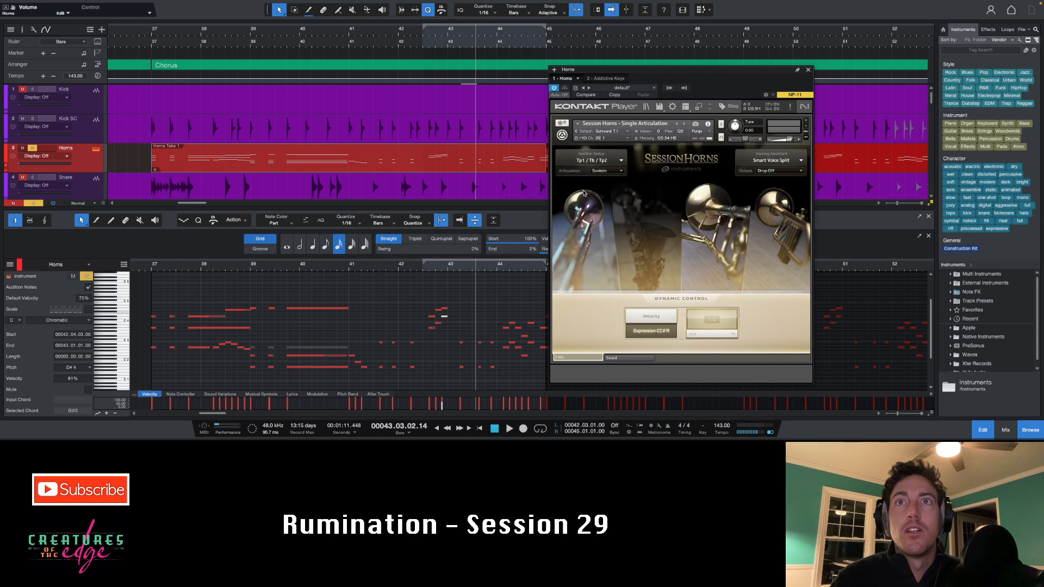
click(599, 161)
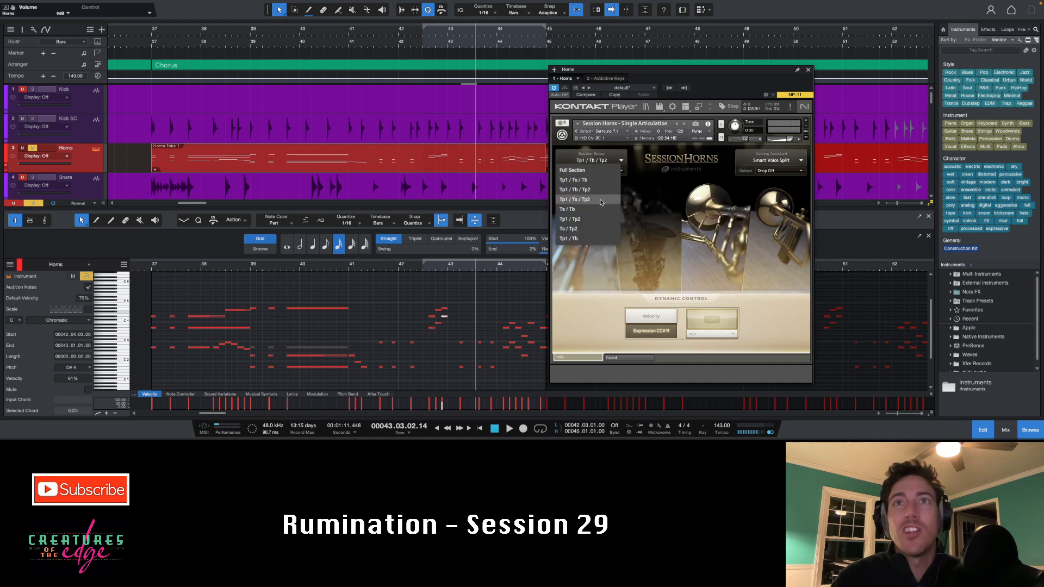
click(592, 180)
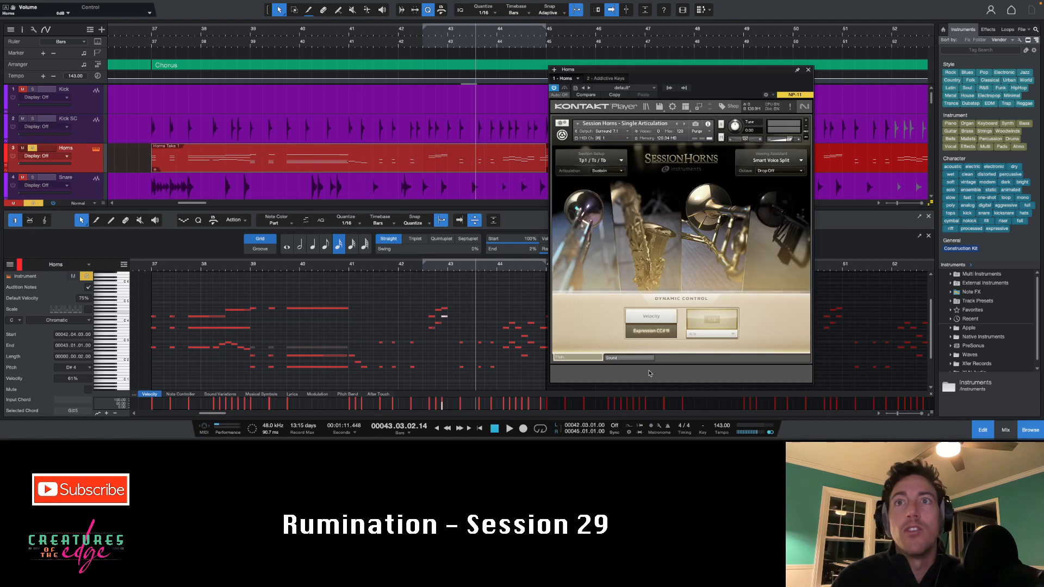
Play the horn phrase from the middle of bar 42 and audition the G#4 note that ends its upper line.
click(424, 270)
key(space)
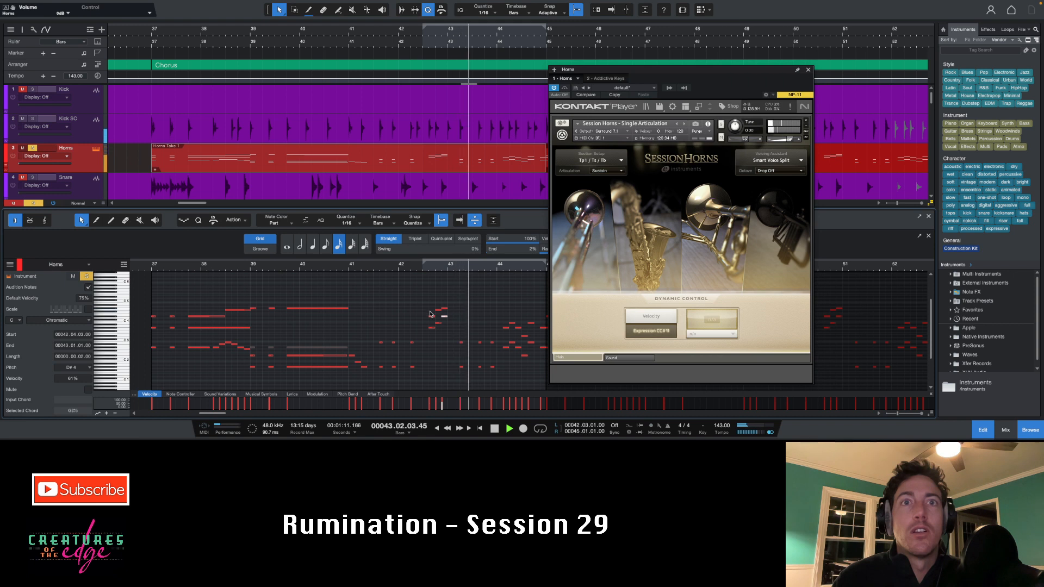
key(space)
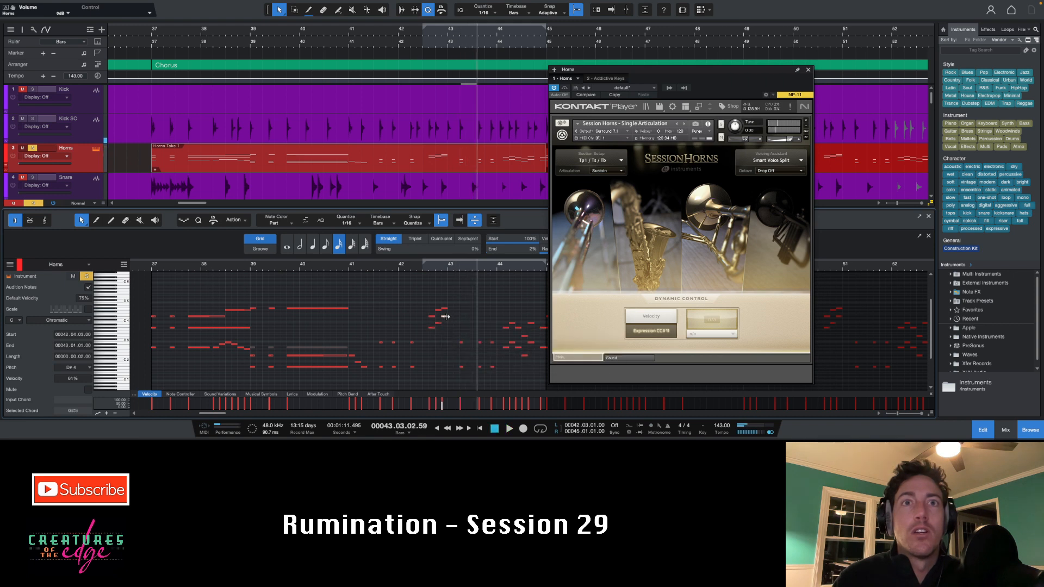
click(444, 310)
click(443, 309)
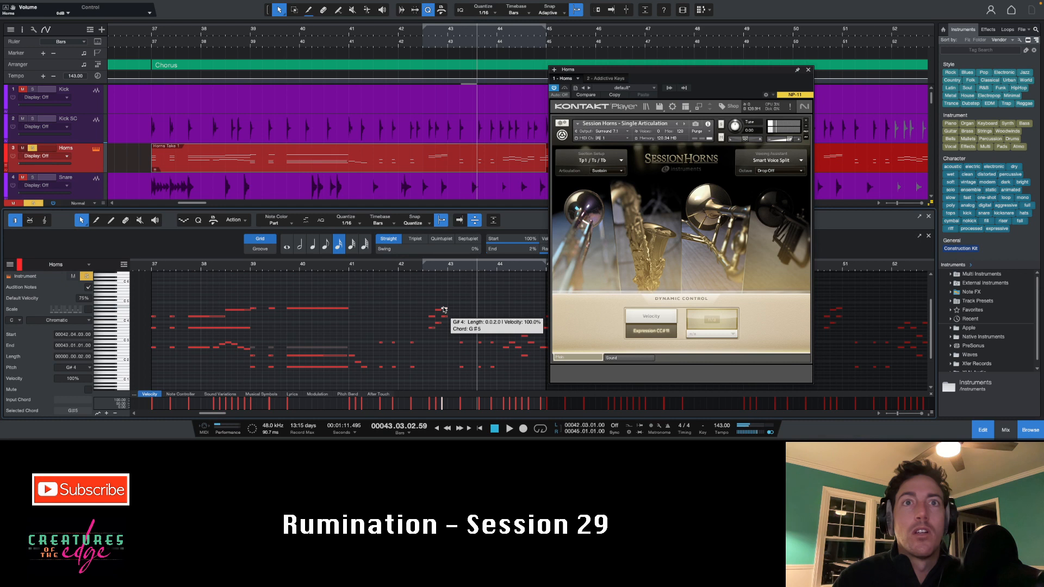
click(423, 270)
key(space)
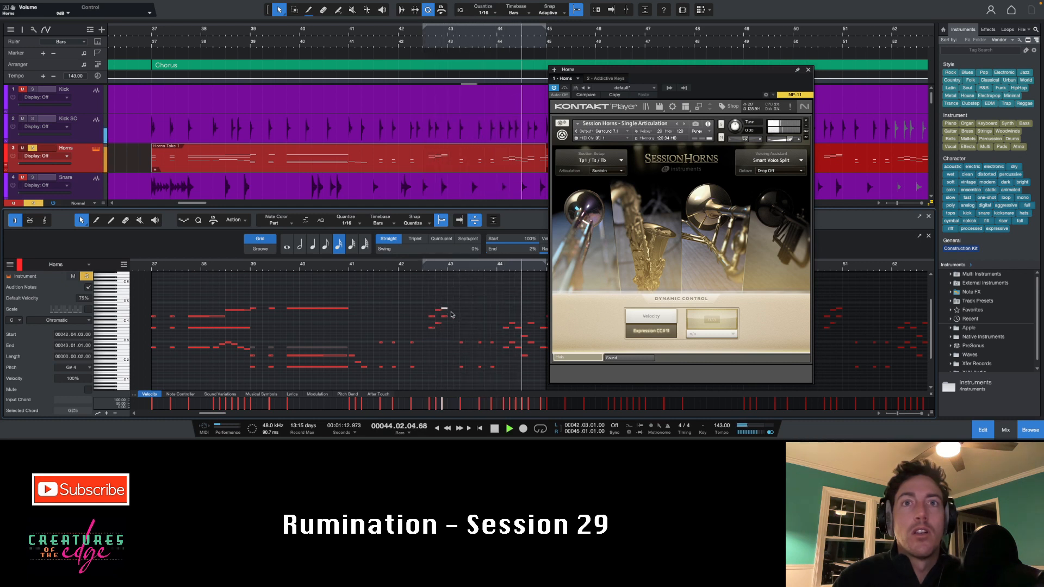
Try moving the opening D#4 horn notes at bar 37 up to G#4 while playing the chorus, and undo the move.
click(152, 271)
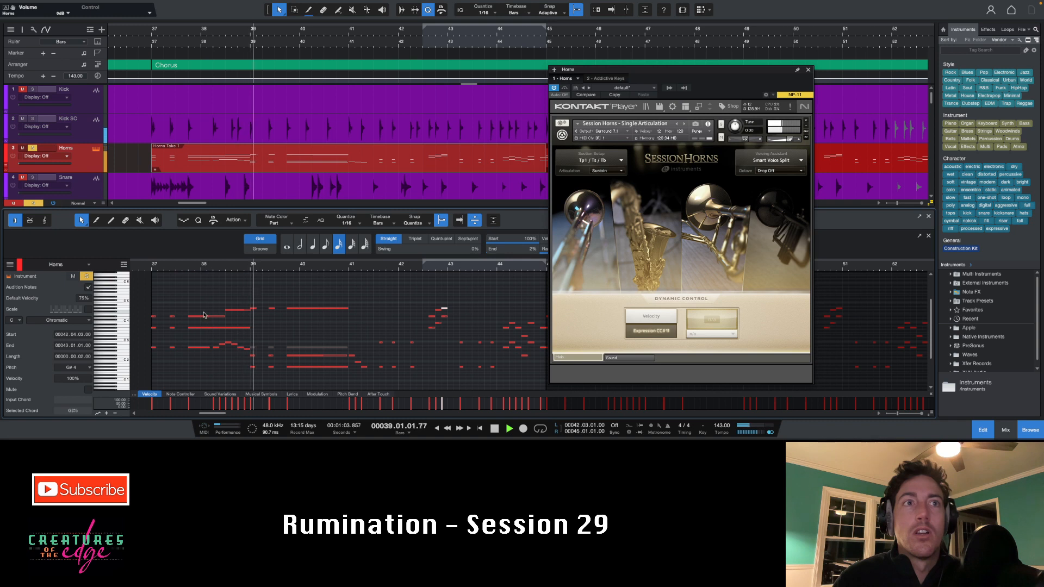
mouse_move(212, 308)
mouse_down()
mouse_move(136, 328)
mouse_move(196, 312)
mouse_up()
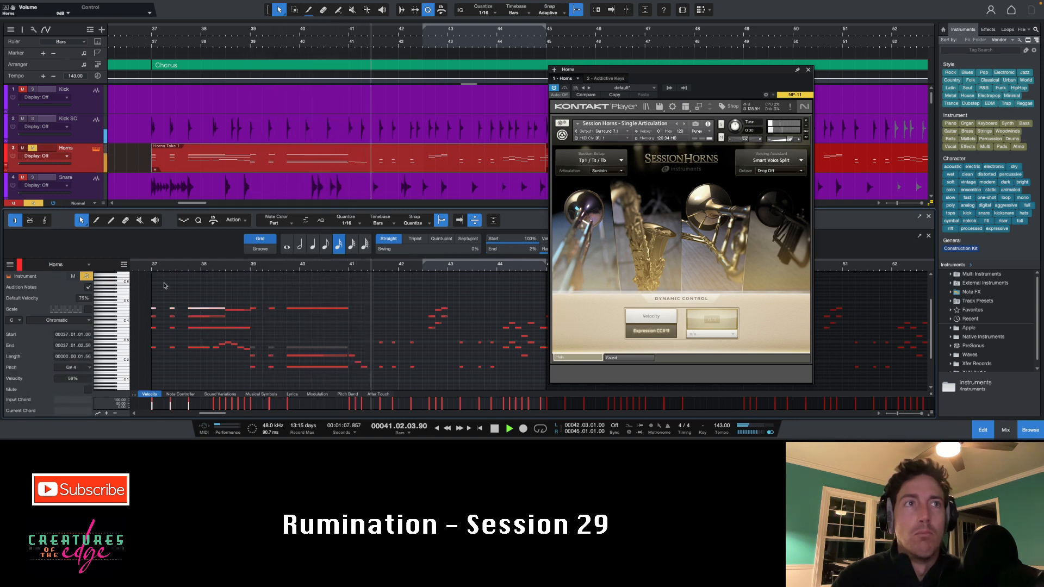
click(148, 268)
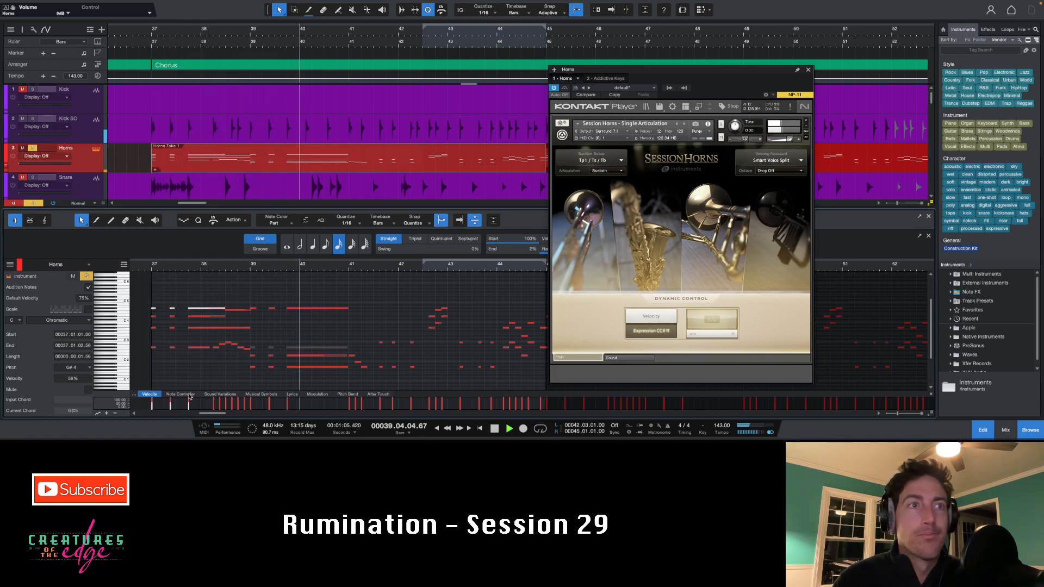
key(super+z)
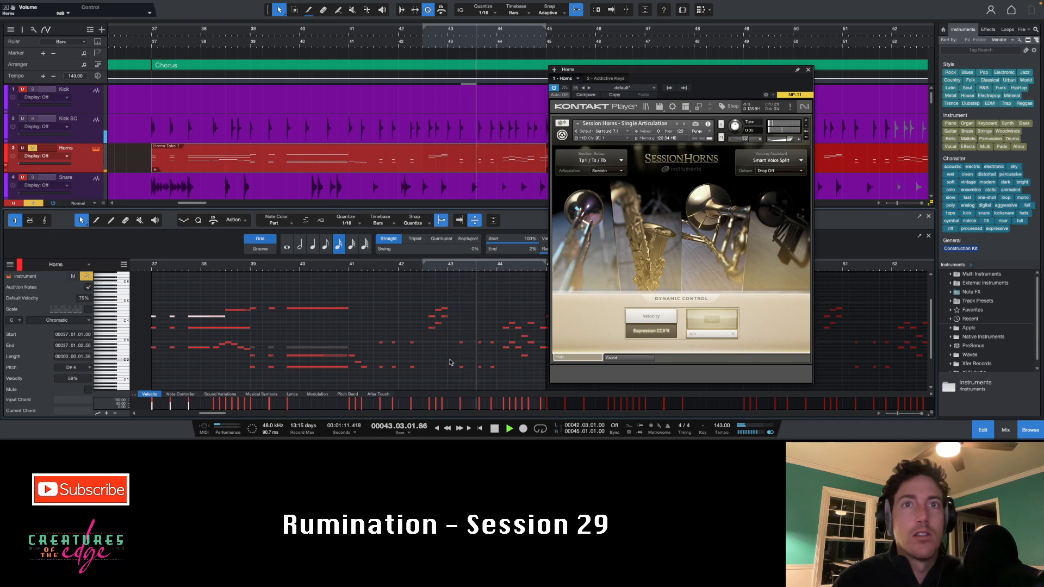
Play the earlier horn part from bar 29 and audition the B3 and D3 notes in its first chord.
key(w)
key(w)
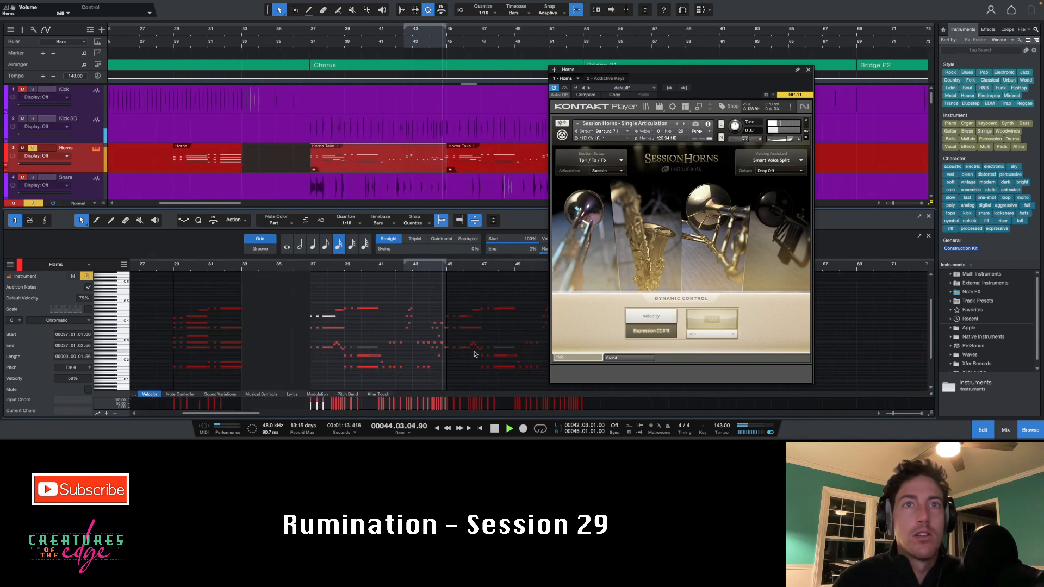
key(space)
click(175, 269)
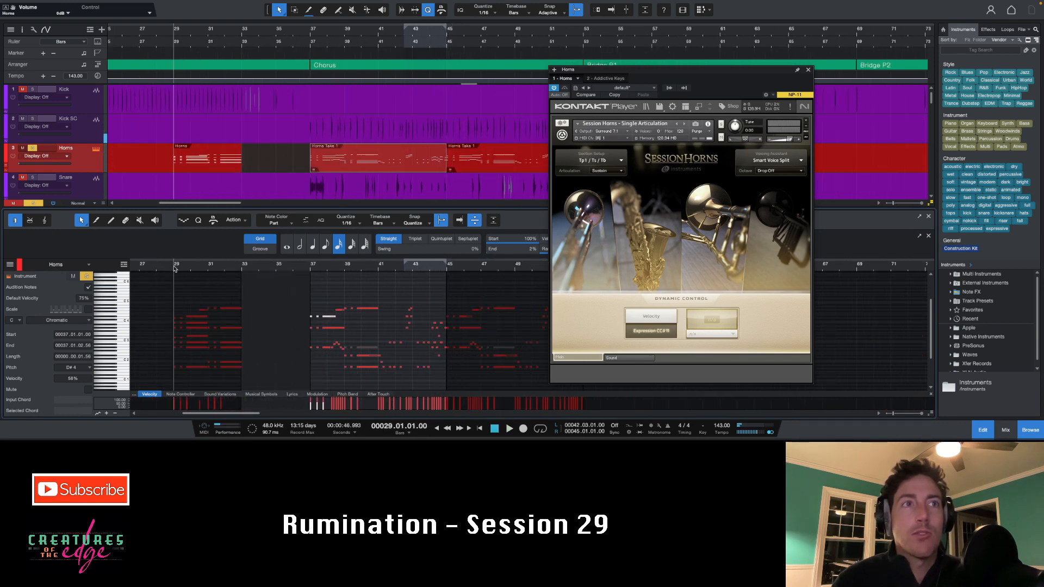
key(space)
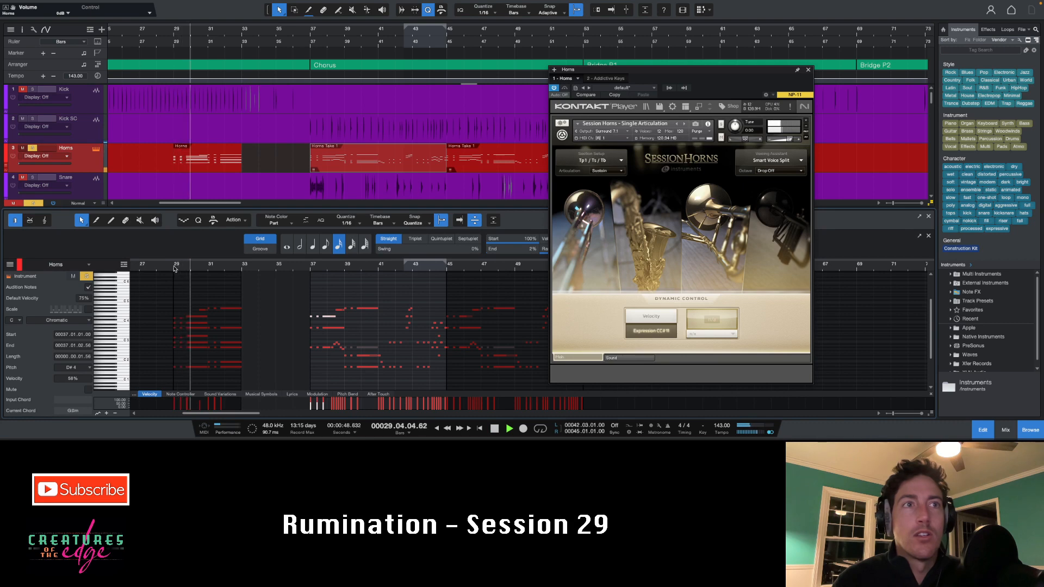
key(space)
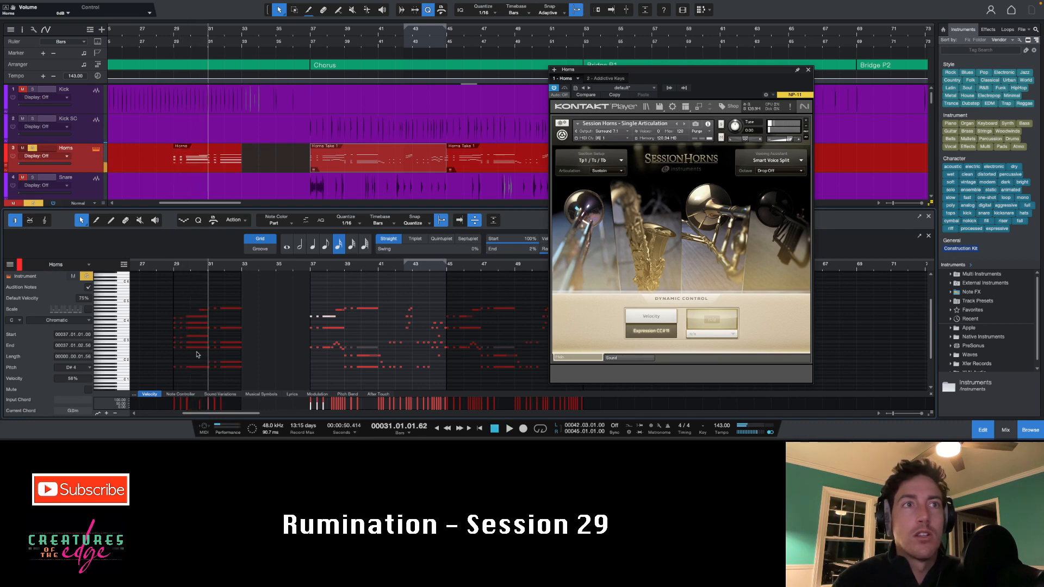
key(e)
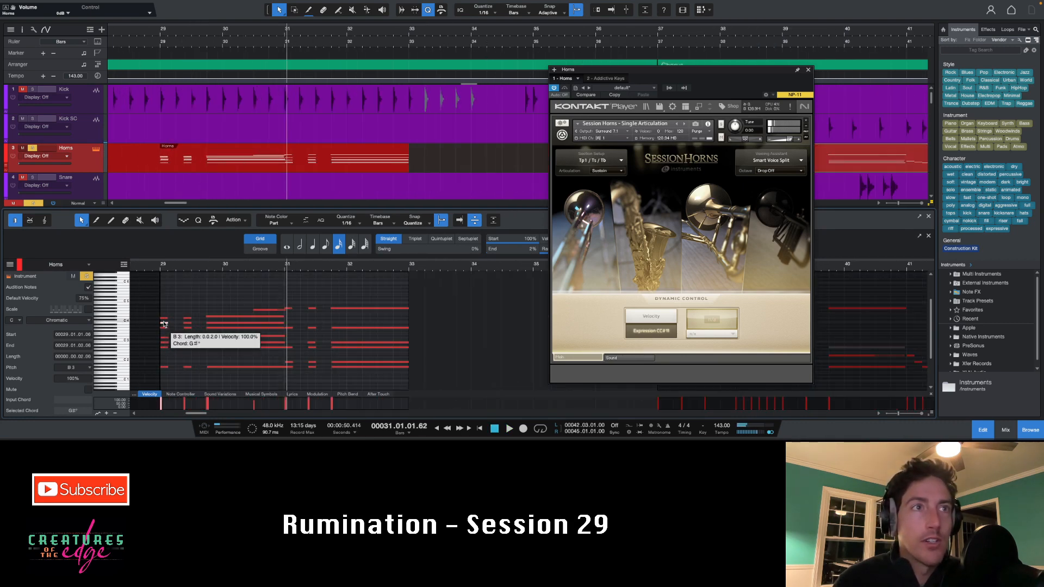
click(164, 343)
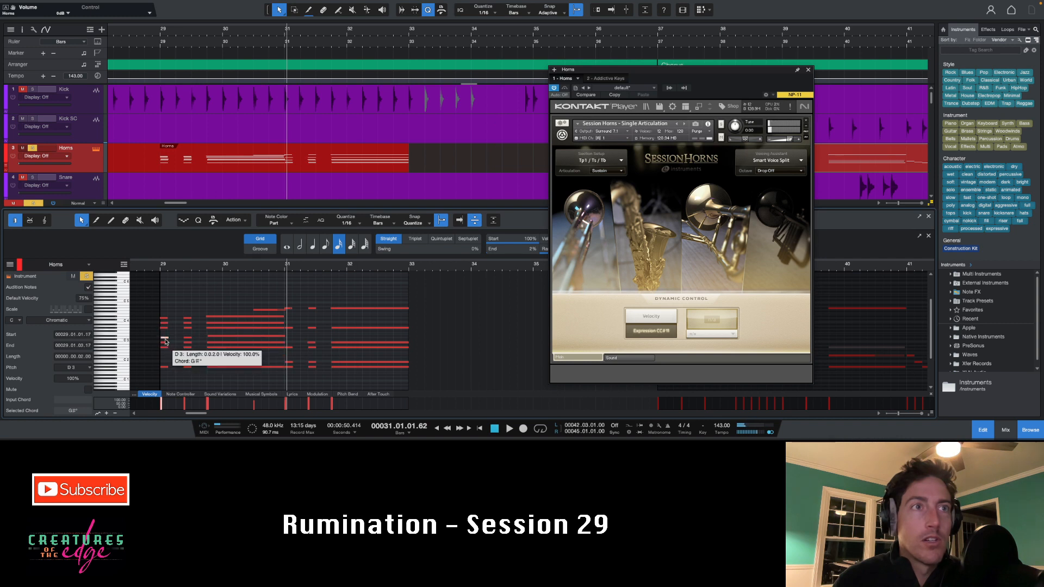
click(165, 340)
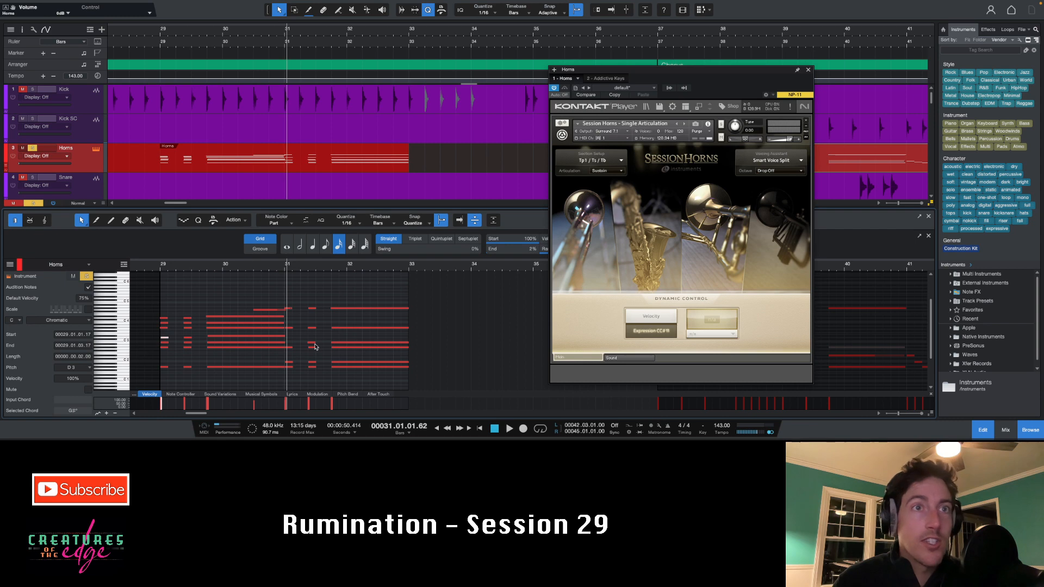
Try moving the opening low G#2 horn notes at bar 37 up to D4 and play the chorus from there.
scroll(326, 315, right, 5)
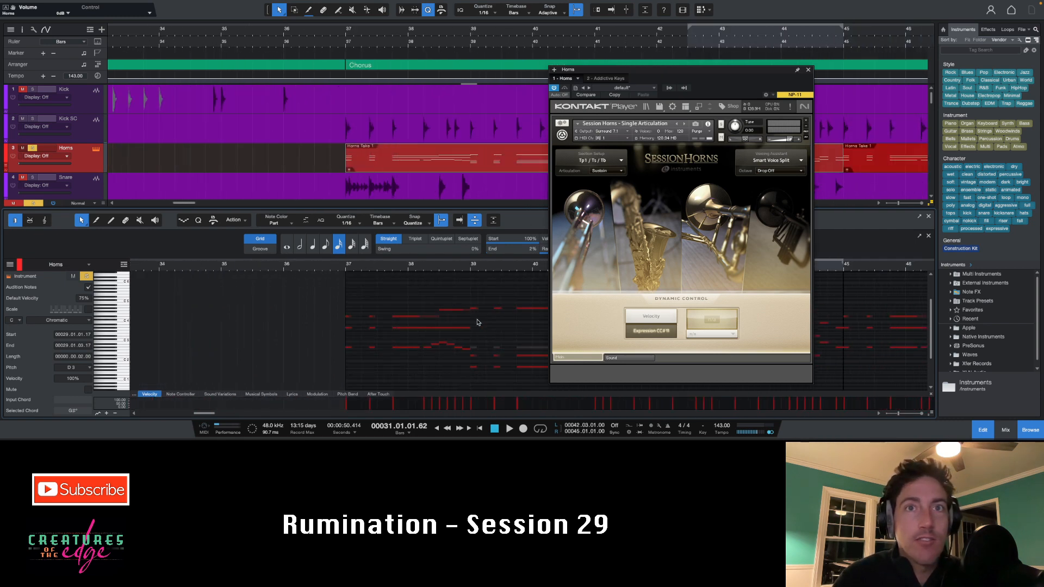
click(348, 313)
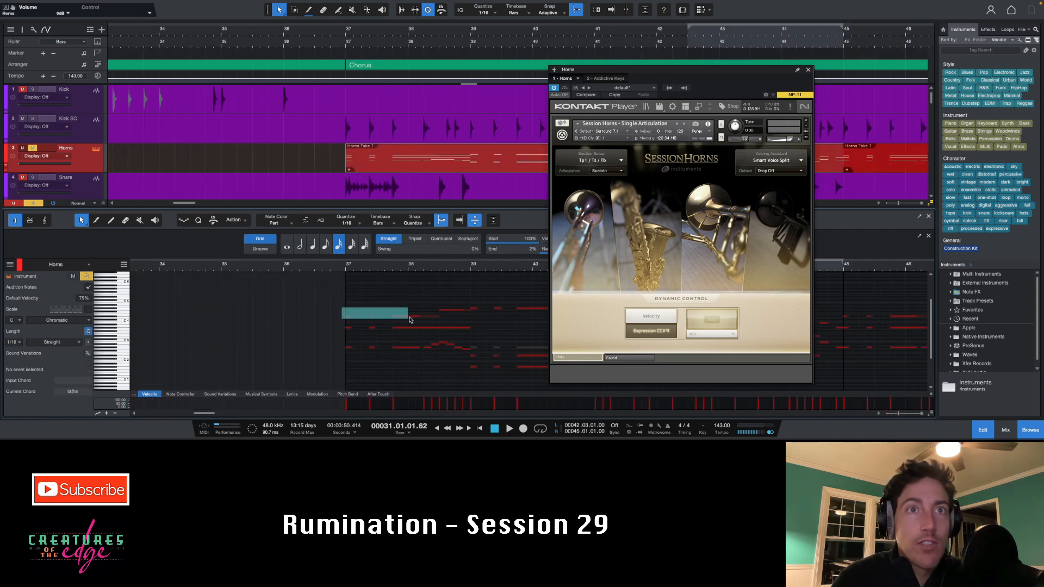
drag(410, 319, 411, 321)
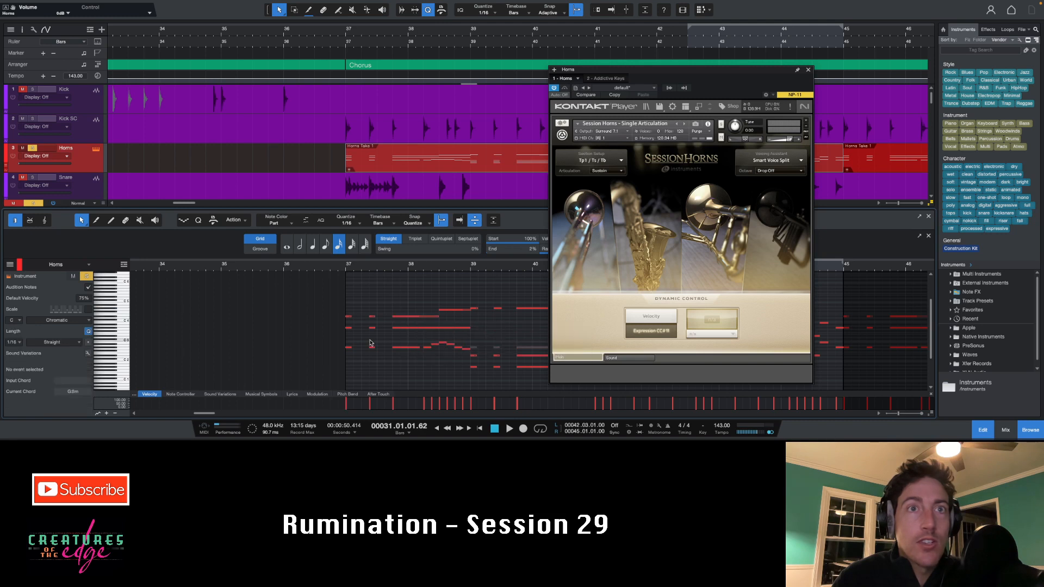
drag(409, 330, 409, 330)
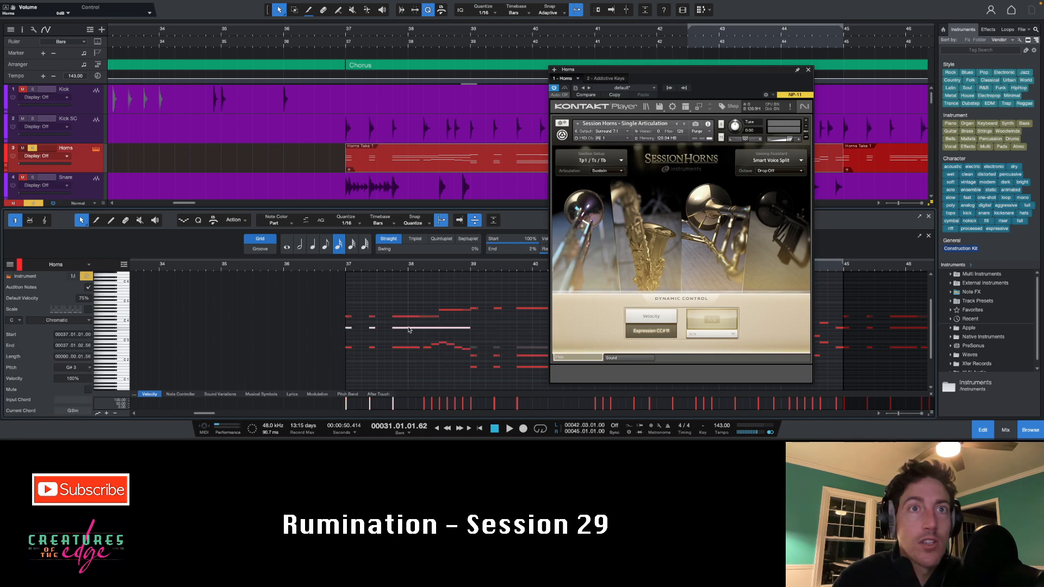
drag(341, 343, 398, 320)
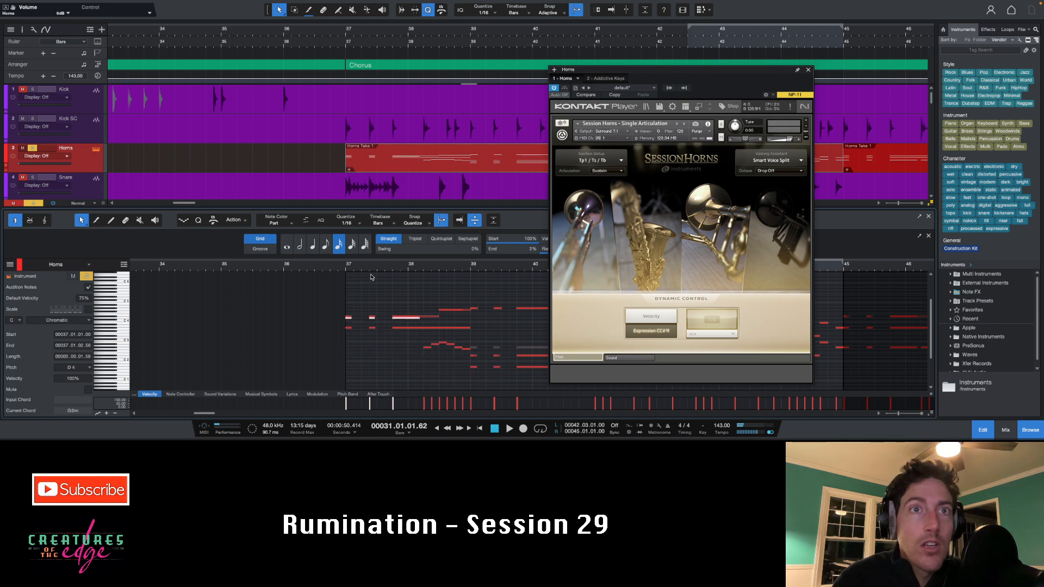
click(346, 266)
key(space)
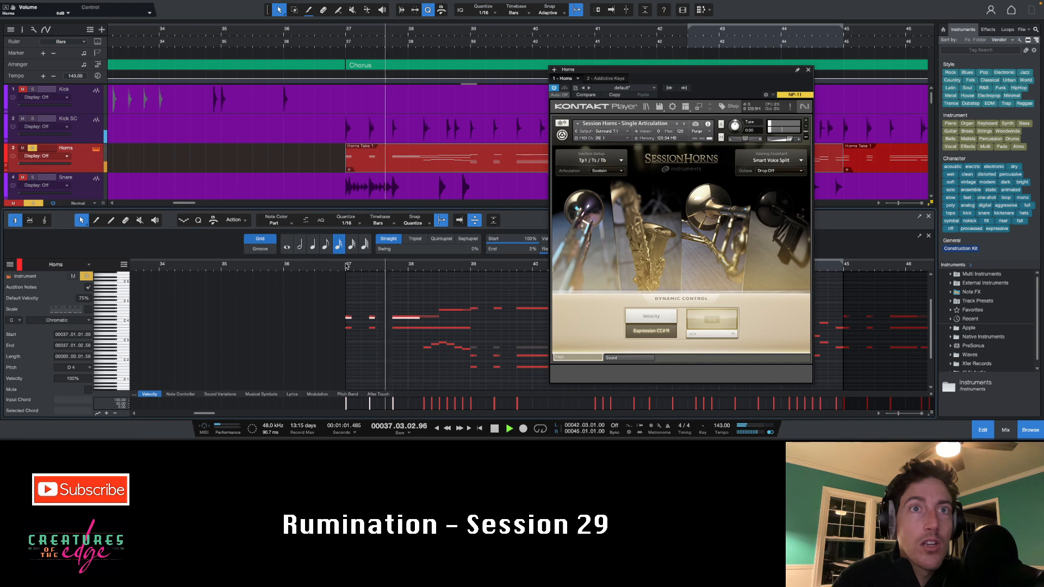
key(space)
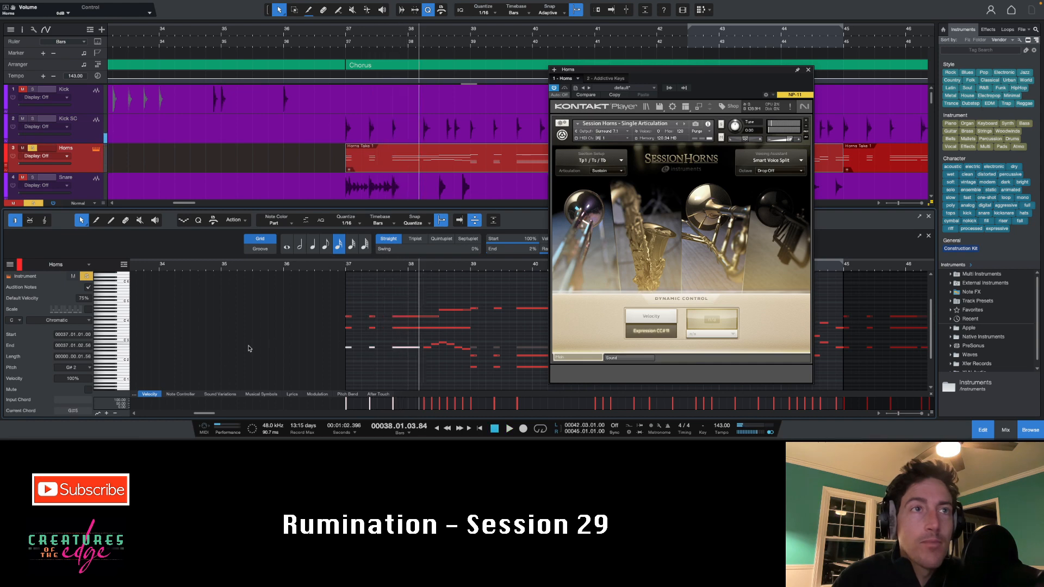
Play the horn part from bar 29 again and audition the B2 and D3 notes in its first two chords.
scroll(248, 349, left, 8)
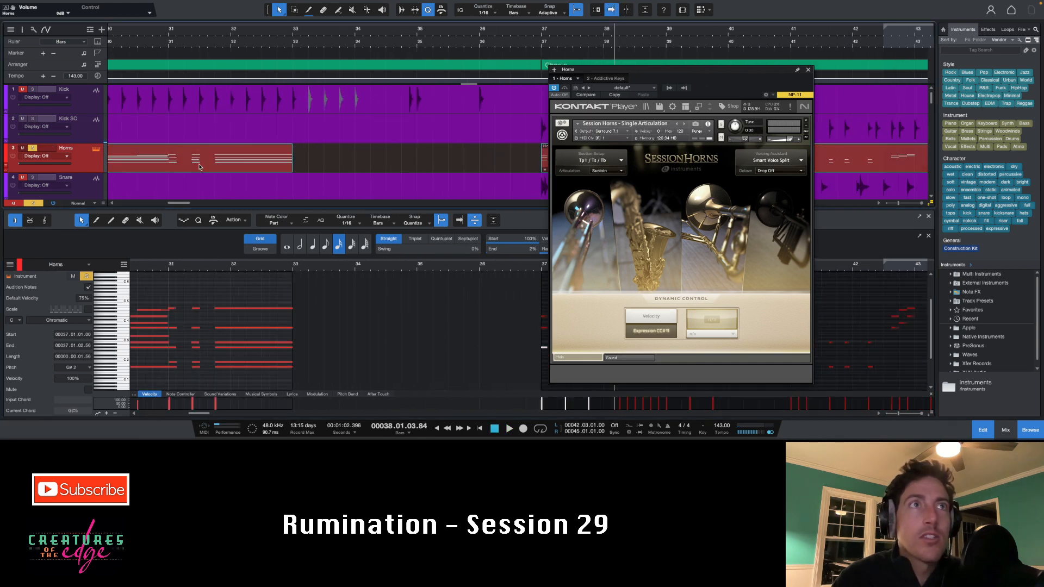
scroll(235, 333, left, 6)
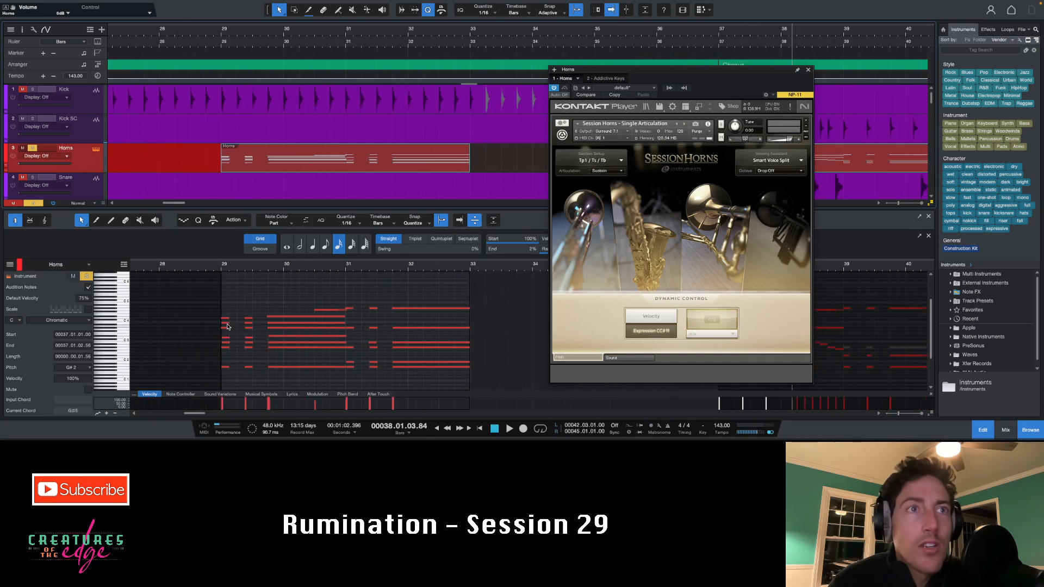
click(221, 263)
key(space)
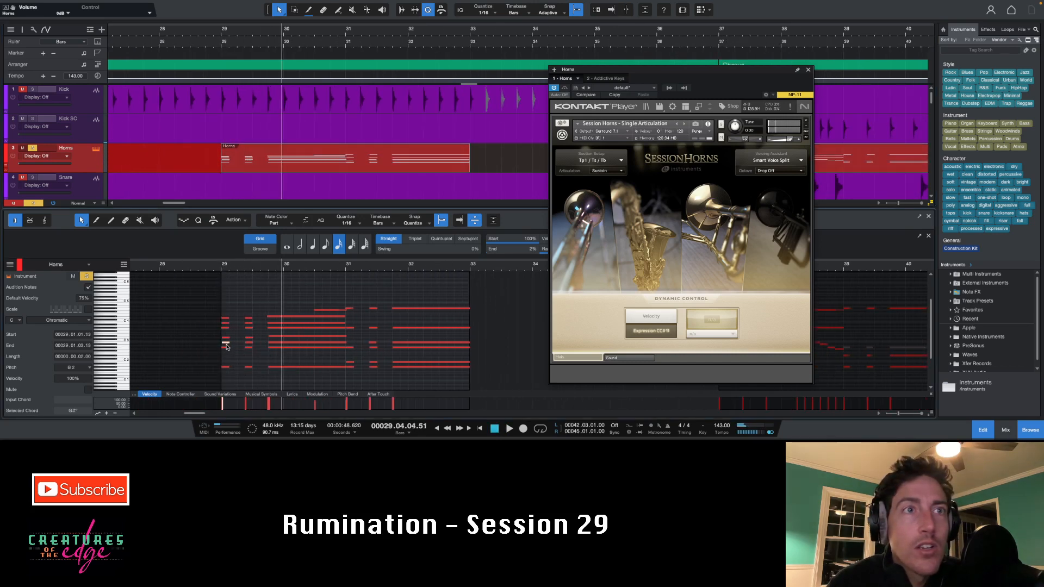
click(250, 339)
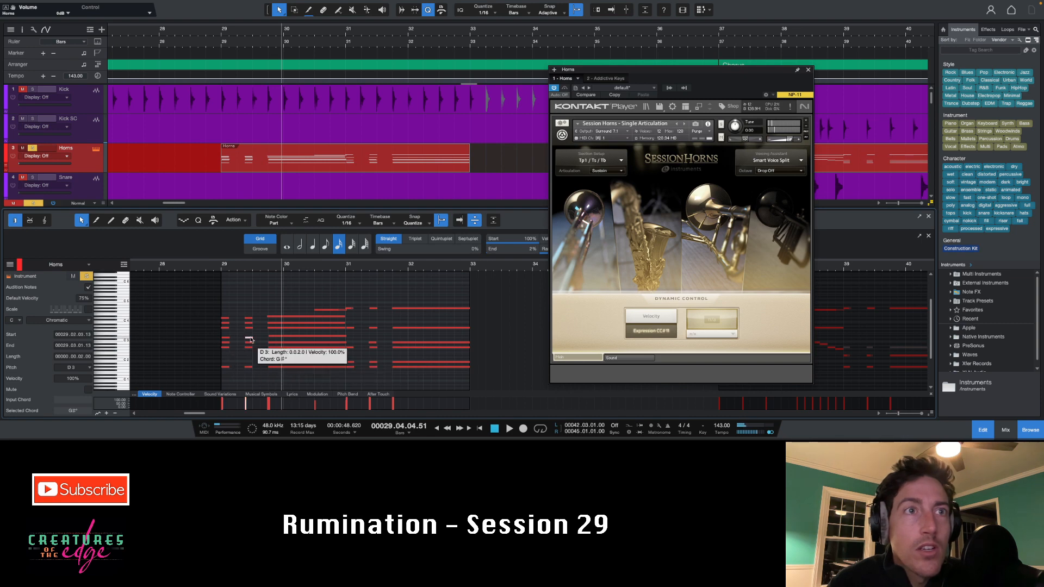
Audition the D#3 note in the third bar 29 chord, and lower the opening D#4 horn notes at bar 37 to D4.
click(270, 336)
scroll(465, 340, right, 5)
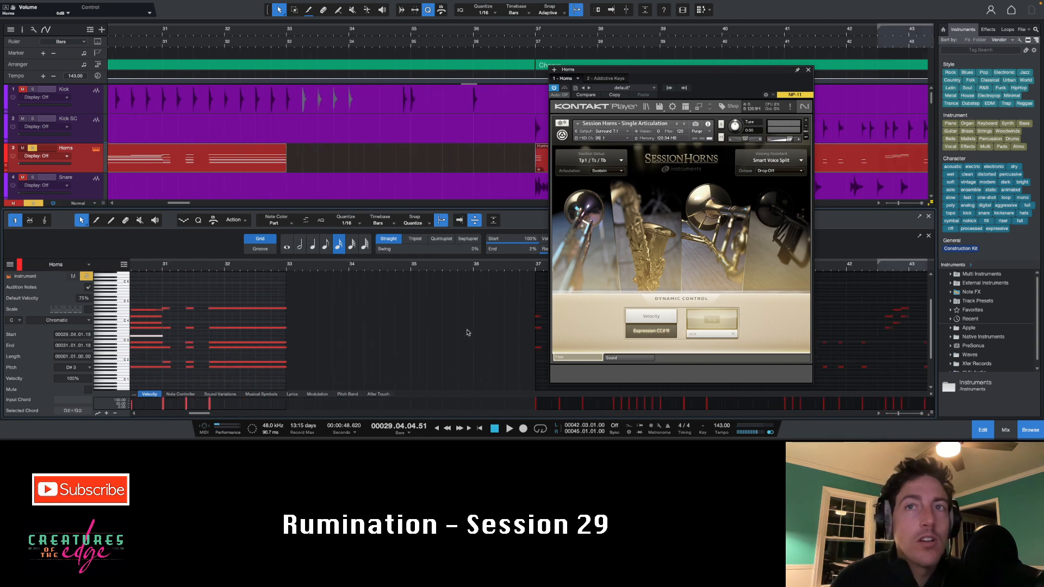
click(370, 316)
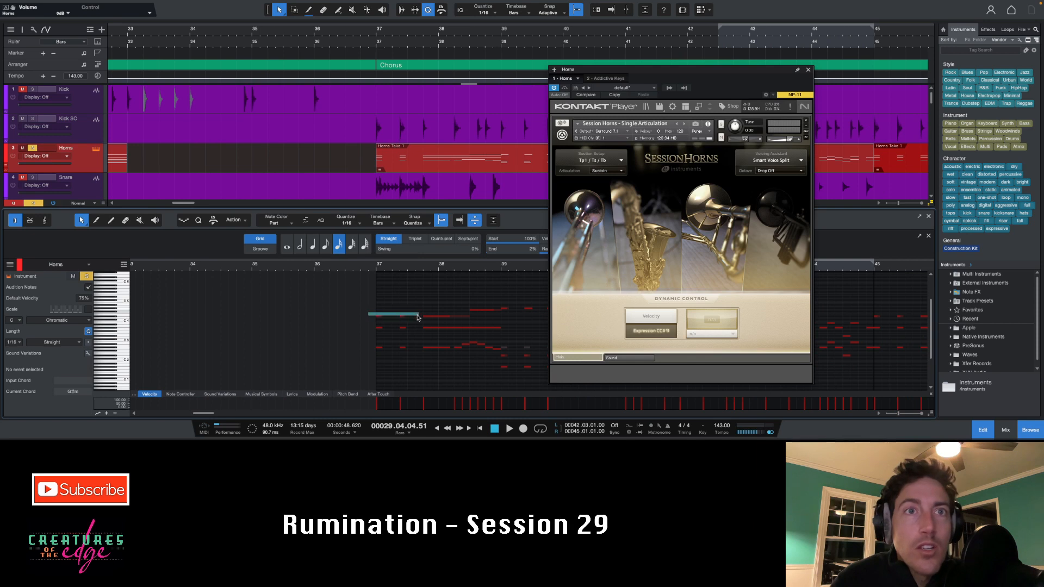
click(379, 317)
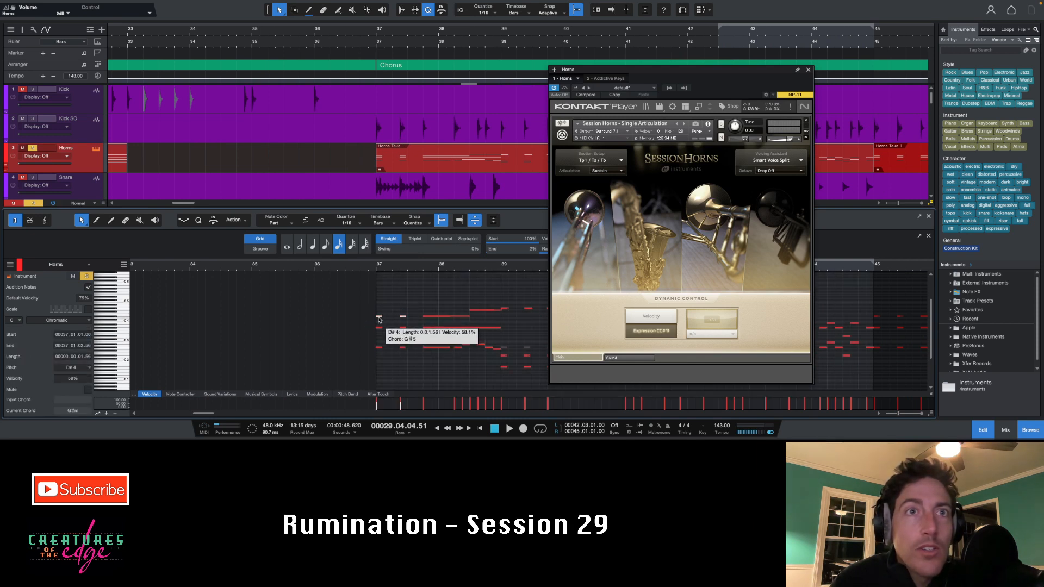
key(Down)
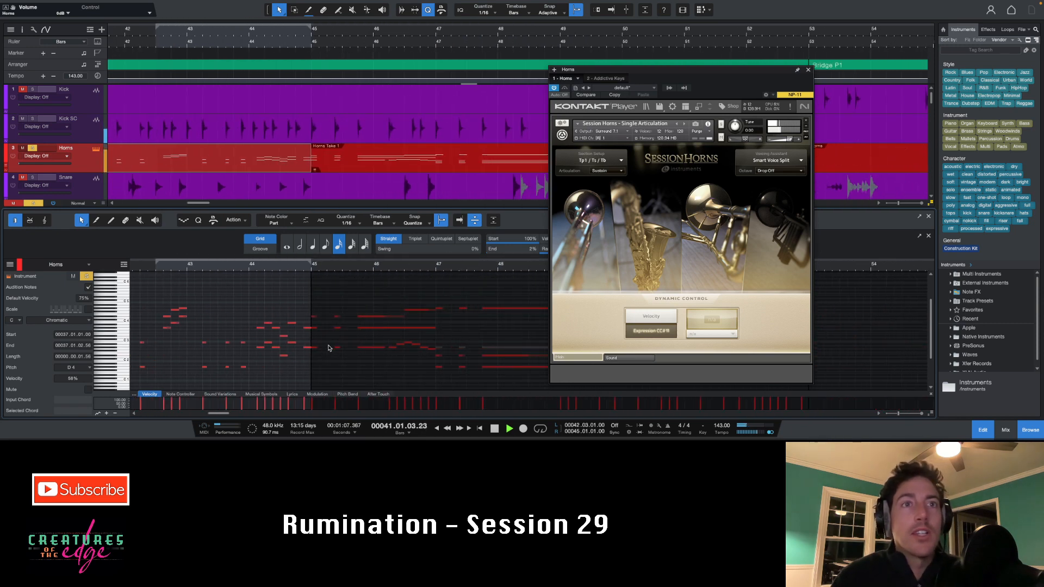
Raise the G#3 horn notes across bars 45 and 46 an octave to G#4, and delete the G4 note at 46.03.01.
drag(315, 344, 316, 322)
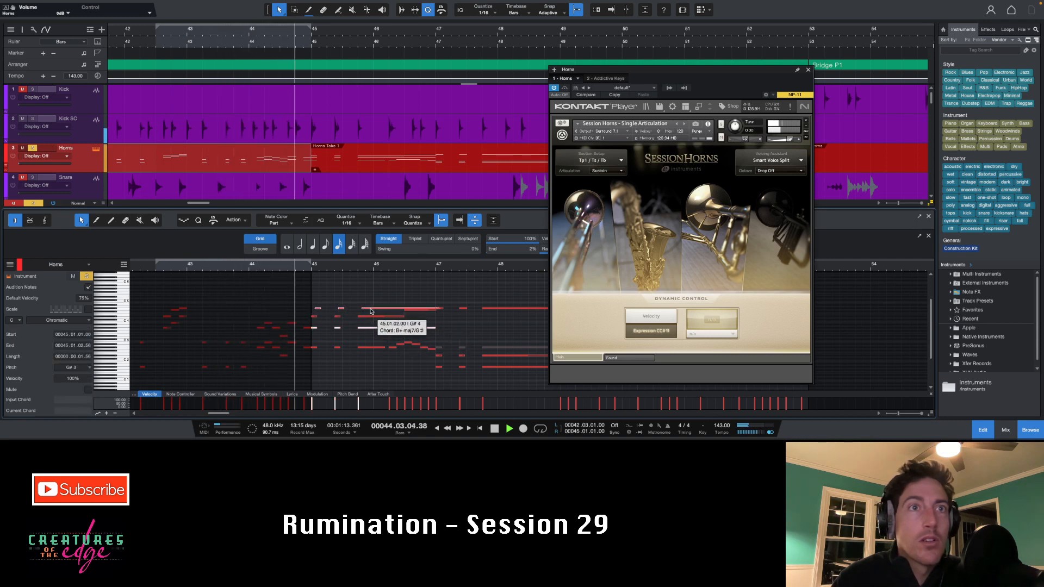
key(shift+Up)
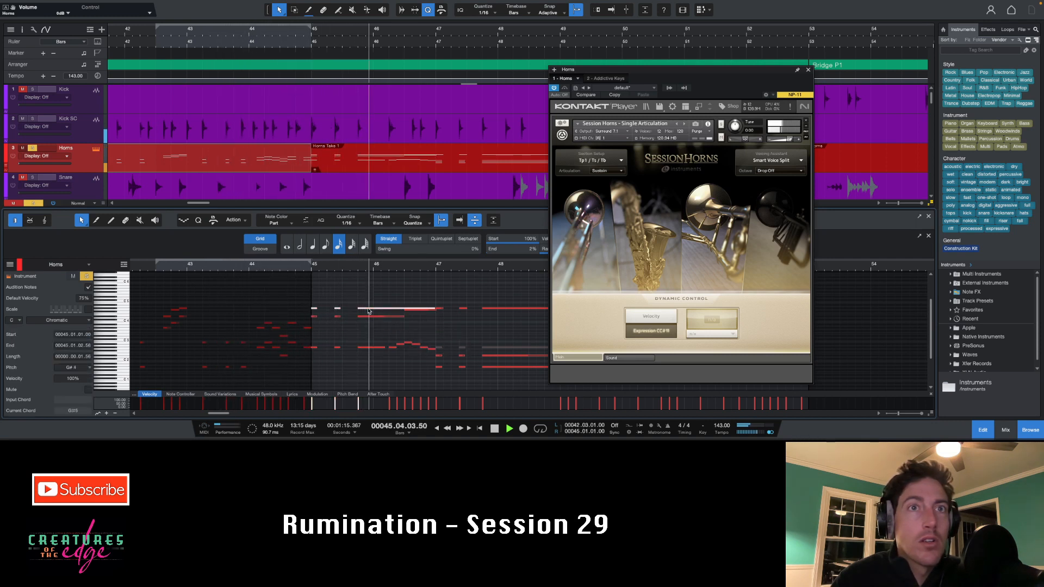
click(435, 311)
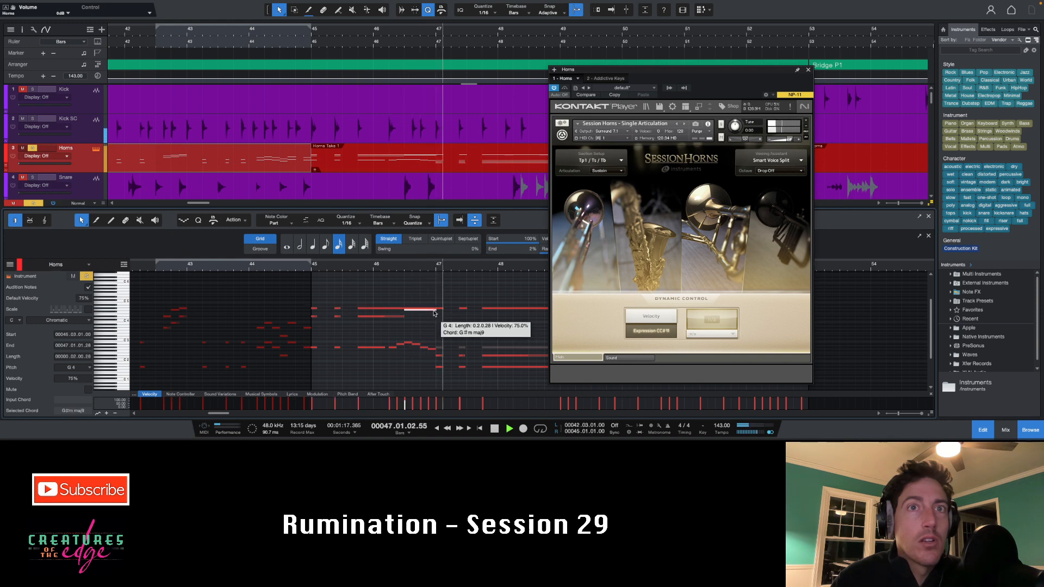
key(Right)
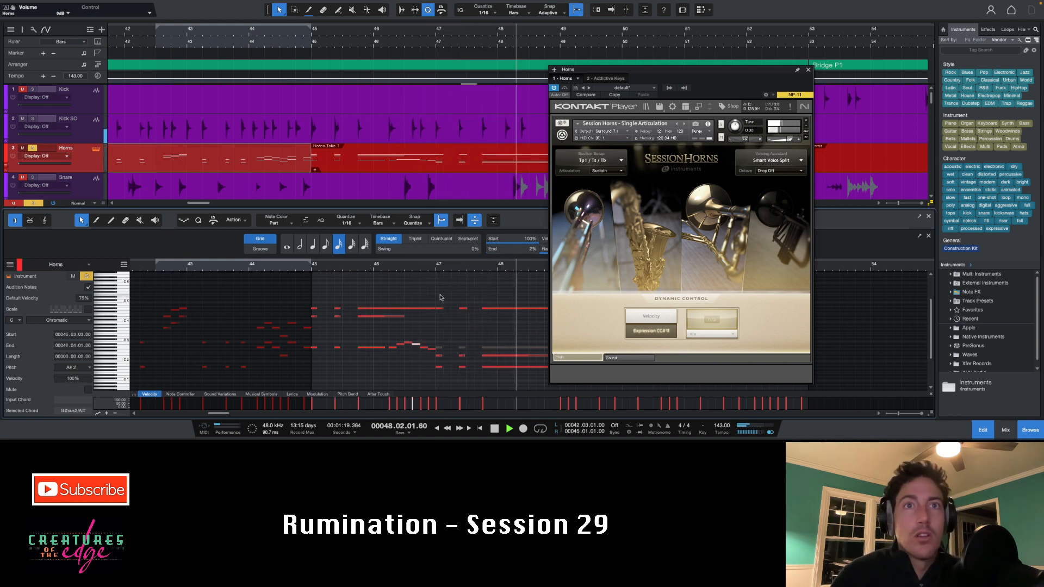
Lower the three G#4 horn notes starting at bar 47 an octave to G#3.
drag(440, 297, 505, 313)
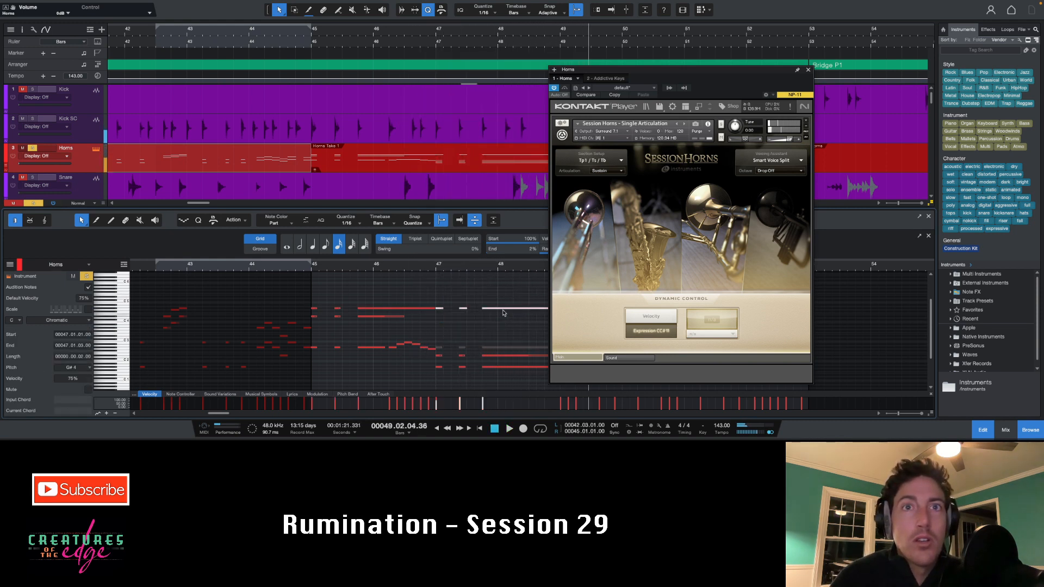
click(501, 308)
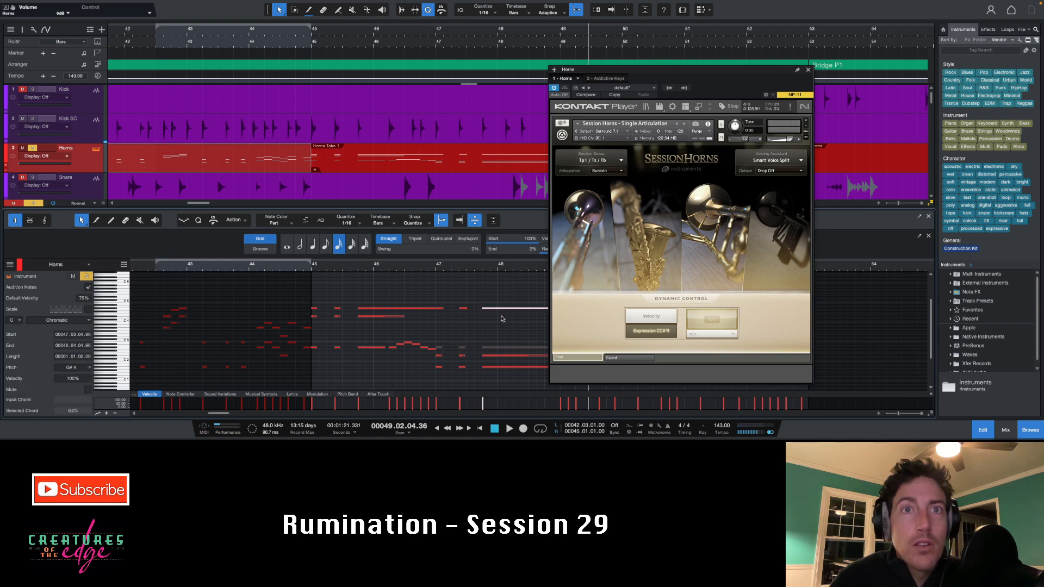
drag(501, 300, 439, 330)
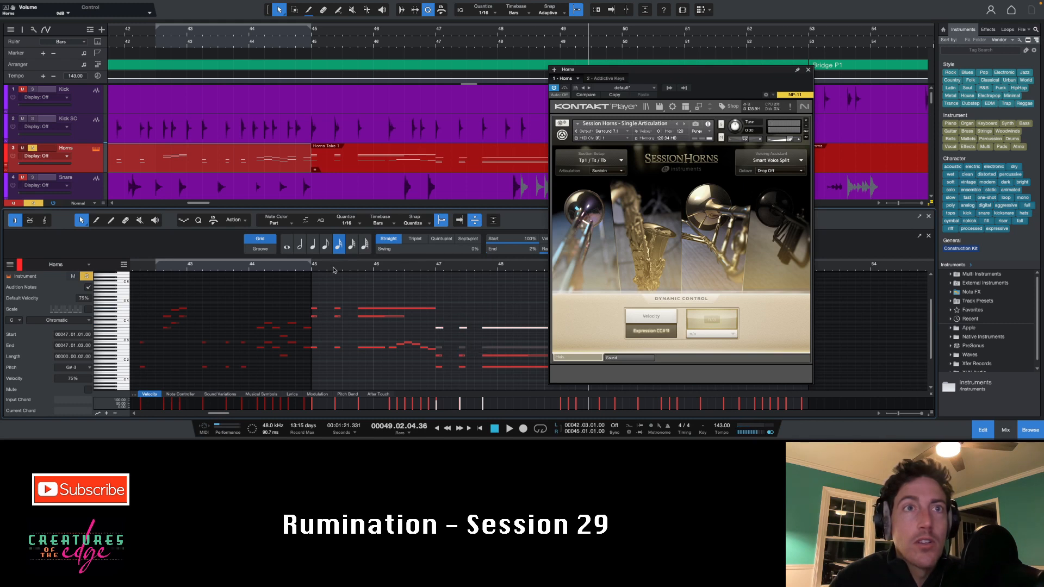
Play the part from bar 45, shorten the D#4 note at 45.04.01 to two beats, and close the Session Horns window.
key(space)
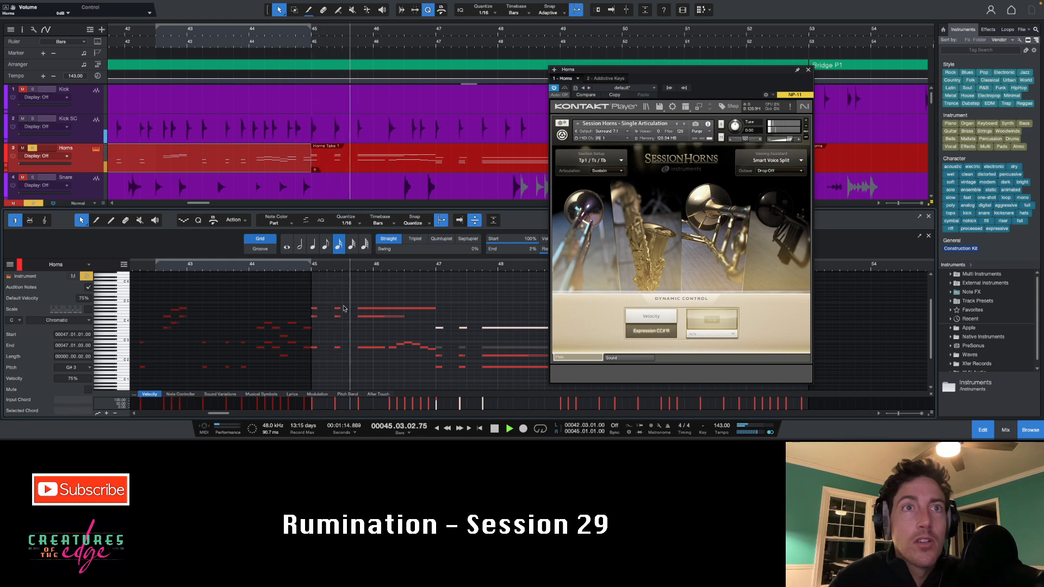
drag(404, 318, 386, 321)
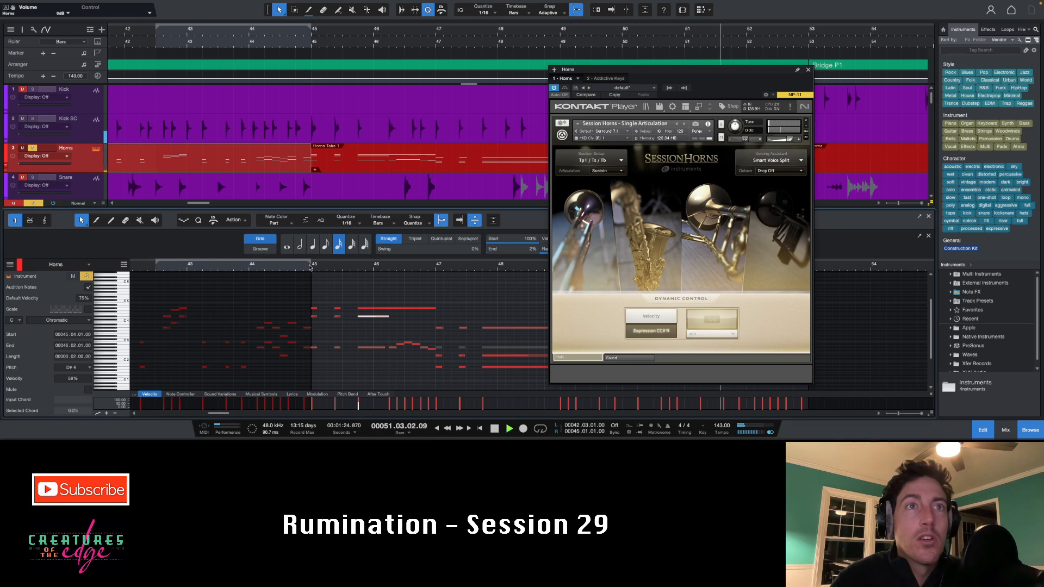
click(808, 71)
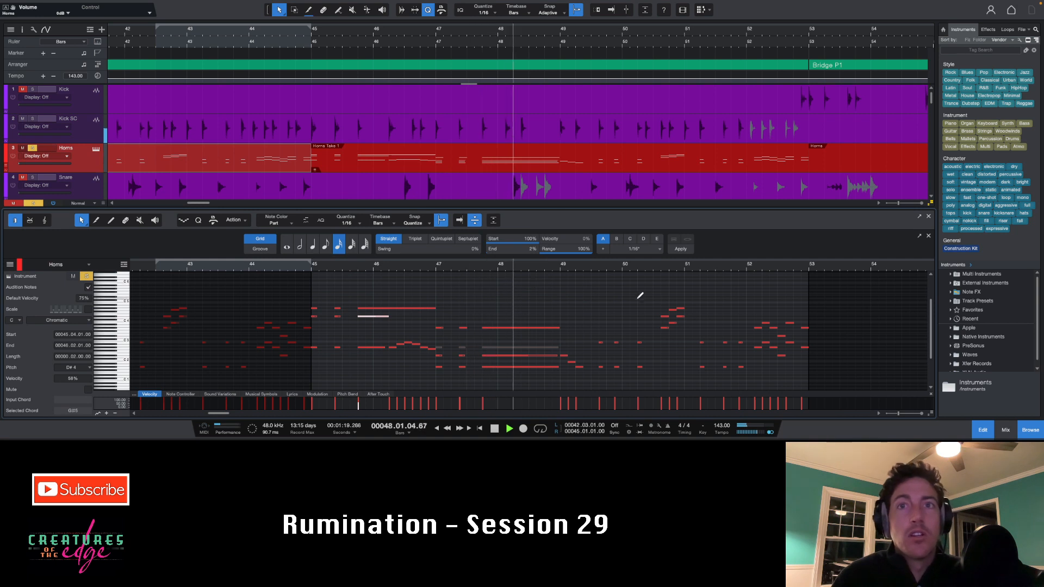
Lower the last two notes of the lower voice in the bar 50 run, ending on G#3 at 50.04.03, and play the run.
ctrl+scroll(639, 299, down, 3)
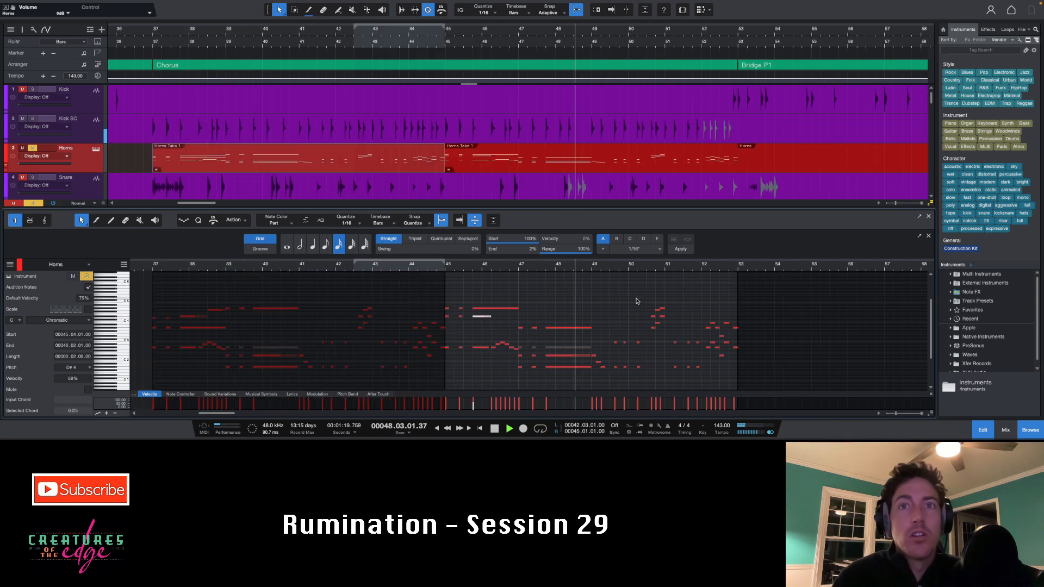
key(space)
click(653, 328)
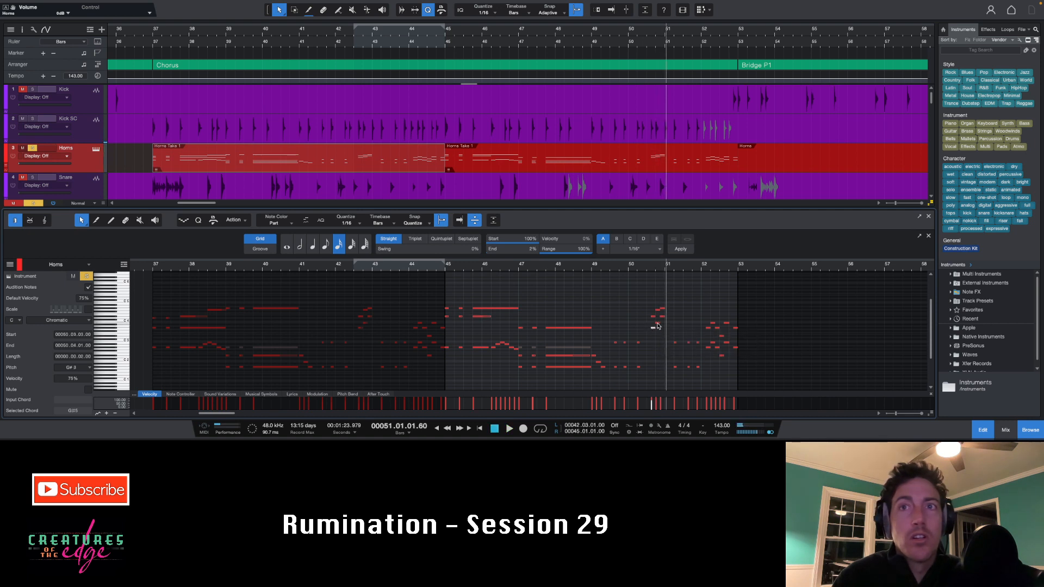
click(658, 324)
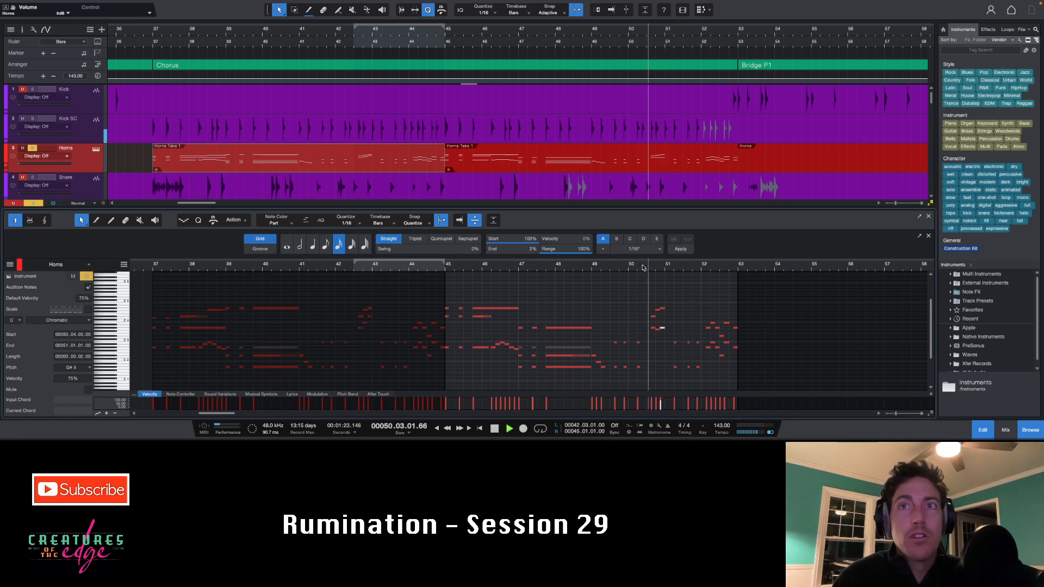
key(space)
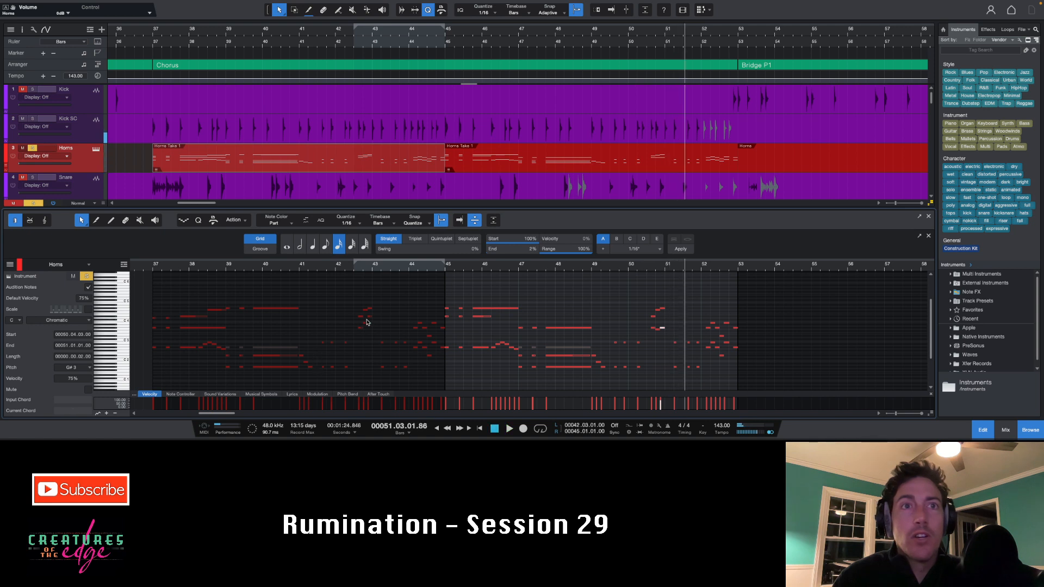
Lower the B3 and following D#4 in the lower voice of the bar 42 run, ending on G#3 at 42.04.03, and play it.
click(361, 328)
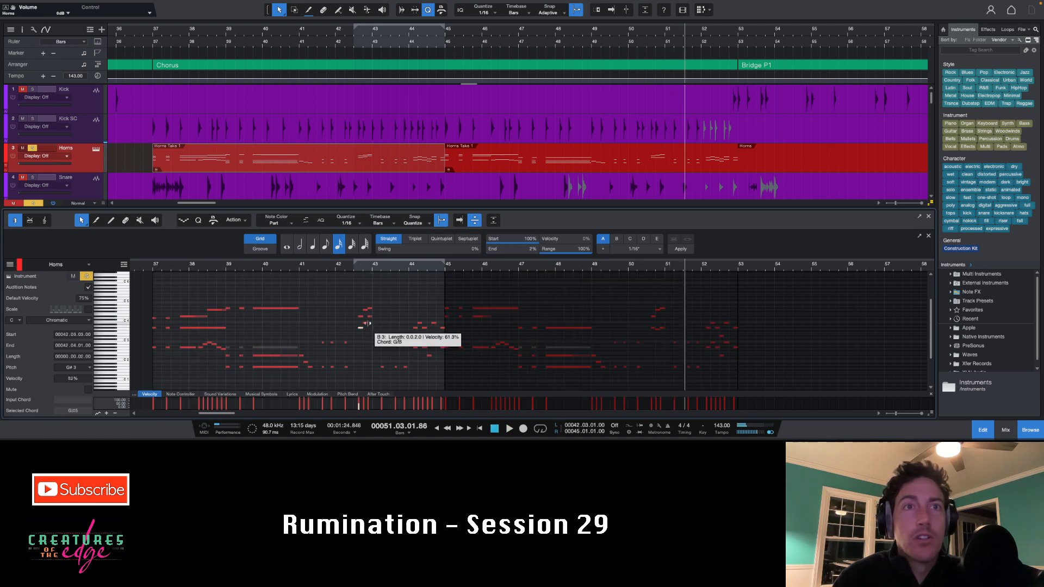
click(364, 326)
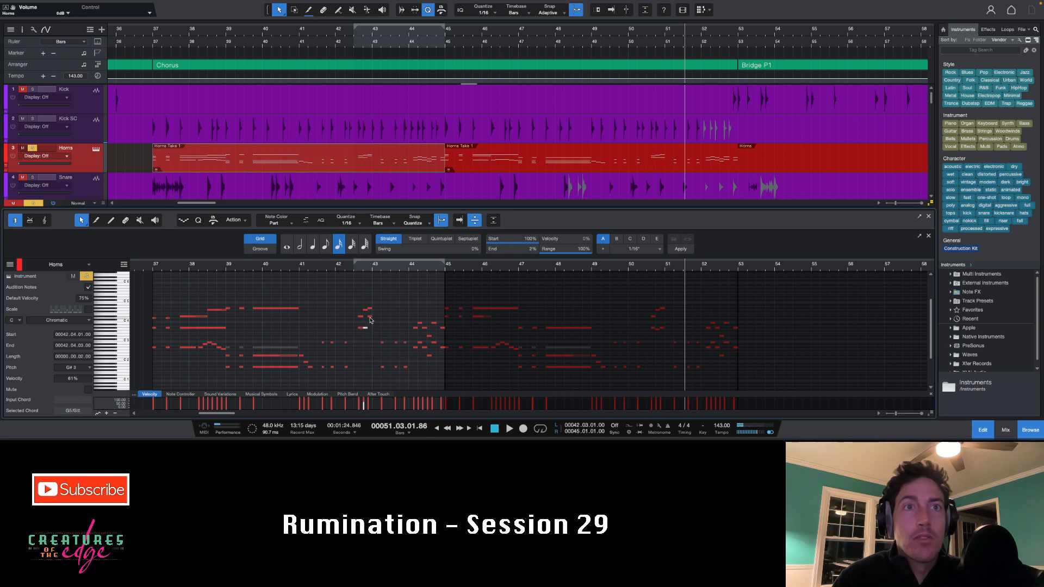
click(364, 329)
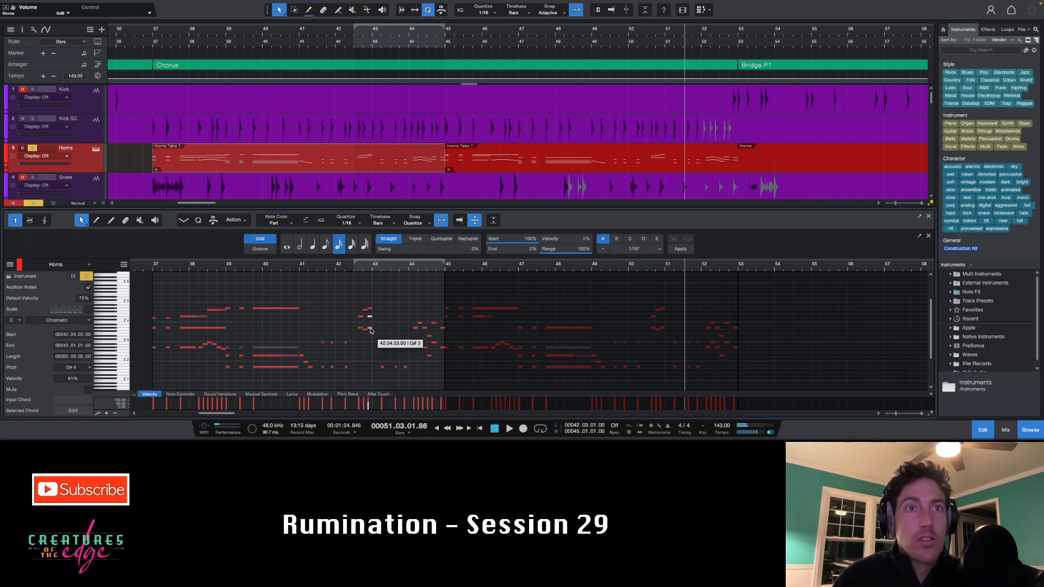
drag(370, 330, 371, 329)
click(359, 268)
key(space)
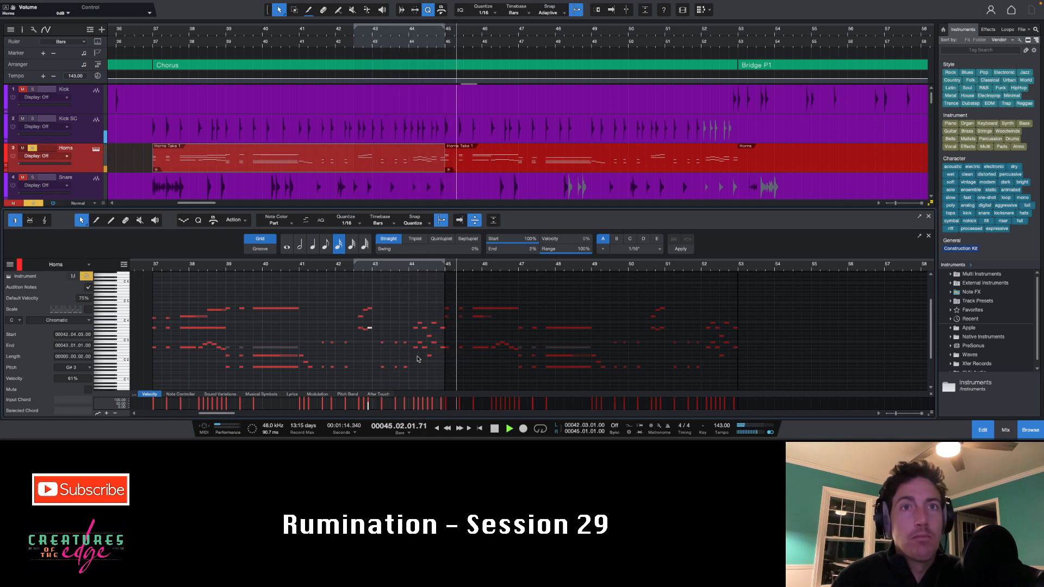
Examine the G#4 and G#2 notes opening bar 45 and the G#2 note just before them, and play the transition.
click(447, 309)
key(space)
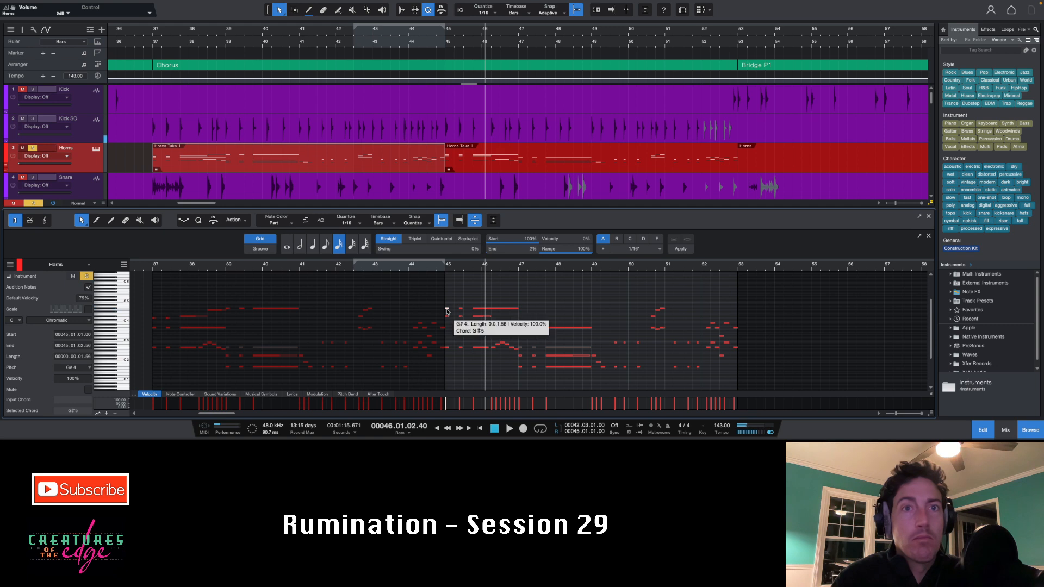
scroll(446, 311, up, 5)
drag(357, 311, 358, 310)
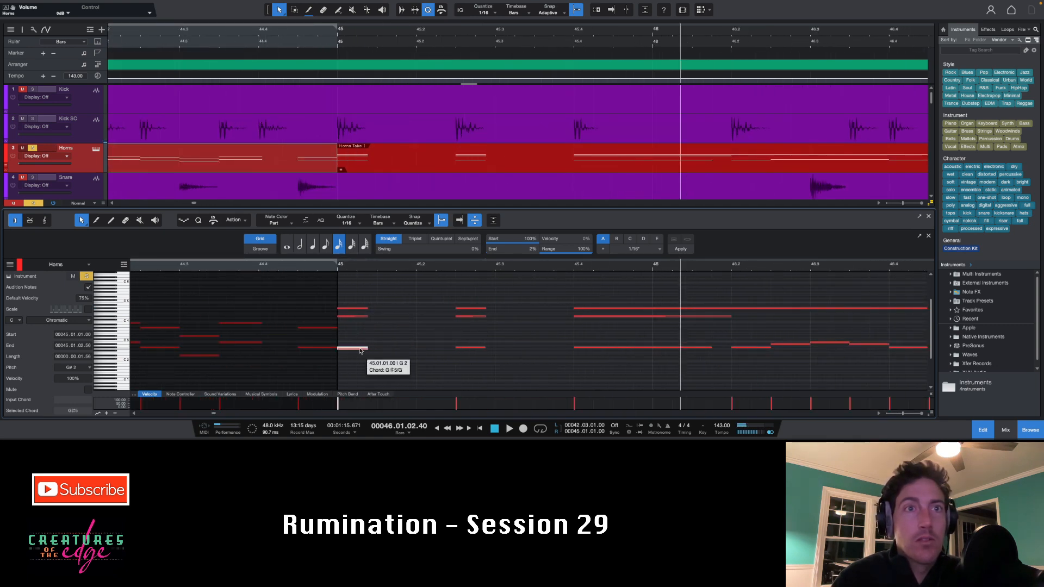
click(330, 348)
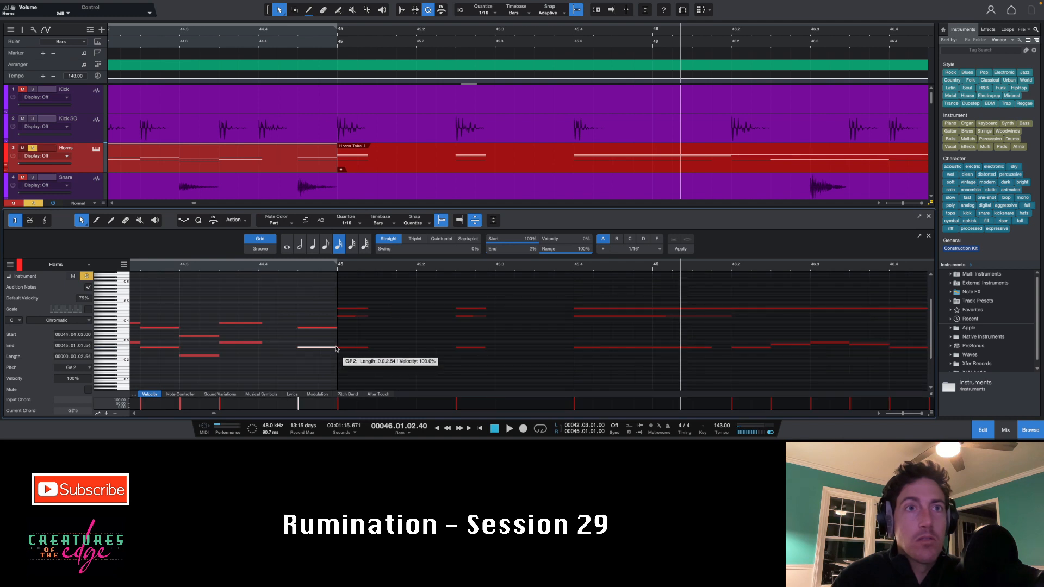
key(space)
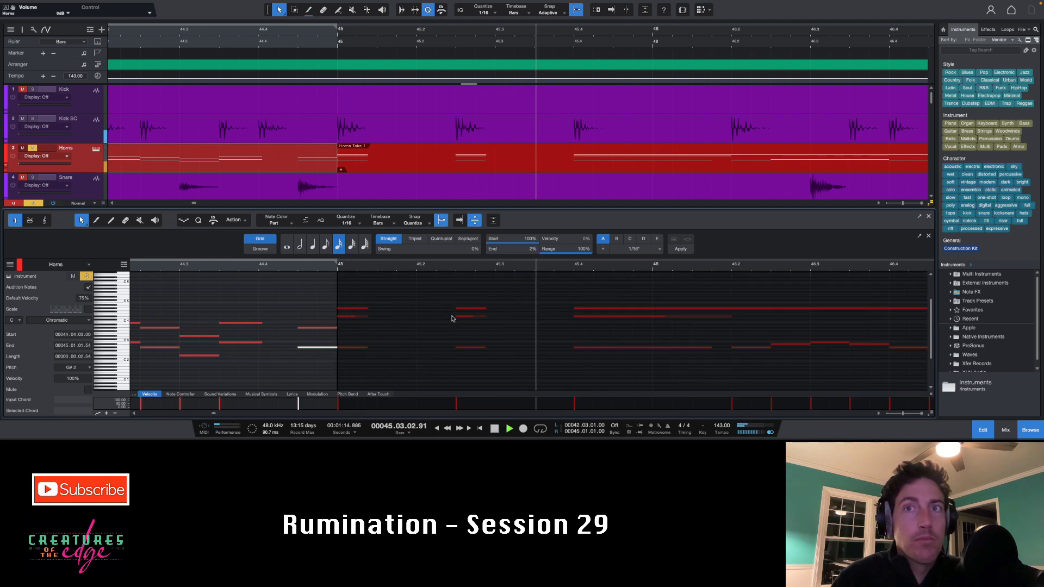
Raise the moving line from 46.02.01 an octave to start on G#3, and extend the G#2 note at 45.04.01 to bar 47.
scroll(452, 318, down, 10)
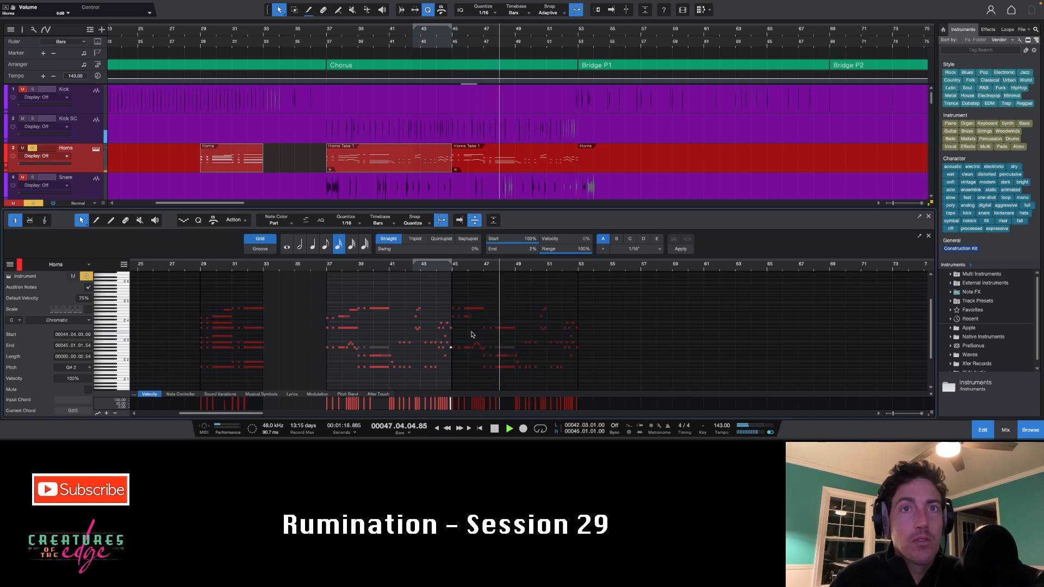
click(477, 347)
scroll(478, 348, up, 8)
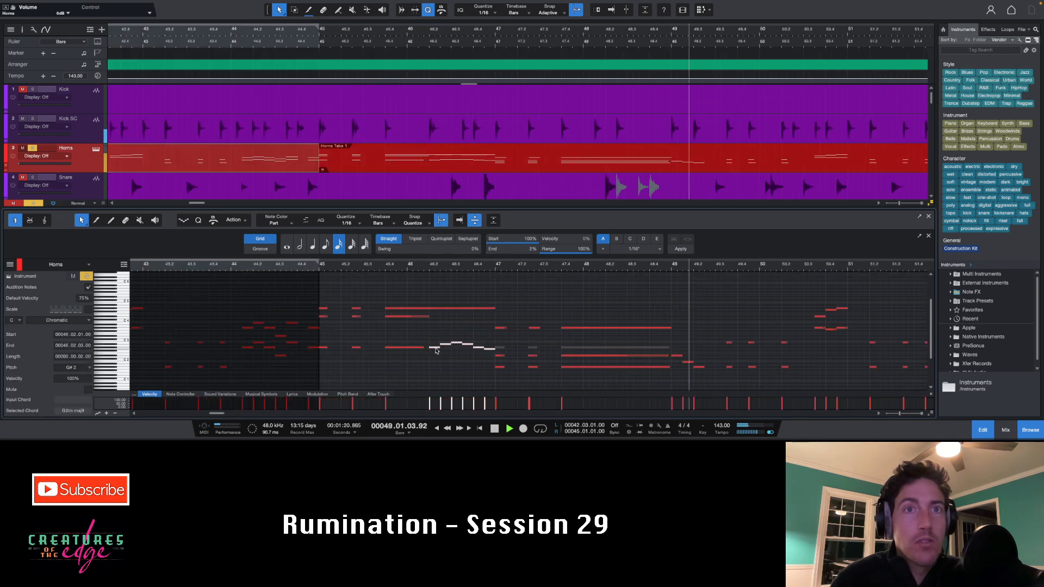
drag(433, 350, 432, 328)
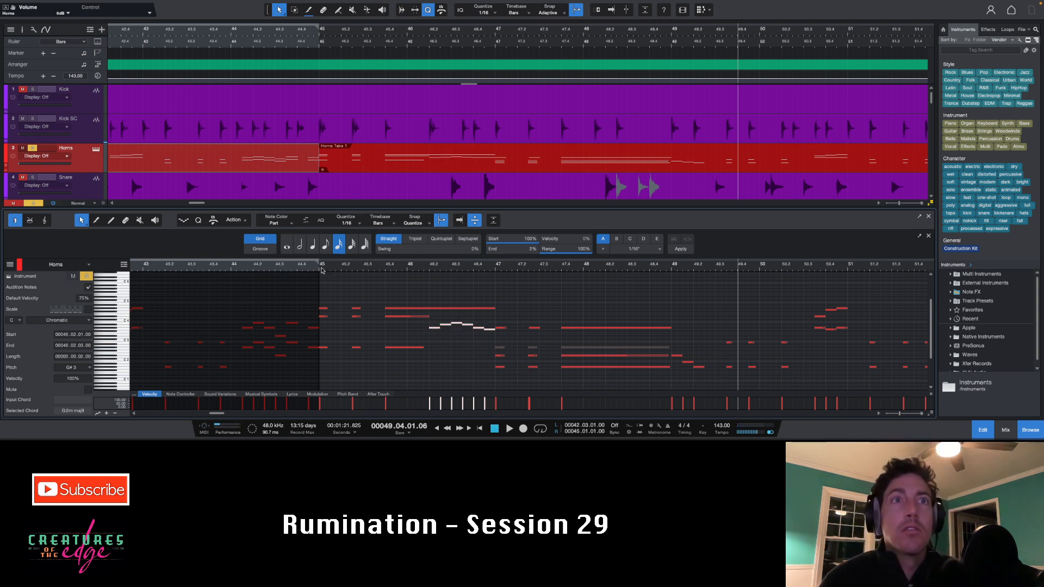
key(space)
drag(424, 347, 496, 349)
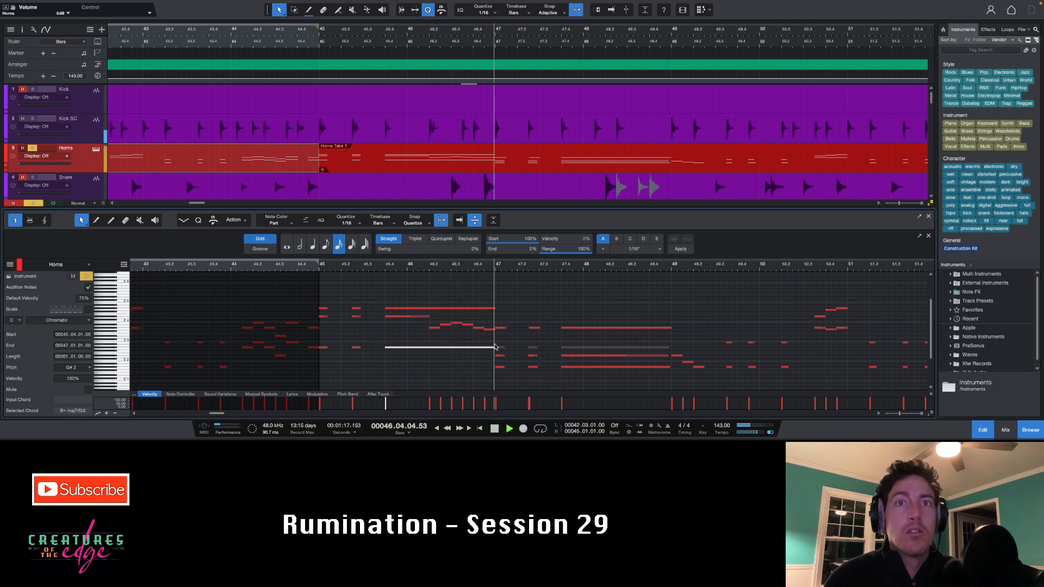
Lower the three repeated B2 horn notes in bar 51 to G#2 and play the part from bar 49.
key(w)
key(w)
key(w)
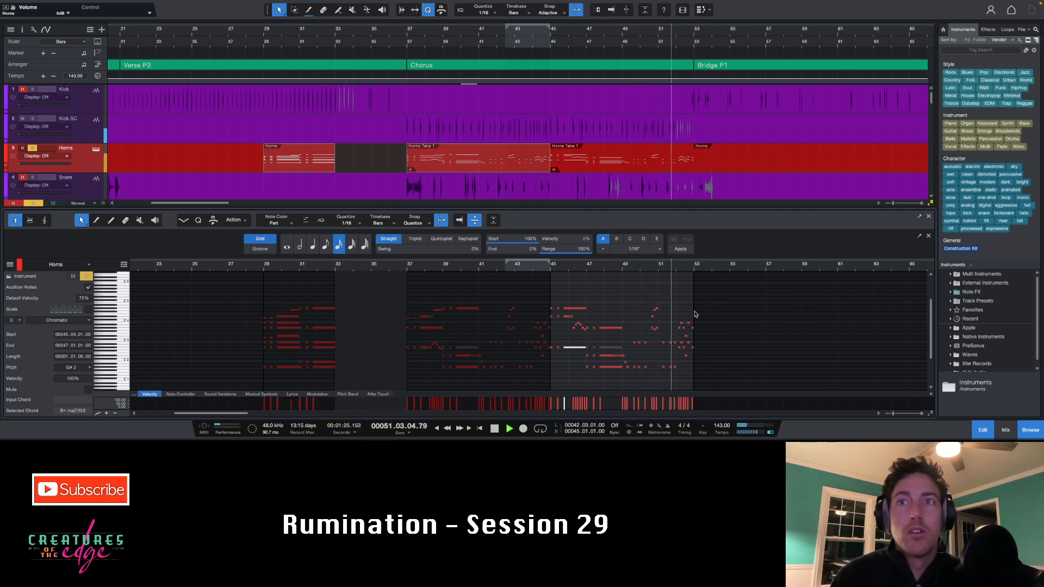
drag(660, 335, 672, 349)
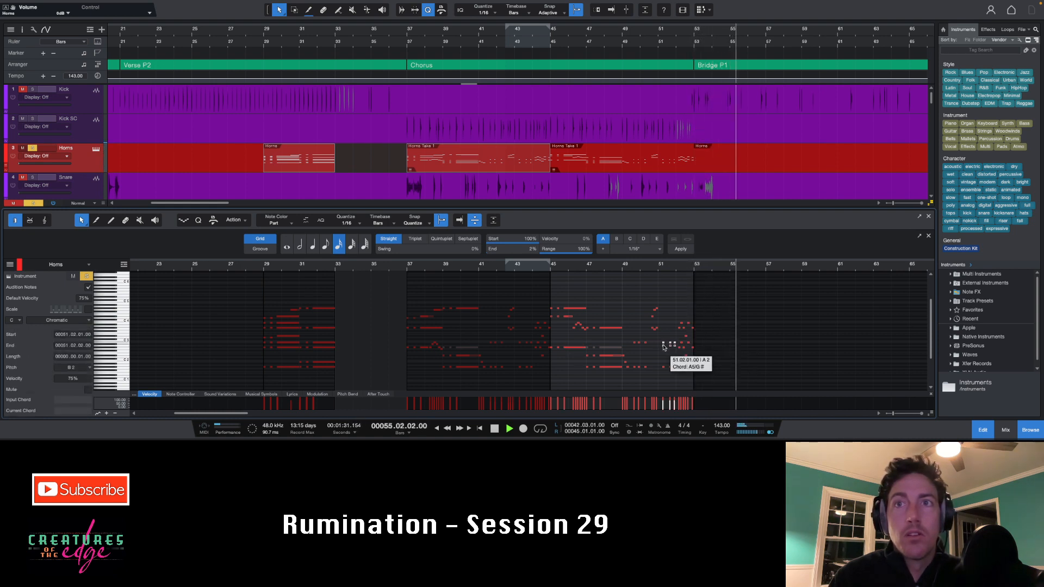
key(Down)
key(Down)
key(Down)
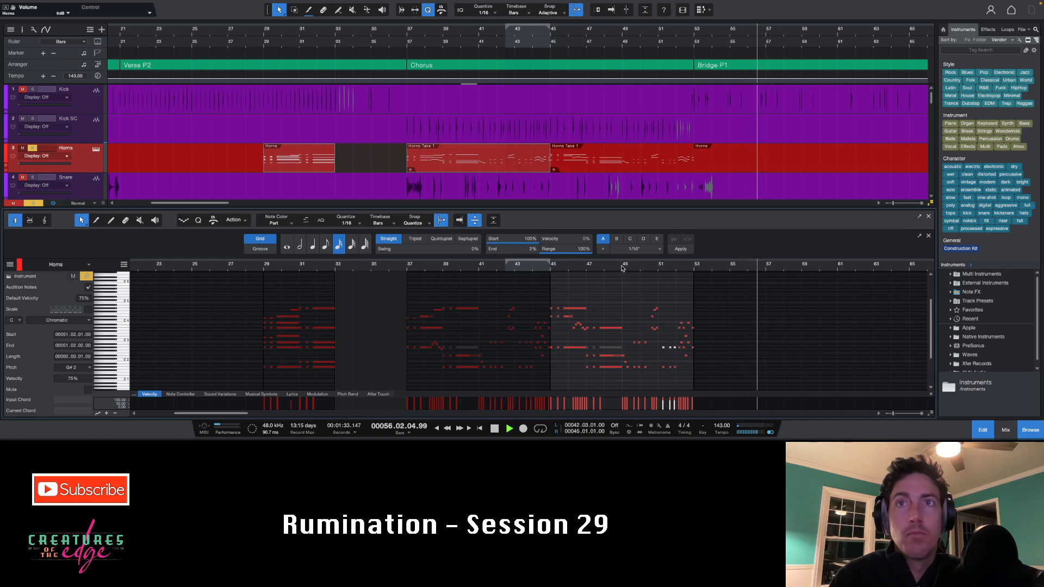
key(space)
Lower the three repeated B2 horn notes in bar 43 to G#2 during playback.
drag(517, 339, 533, 347)
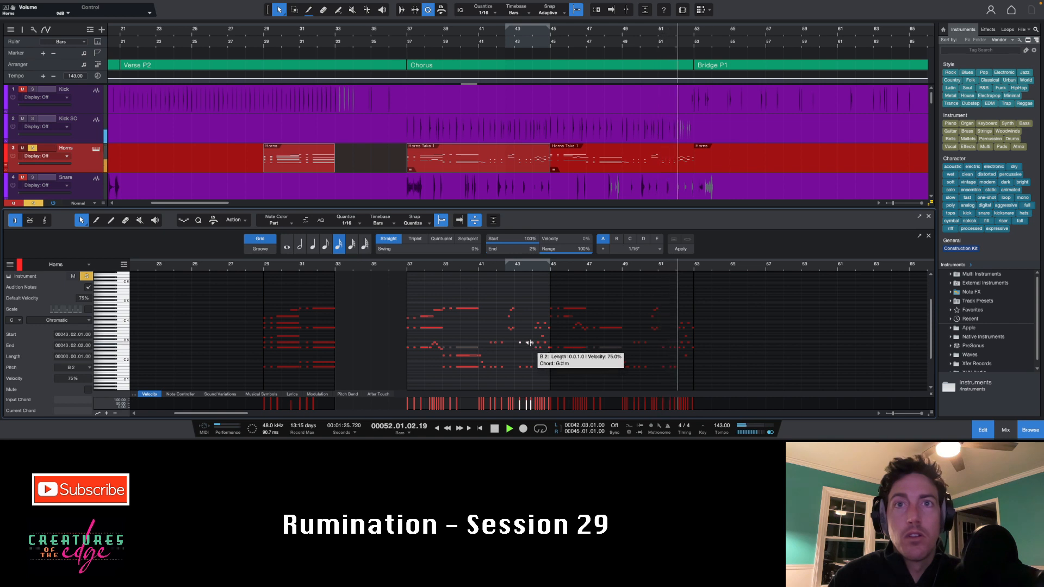
key(Down)
key(Down)
key(Down)
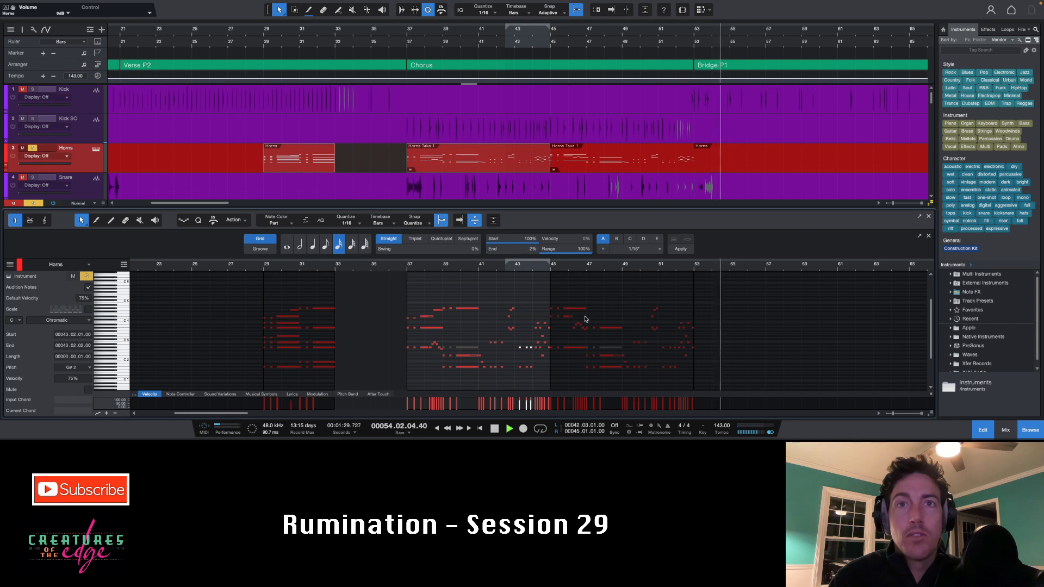
Try humanizing the moving horn line in bar 46 with velocity -15% to 15% and note start -0.00.25 to 0.00.25.
click(409, 265)
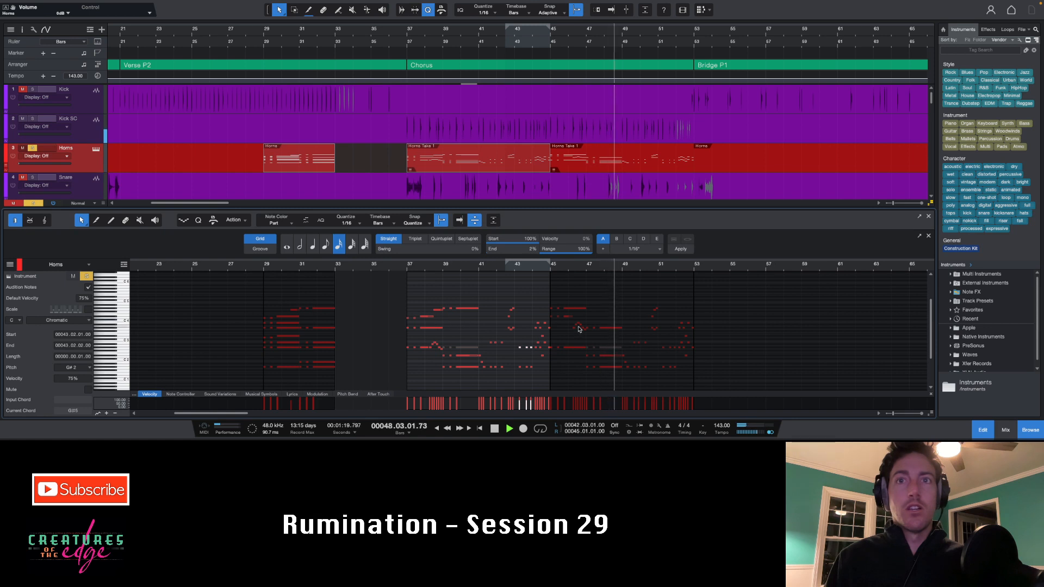
drag(572, 323, 581, 329)
scroll(581, 330, up, 5)
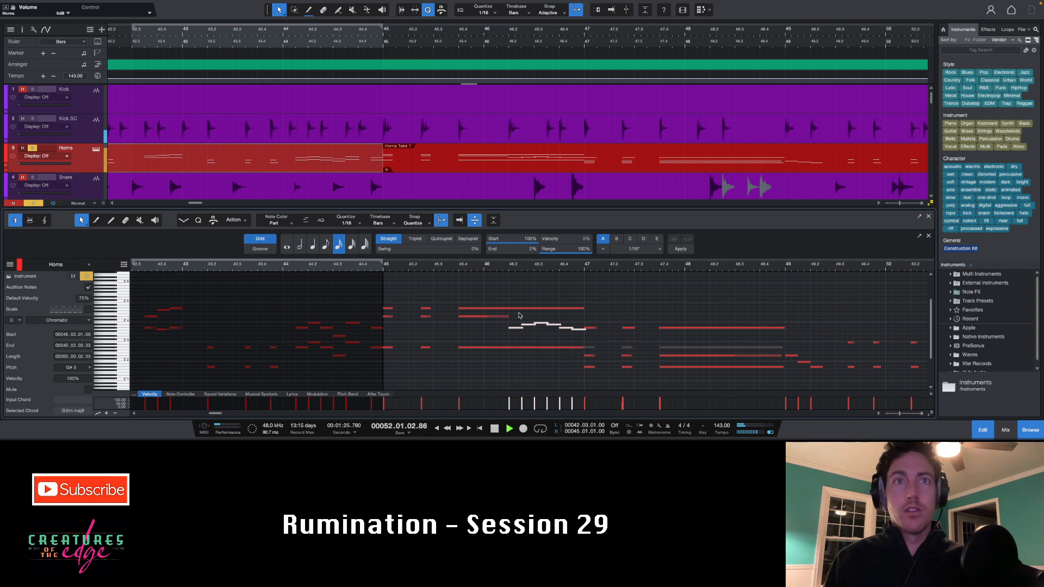
right_click(535, 330)
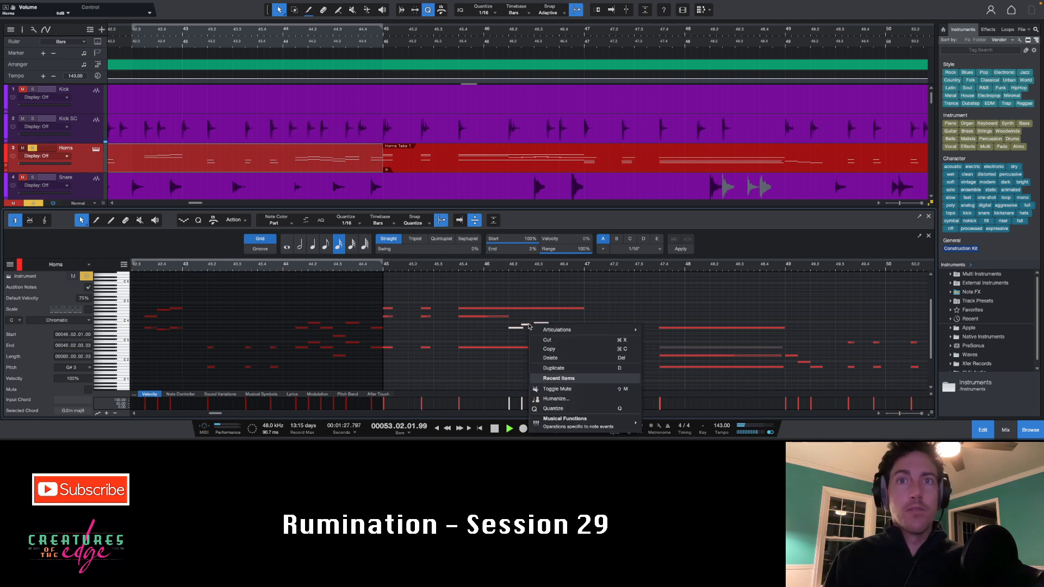
click(558, 402)
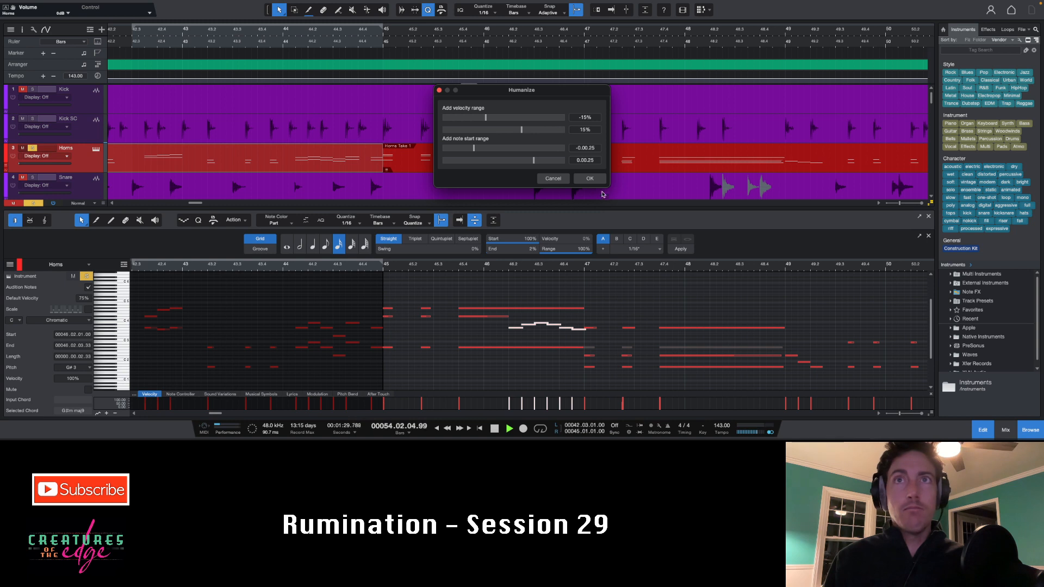
click(591, 178)
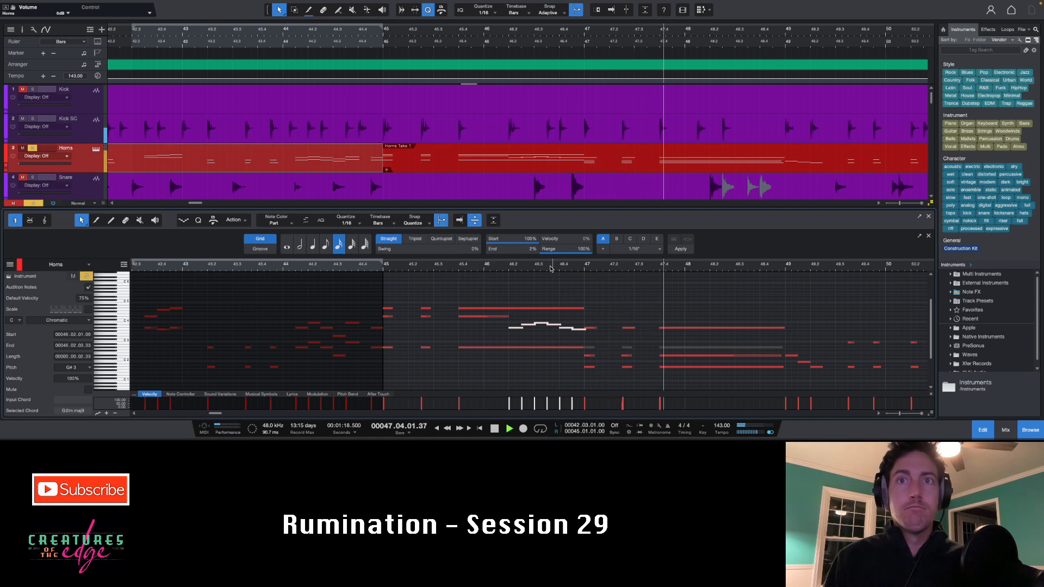
key(ctrl+z)
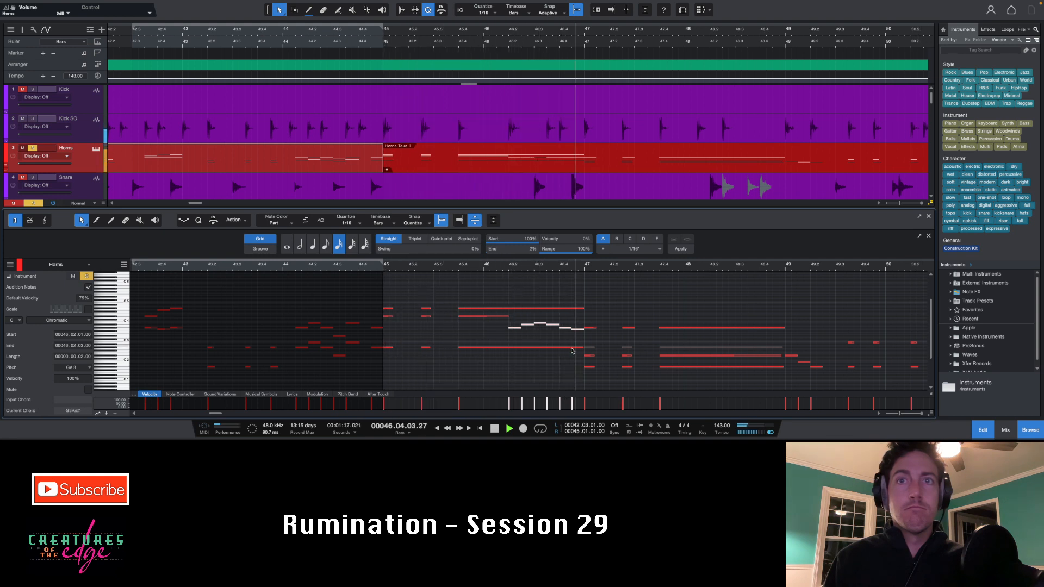
Humanize the selected moving line in bar 46, keeping the velocity range of ±15% and the note start range of ±0.00.25.
right_click(544, 326)
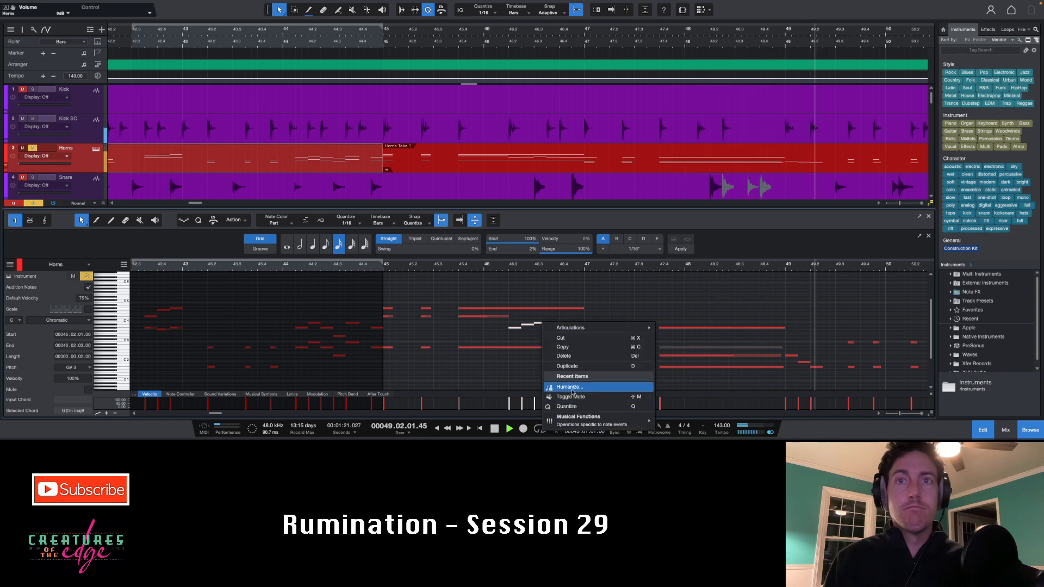
click(570, 387)
click(589, 179)
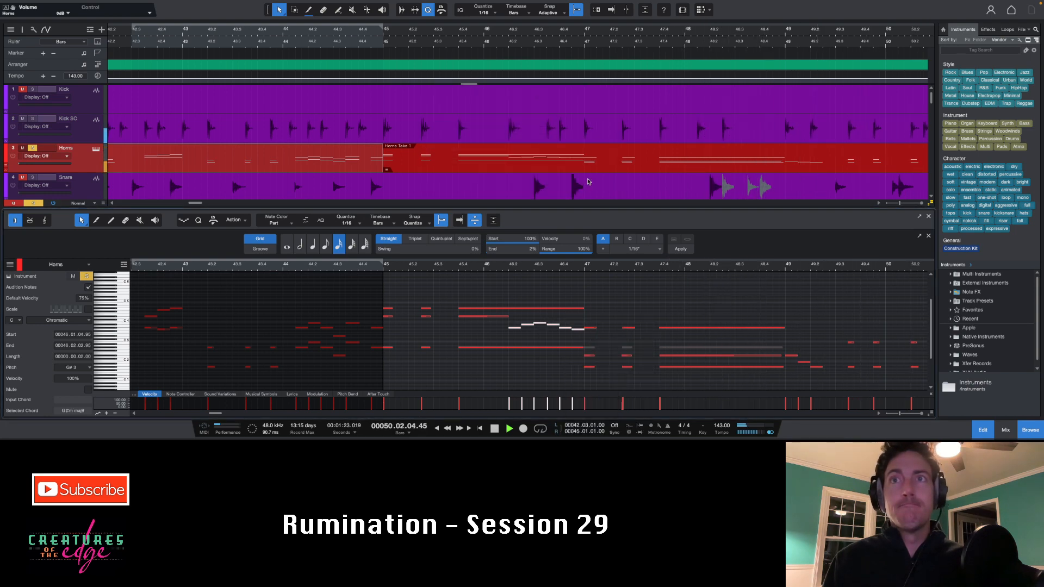
Play the Verse P2 horn clip at bar 29 with the Horns track unsoloed, mute that clip, and stop playback.
scroll(674, 283, down, 5)
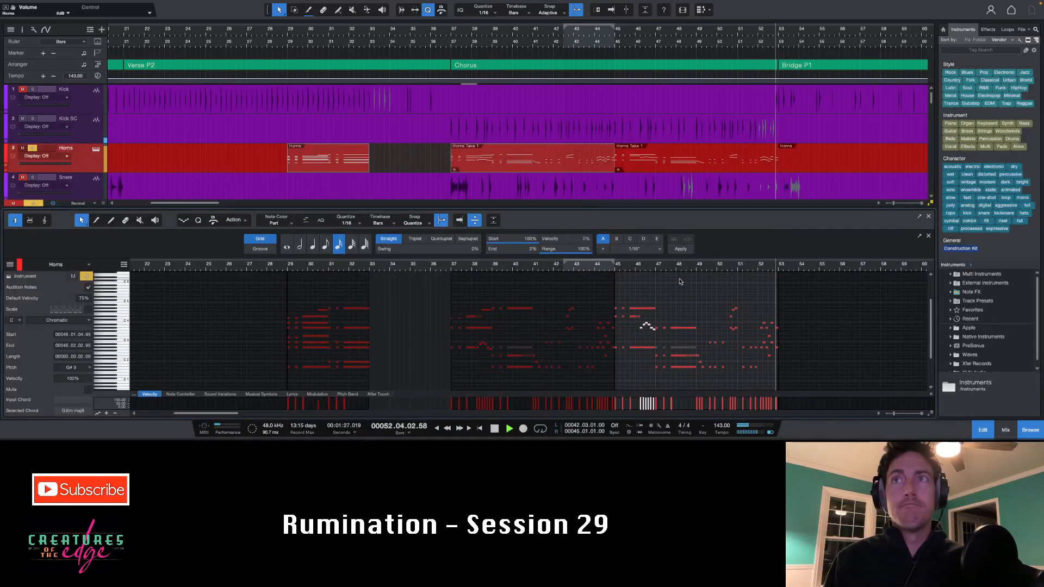
scroll(585, 181, down, 1)
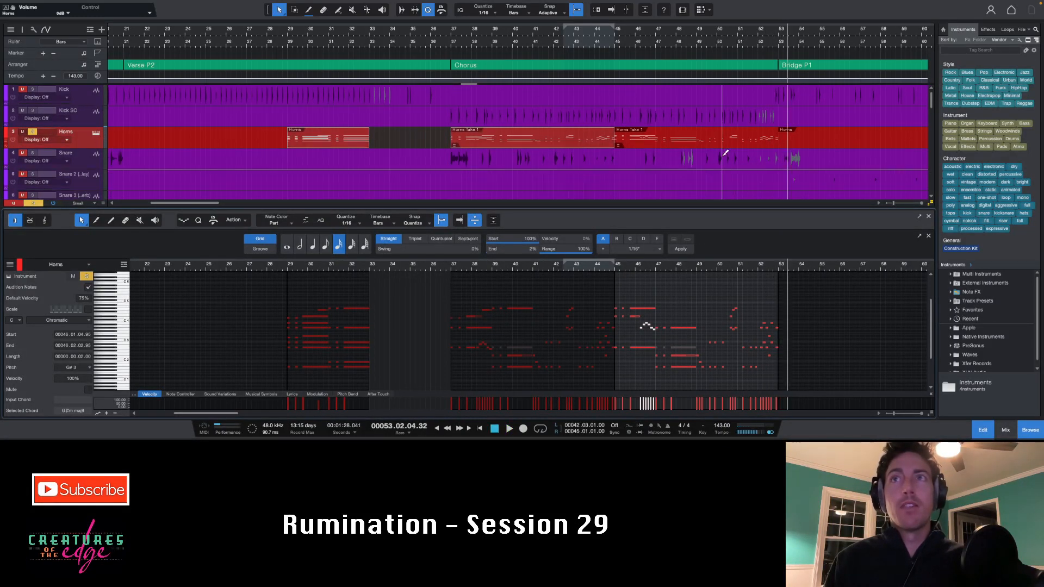
click(342, 133)
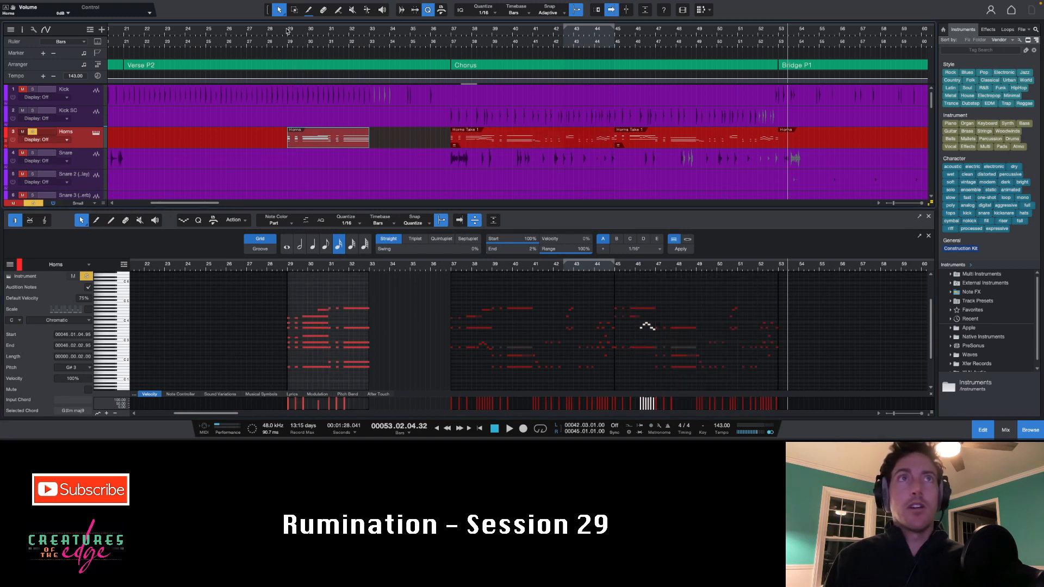
key(space)
click(32, 132)
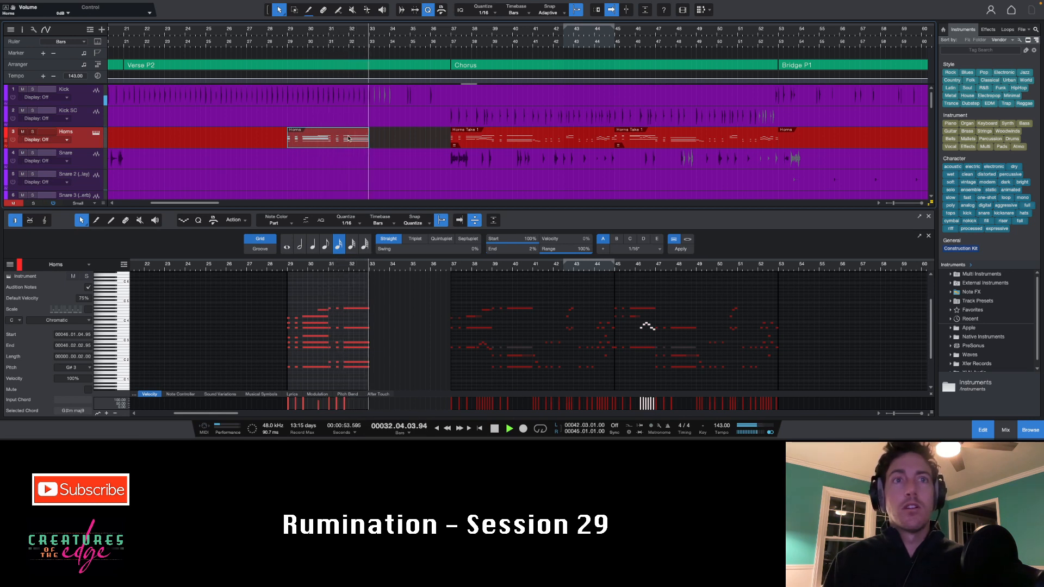
click(326, 138)
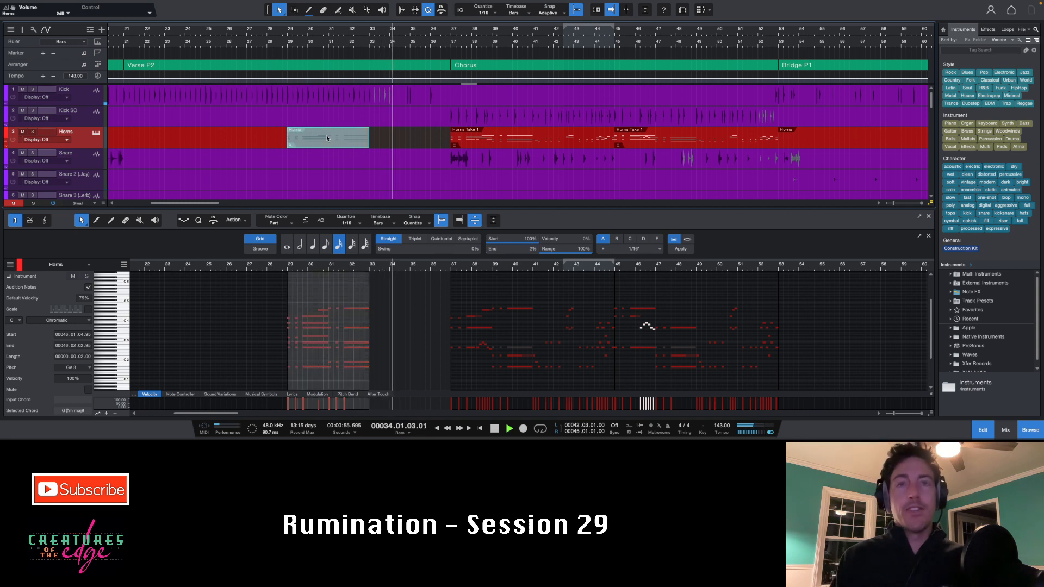
key(space)
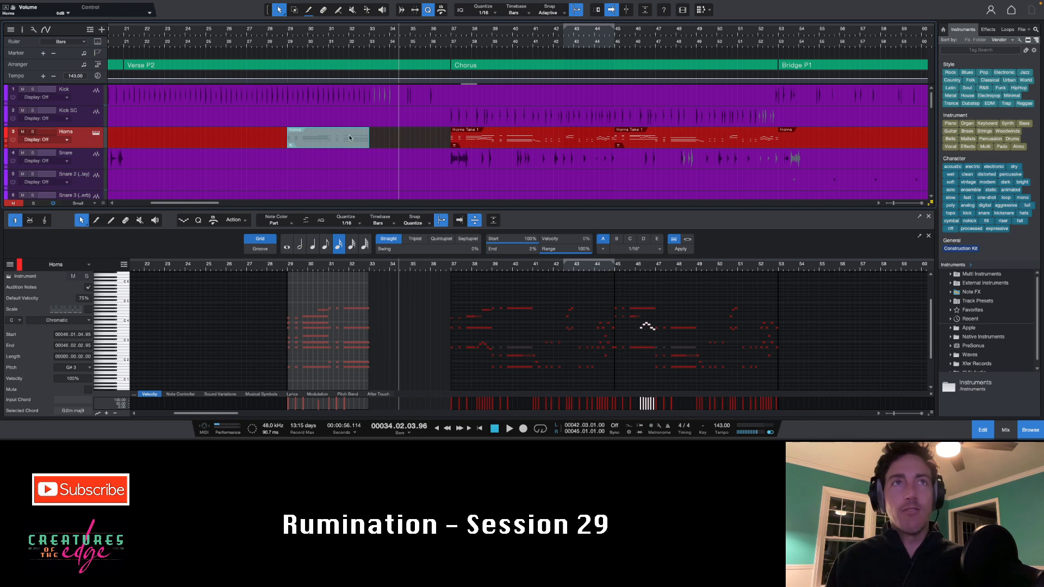
Show more of the arrangement and place the playhead at bar 21, the start of Verse P2.
scroll(288, 109, left, 10)
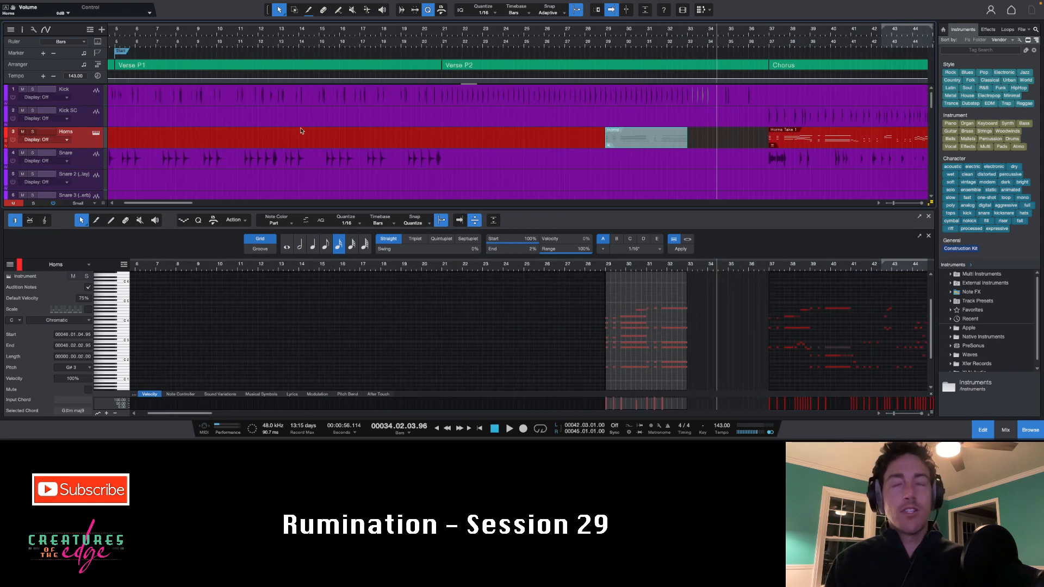
key(w)
key(shift+w)
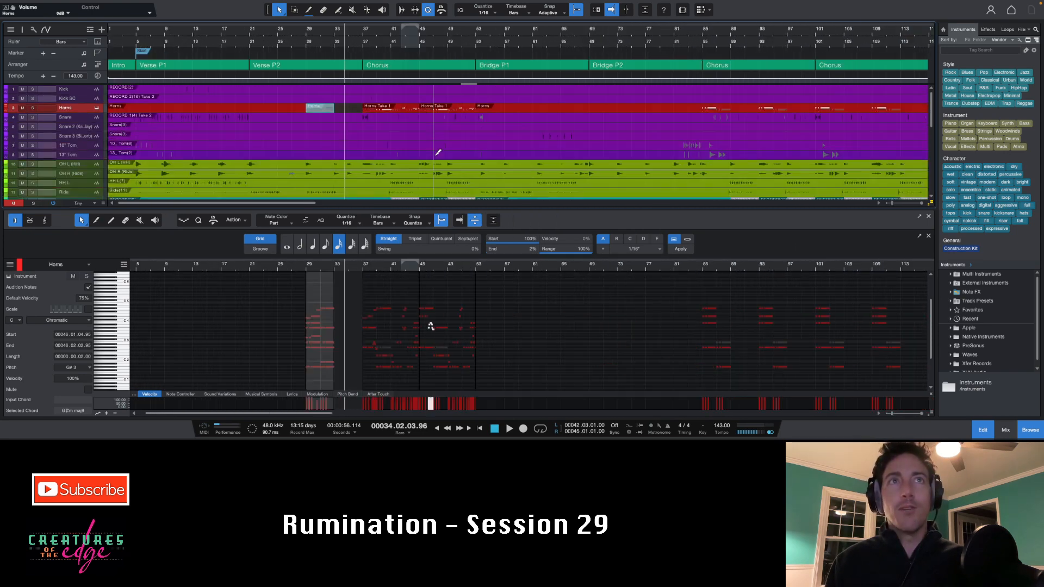
click(253, 37)
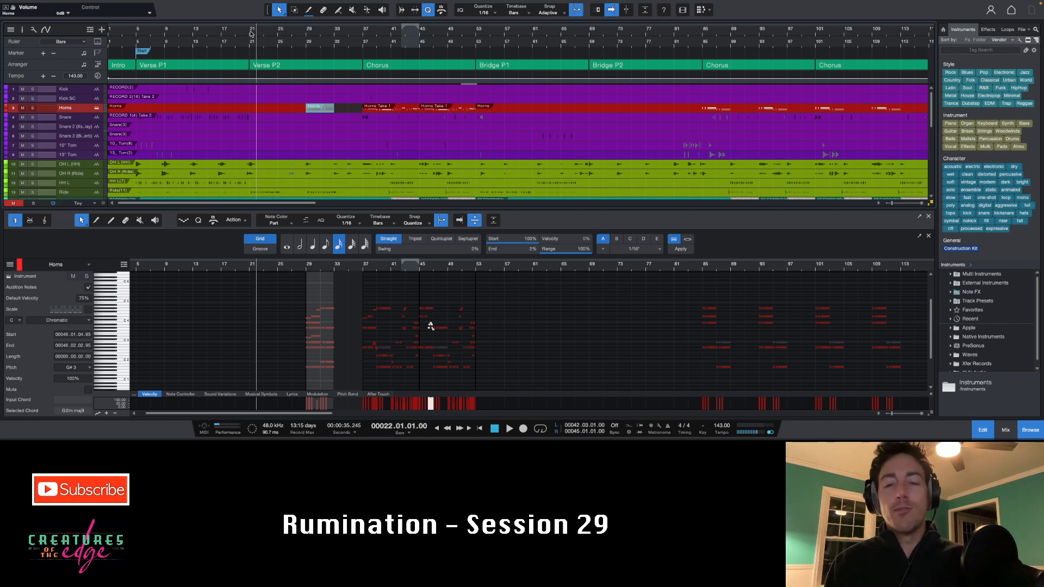
click(250, 42)
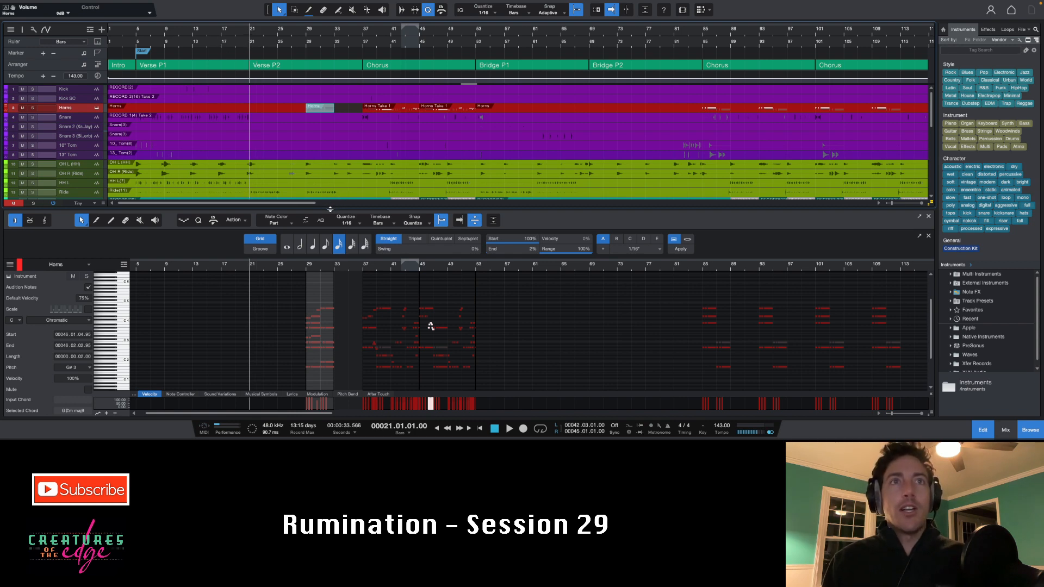
Hide the browser and close the note editor so the arrangement shows all tracks and the entire song.
drag(330, 209, 330, 355)
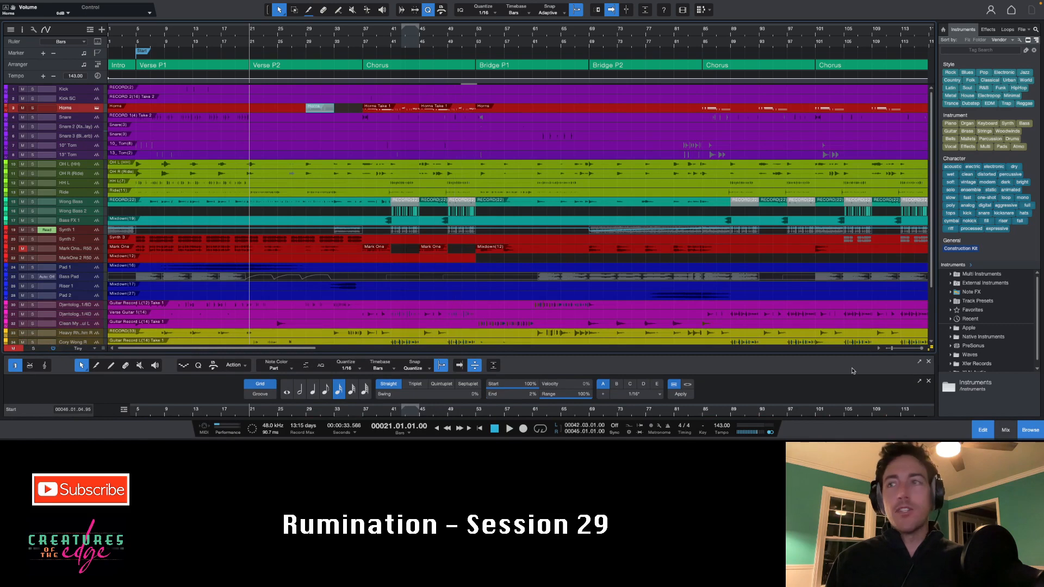
click(1020, 432)
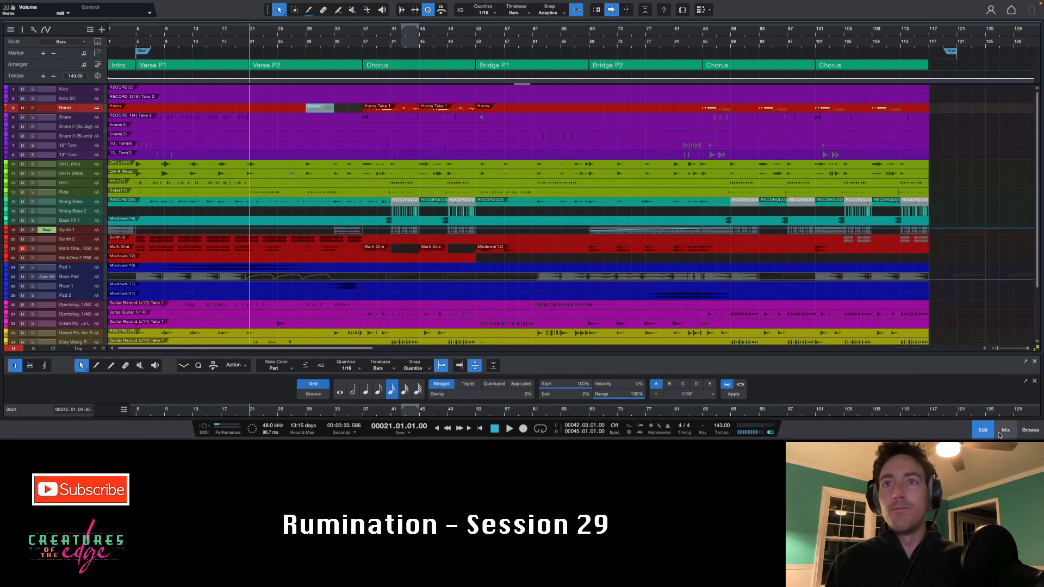
key(Escape)
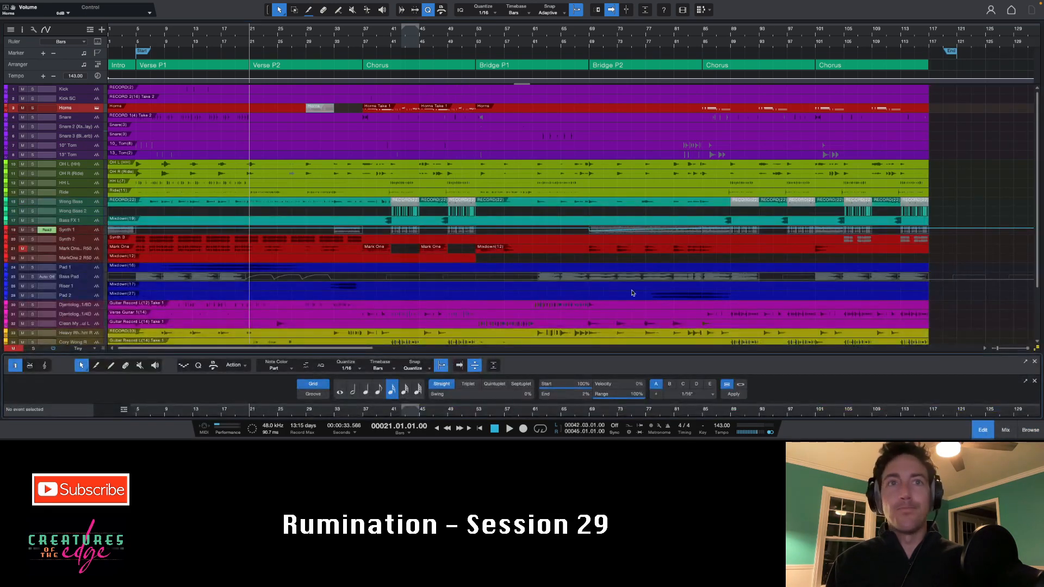
drag(536, 349, 865, 287)
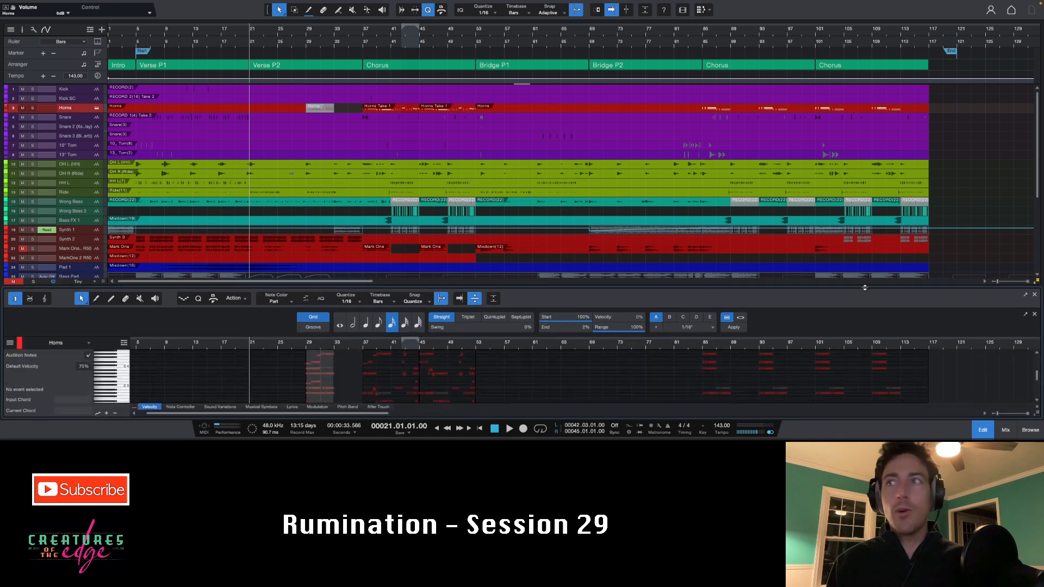
click(1035, 295)
key(w)
key(w)
key(w)
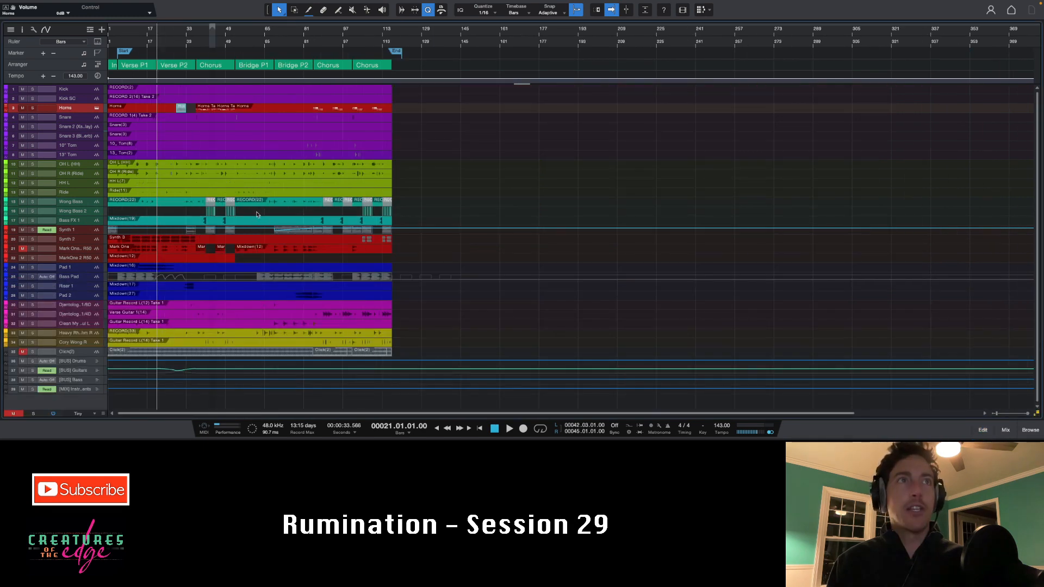
Return the playhead to bar 1 and play the full song from the beginning.
click(196, 33)
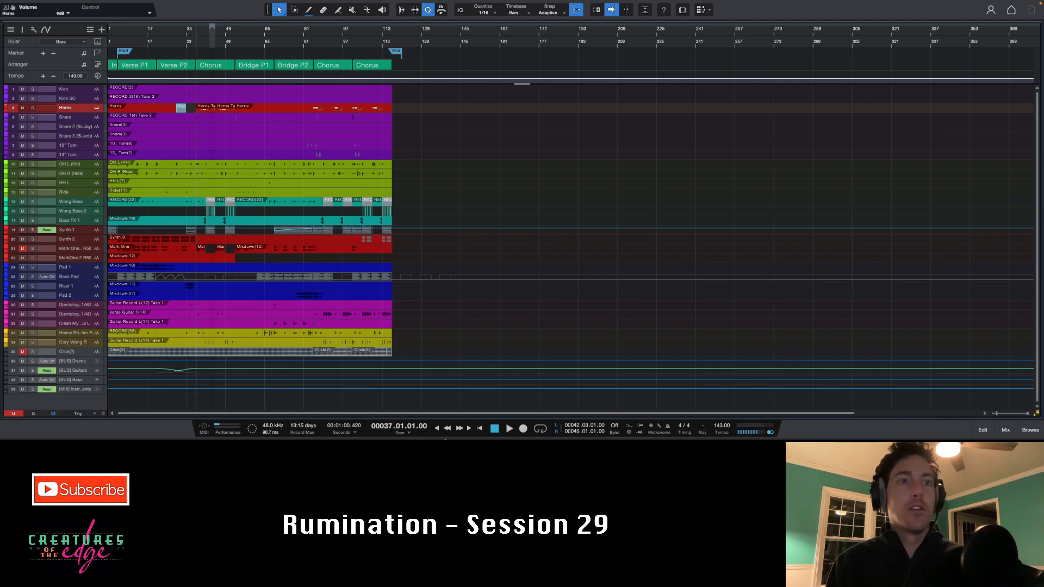
click(480, 429)
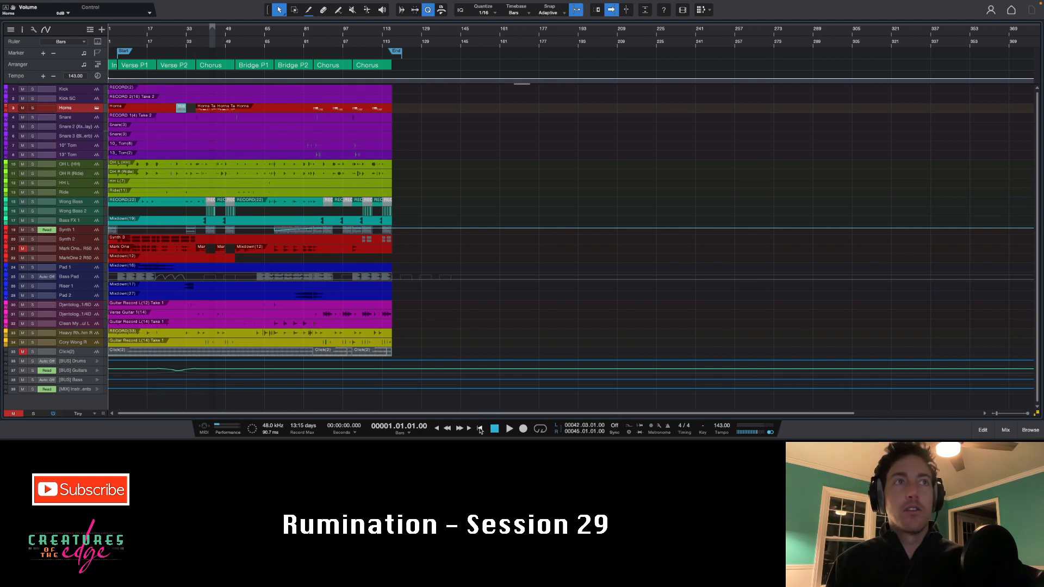
key(space)
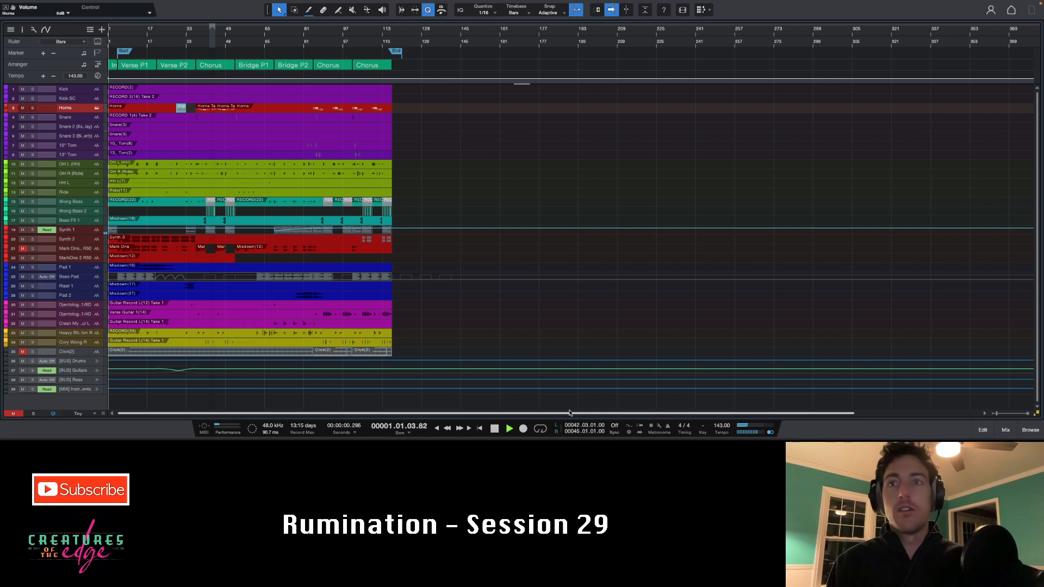
Open the mixer, turn off monitoring and record arm on the Horns channel, and set its automation mode to Off.
click(1005, 431)
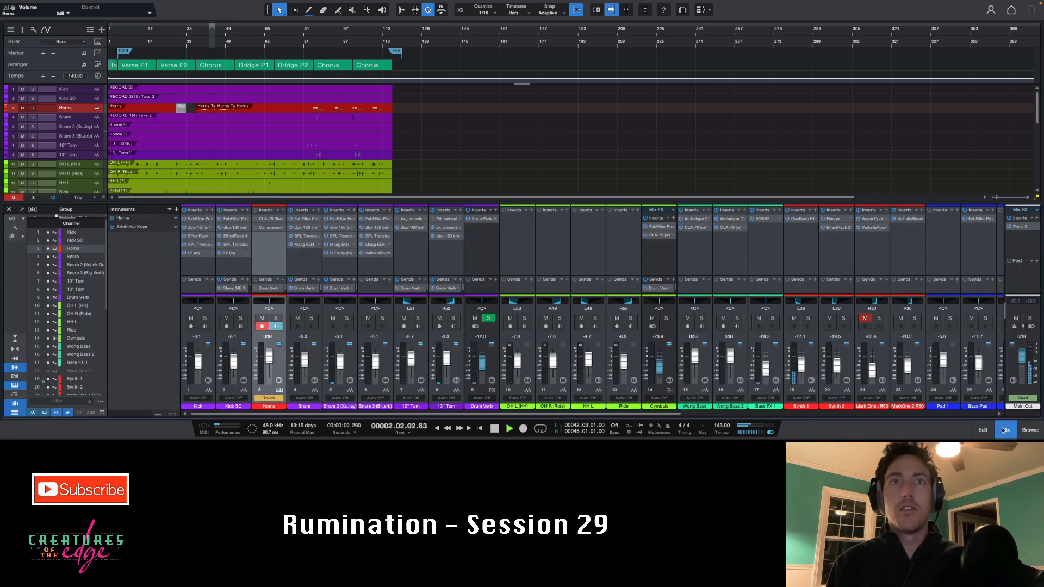
click(276, 326)
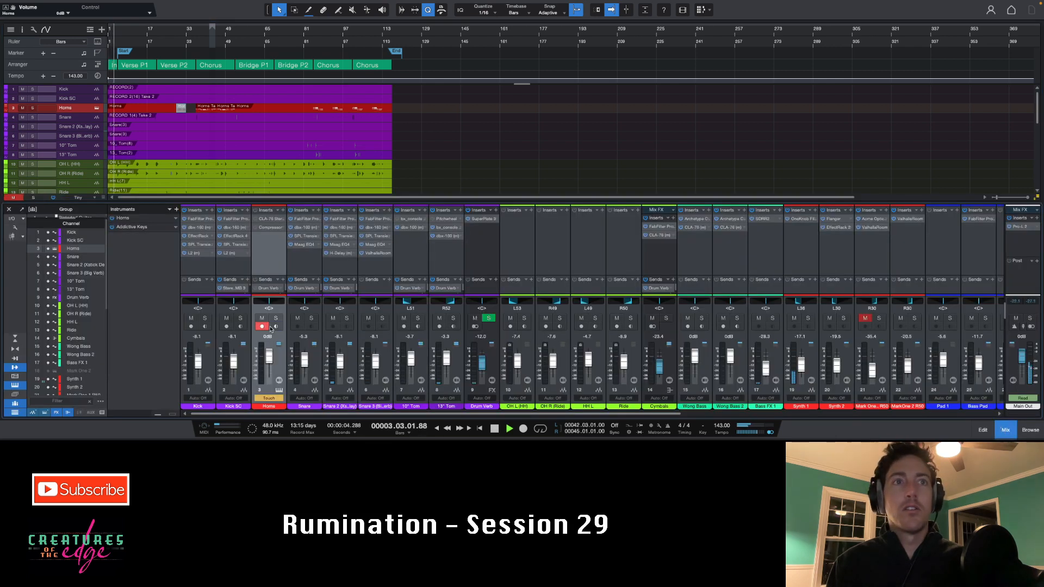
click(262, 326)
click(270, 398)
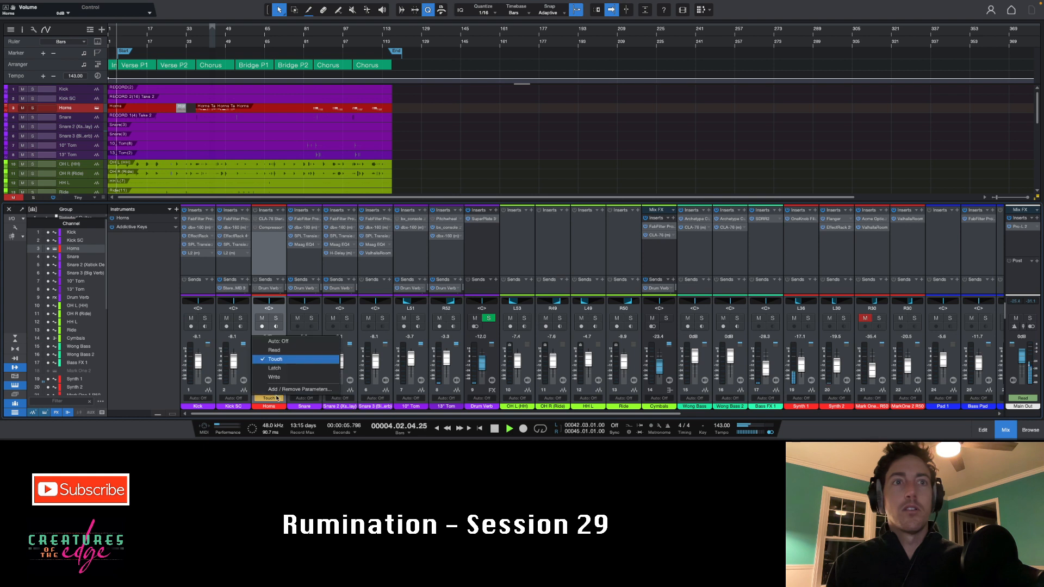
click(283, 342)
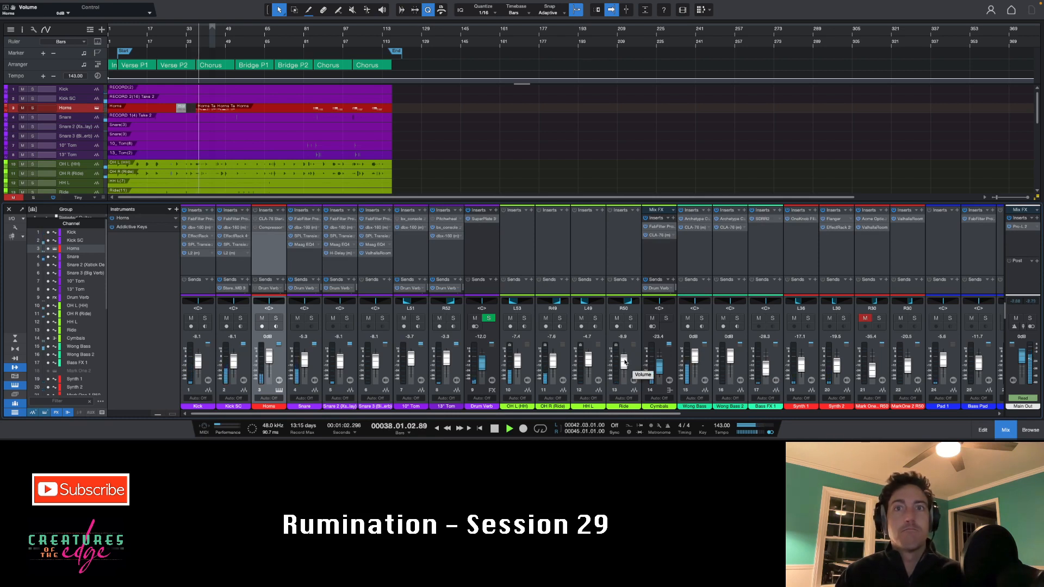
Lower the volume of the overhead, hi-hat and ride channels slightly while the chorus plays.
drag(624, 363, 624, 361)
drag(553, 363, 553, 364)
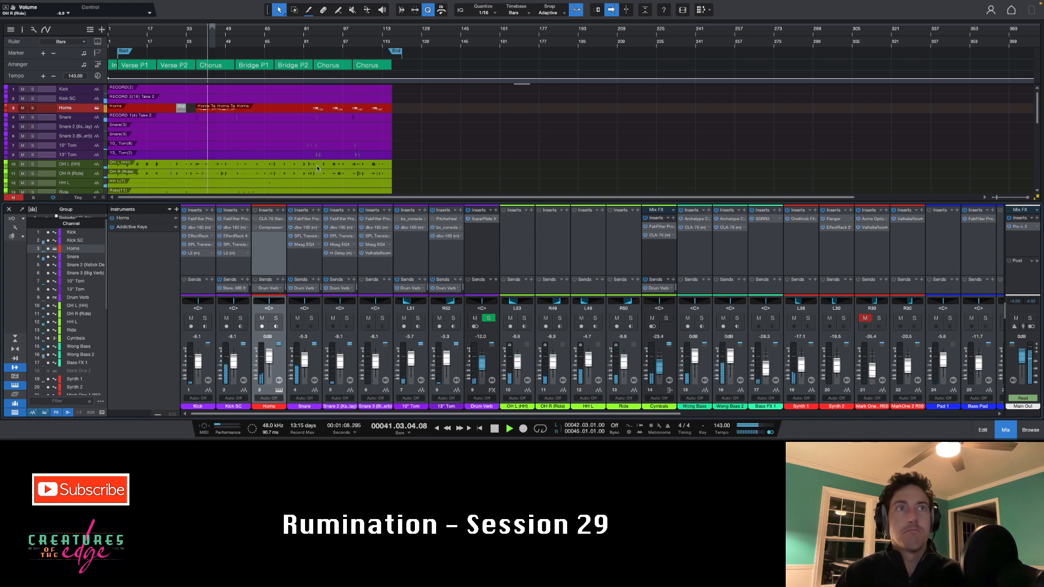
scroll(301, 189, down, 1)
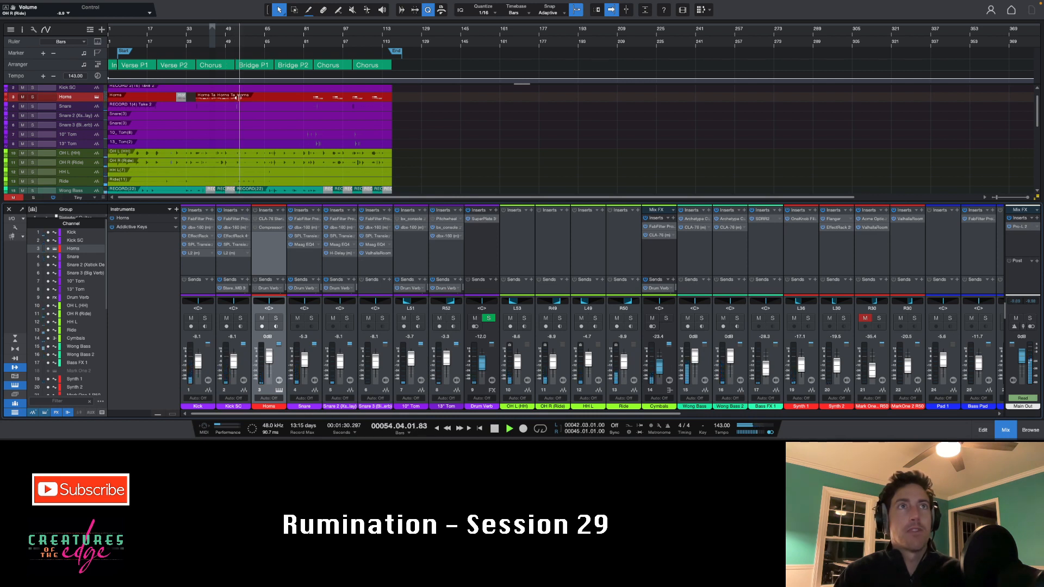
Split the long Horns clip at the start of the second chorus and delete the section from there to the end.
scroll(237, 97, up, 5)
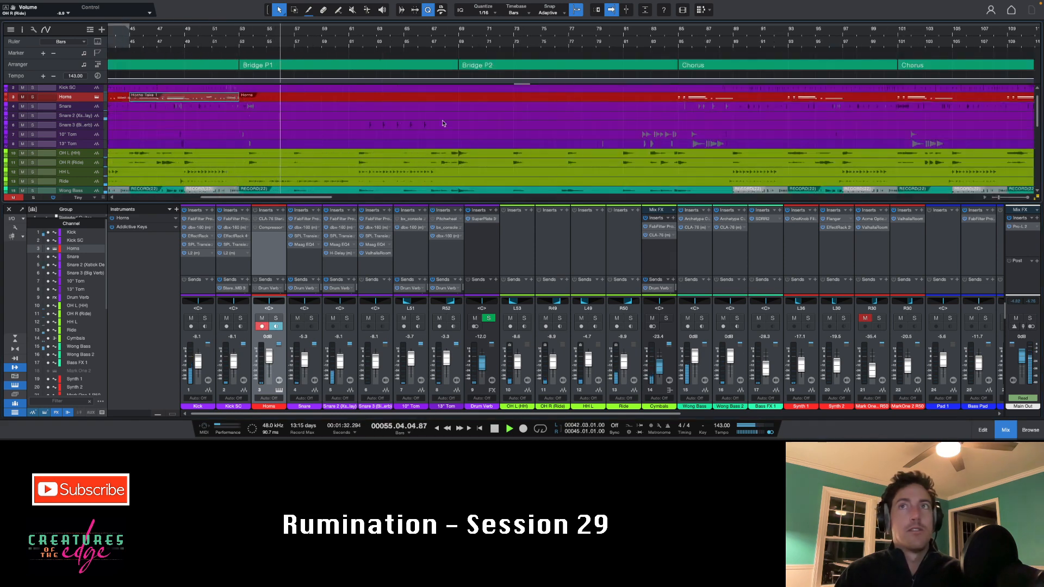
scroll(443, 124, down, 5)
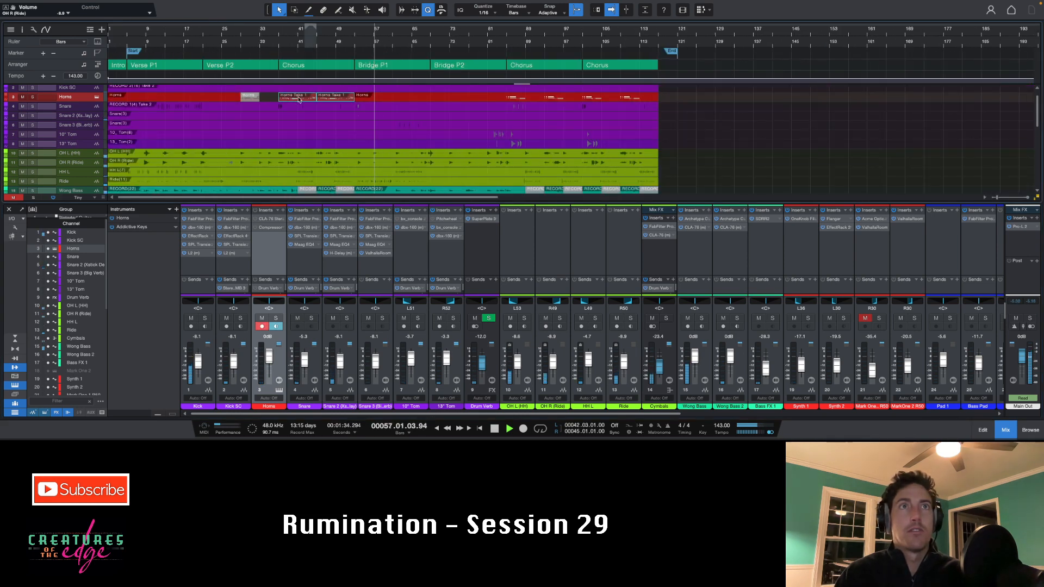
click(525, 99)
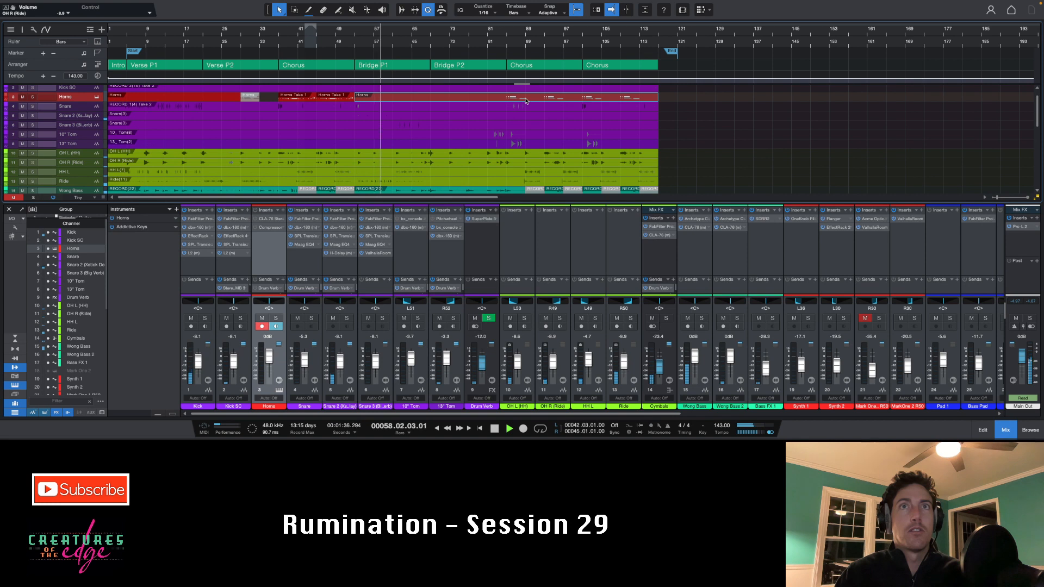
right_click(525, 100)
click(569, 105)
click(507, 97)
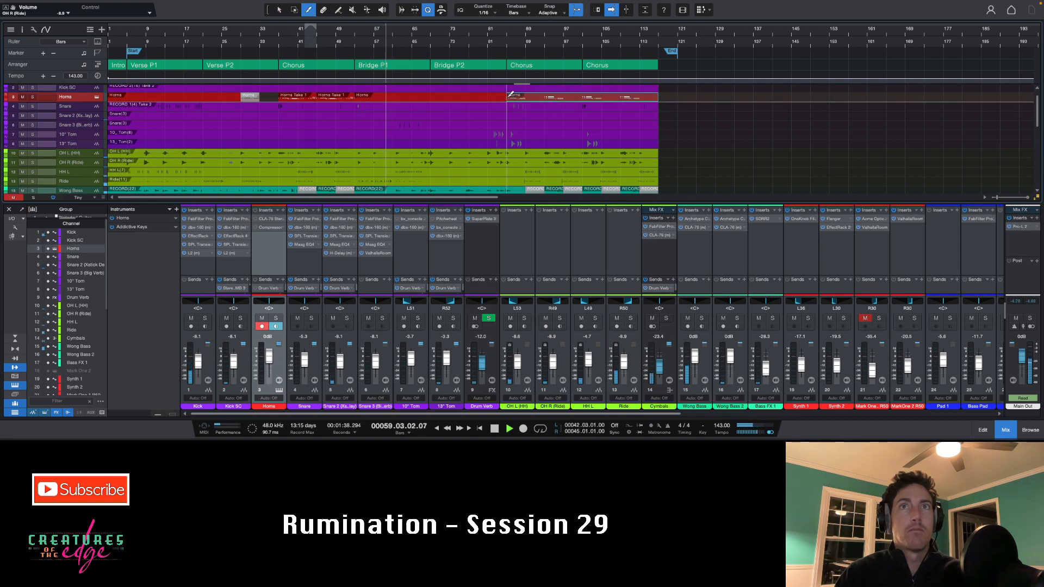
key(1)
key(Delete)
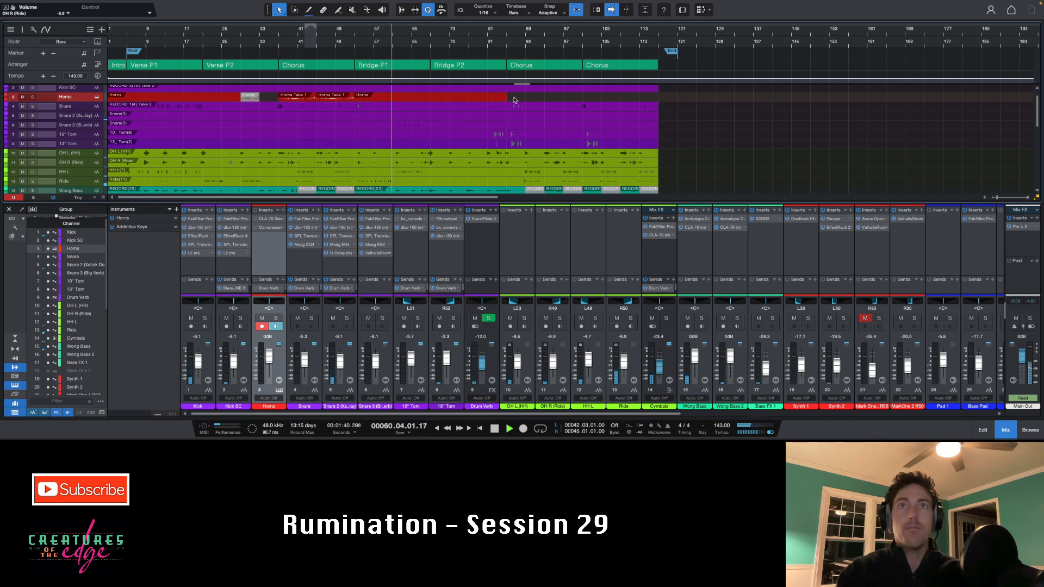
Copy both reworked Horns clips from the first chorus into each of the two final choruses.
click(297, 98)
shift+click(333, 100)
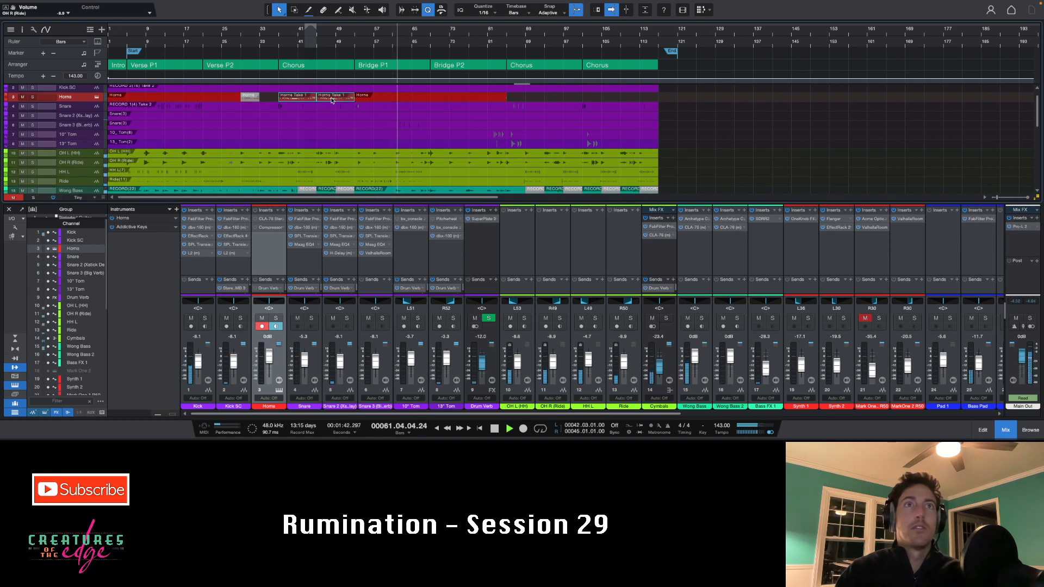
drag(332, 99, 636, 100)
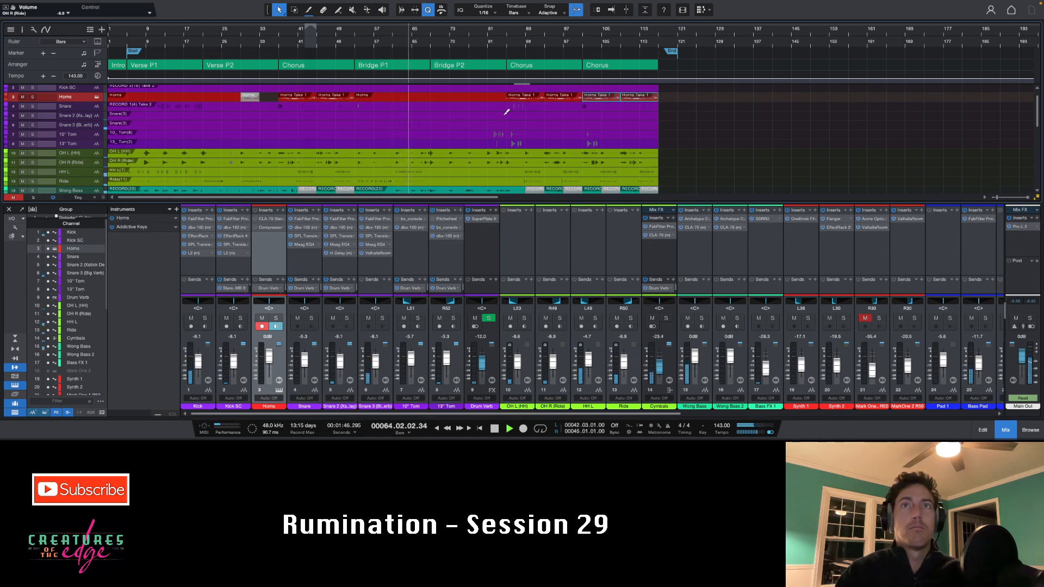
Listen through the final choruses and open the last Horns clip in the note editor to inspect its notes.
scroll(507, 112, down, 3)
scroll(314, 102, up, 2)
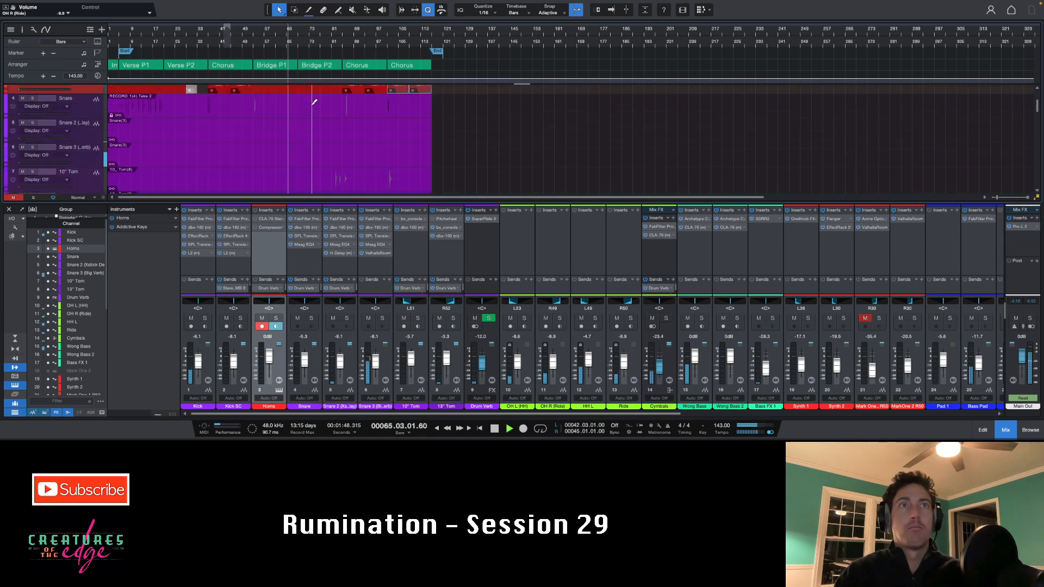
scroll(326, 111, up, 3)
scroll(342, 158, up, 3)
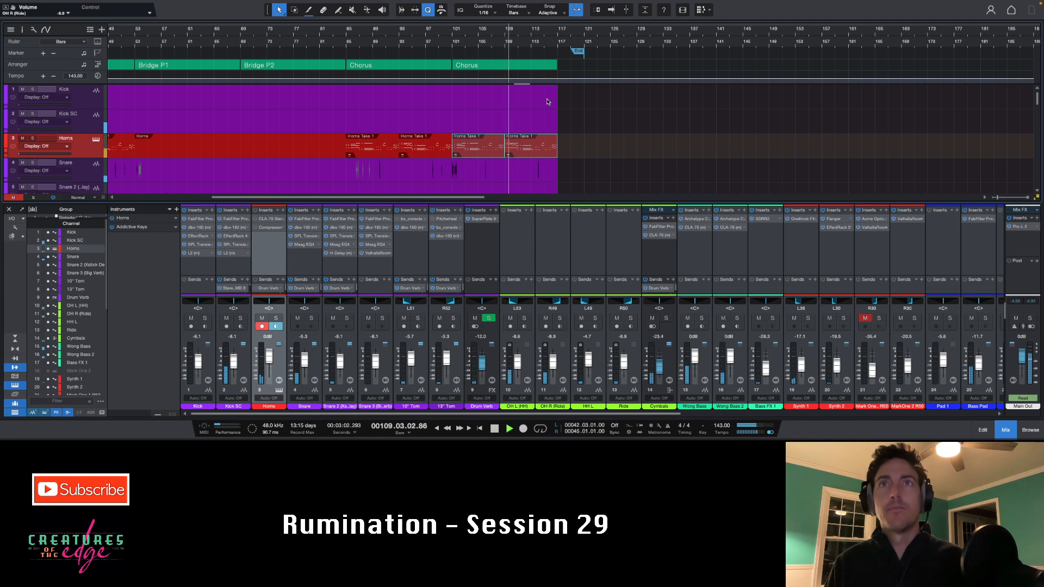
double_click(519, 152)
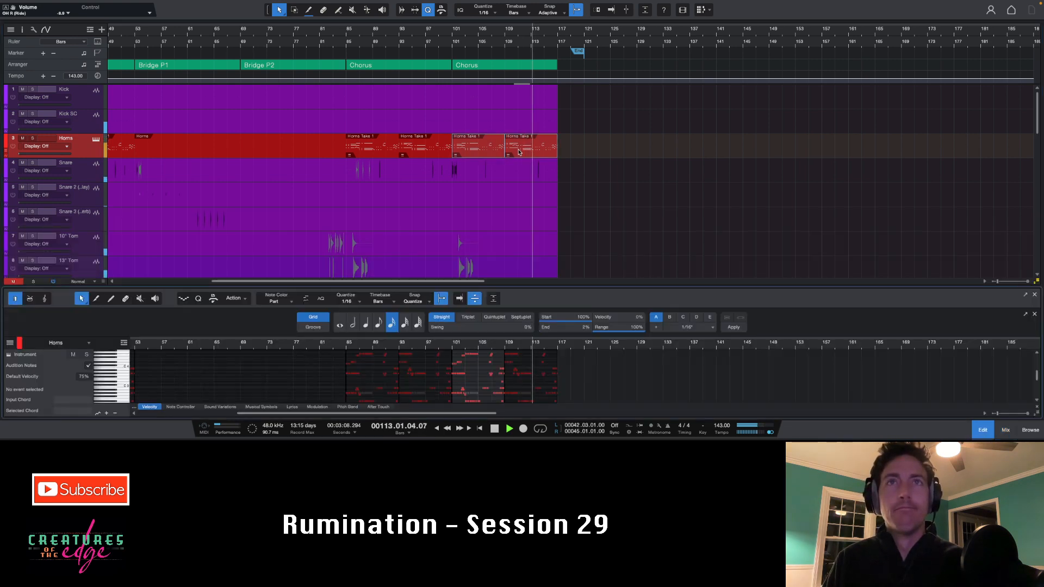
click(518, 152)
scroll(531, 373, up, 5)
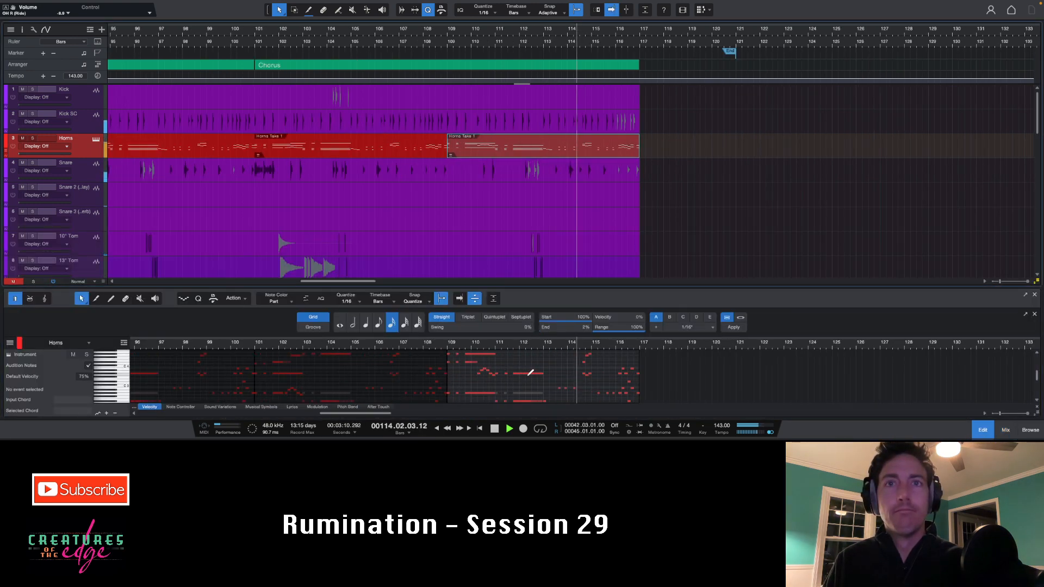
scroll(531, 372, up, 4)
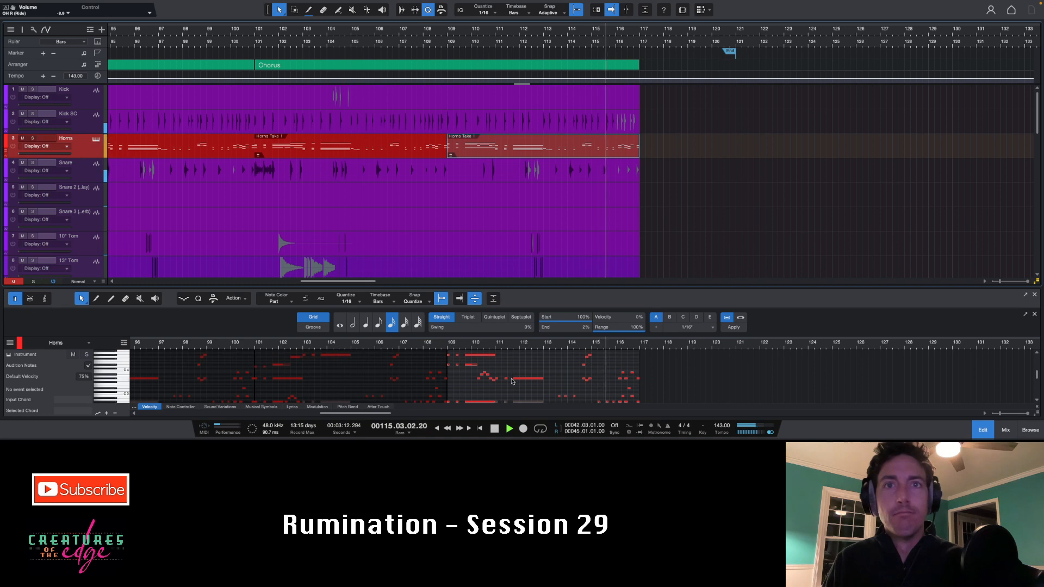
scroll(511, 381, down, 2)
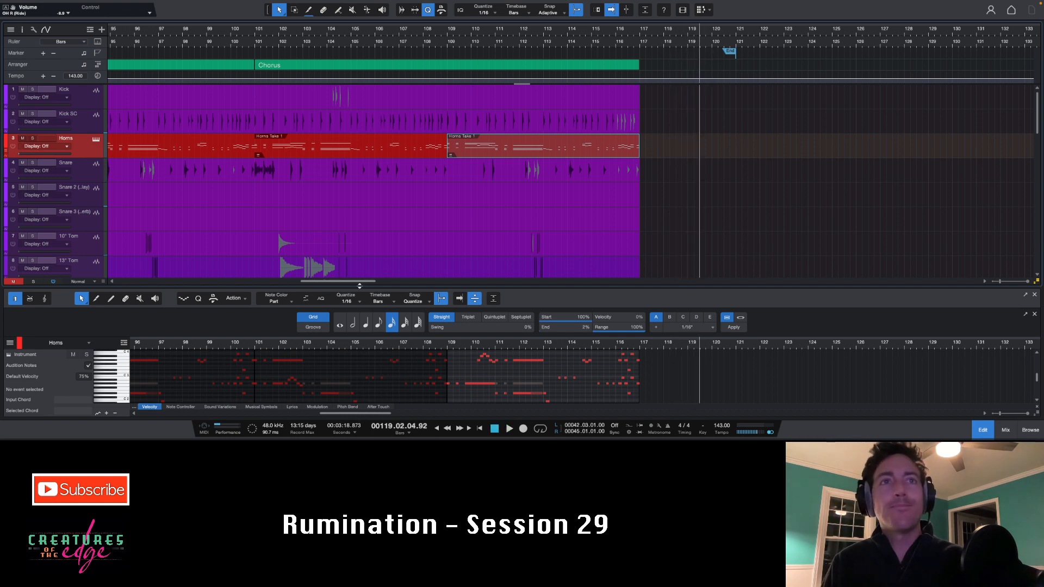
Return to the first chorus, solo the Horns track and play its second clip from bar 45.
drag(363, 284, 225, 288)
click(630, 143)
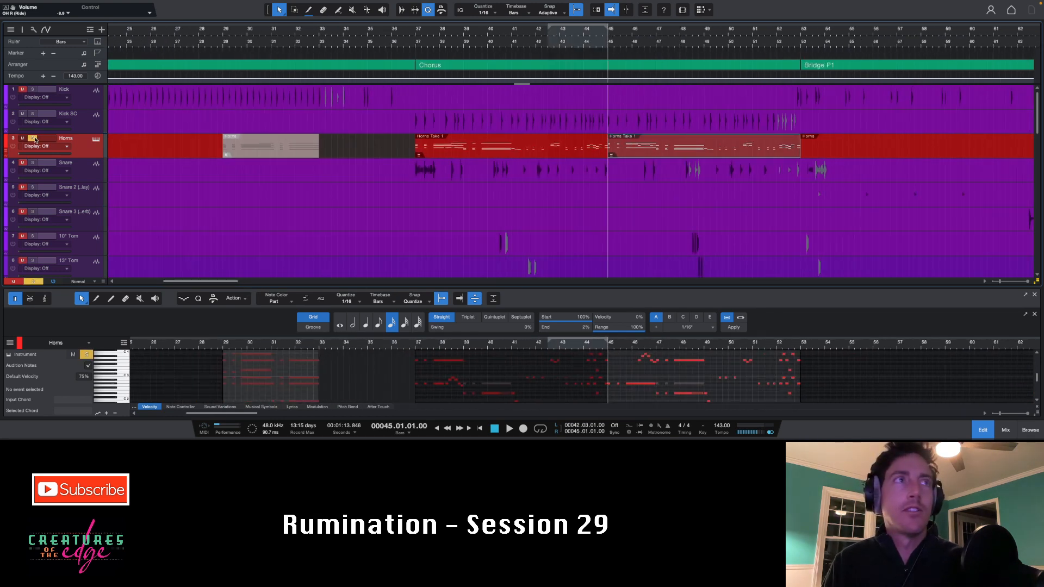
key(space)
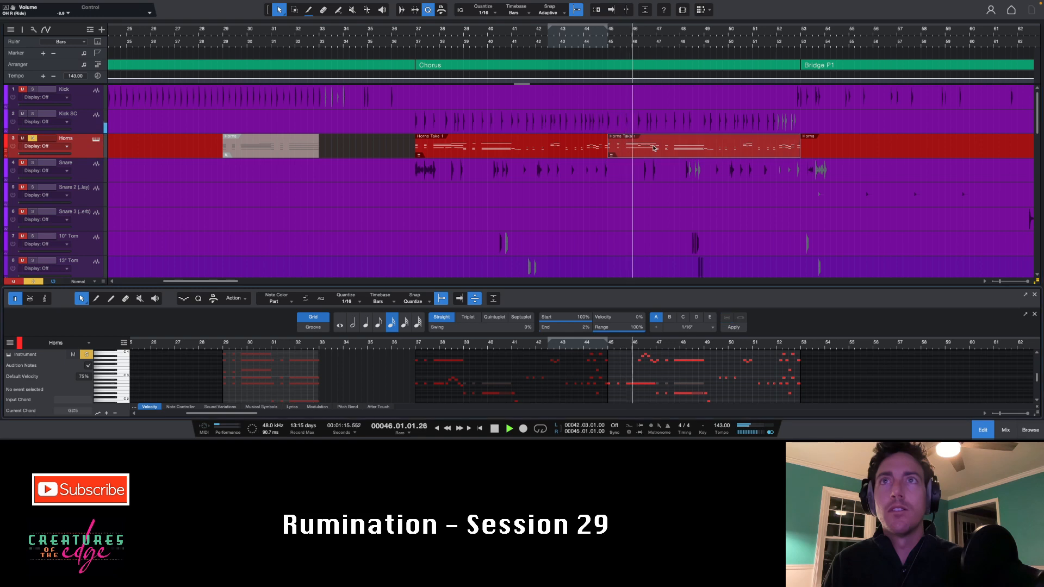
key(f)
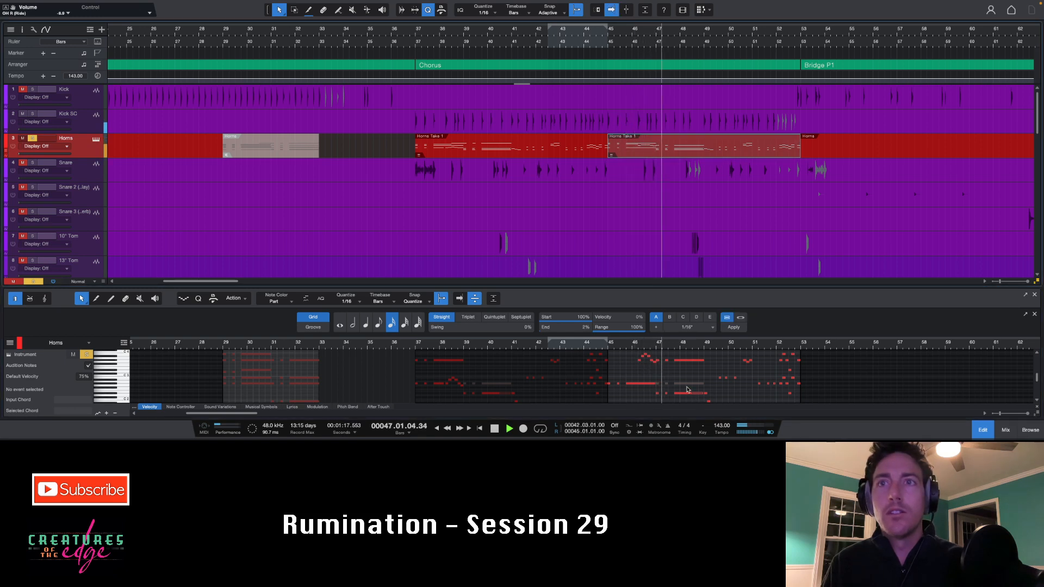
key(space)
Try a two-beat length for the low G#2 note near the end of bar 45, and select the short-note run in bar 46.
scroll(657, 370, up, 3)
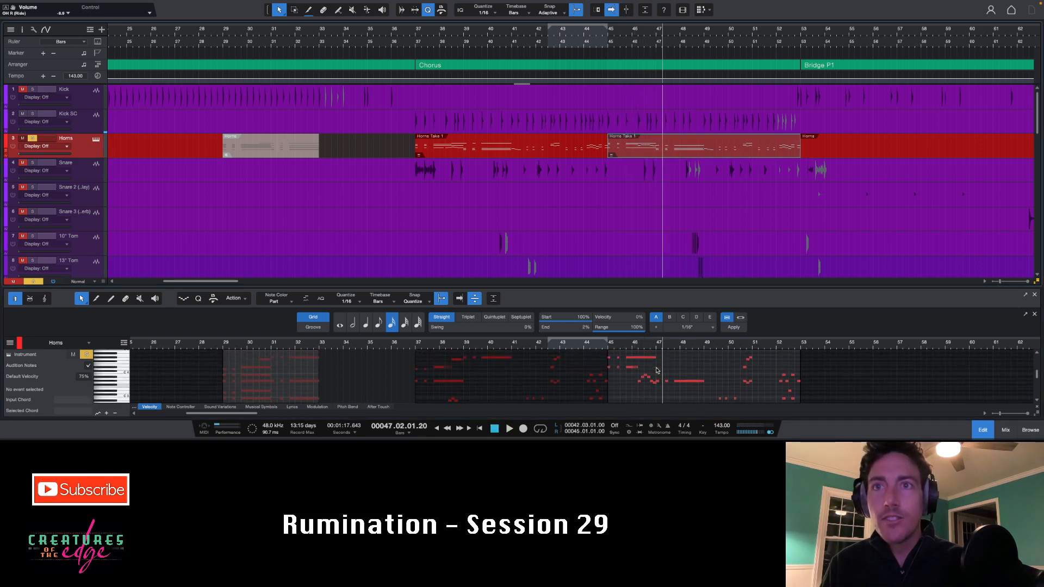
scroll(656, 370, down, 1)
scroll(653, 378, up, 3)
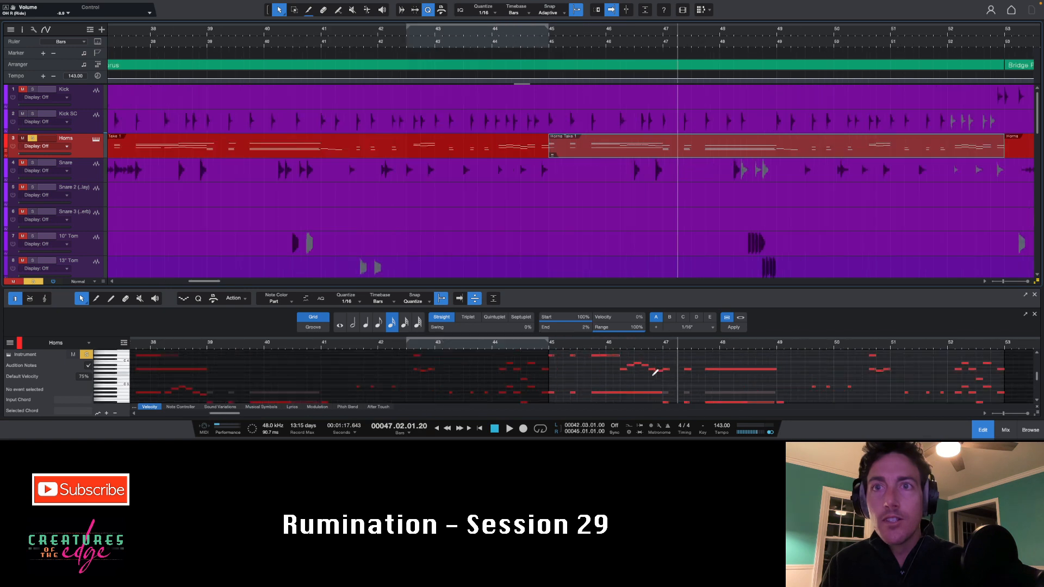
scroll(659, 382, up, 4)
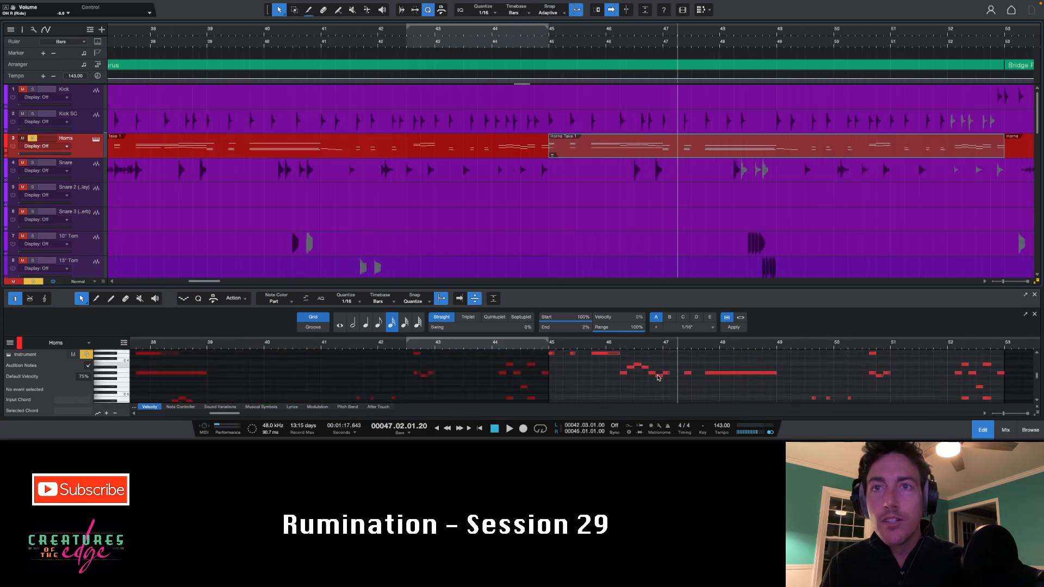
drag(661, 390, 617, 398)
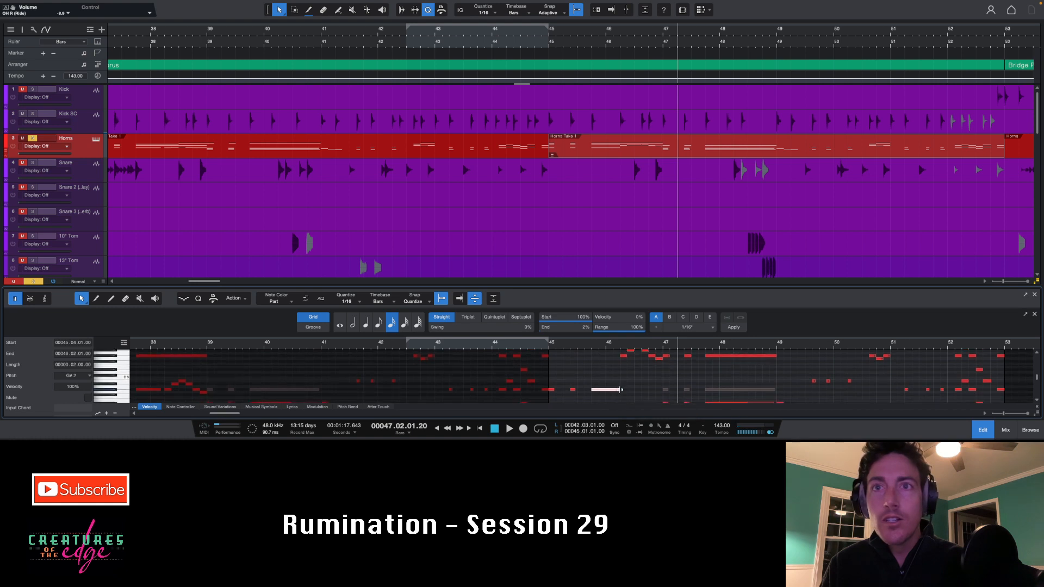
scroll(630, 380, up, 4)
mouse_move(661, 390)
mouse_down()
mouse_move(644, 396)
mouse_move(668, 405)
mouse_move(662, 398)
mouse_up()
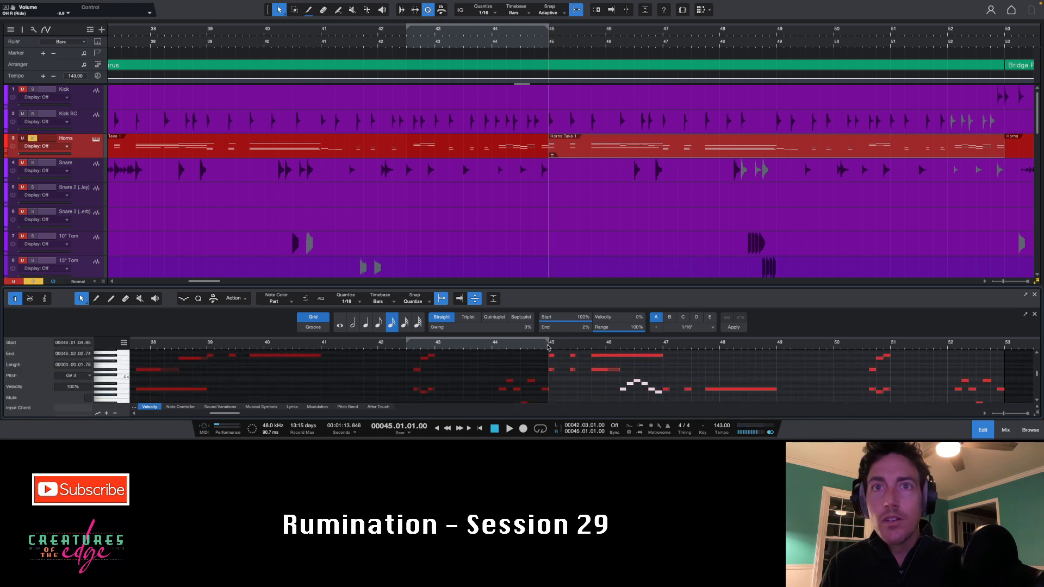
Audition the soloed horns from bar 45, and compare them with the first chorus clip played from bar 37.
key(space)
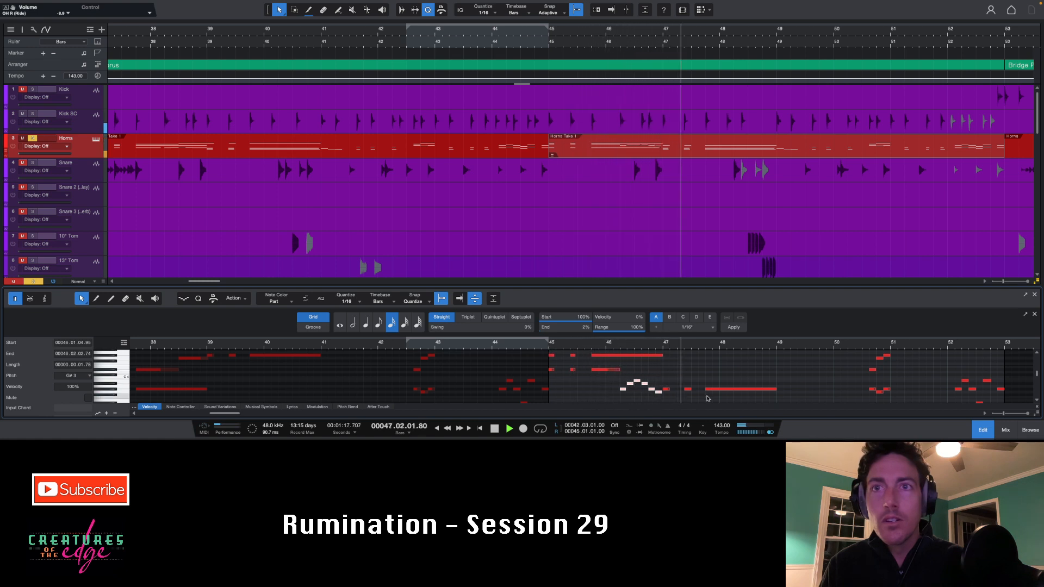
scroll(732, 383, down, 2)
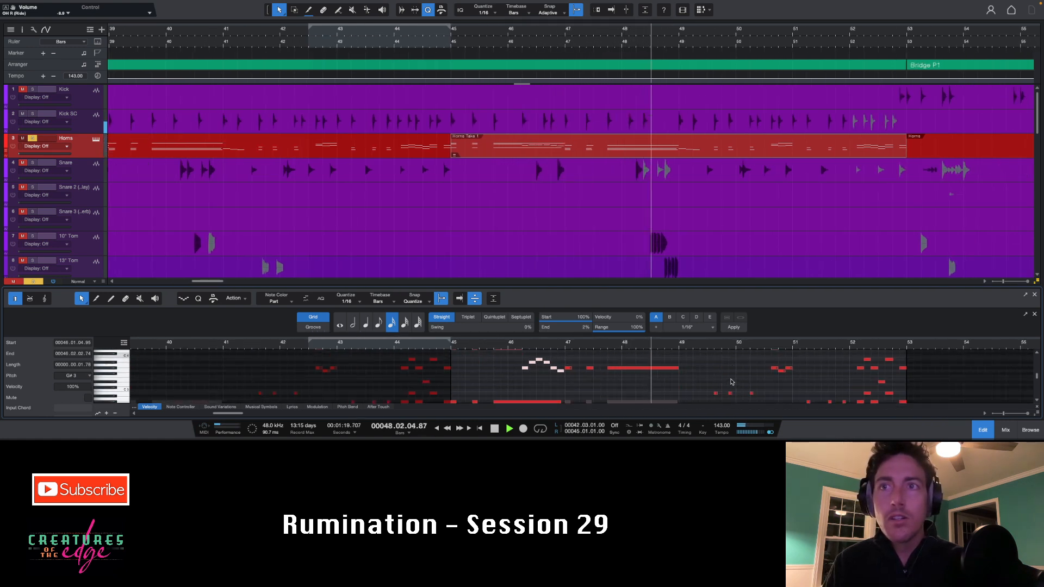
scroll(731, 383, down, 1)
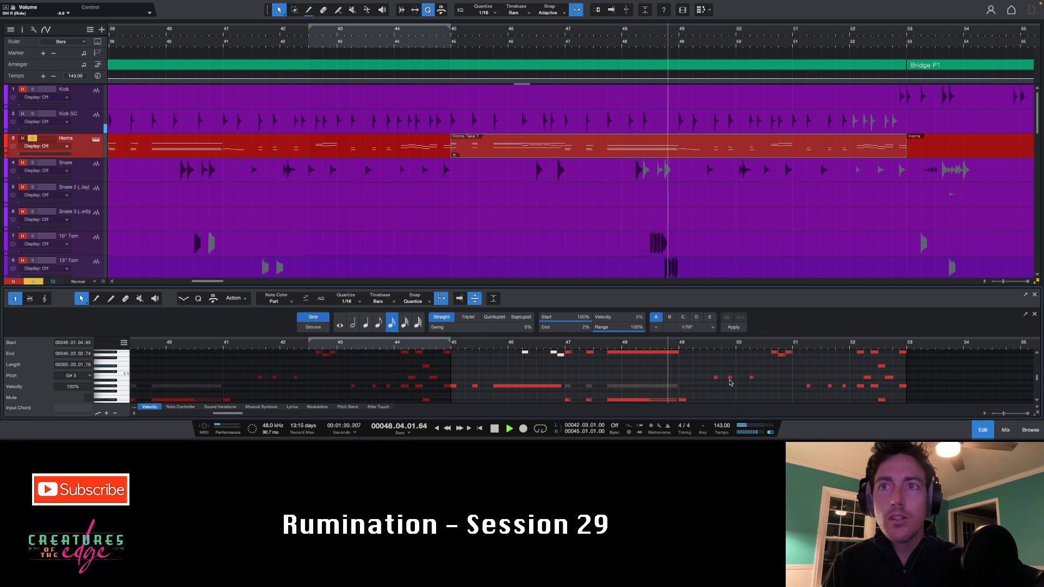
click(453, 33)
click(452, 34)
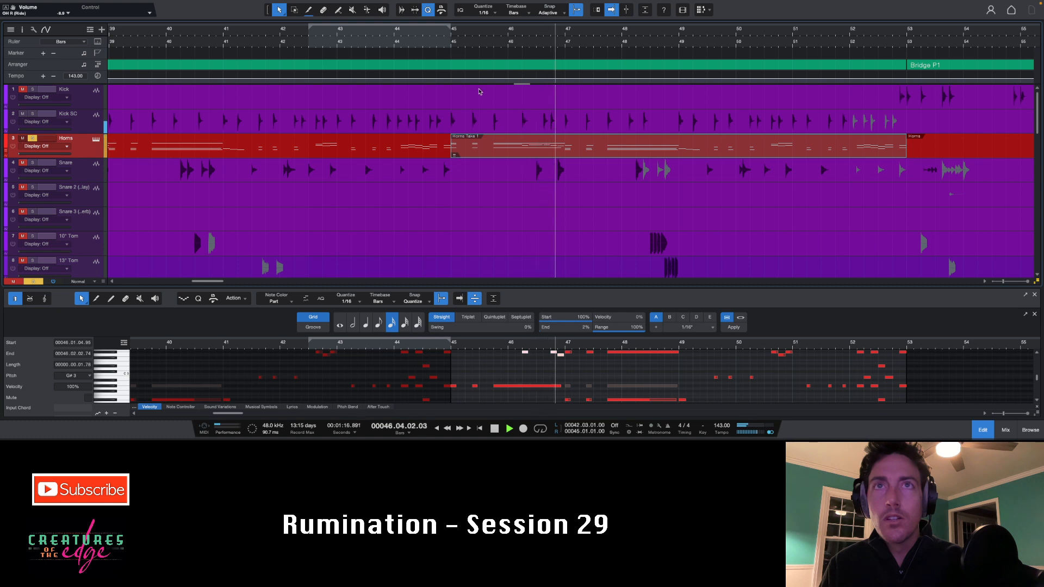
scroll(416, 123, down, 5)
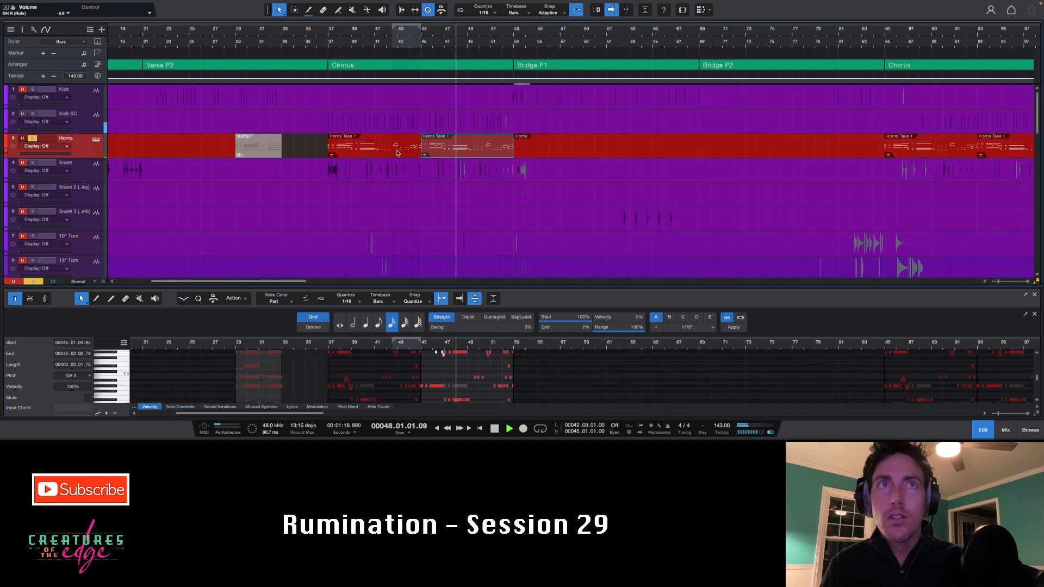
click(397, 153)
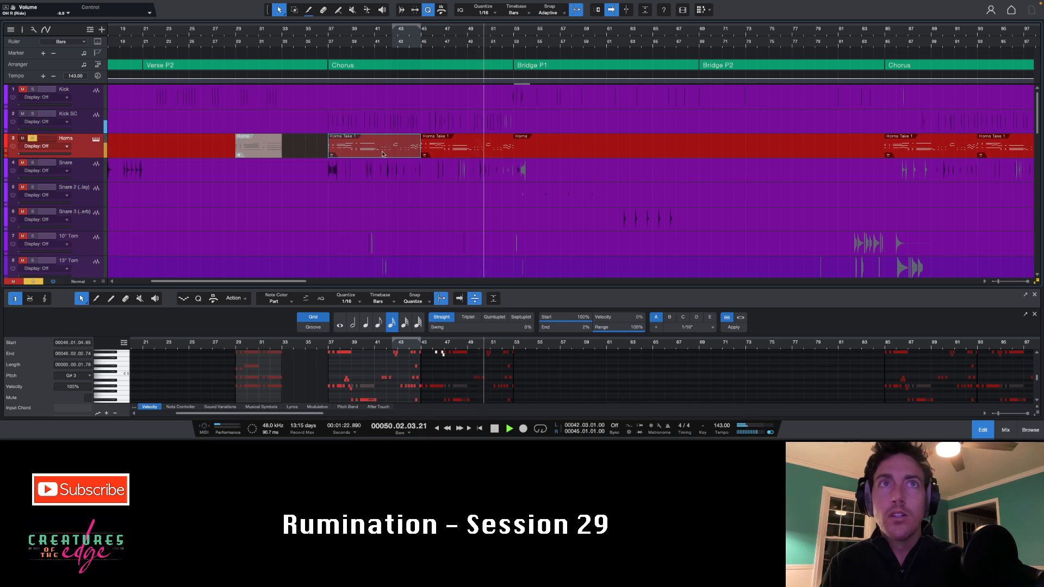
click(332, 39)
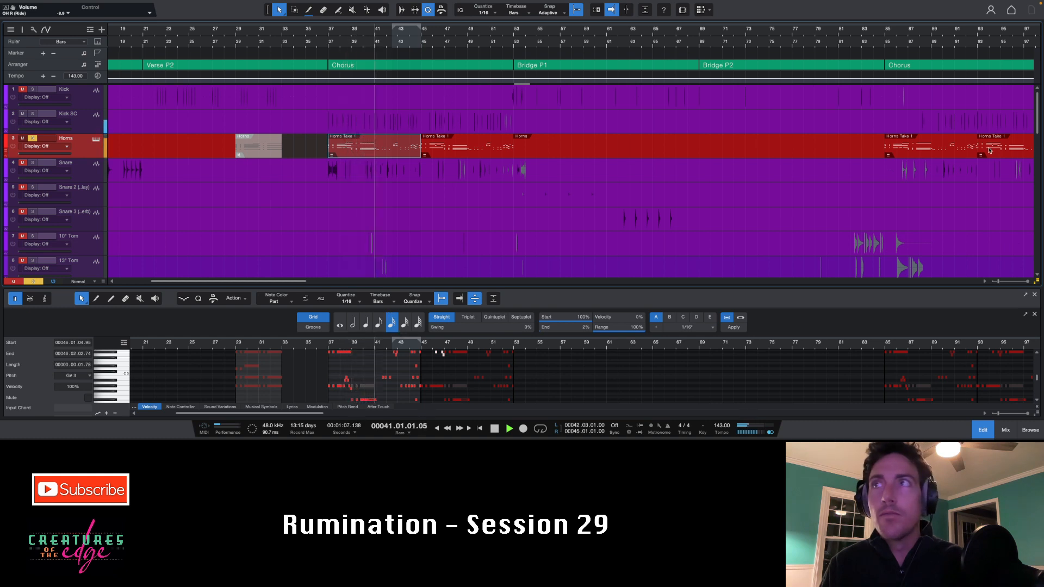
Replace the Horns clips at bars 93 and 109 with copies of the clip at bar 45.
scroll(817, 149, right, 5)
click(817, 149)
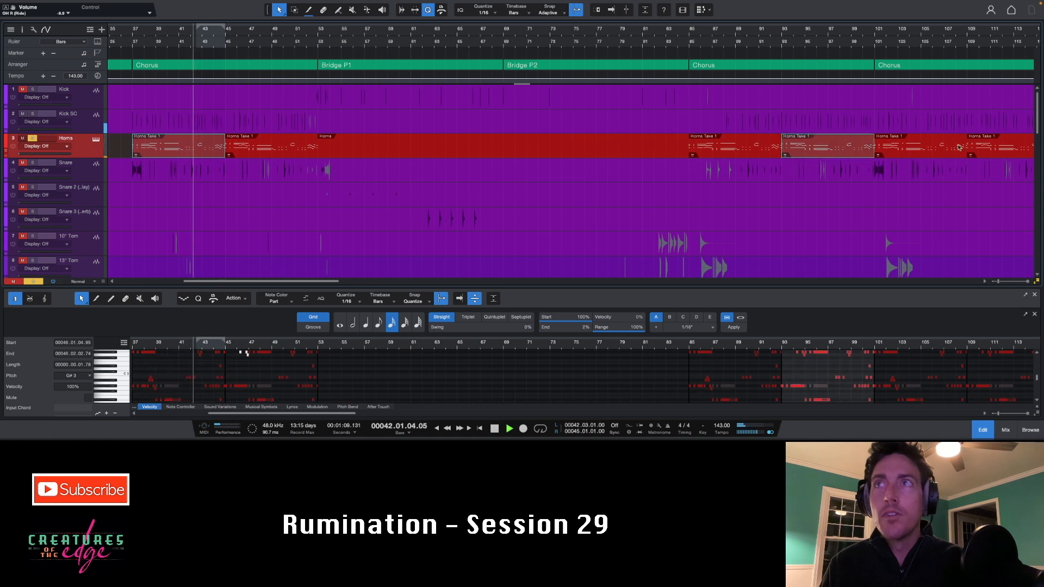
click(998, 147)
click(180, 145)
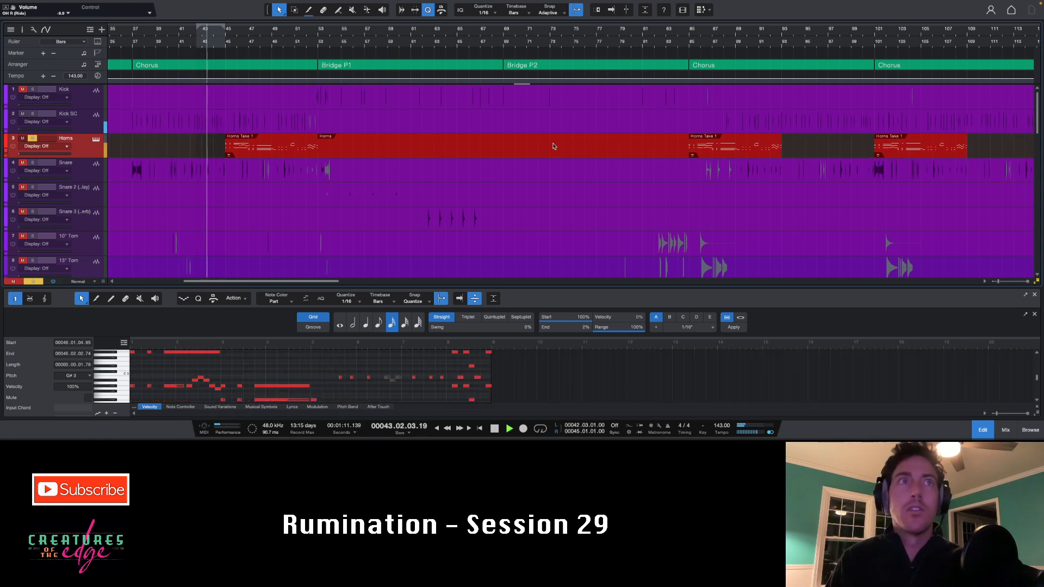
click(231, 153)
drag(231, 152, 1017, 148)
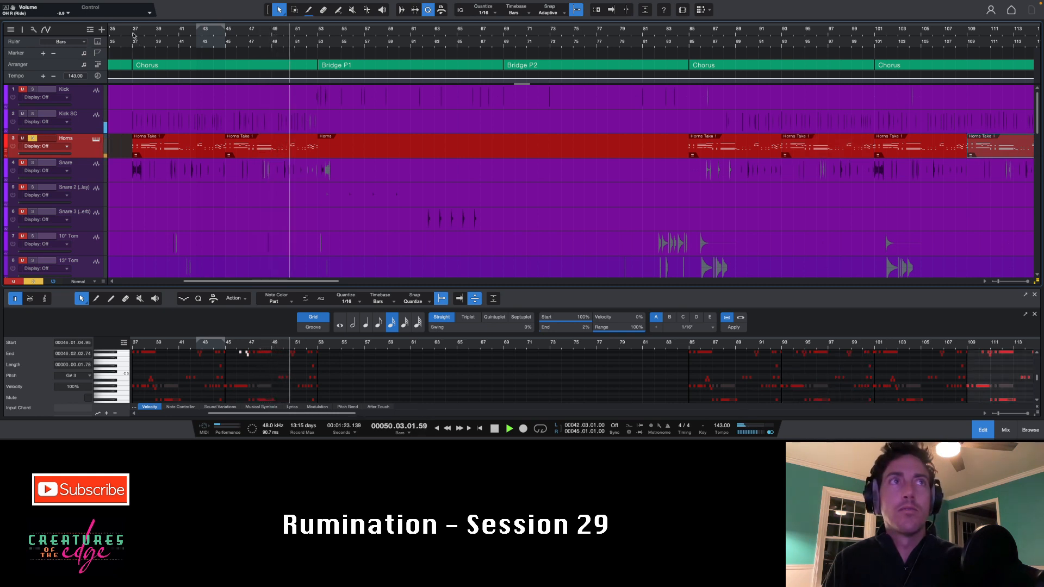
Stop playback, reopen the Horns clip at bar 45, and undo the latest Horns clip edits.
key(space)
click(259, 146)
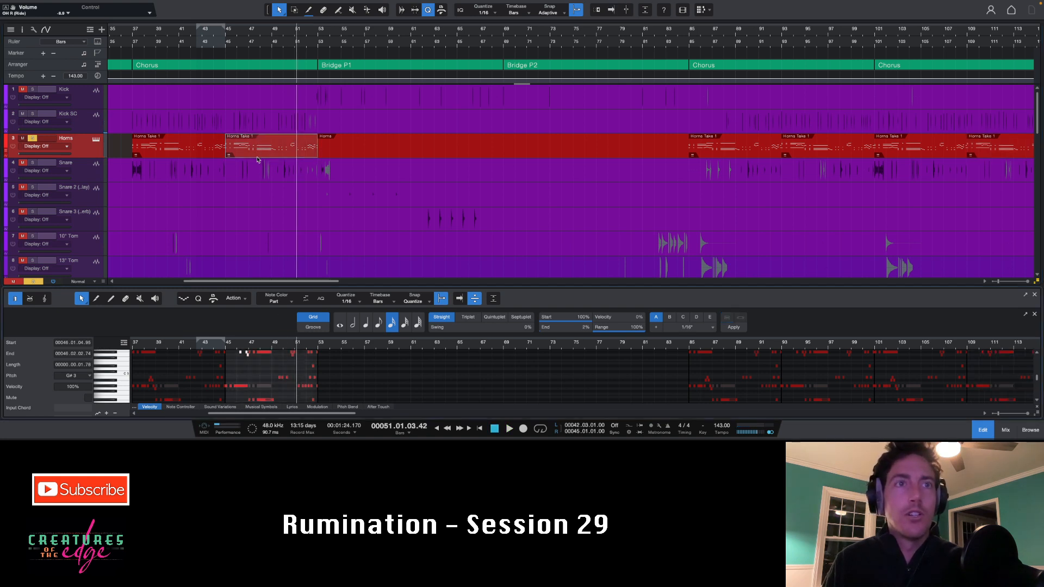
scroll(263, 386, down, 5)
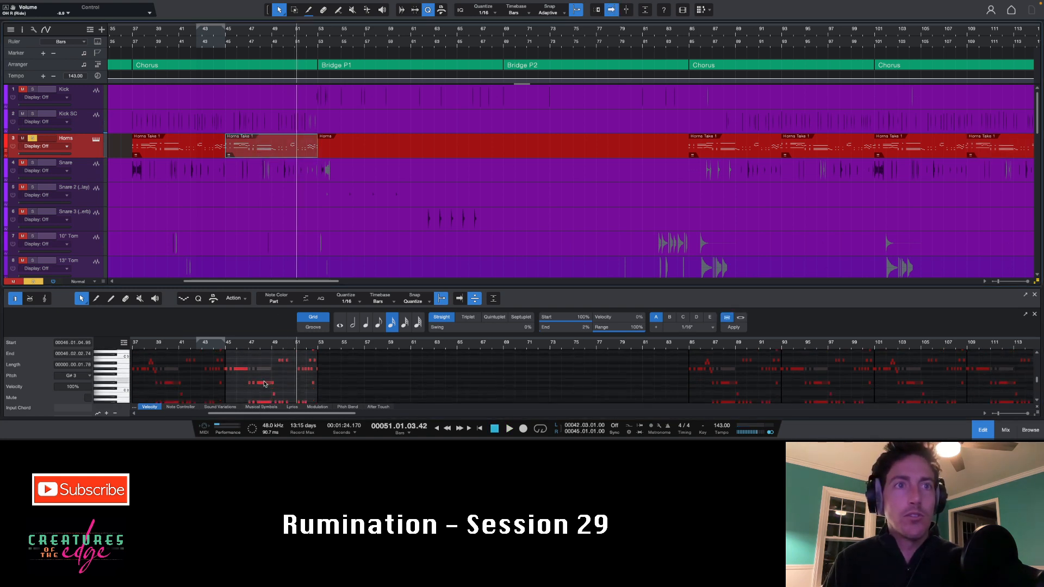
scroll(262, 379, up, 3)
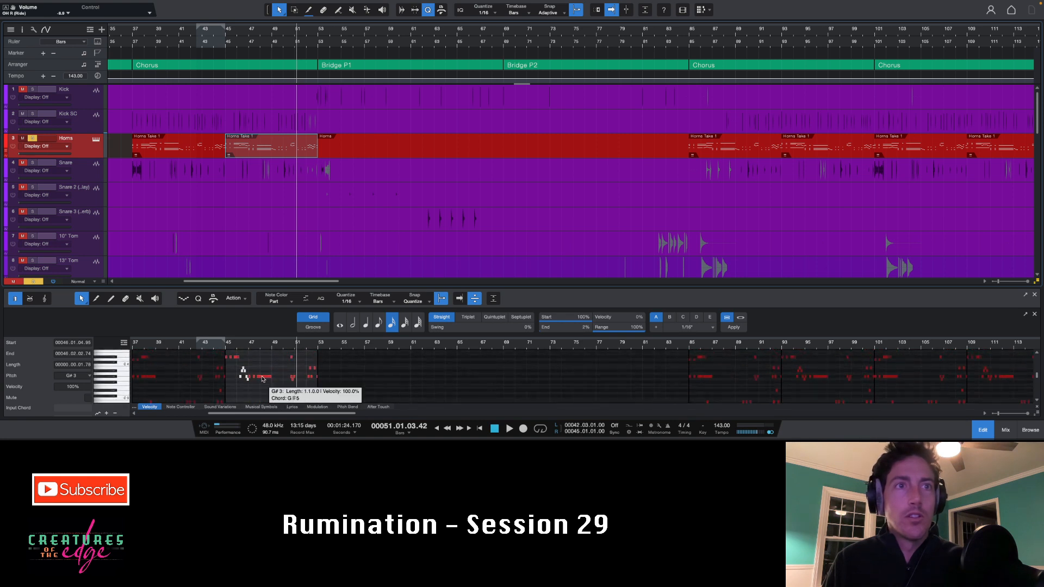
scroll(244, 375, down, 1)
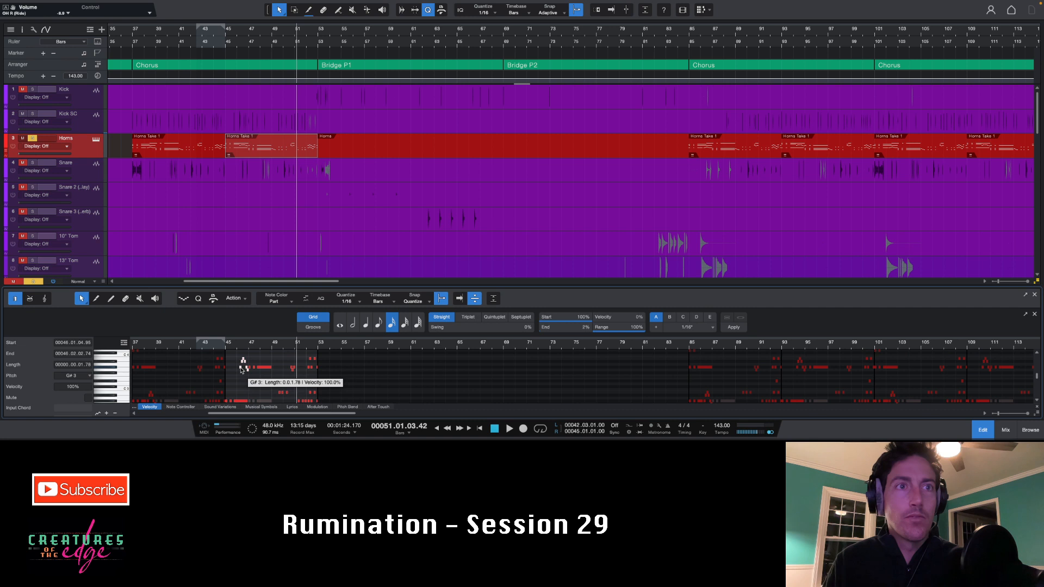
scroll(242, 370, down, 1)
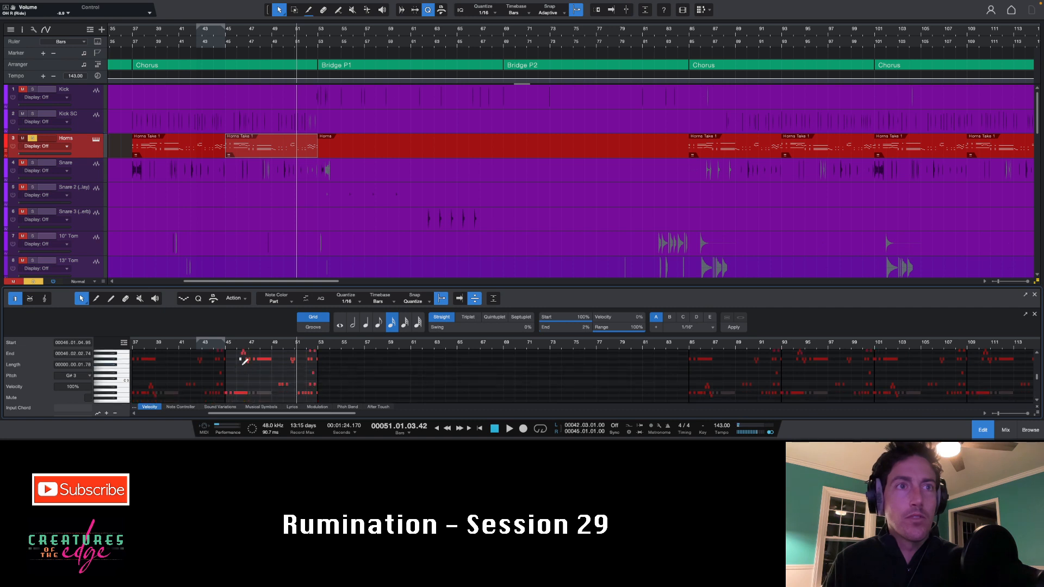
key(super+z)
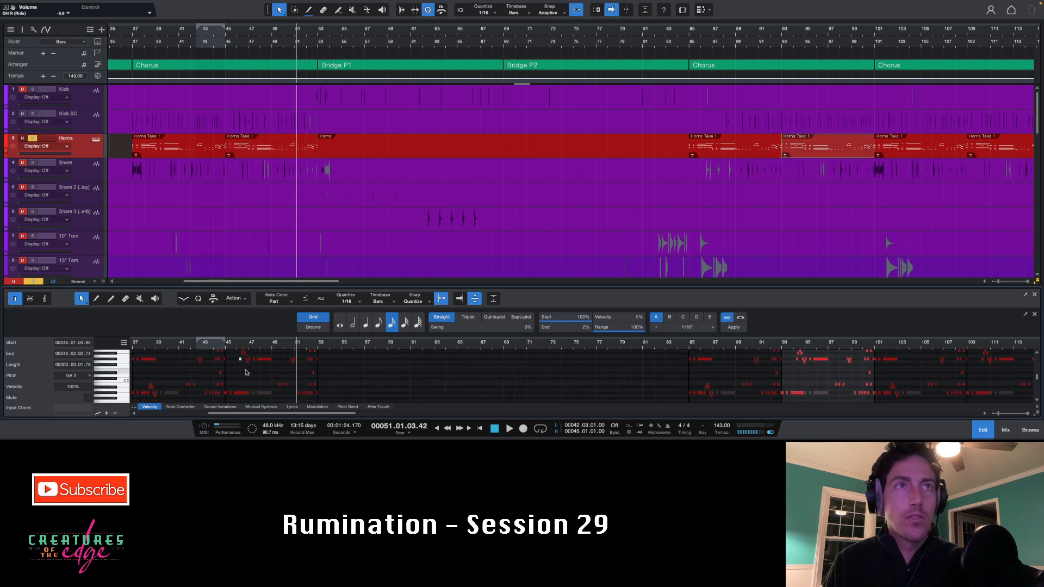
key(super+z)
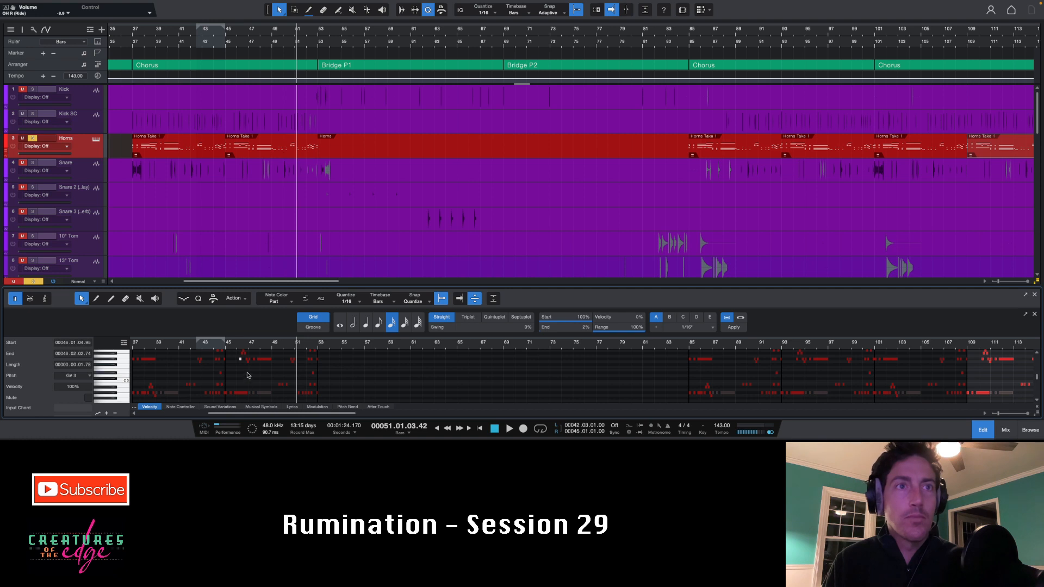
key(super+z)
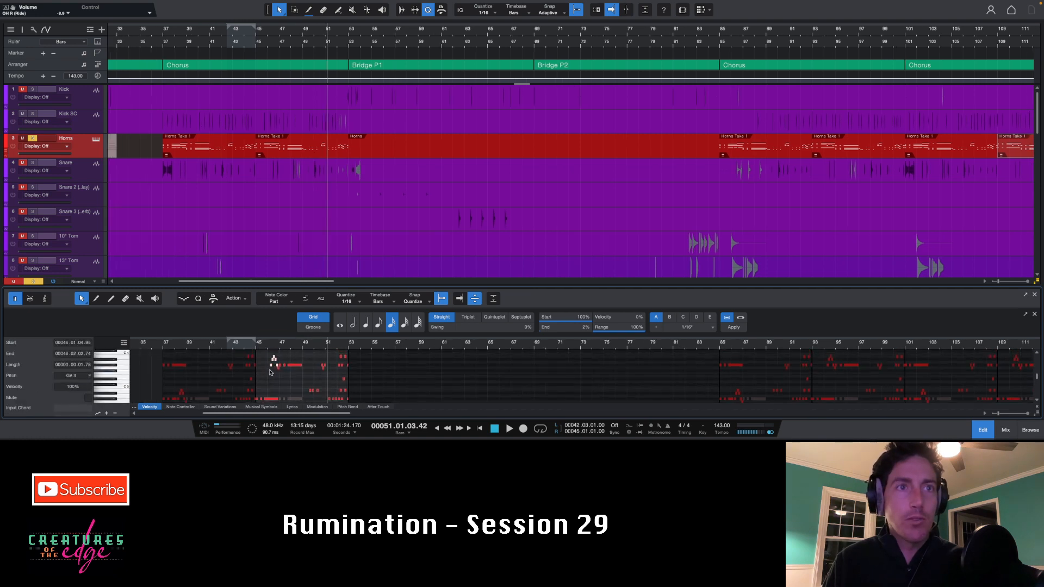
Shorten the long G#2 note in bars 45–46 to end before beat 46.2, and lower the short-note run there an octave to start on G#2.
mouse_move(279, 373)
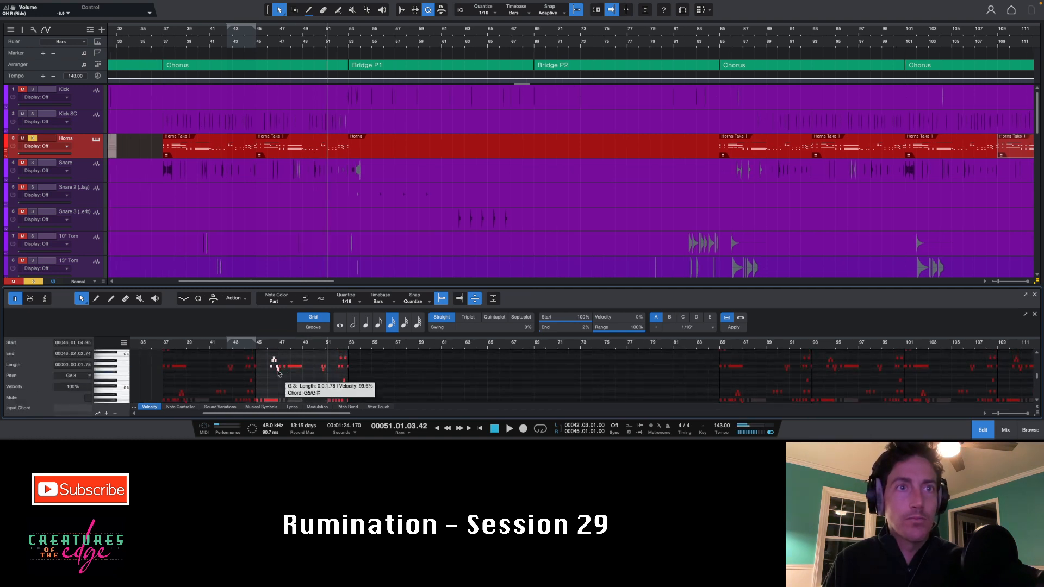
scroll(278, 373, up, 8)
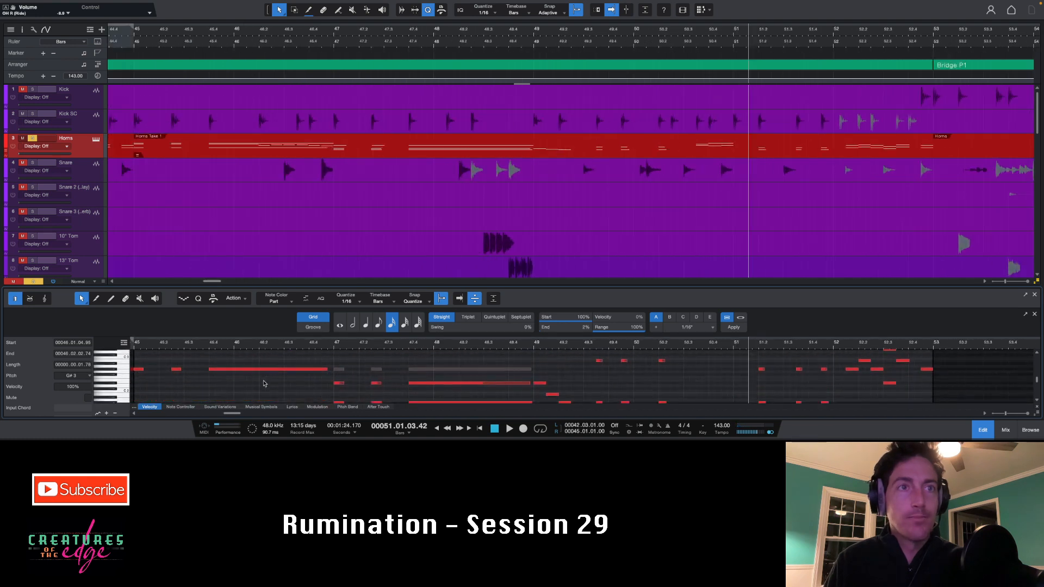
scroll(264, 384, up, 1)
mouse_move(328, 377)
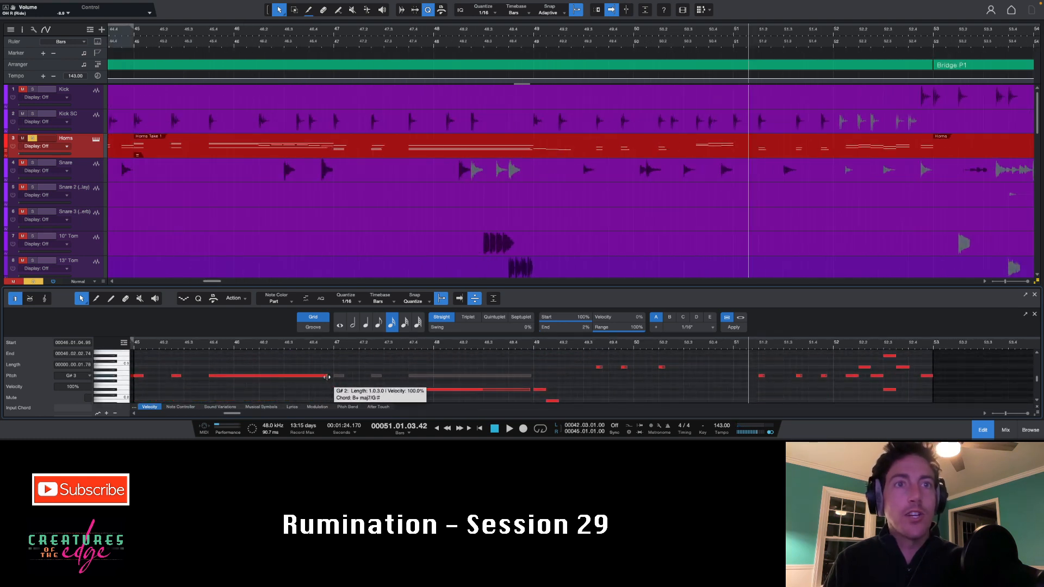
drag(327, 377, 334, 337)
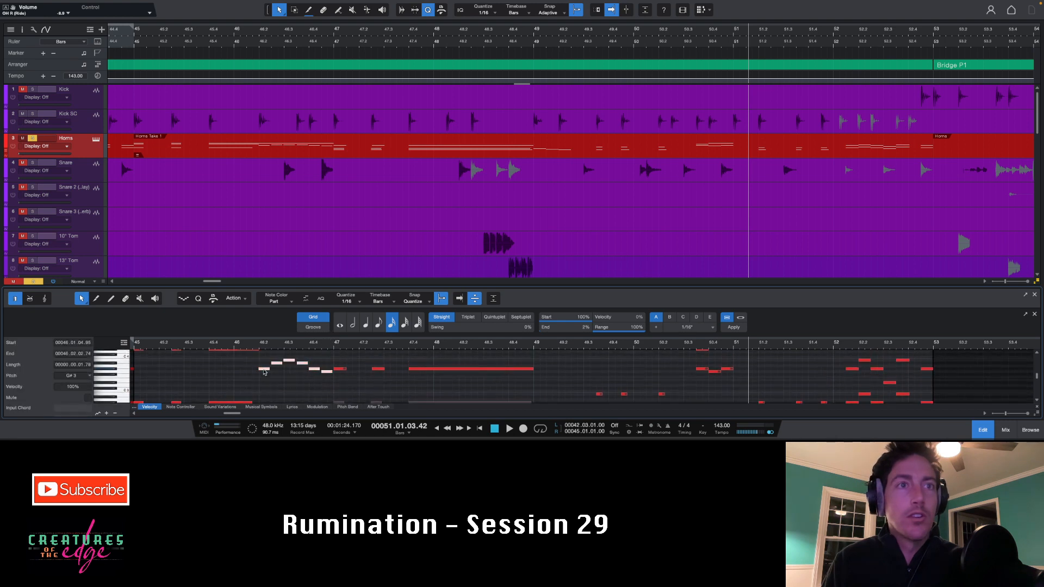
drag(264, 372, 265, 402)
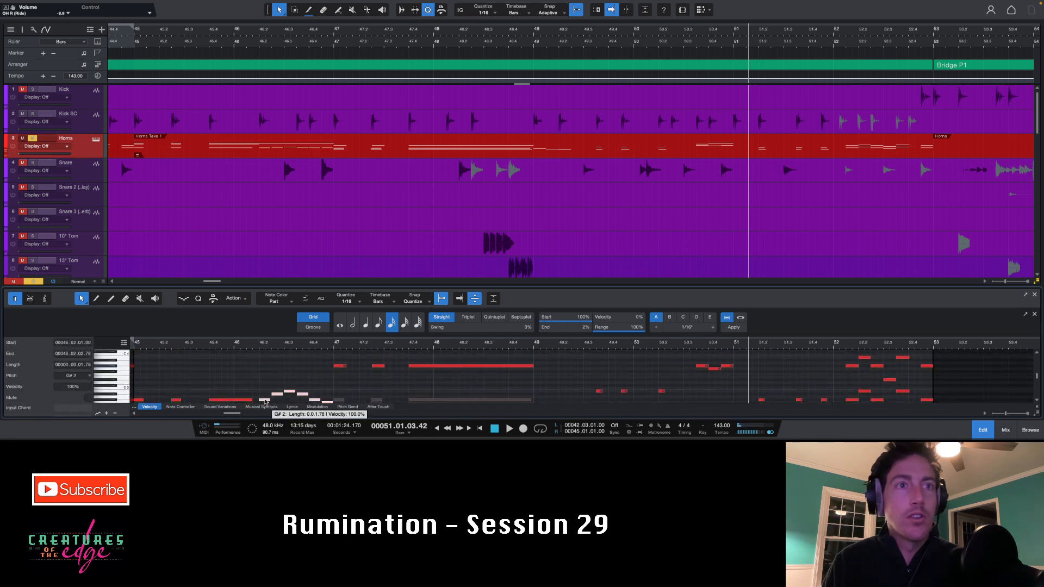
Audition the revised horns soloed from the start of the first chorus at bar 37.
scroll(465, 181, down, 10)
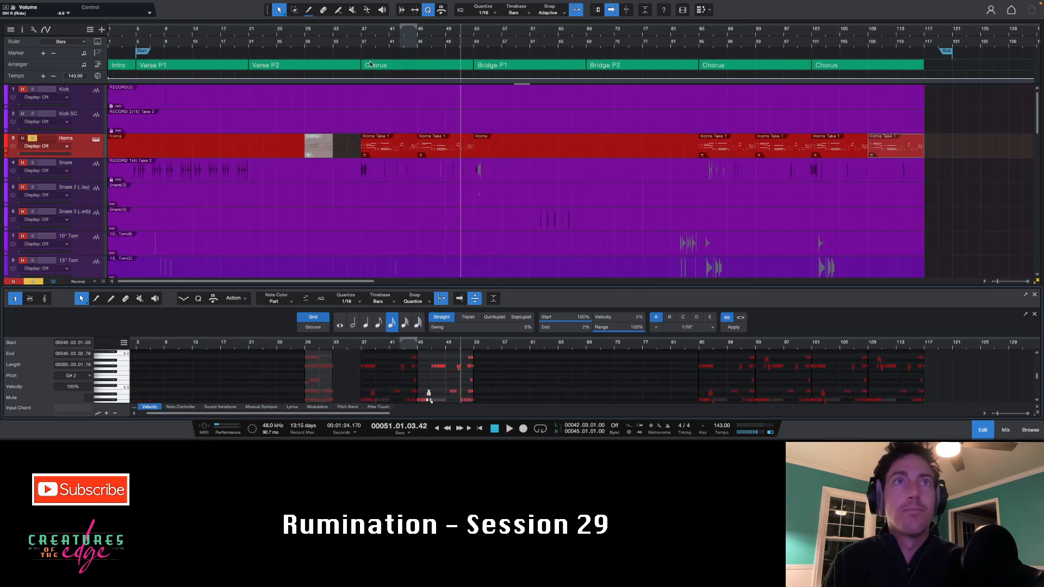
click(363, 39)
key(space)
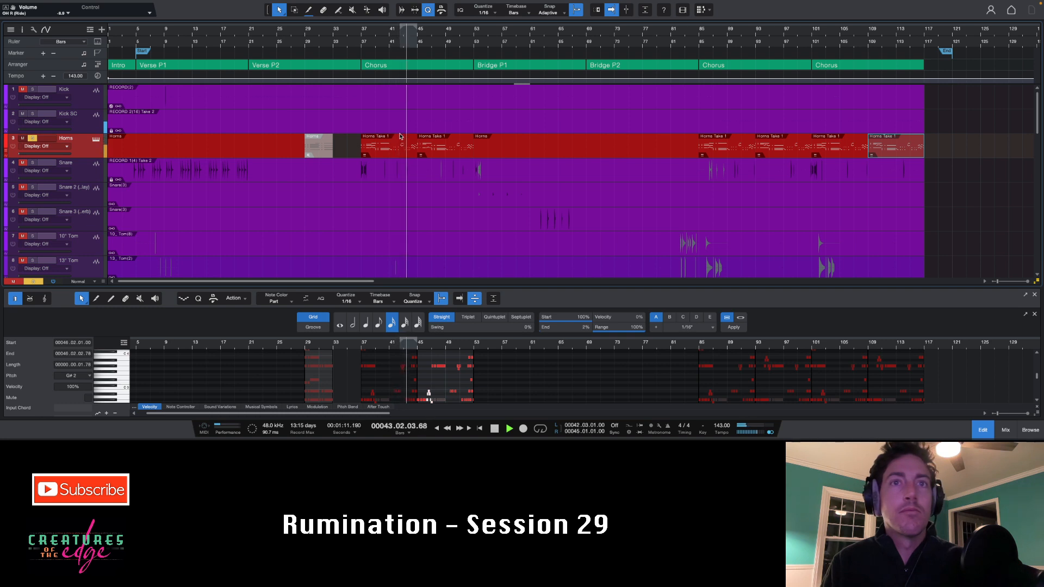
Replace the Horns clips in both final choruses, at bars 85 and 101, with copies of the first chorus pair, and stop playback.
click(443, 151)
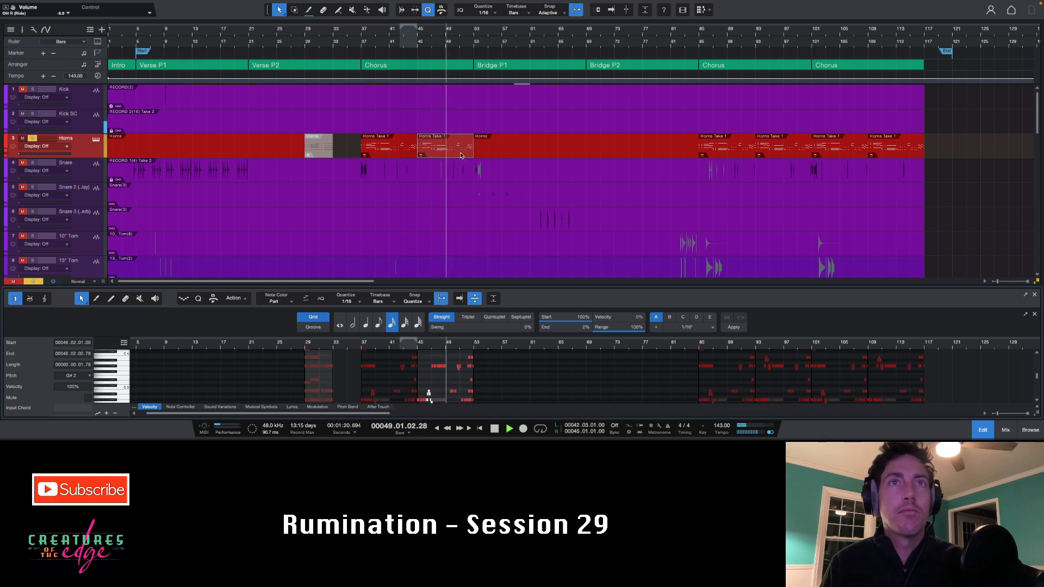
shift+click(416, 152)
drag(429, 151, 879, 152)
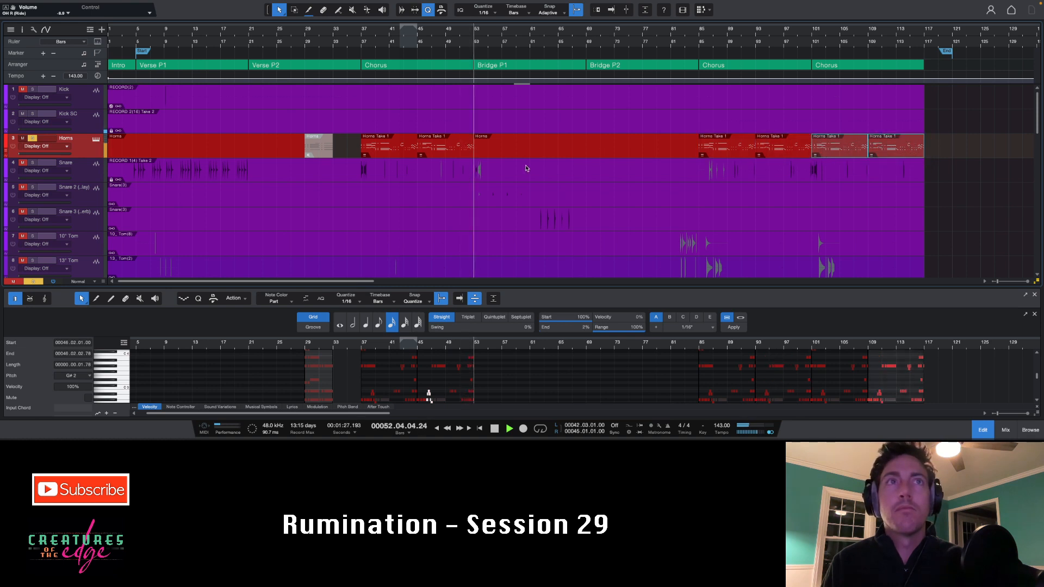
key(f)
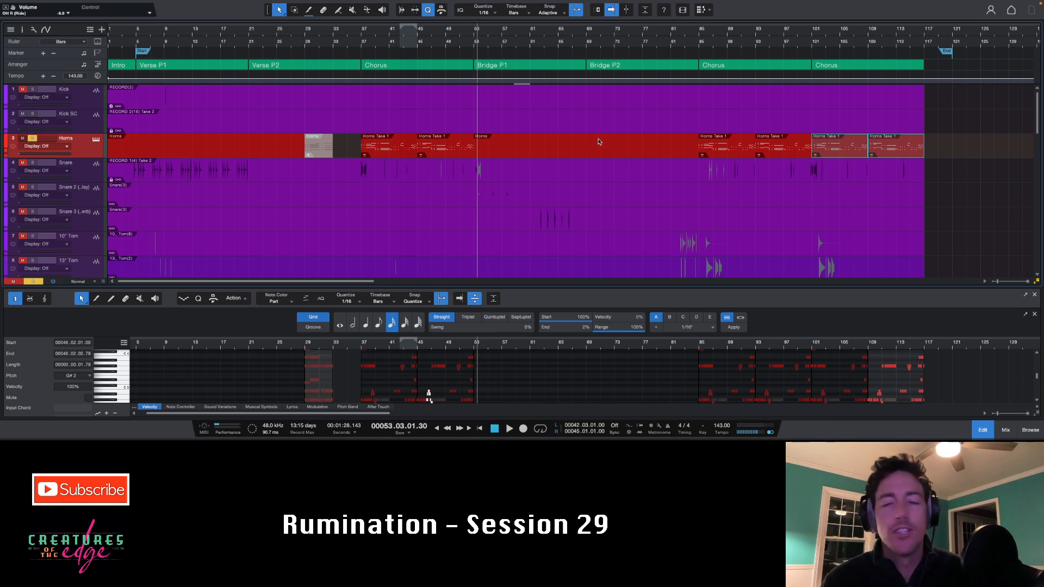
Return to bar 37, show the mixer, and insert the Plugin Alliance Acme Opticom XLA-3 on the Horns channel.
mouse_move(191, 14)
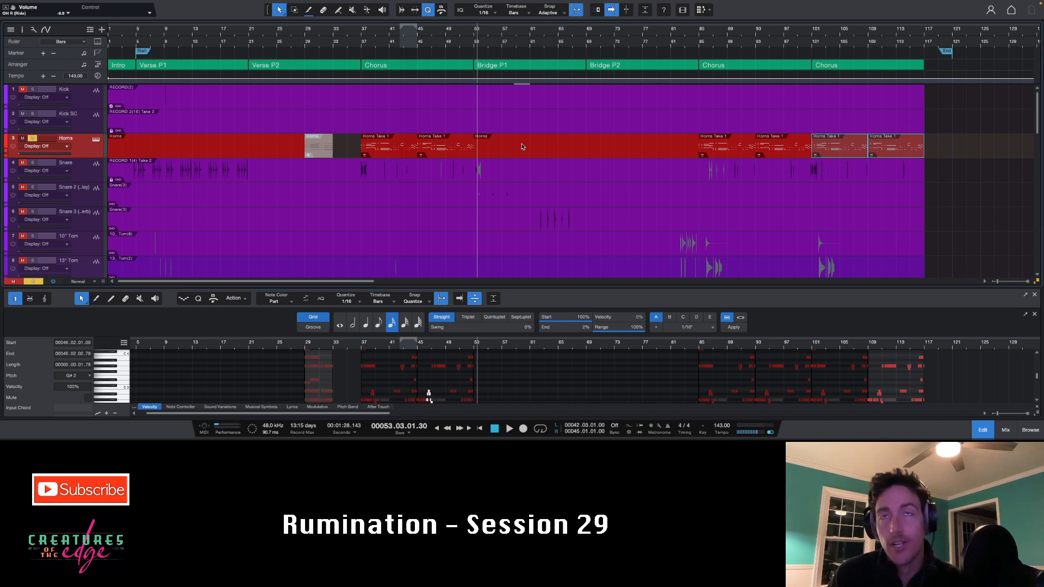
click(361, 31)
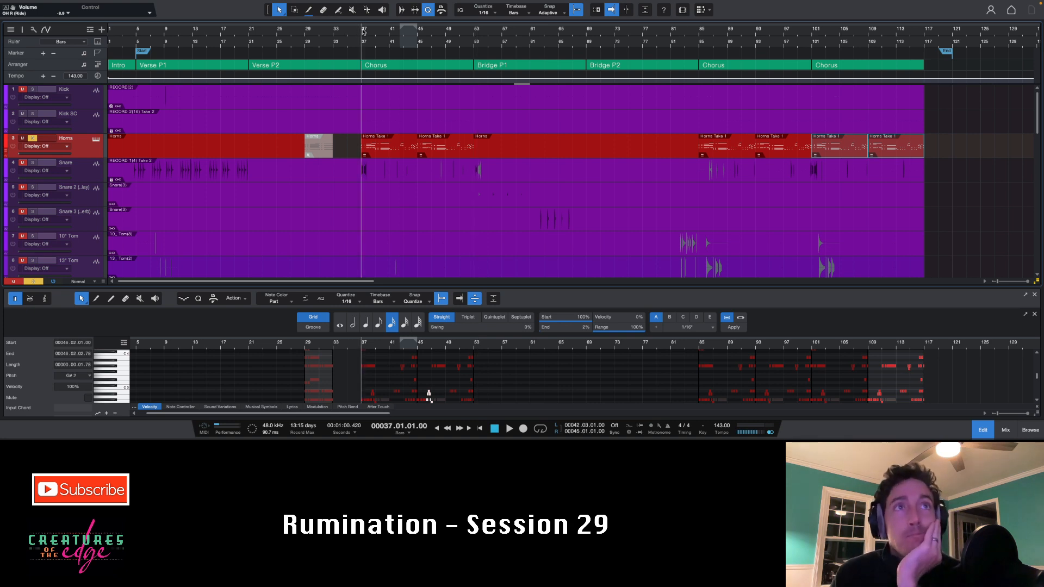
click(1006, 431)
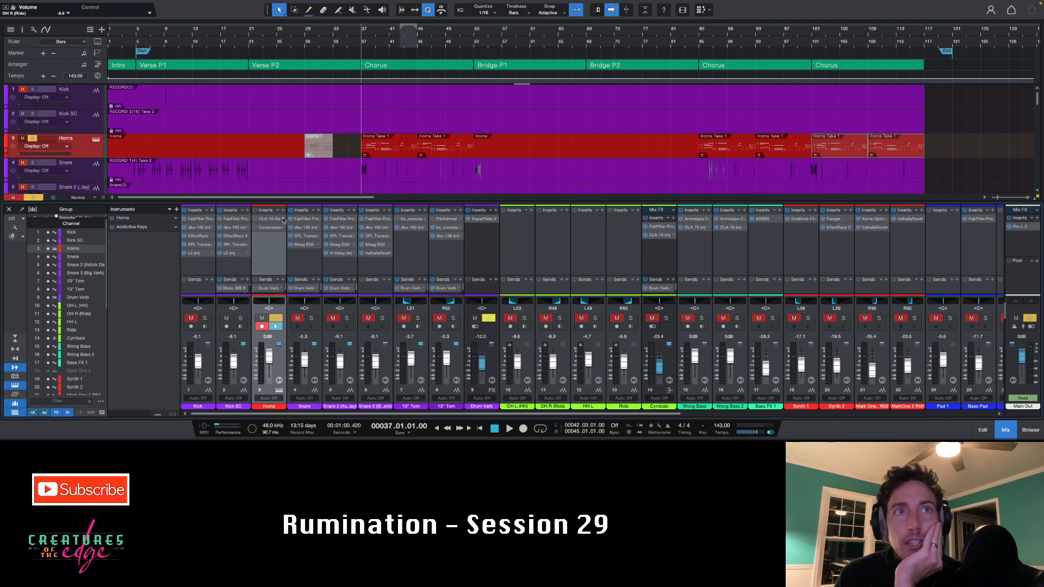
click(282, 211)
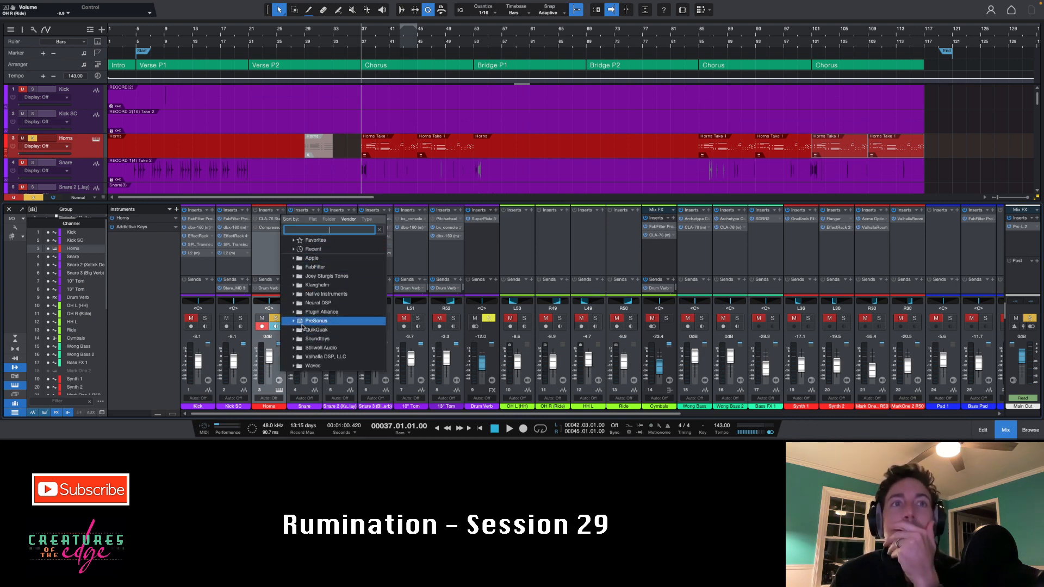
click(296, 313)
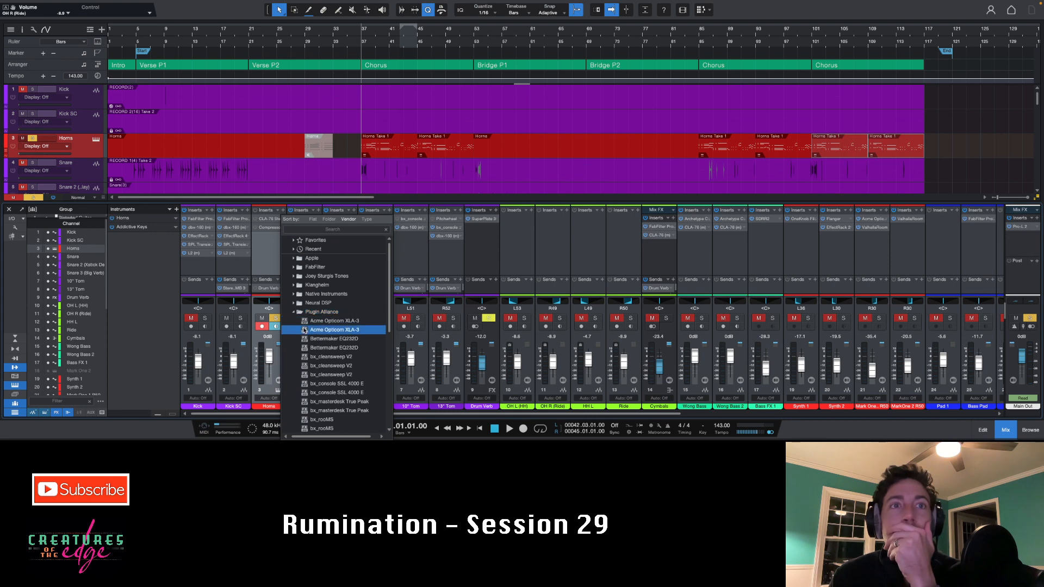
double_click(325, 329)
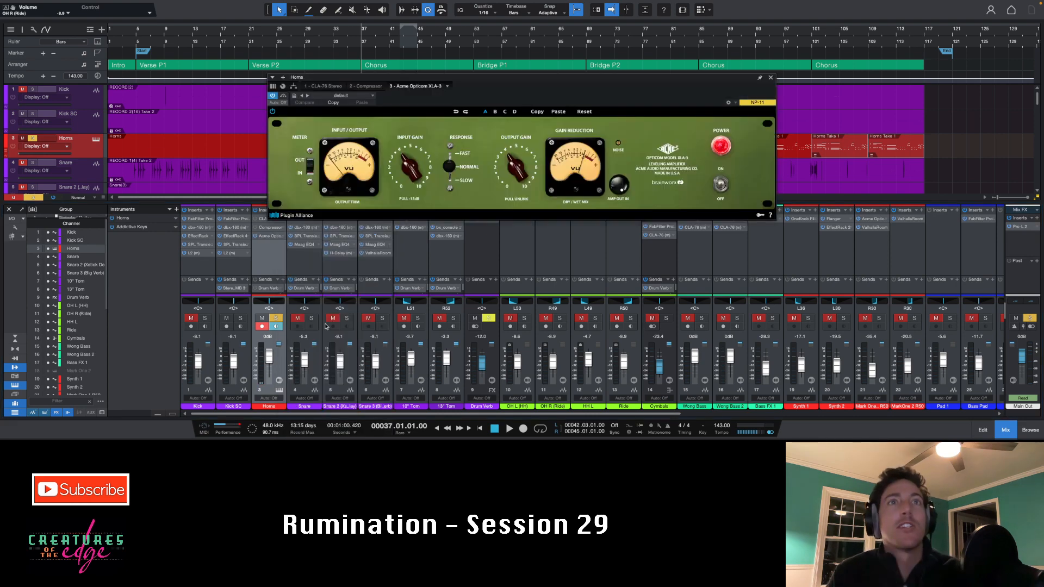
Move the plug-in window clear of the Horns channel strip and disable the Acme Opticom XLA-3.
drag(432, 82, 584, 235)
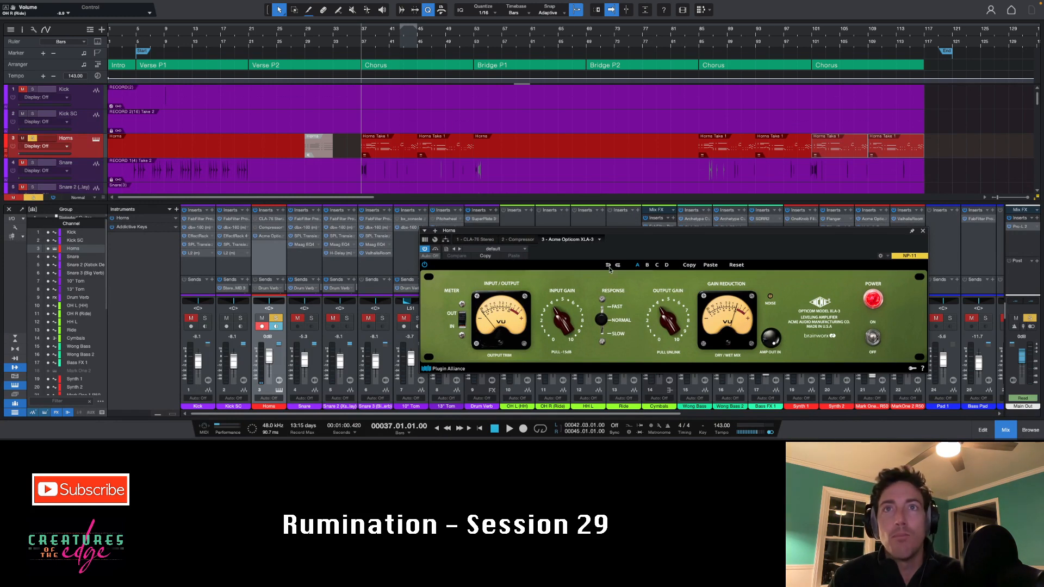
click(599, 240)
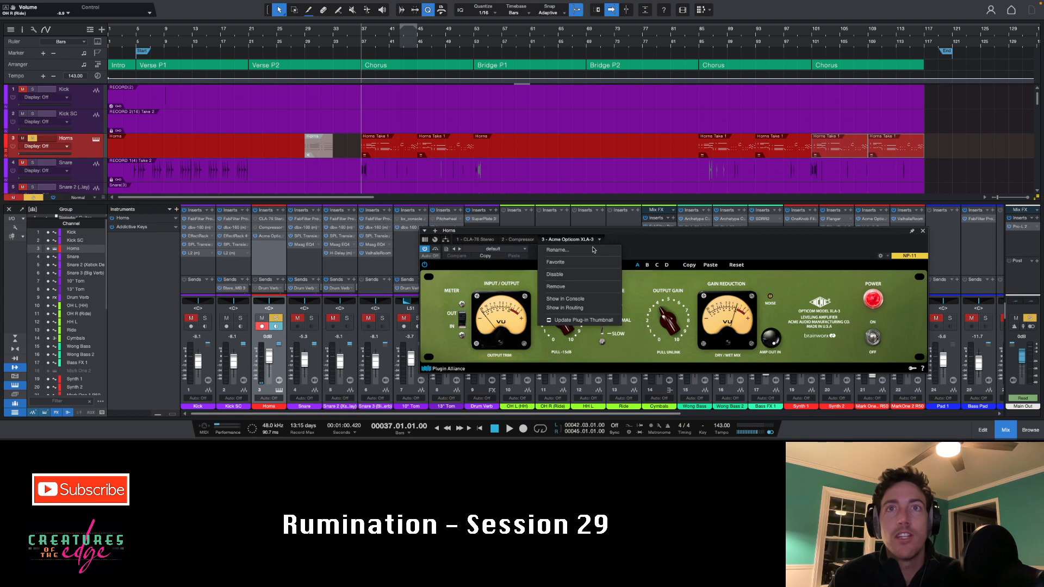
click(555, 275)
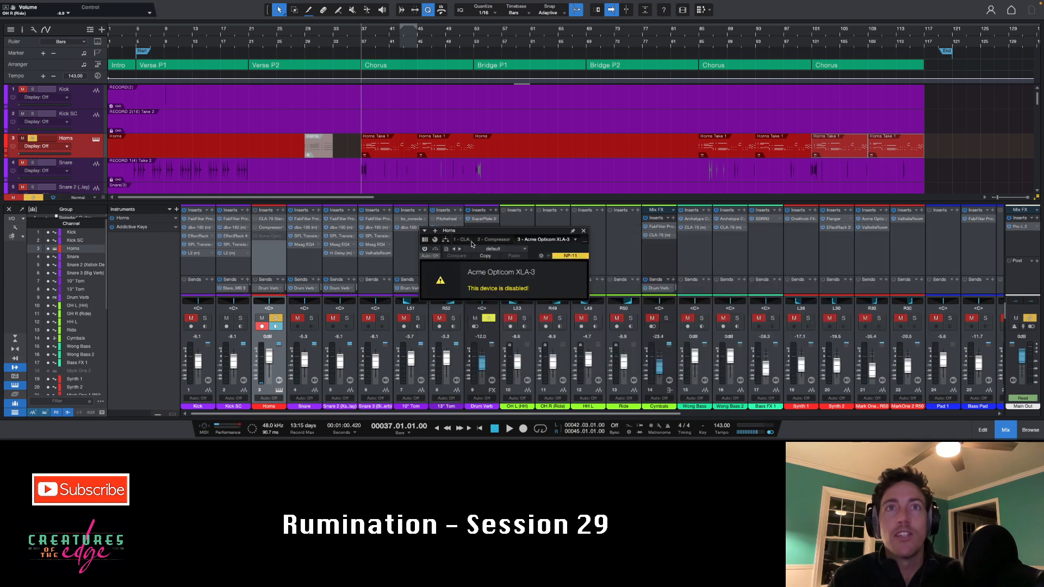
Open the Horns channel's CLA-76 Stereo, play from bar 37, and check its input level before returning the meter to GR.
click(462, 241)
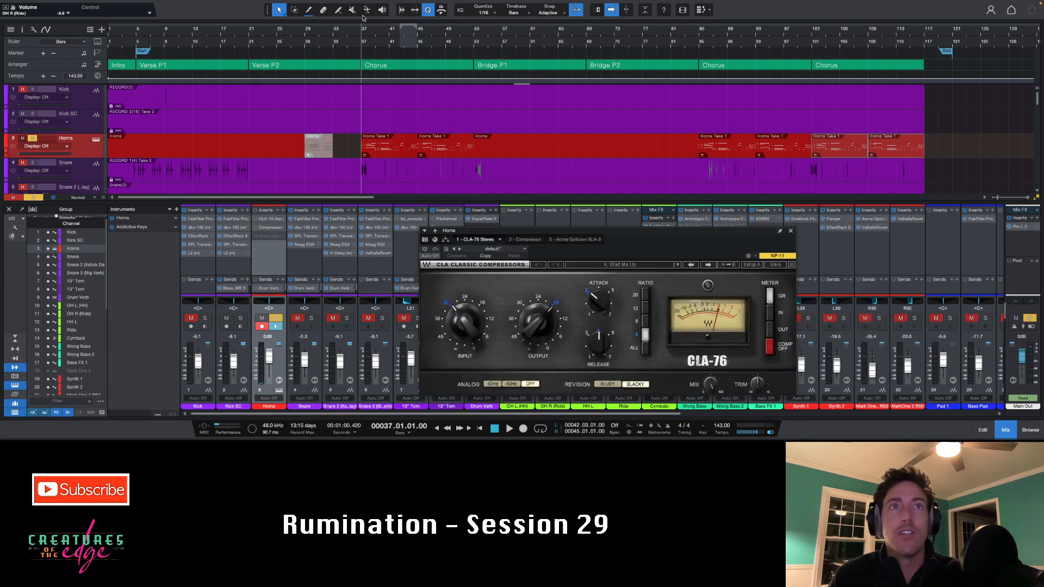
key(space)
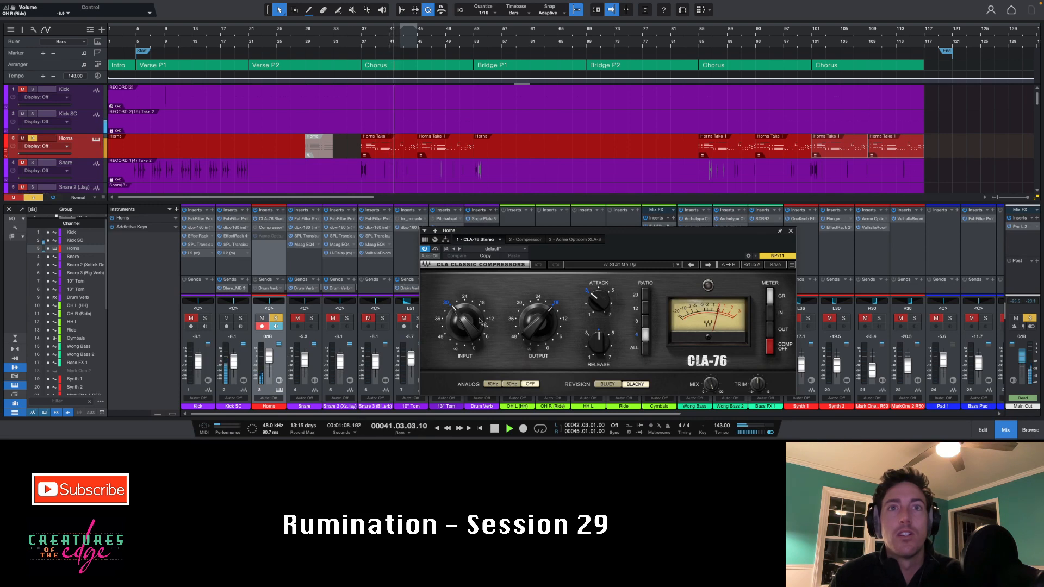
drag(480, 321, 480, 322)
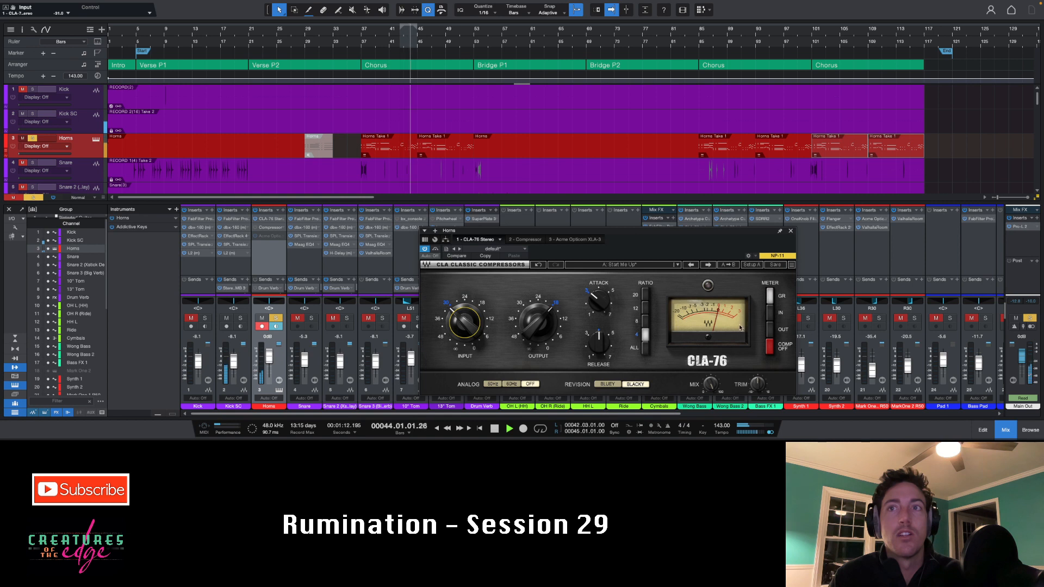
click(770, 307)
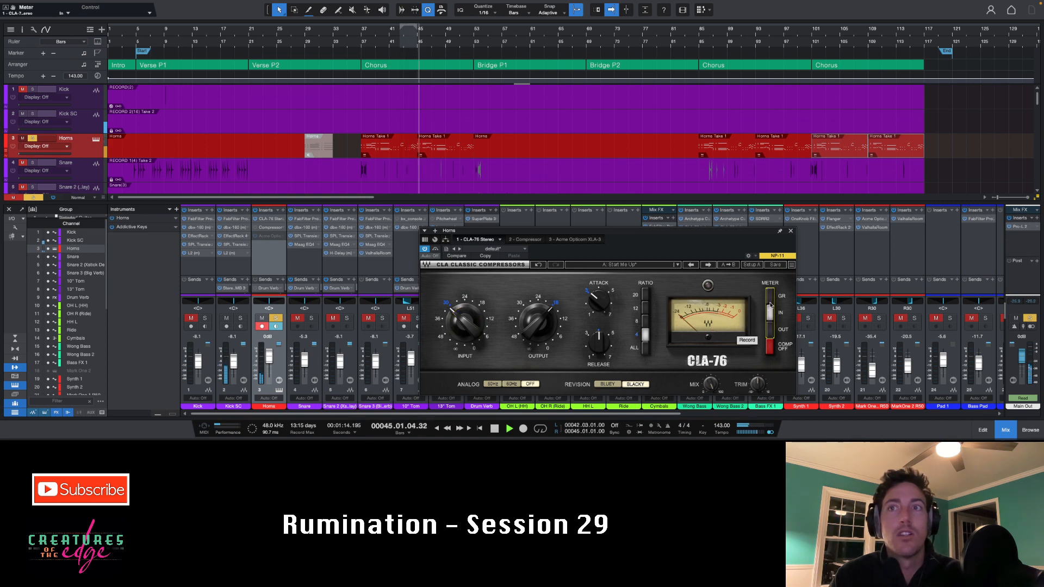
click(770, 302)
Unsolo the Horns channel and disarm its recording while the full mix plays.
click(276, 319)
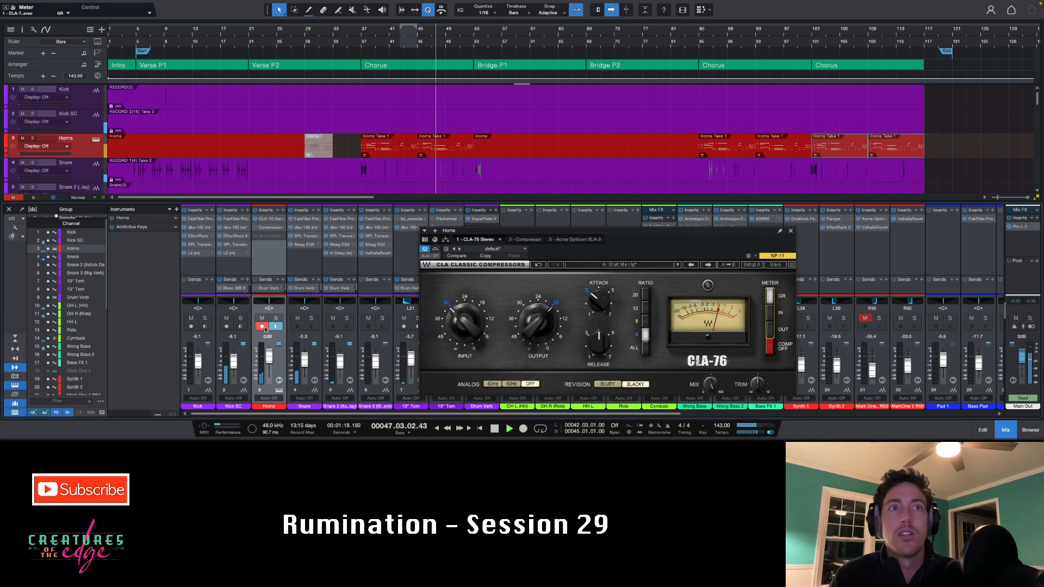
click(263, 326)
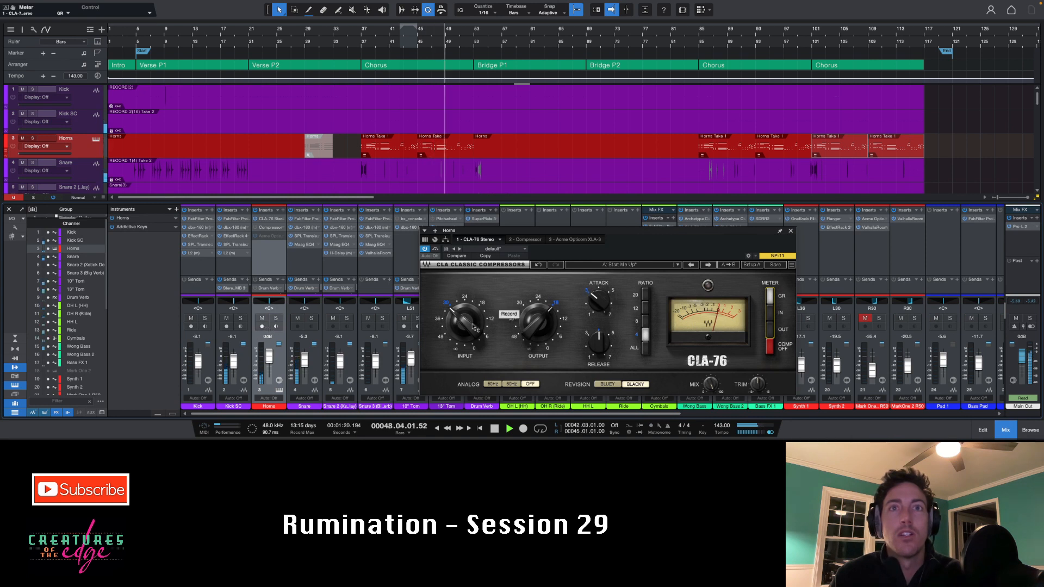
Raise the CLA-76 input to about -12 and lower its output to around the 24 mark.
drag(473, 327, 473, 309)
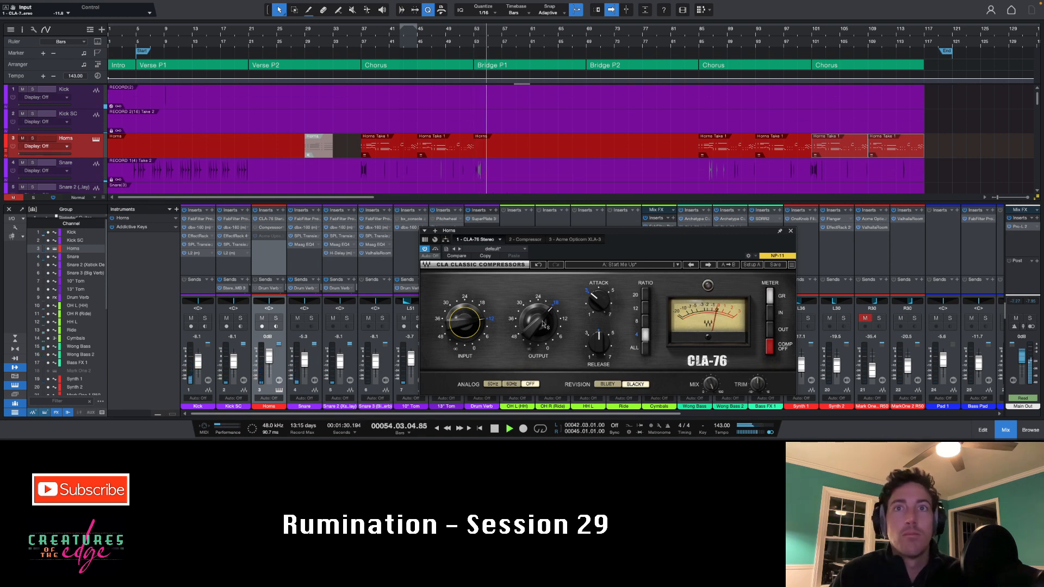
drag(544, 324, 544, 333)
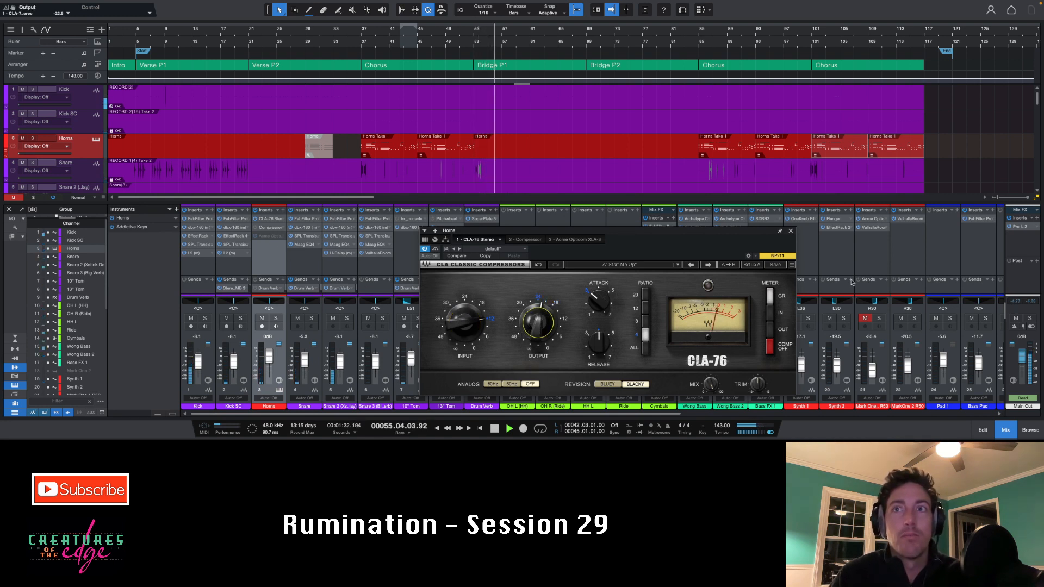
Play the chorus from bar 37 and compare the CLA-76's IN, GR and OUT metering, leaving the meter on IN.
click(770, 313)
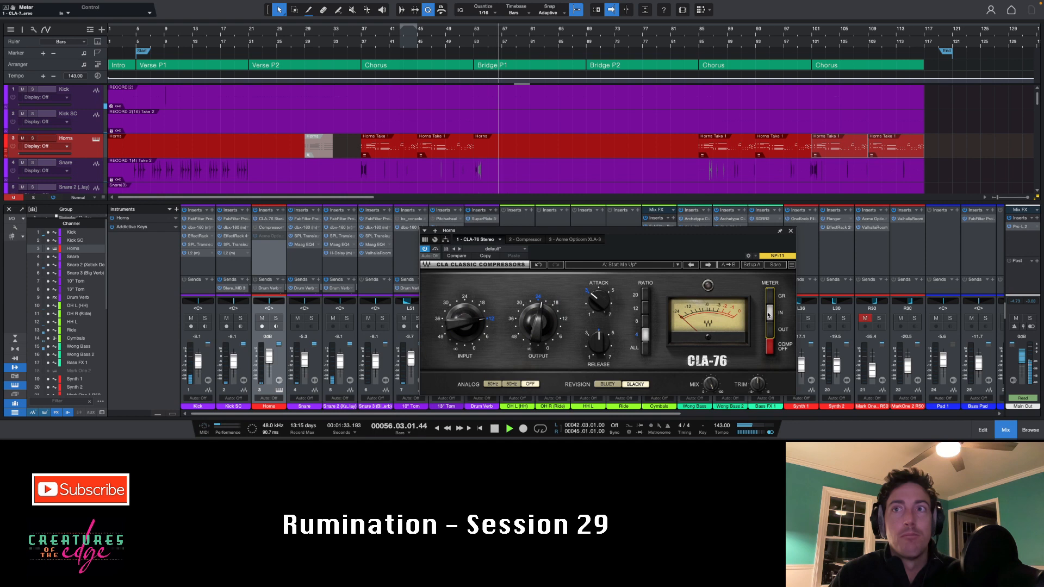
click(359, 33)
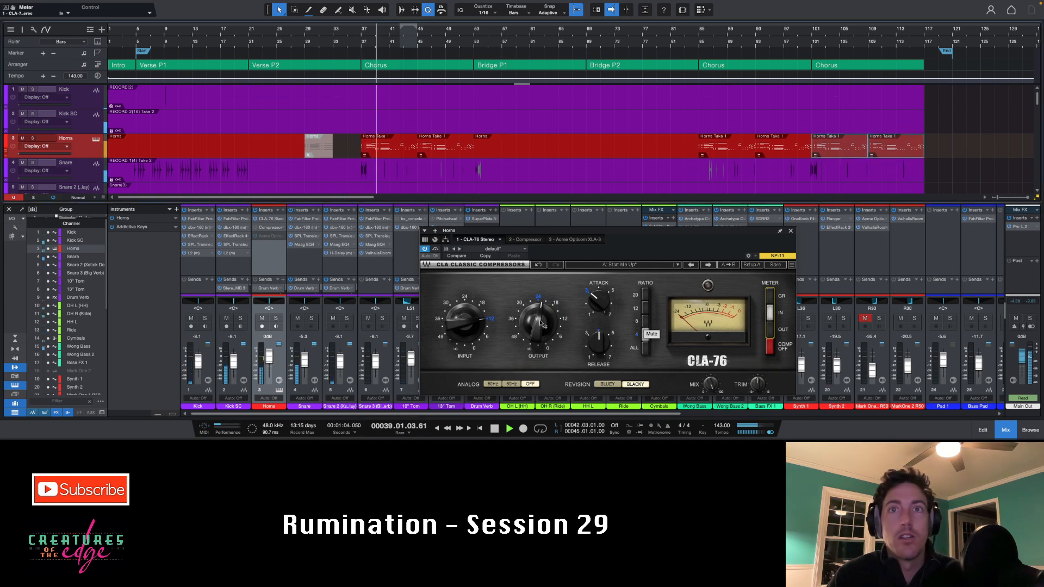
click(770, 297)
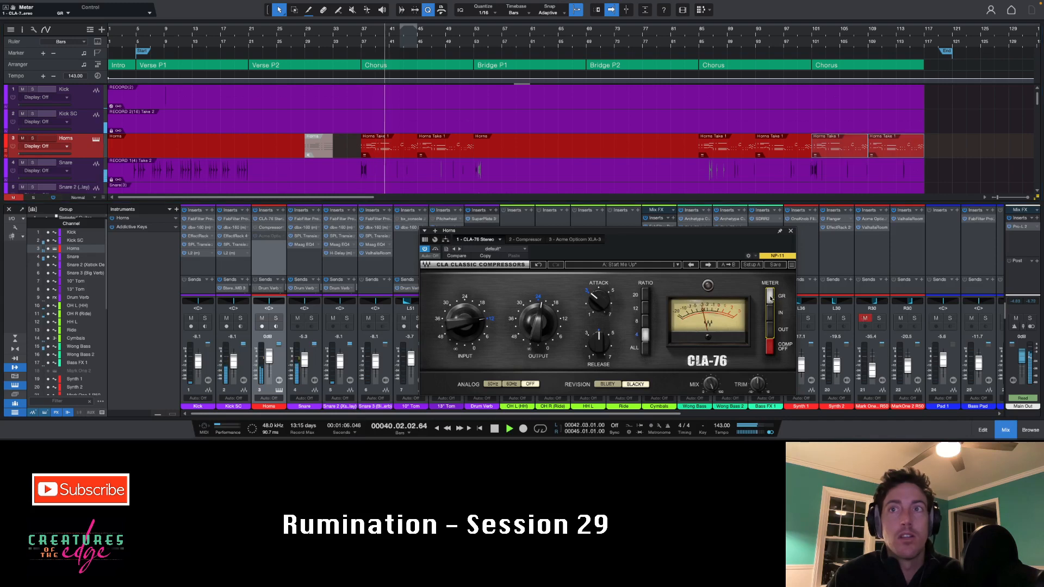
click(770, 330)
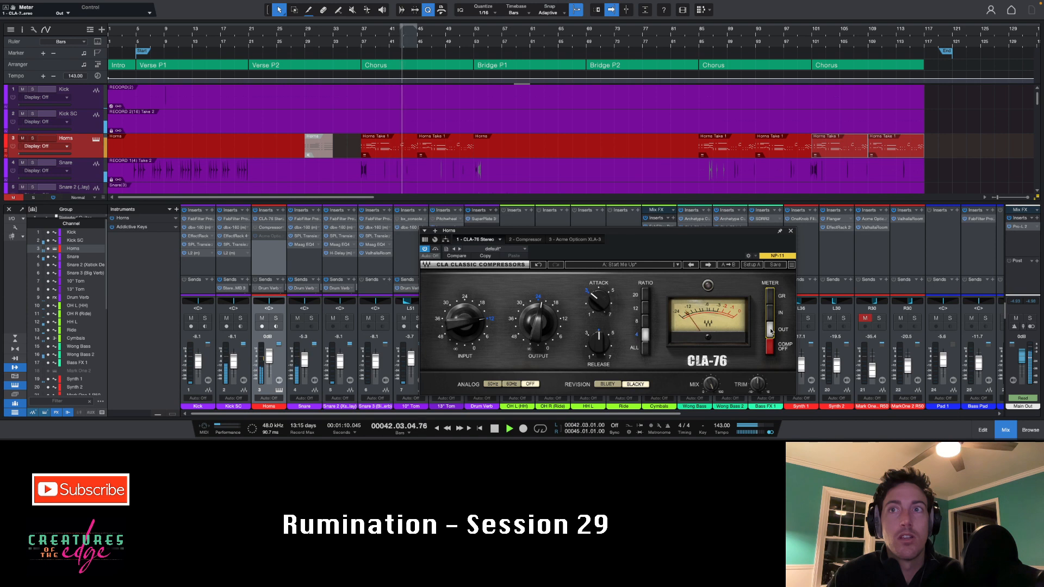
click(770, 312)
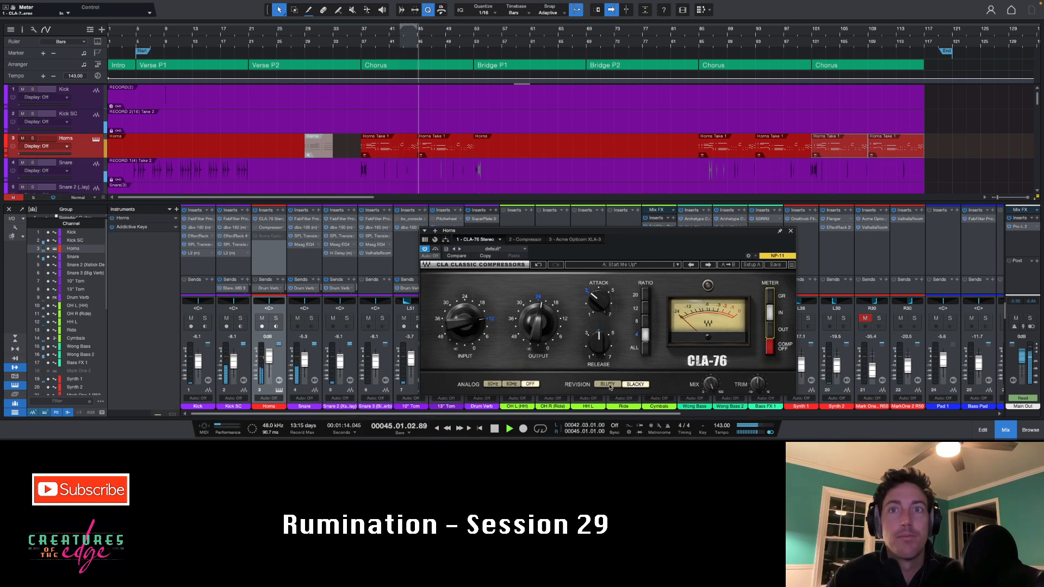
Try the CLA-76's ALL ratio, settle on 8, and turn the release up.
click(646, 349)
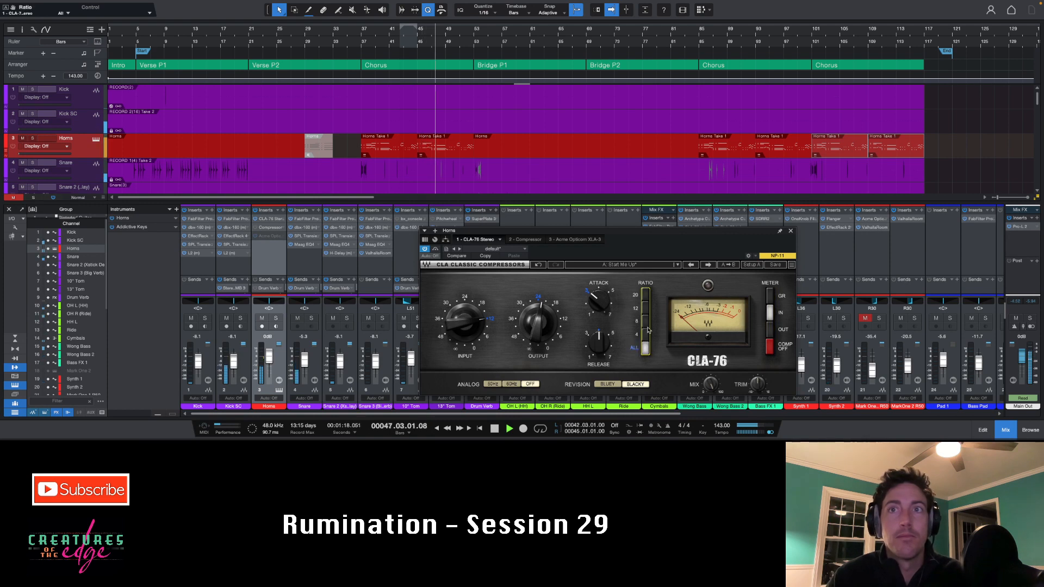
click(646, 323)
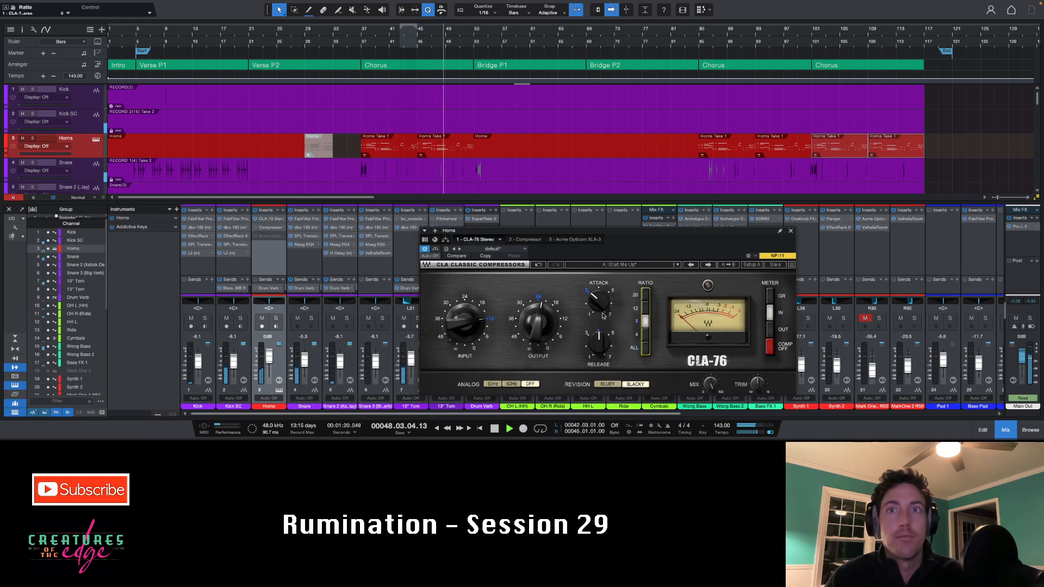
drag(598, 341, 598, 330)
click(640, 265)
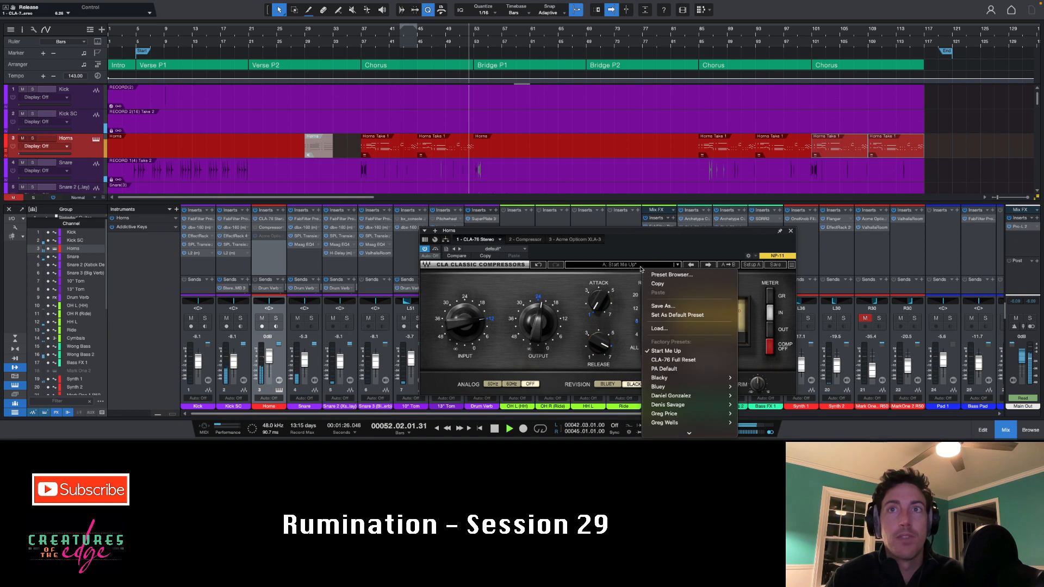
mouse_move(669, 381)
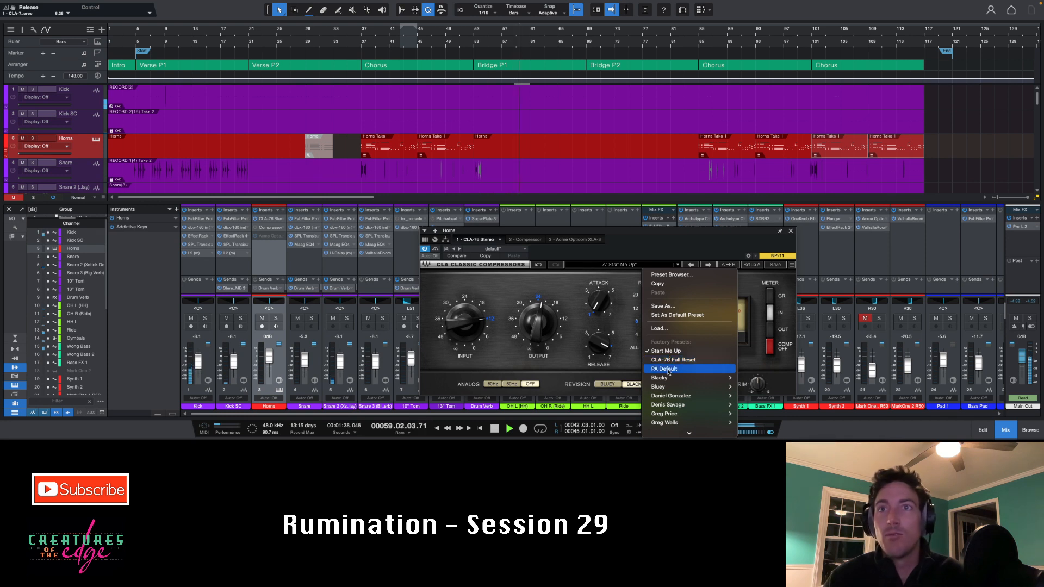
click(564, 289)
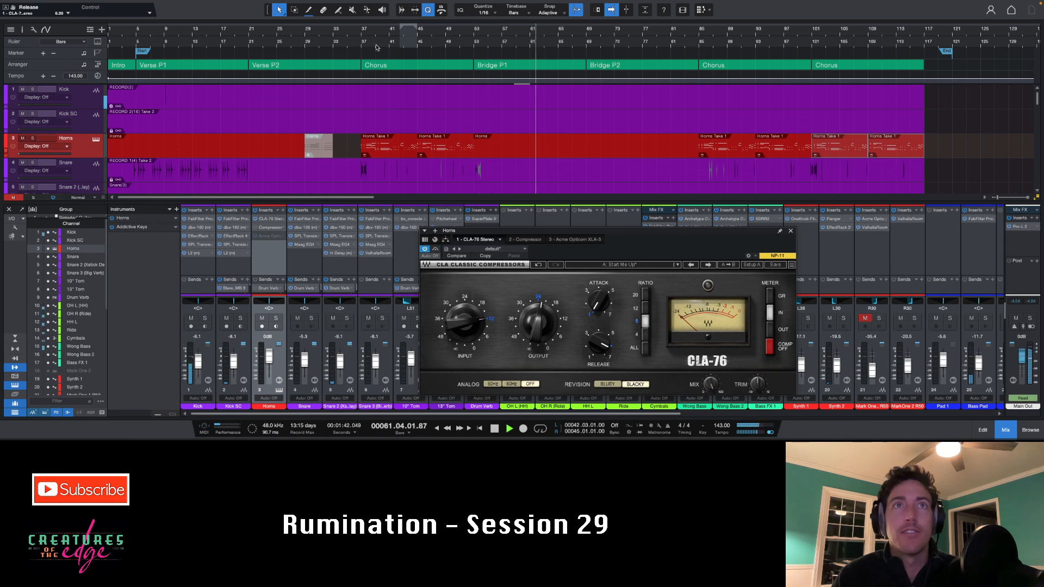
Switch the CLA-76 to the Bluey revision and turn its attack up while playing from bar 37, and close the plug-in window.
click(360, 32)
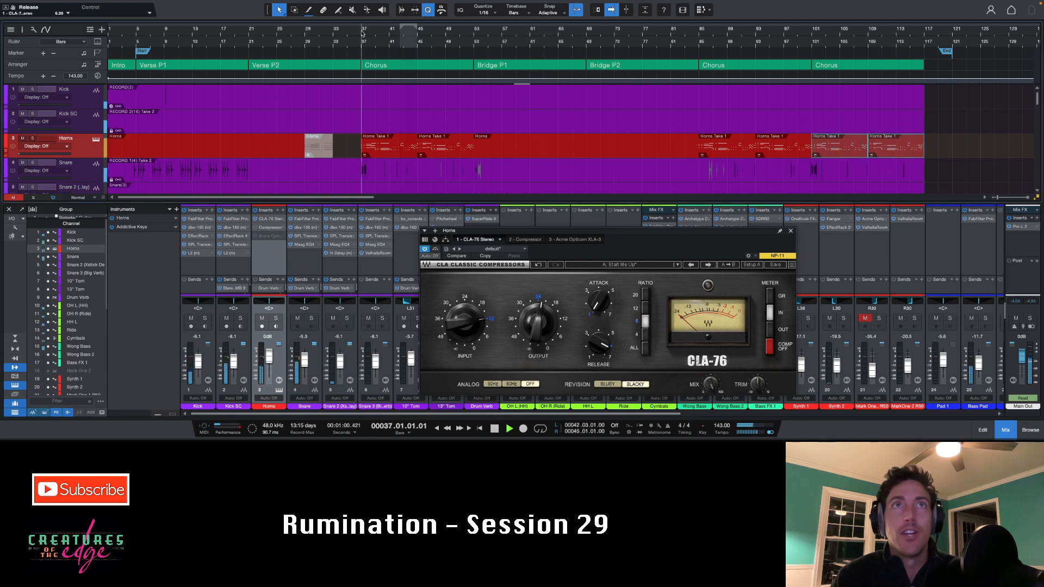
click(607, 384)
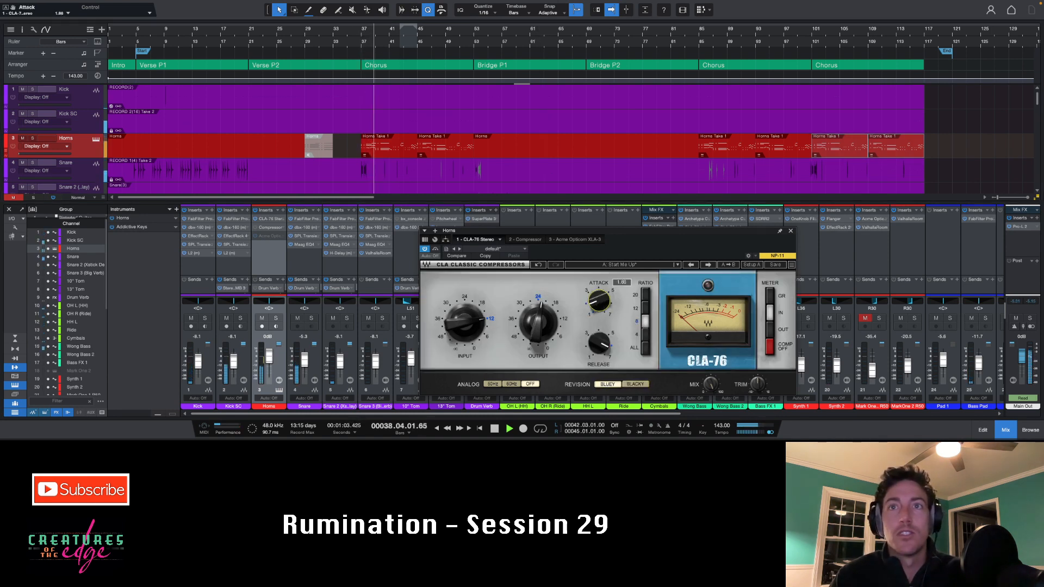
drag(598, 300, 599, 290)
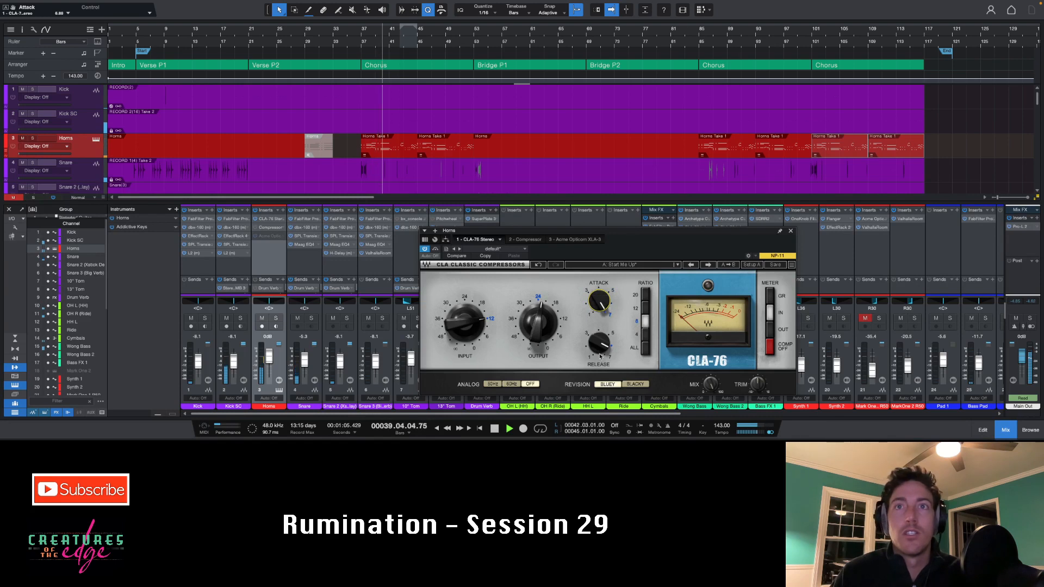
click(448, 320)
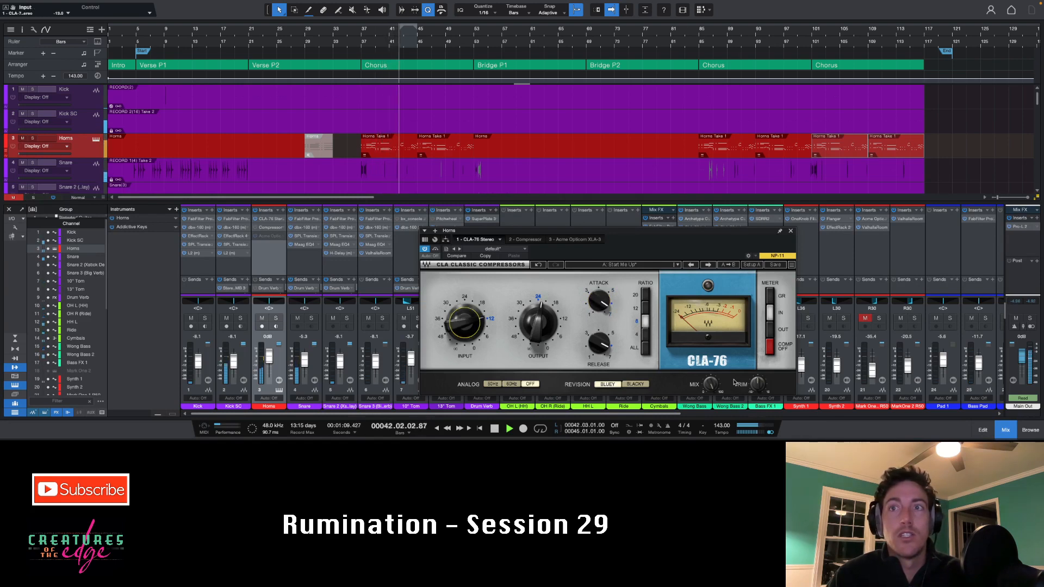
click(710, 384)
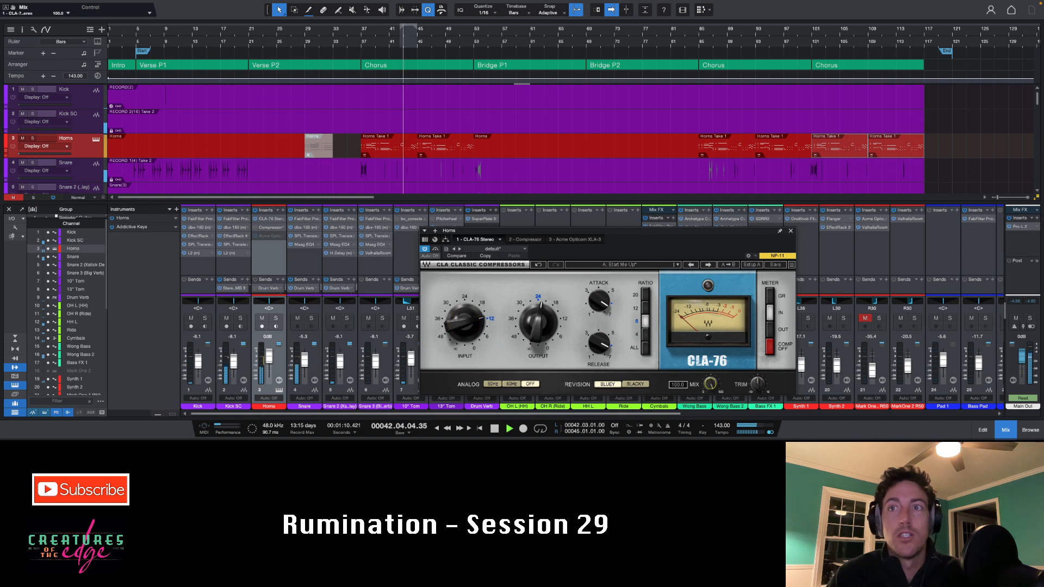
click(426, 249)
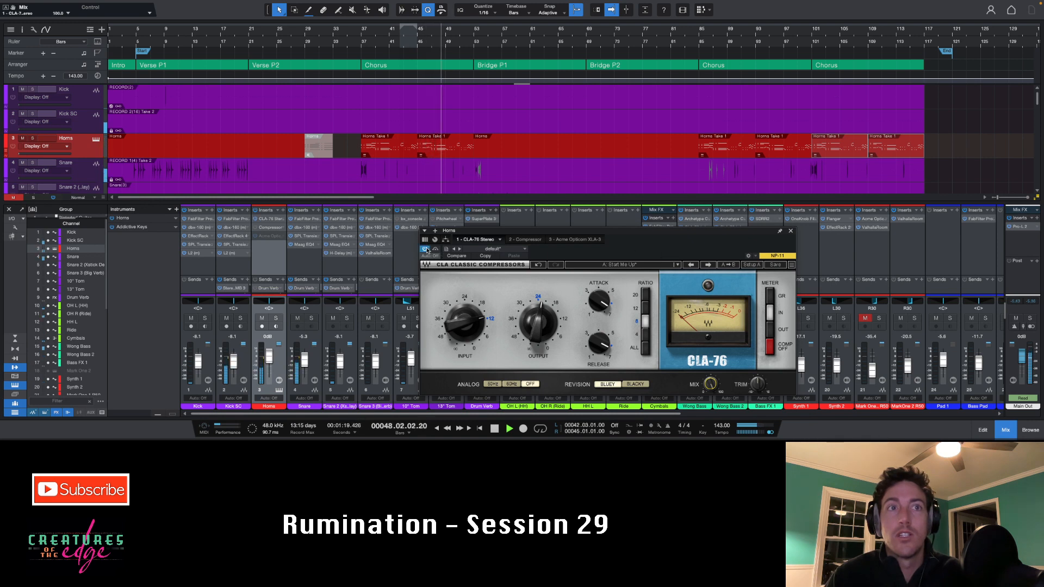
click(790, 231)
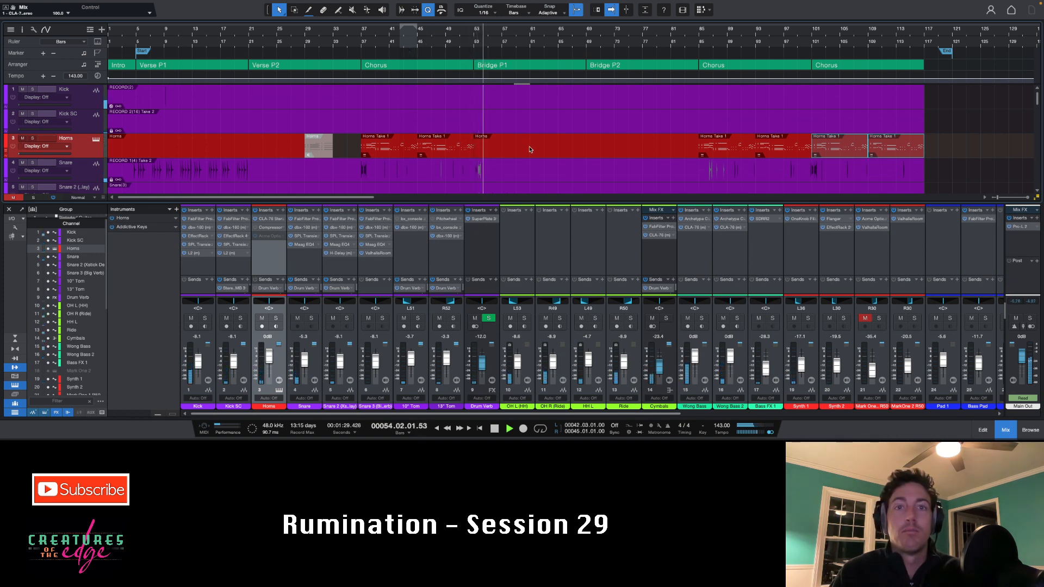
Select the first chorus horn clip, arm the Horns channel, and lower its fader to about -19 dB against the mix.
click(435, 147)
click(389, 147)
click(262, 327)
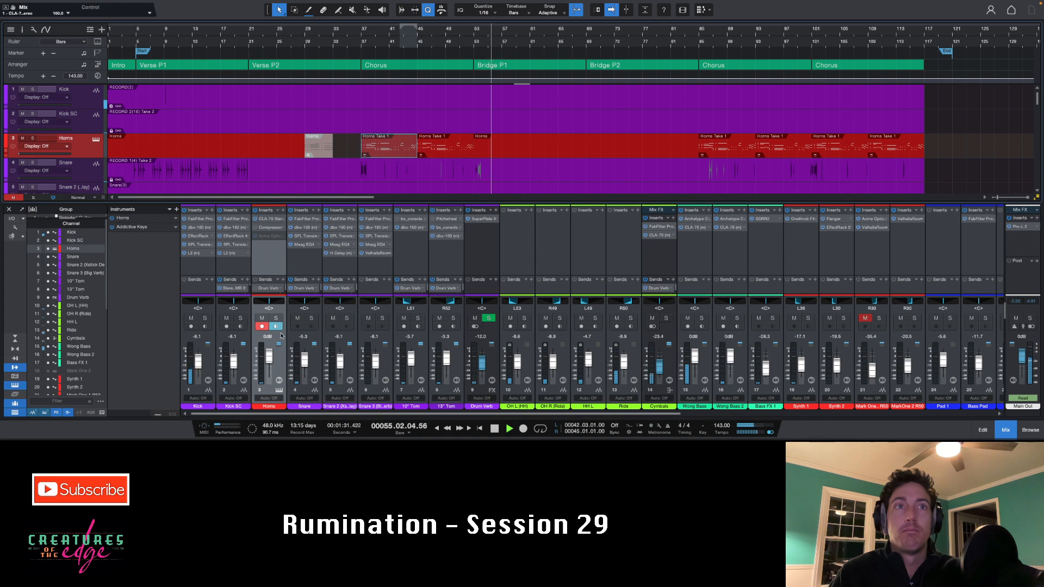
drag(269, 356, 269, 365)
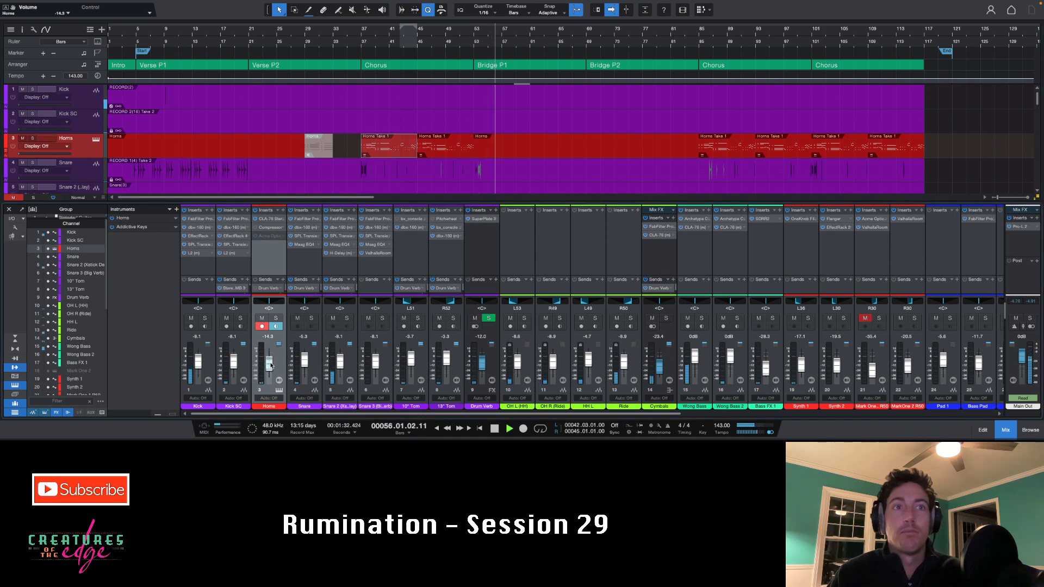
click(373, 35)
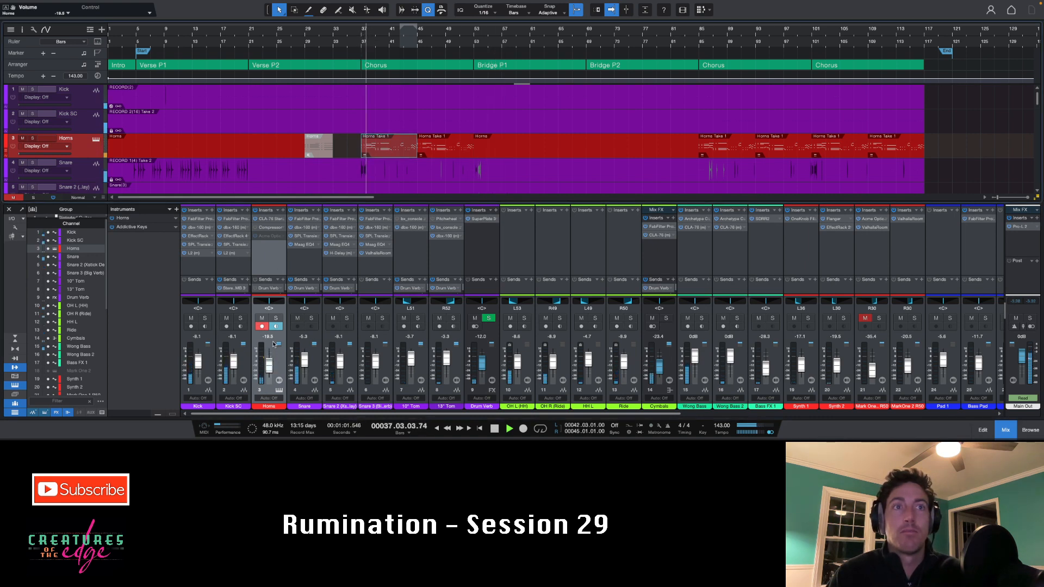
drag(270, 369, 270, 367)
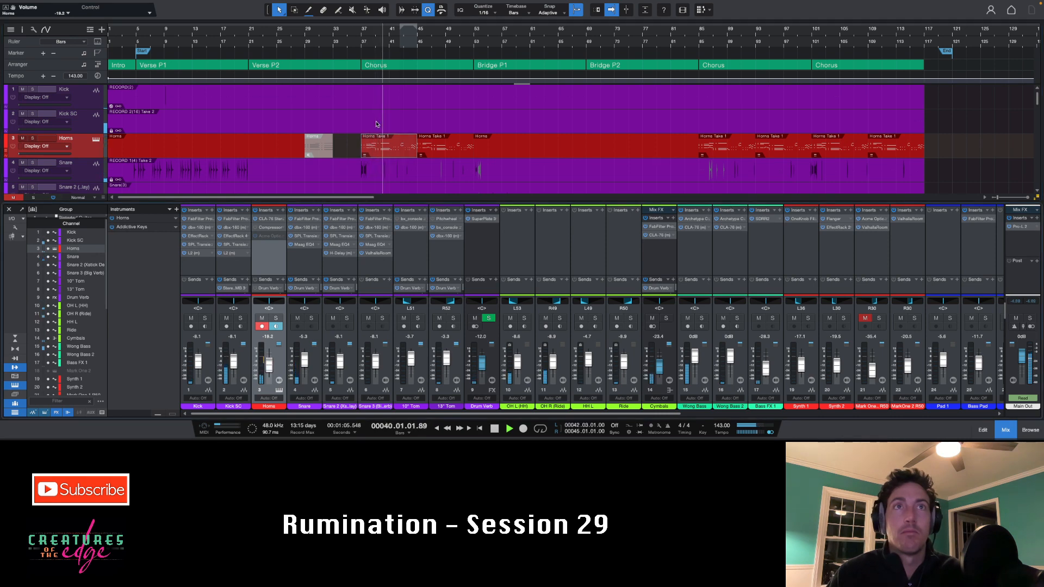
Replay the chorus from bar 37 and briefly solo the Horns channel to compare it with the full mix.
scroll(359, 152, down, 10)
scroll(379, 143, up, 10)
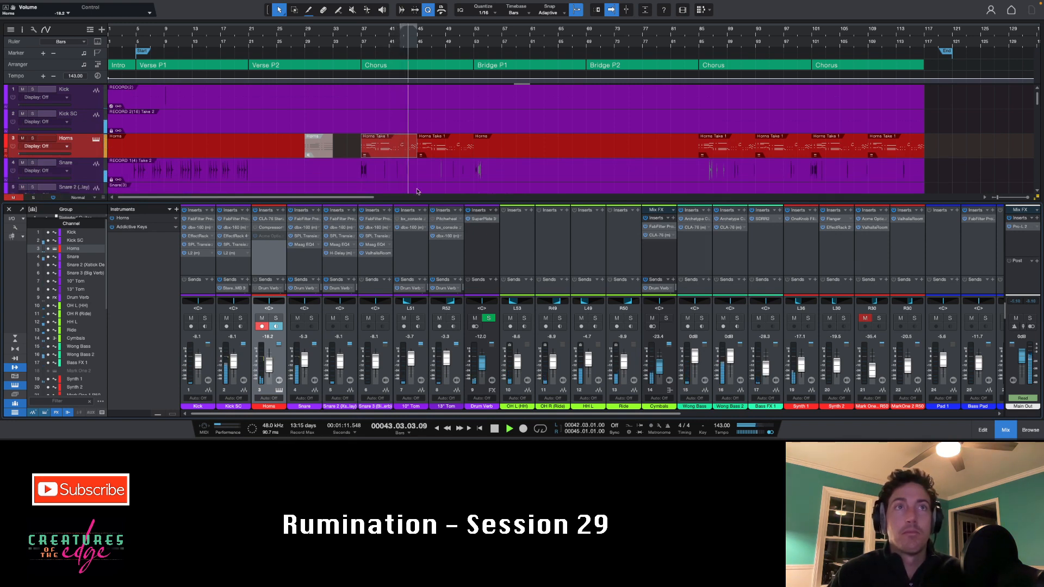
key(space)
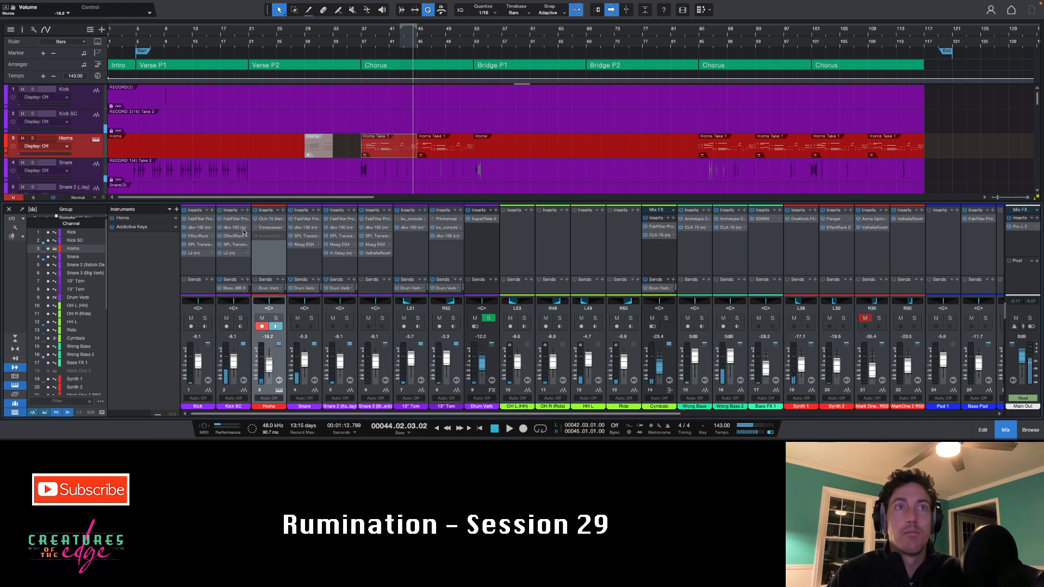
click(362, 31)
key(space)
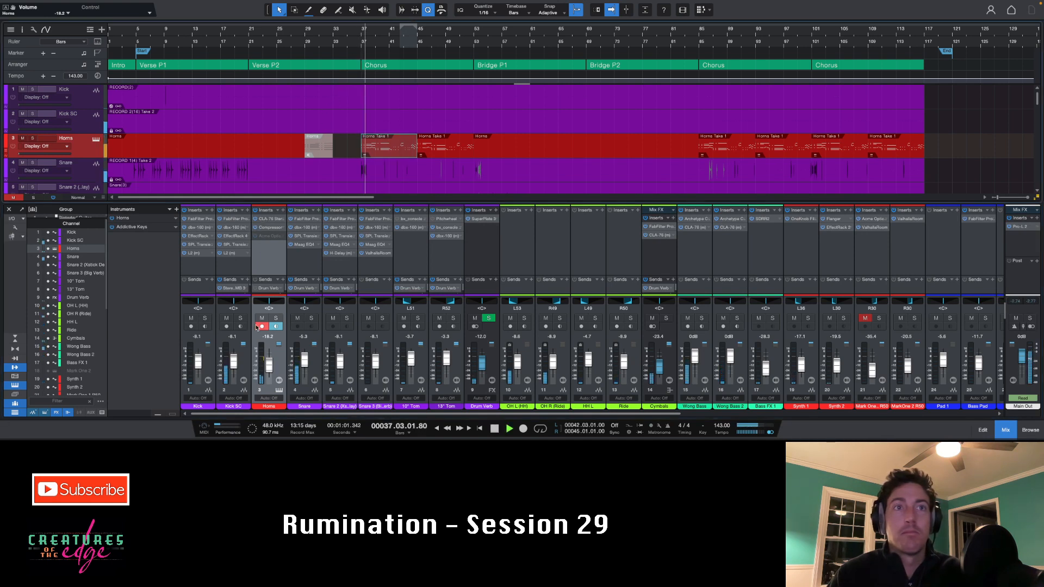
click(276, 318)
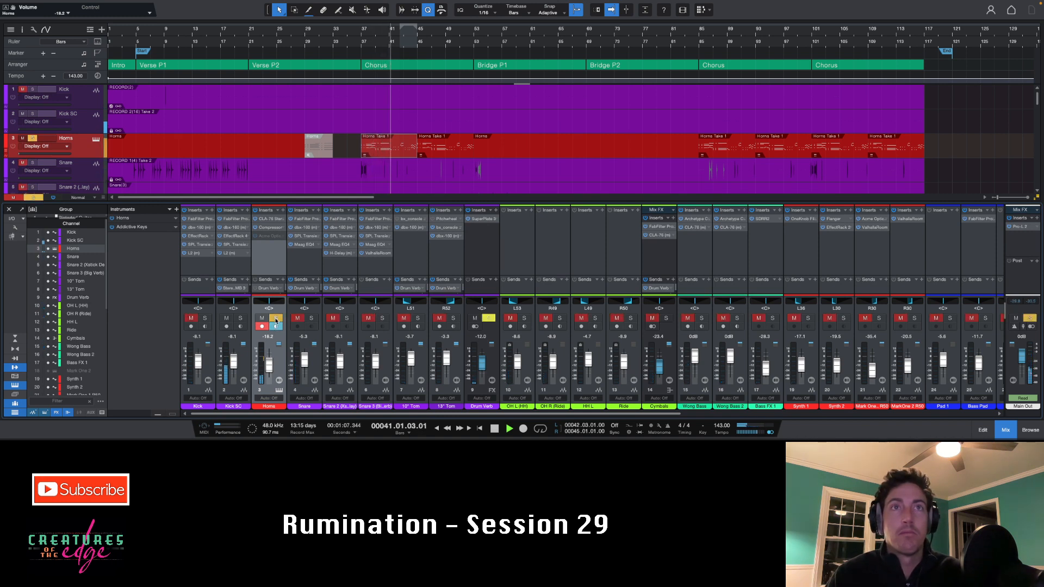
click(276, 320)
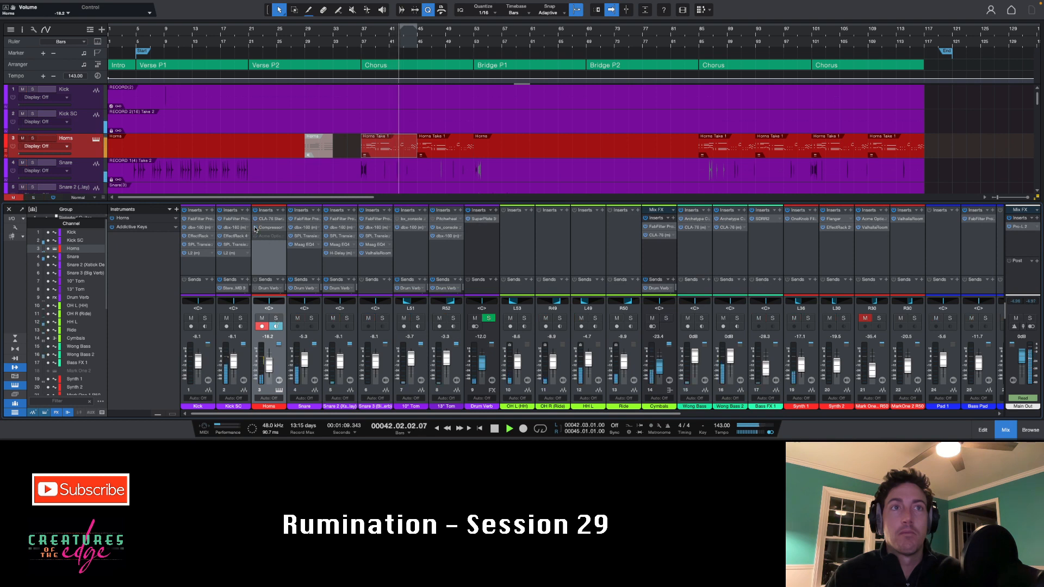
Remove the Compressor insert from the Horns channel and raise its fader to about -7.6 dB.
click(281, 232)
click(309, 313)
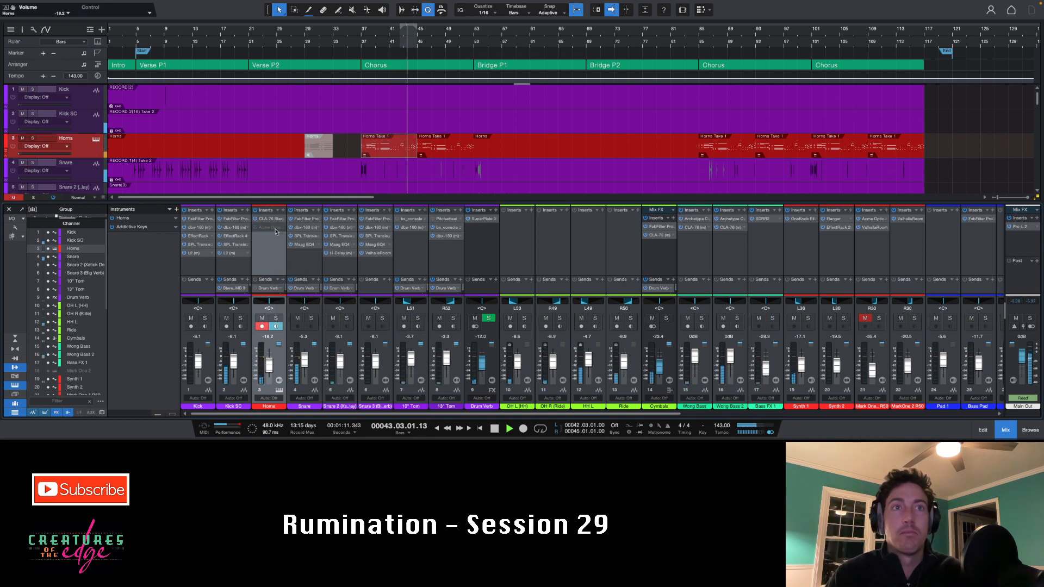
click(283, 213)
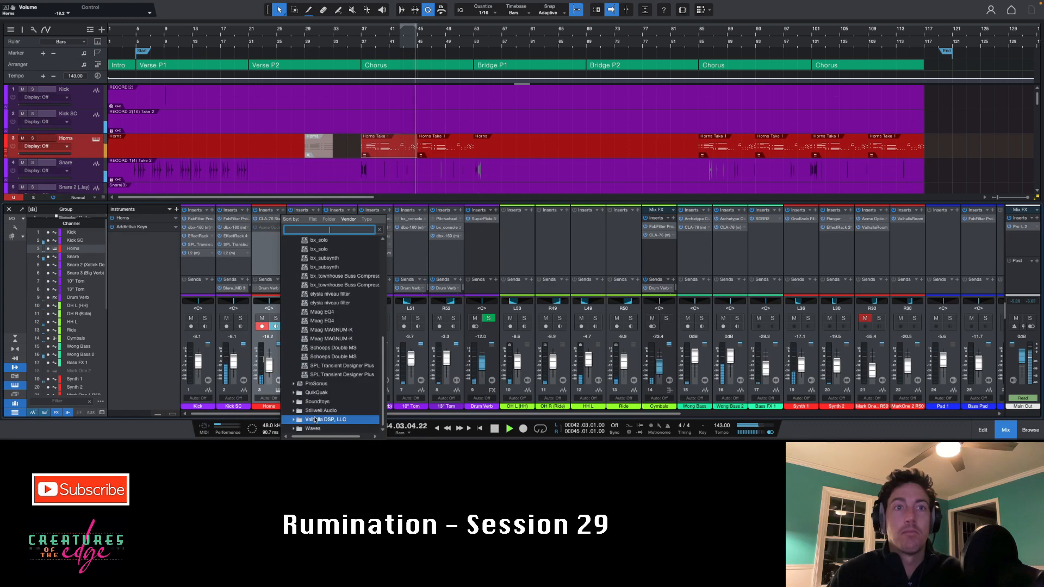
key(Escape)
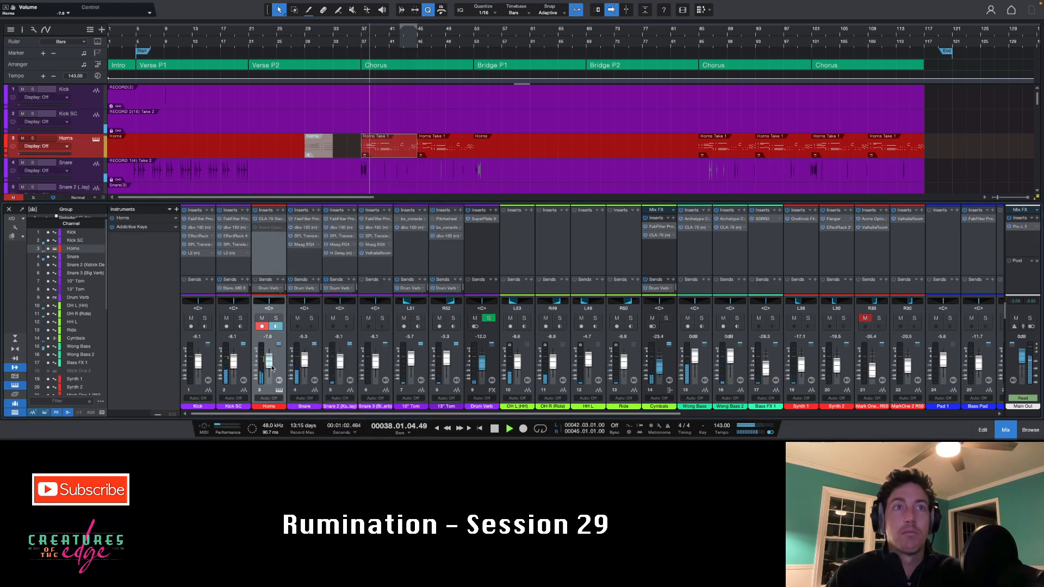
Try the Schoeps Double MS plug-in on the Horns channel, stop playback, and remove the insert.
click(283, 210)
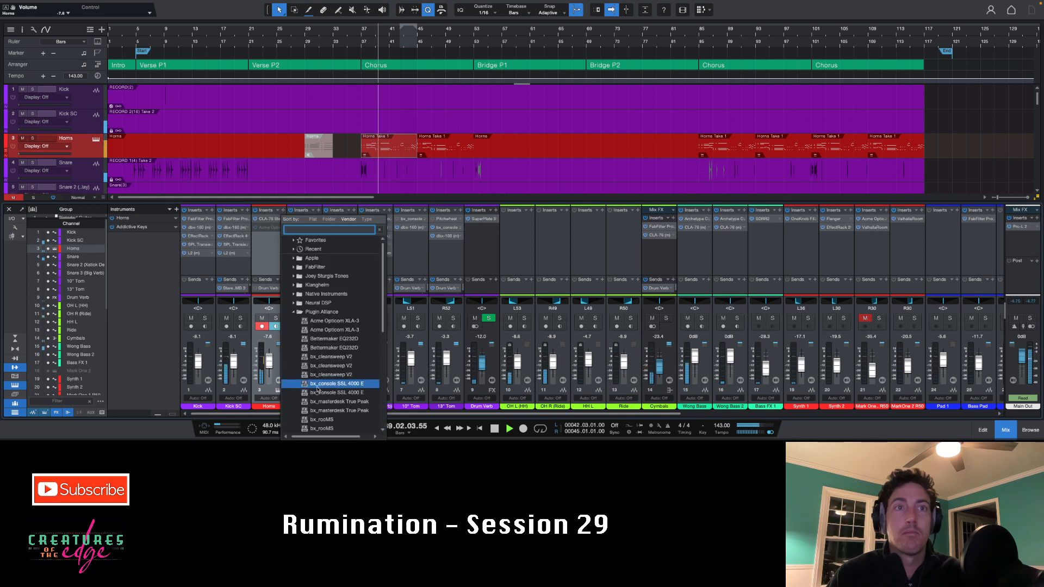
scroll(332, 425, down, 3)
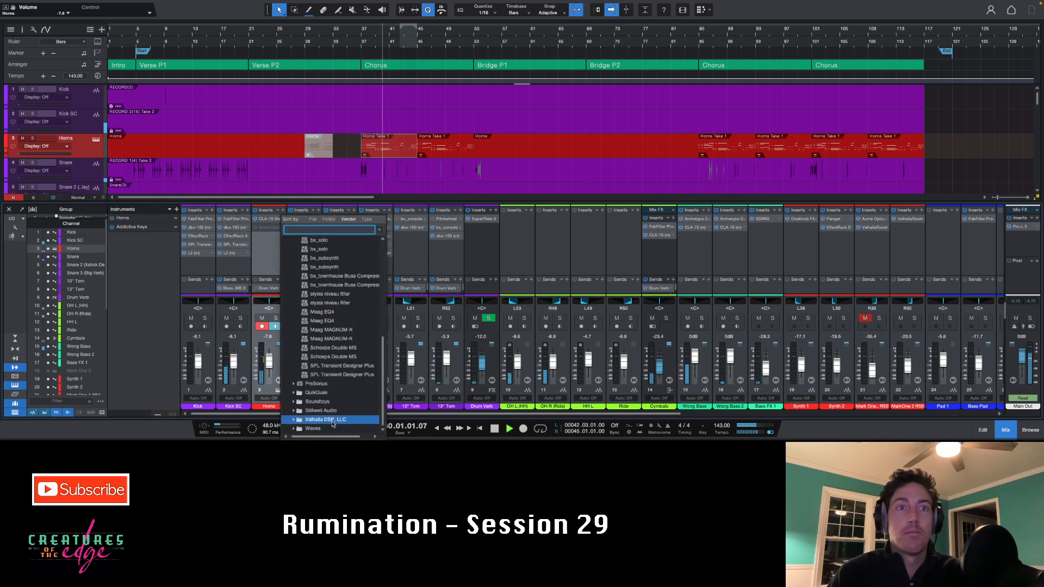
click(347, 349)
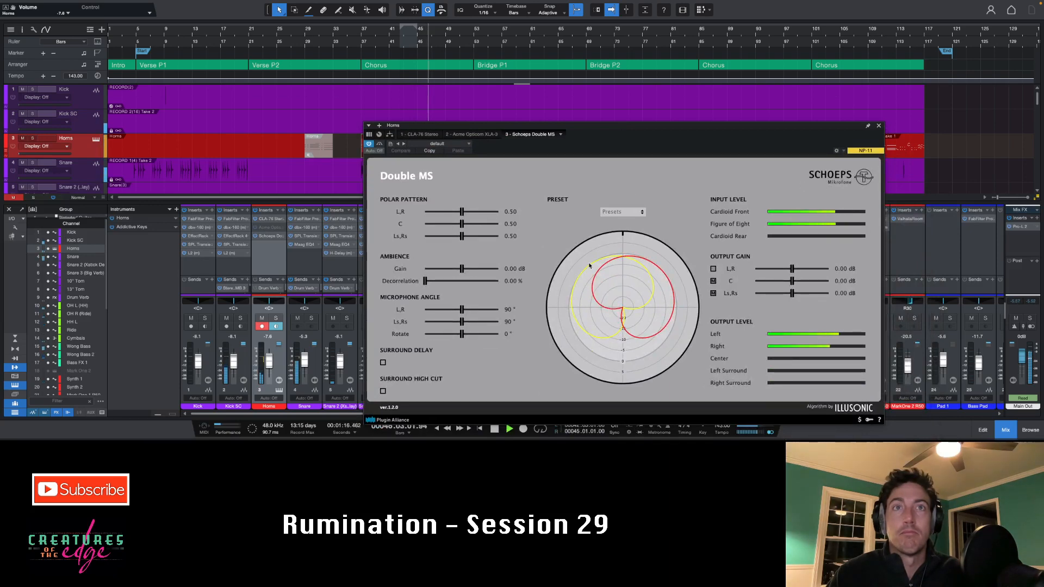
click(879, 126)
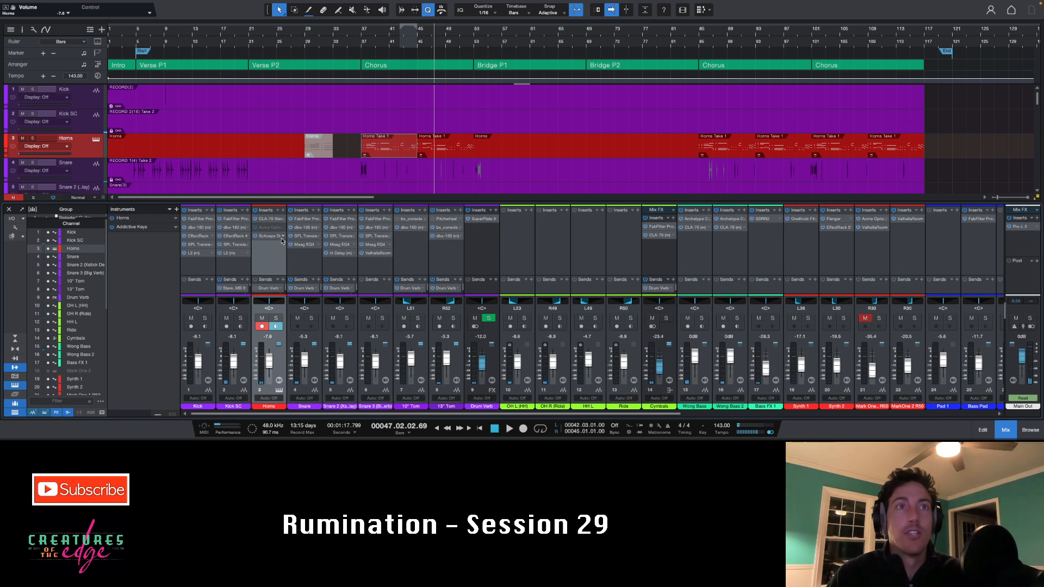
click(281, 239)
click(294, 321)
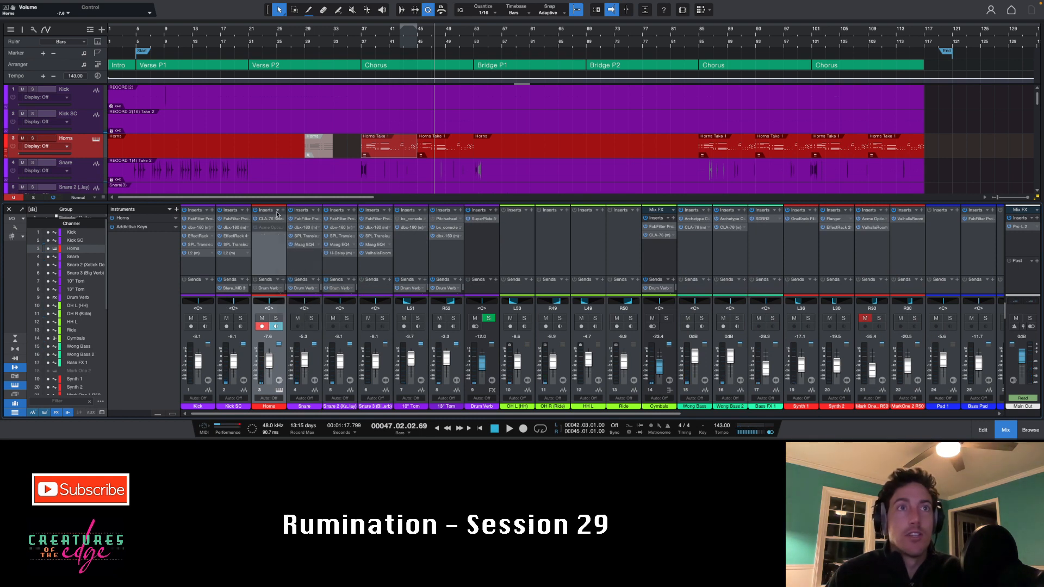
Insert the Waves Doubler2 (s) plug-in on the Horns channel and play the chorus from bar 37.
click(277, 212)
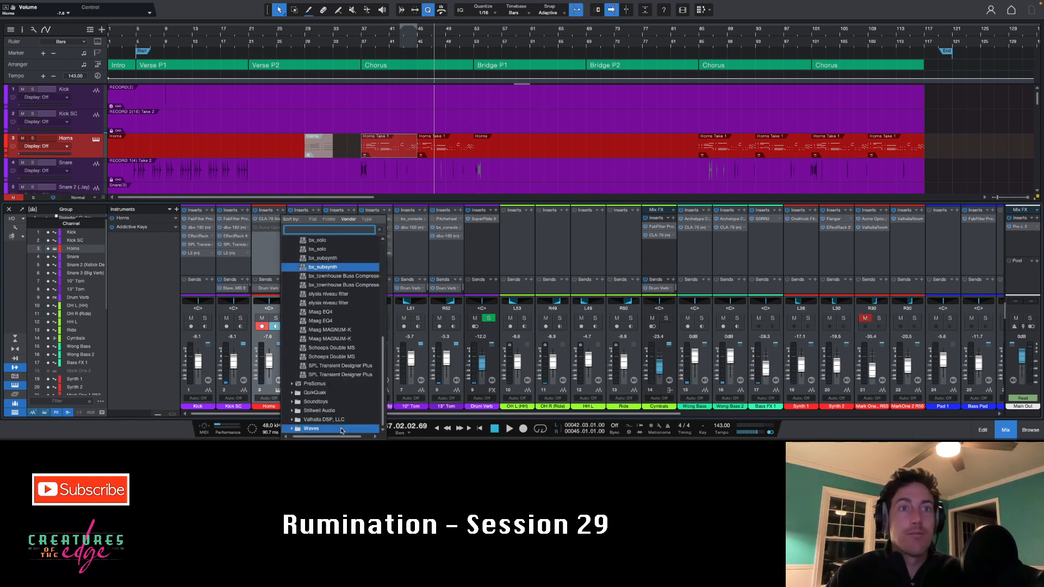
click(341, 429)
scroll(340, 380, down, 4)
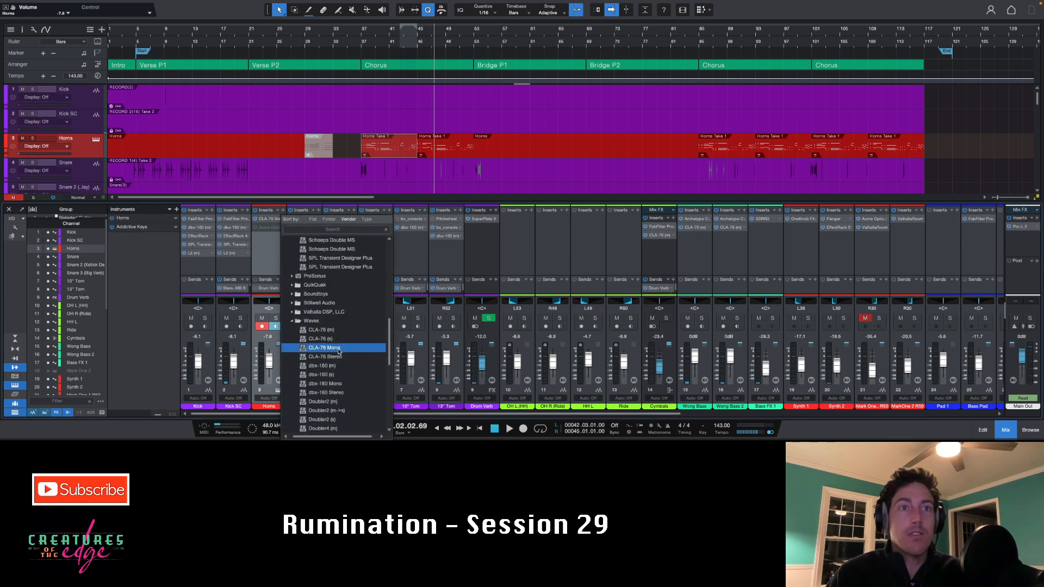
scroll(343, 351, down, 3)
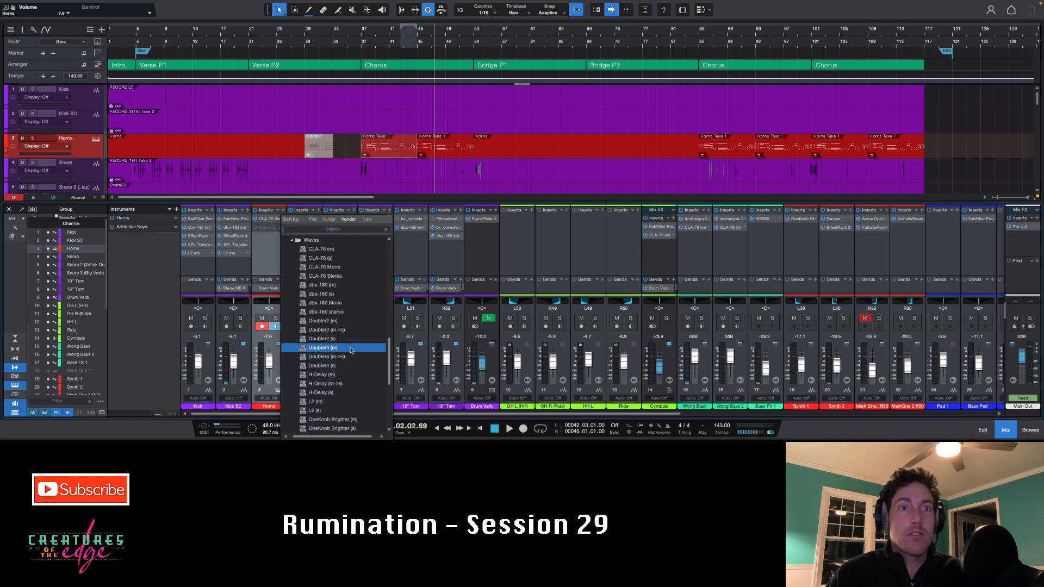
click(351, 339)
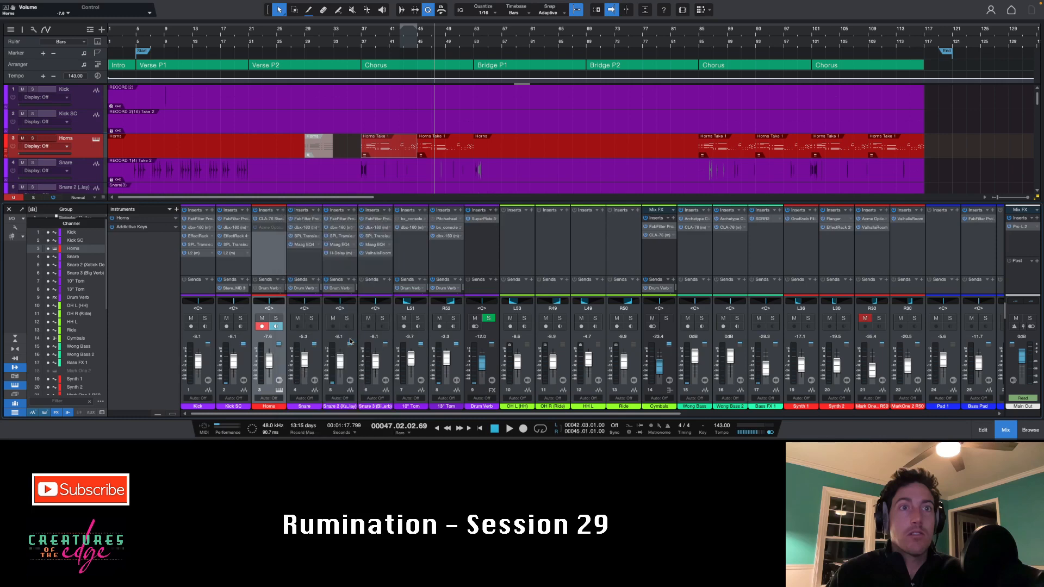
click(361, 34)
key(space)
click(447, 143)
click(448, 145)
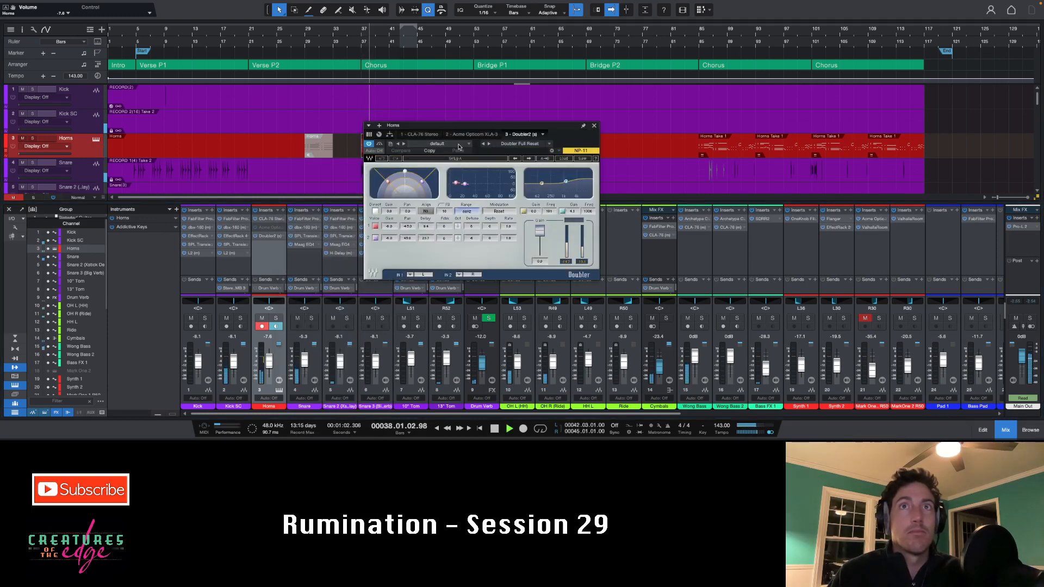
Audition the Parker Thick Space Shake and Wide Vocal Doubler presets in the Horns channel's Doubler2 during playback.
click(513, 145)
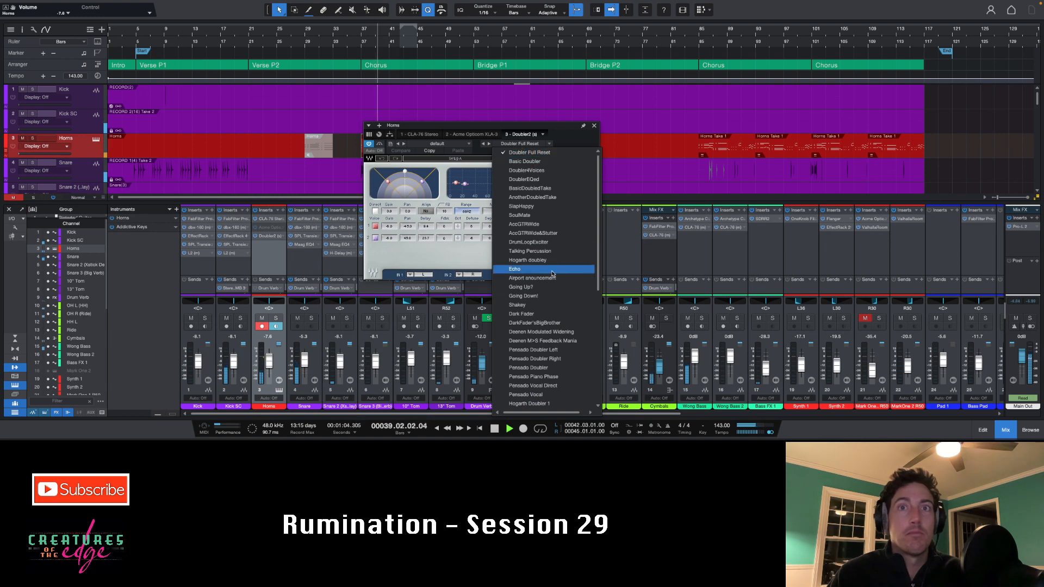
scroll(565, 283, down, 5)
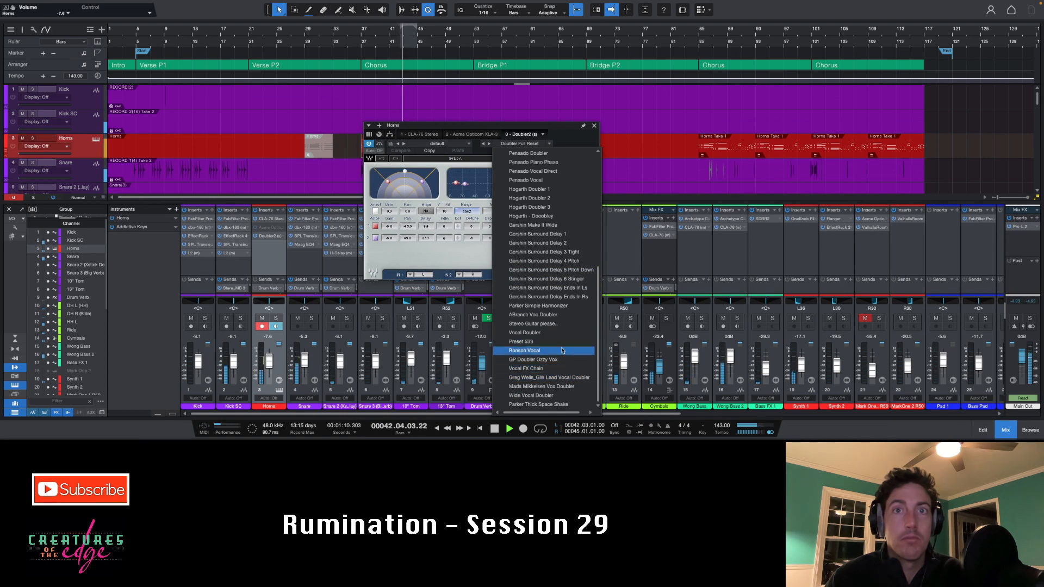
click(561, 405)
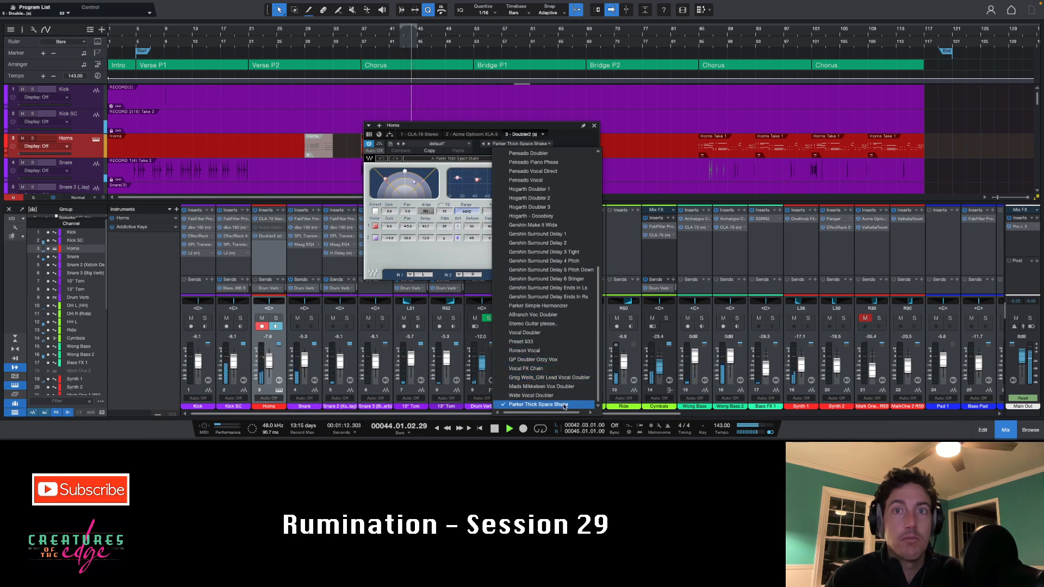
click(563, 395)
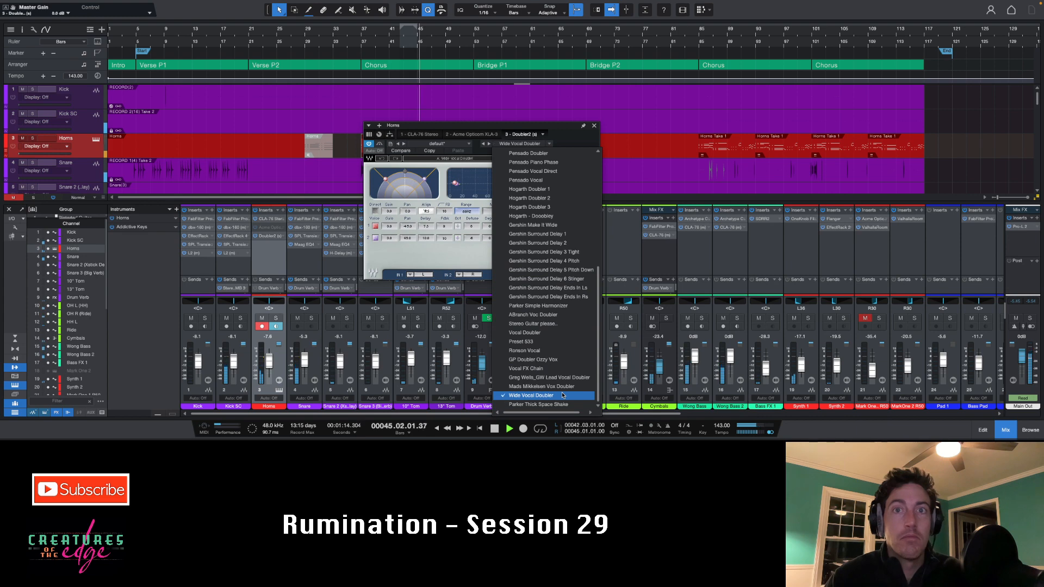
drag(599, 373, 599, 262)
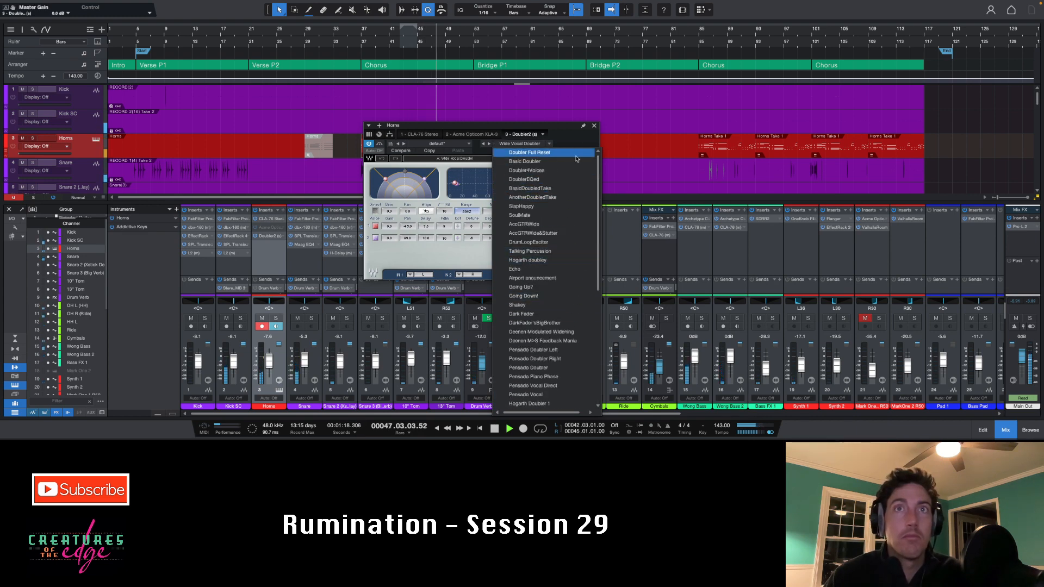
Audition the Basic Doubler, Doubler4Voices, DoublerEQed and BasicDoubledTake presets in Doubler2 on the horns.
click(560, 161)
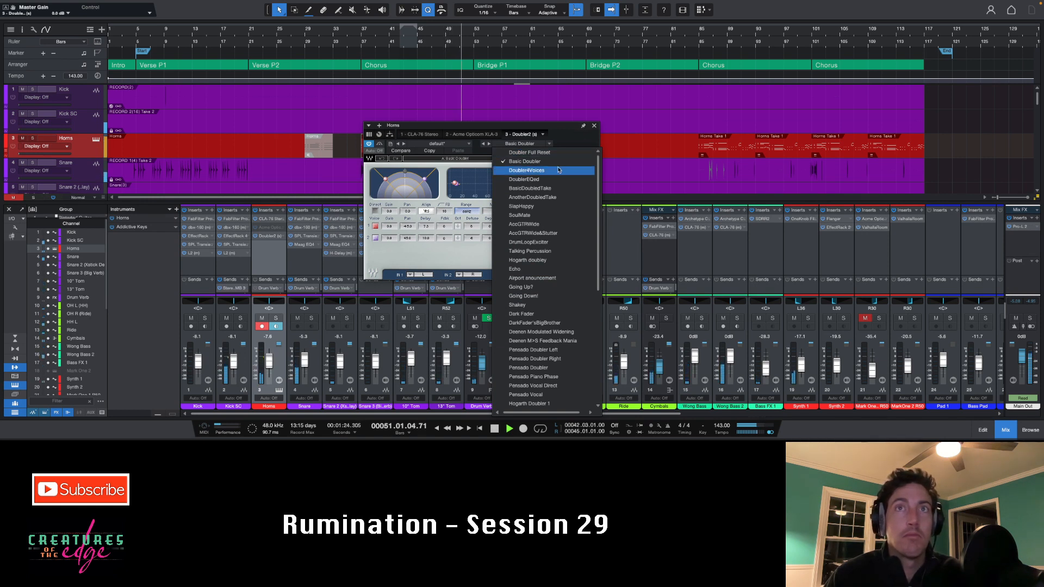
click(559, 171)
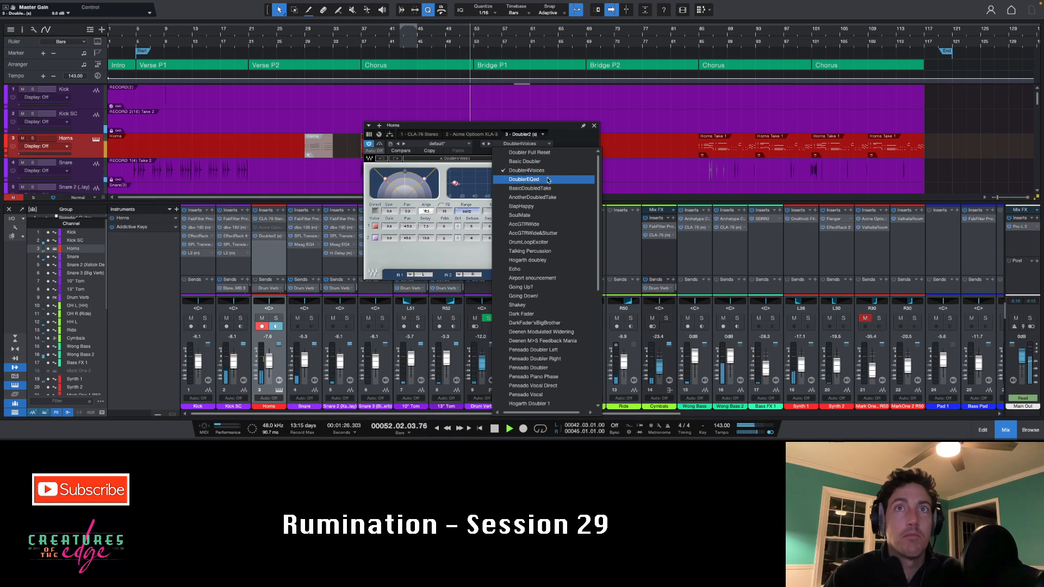
click(548, 180)
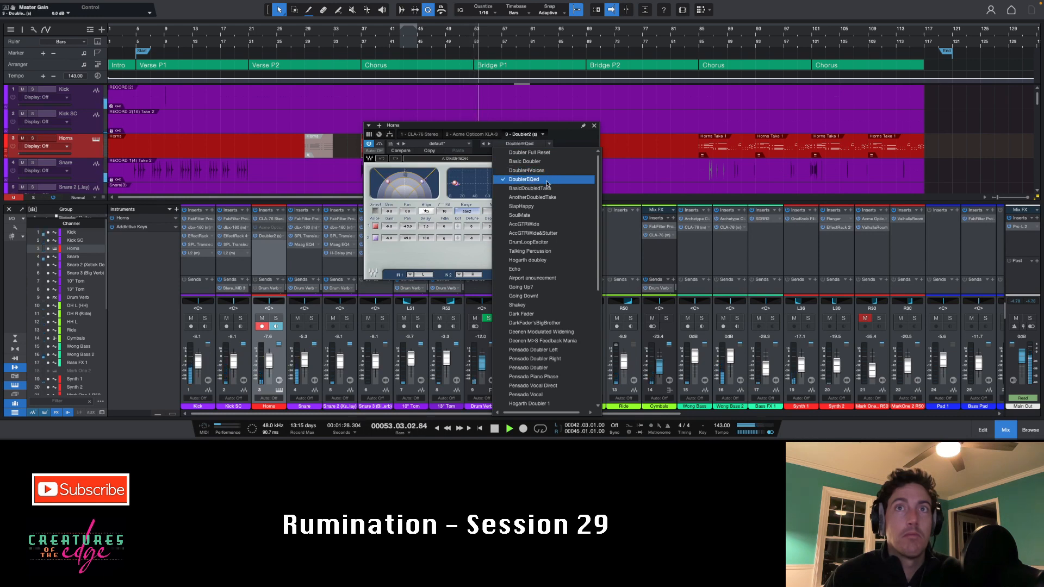
click(547, 188)
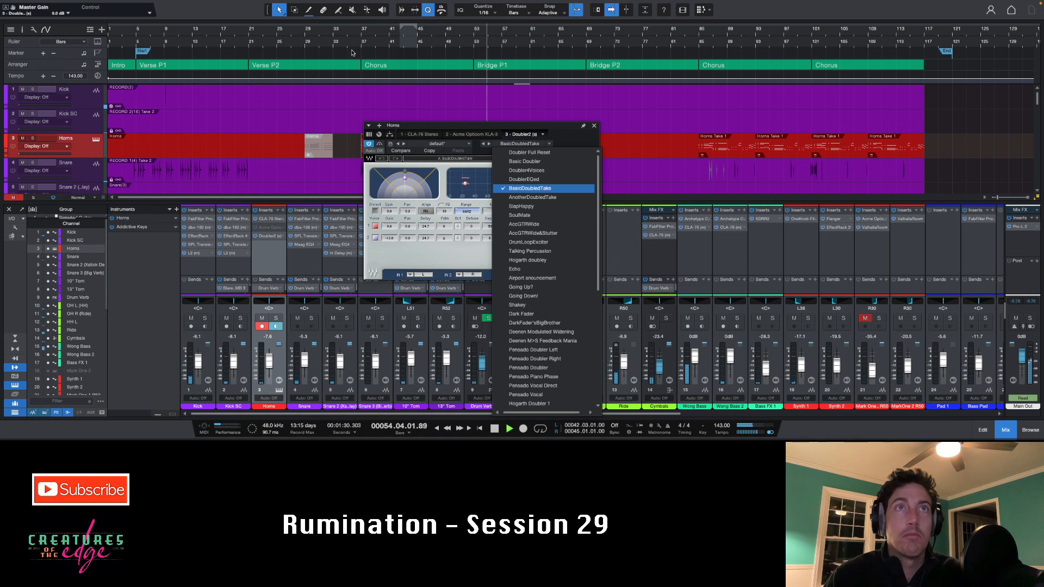
Replay the chorus from bar 37 and audition the AnotherDoubledTake and SlapHappy presets in Doubler2.
click(253, 36)
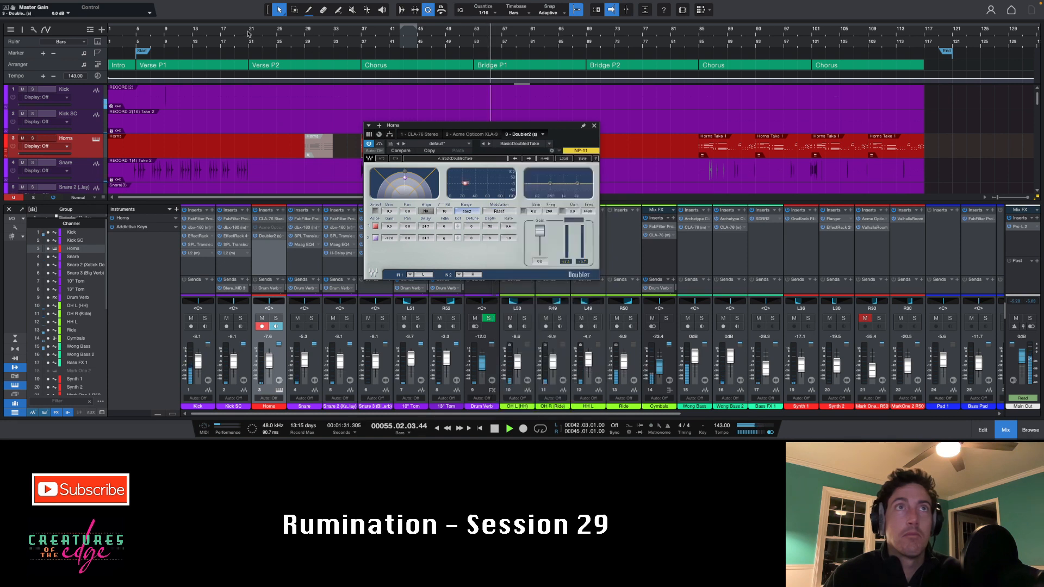
click(307, 34)
click(360, 33)
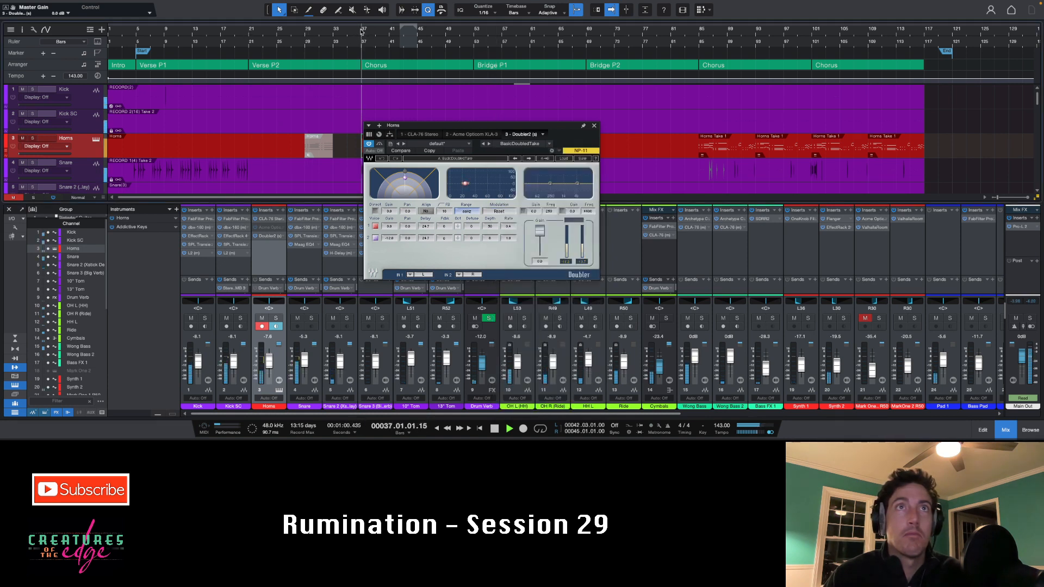
click(489, 144)
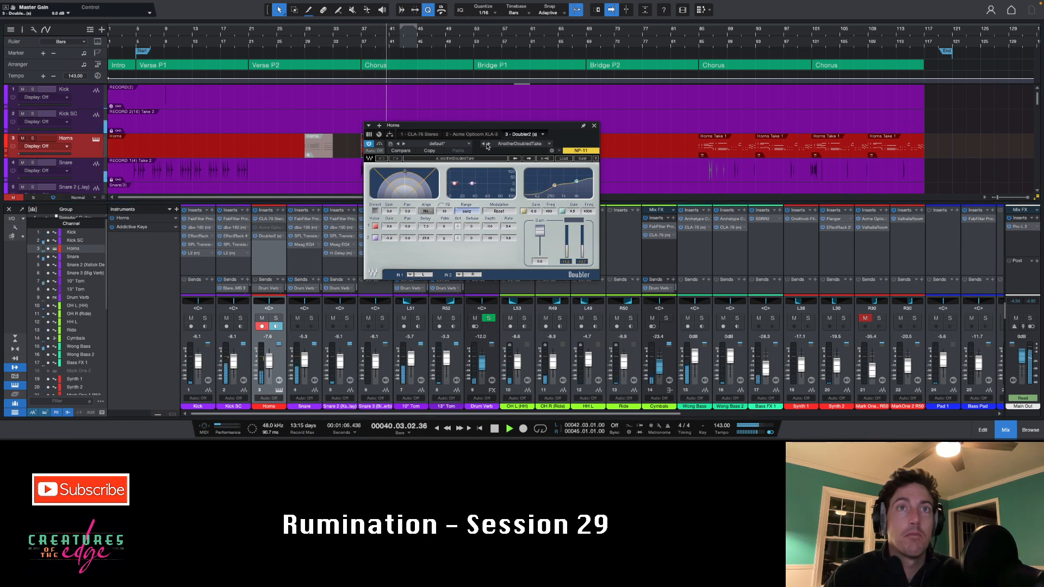
click(502, 145)
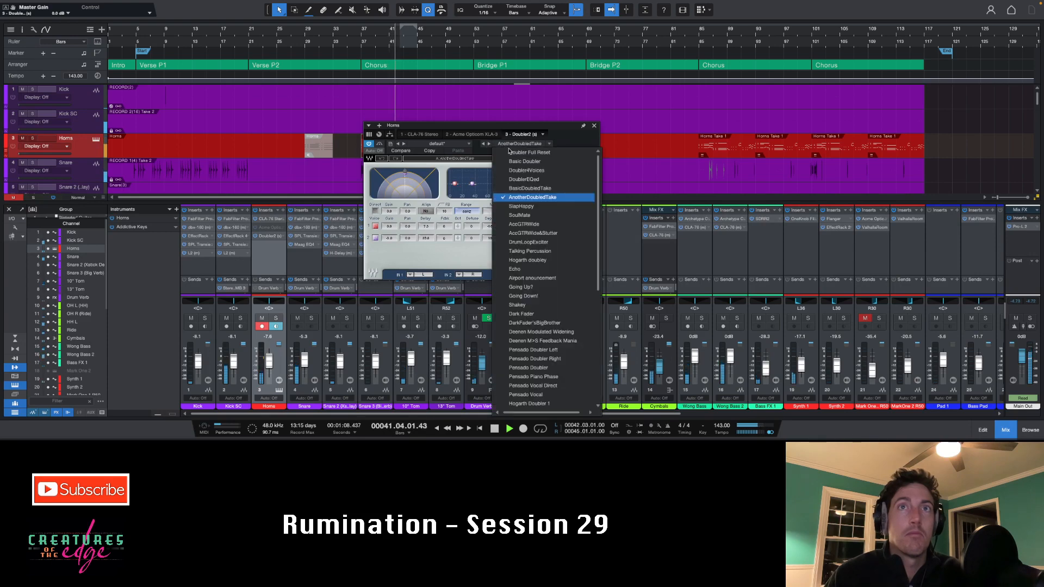
key(Up)
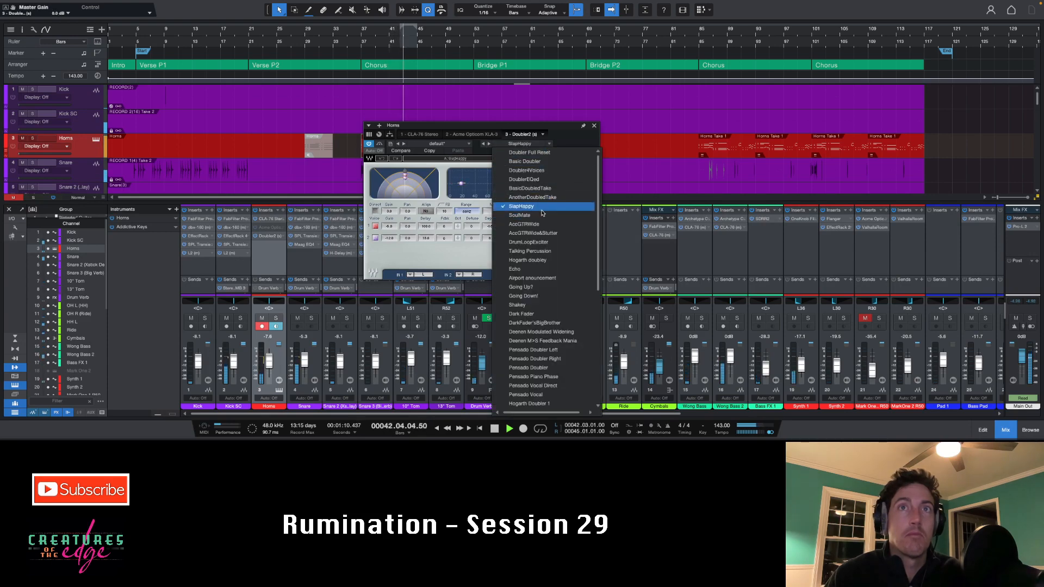
Load the DoublerEQed preset again in Doubler2 and listen to it on the horns.
click(531, 144)
click(532, 144)
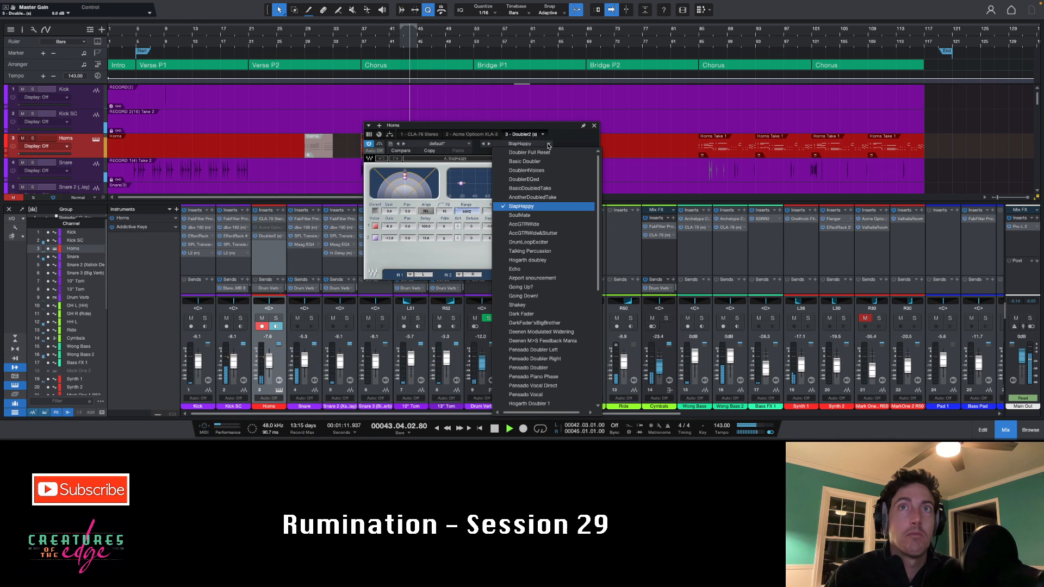
click(538, 181)
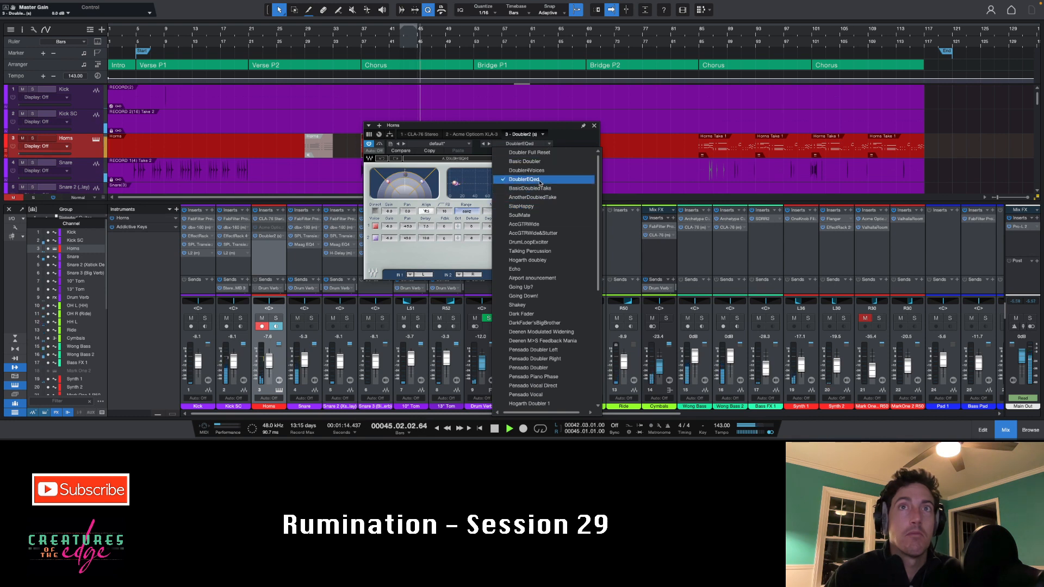
click(576, 143)
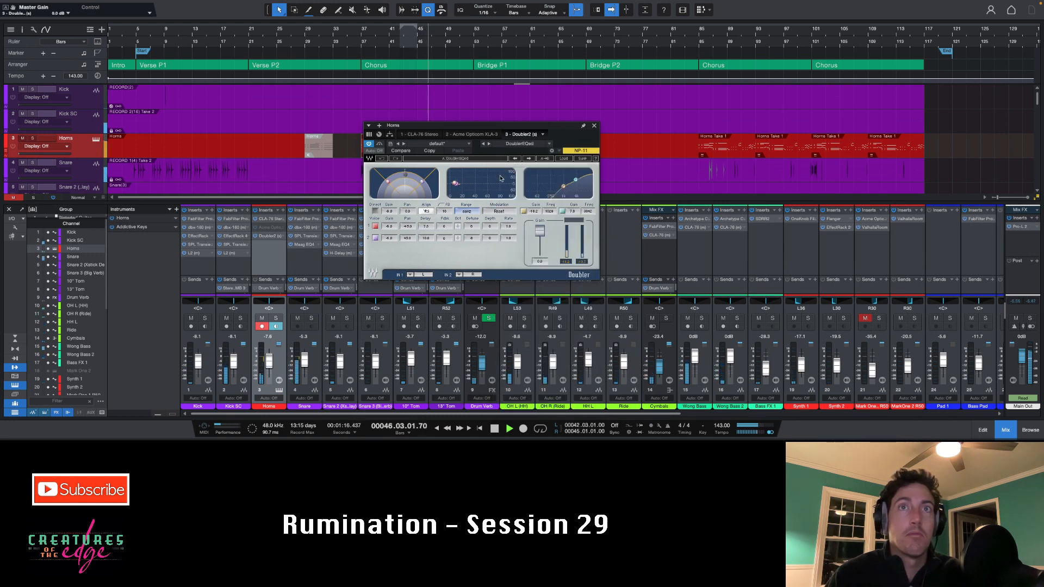
Close Doubler2, remove it from the Horns channel's inserts, and replay the chorus from bar 37.
click(592, 127)
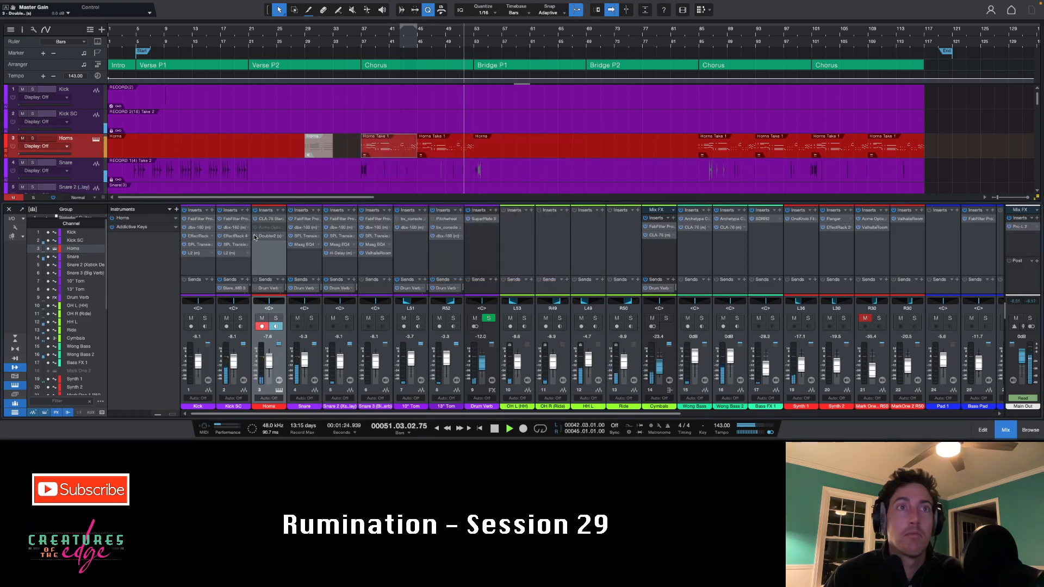
click(284, 239)
click(298, 321)
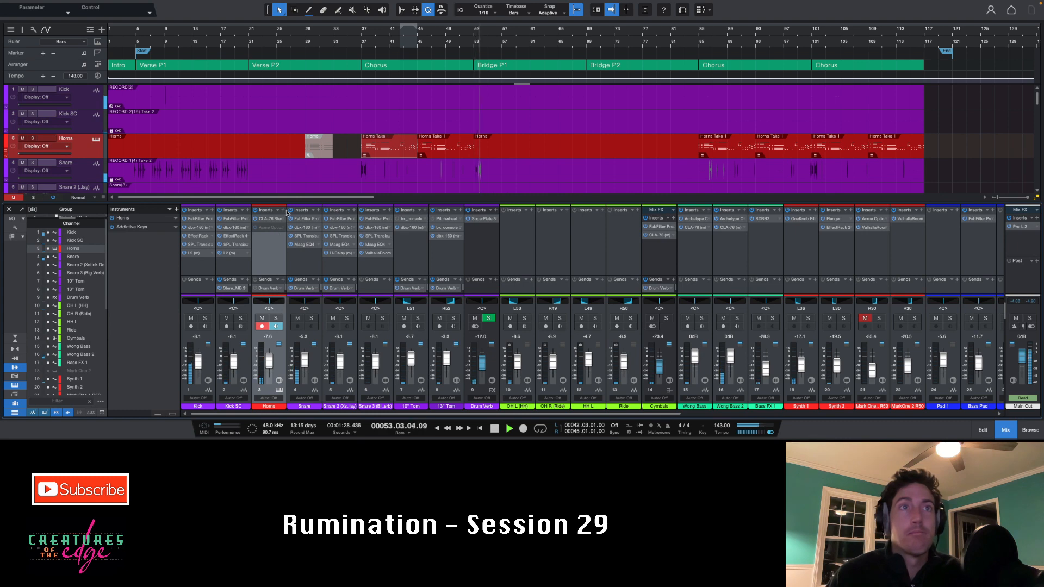
click(360, 42)
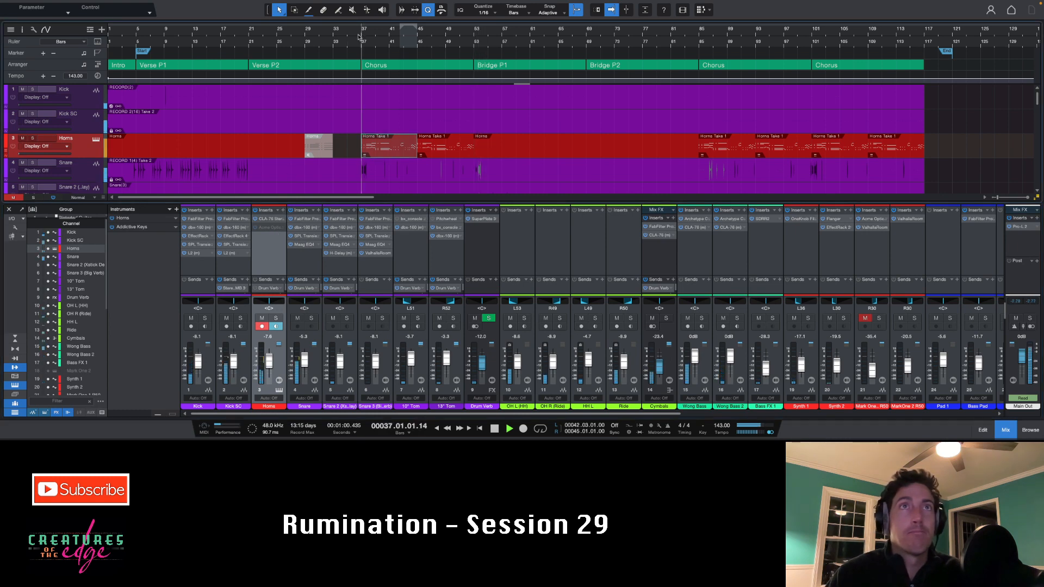
Insert the Soundtoys SuperPlate reverb on the Horns channel and shorten its decay.
click(283, 210)
scroll(308, 348, down, 5)
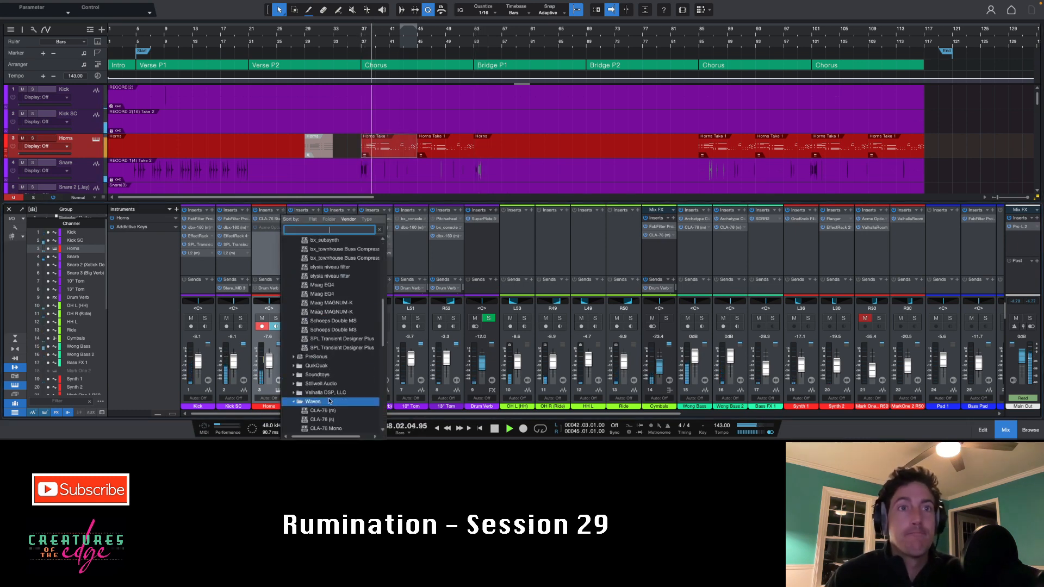
scroll(308, 359, up, 3)
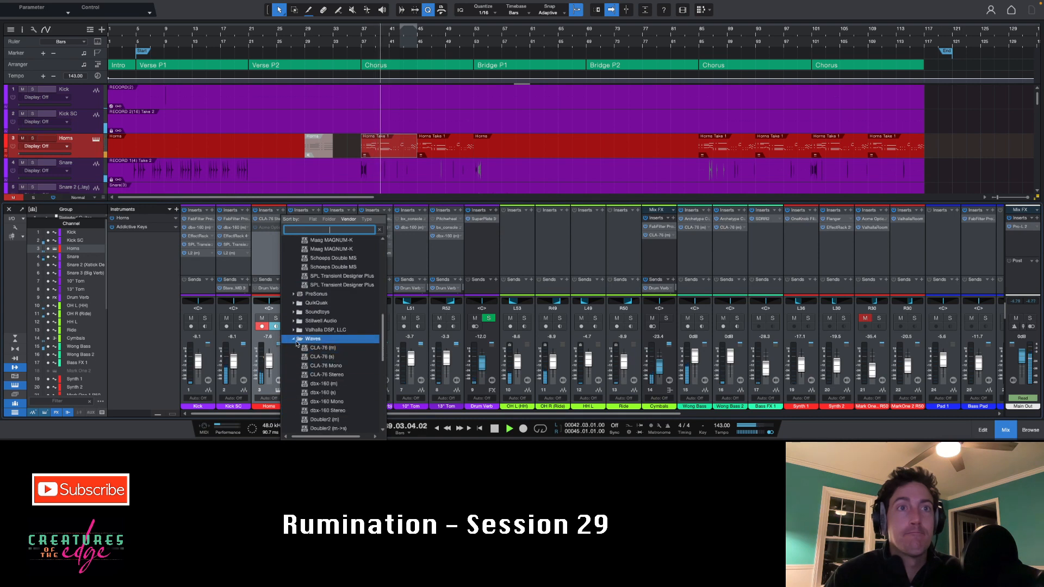
scroll(293, 342, up, 10)
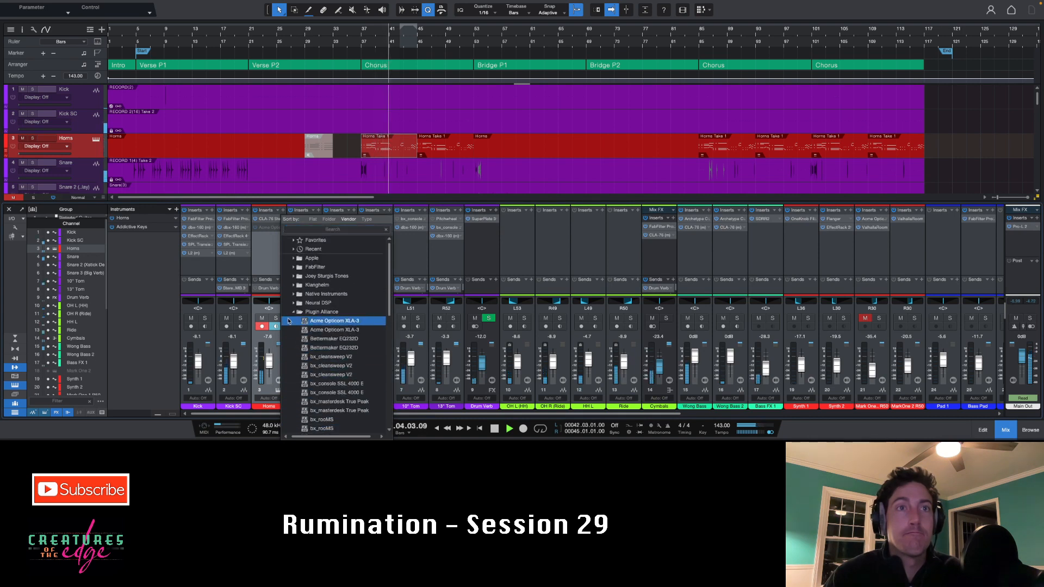
click(293, 312)
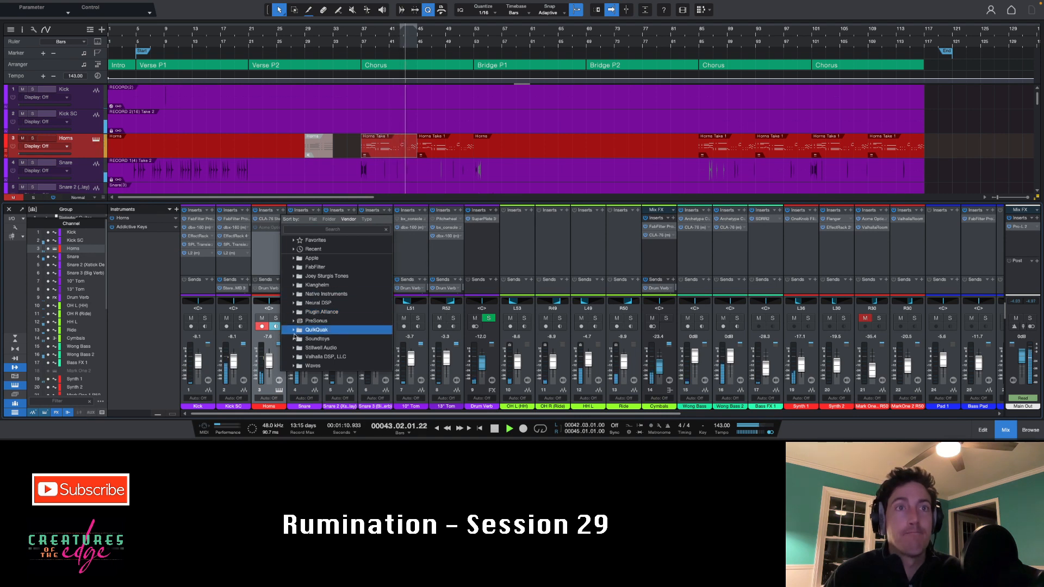
click(293, 342)
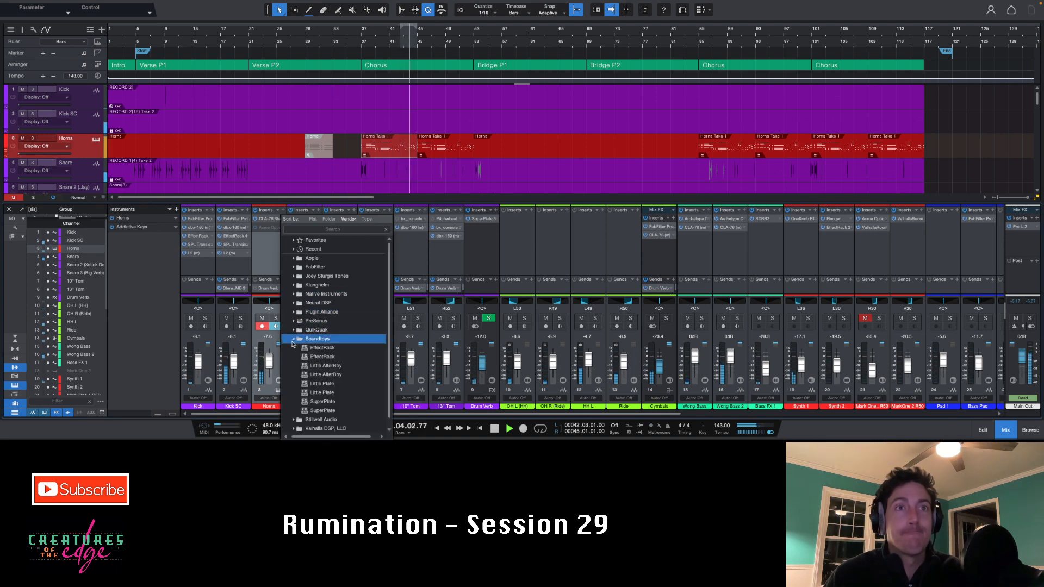
click(329, 411)
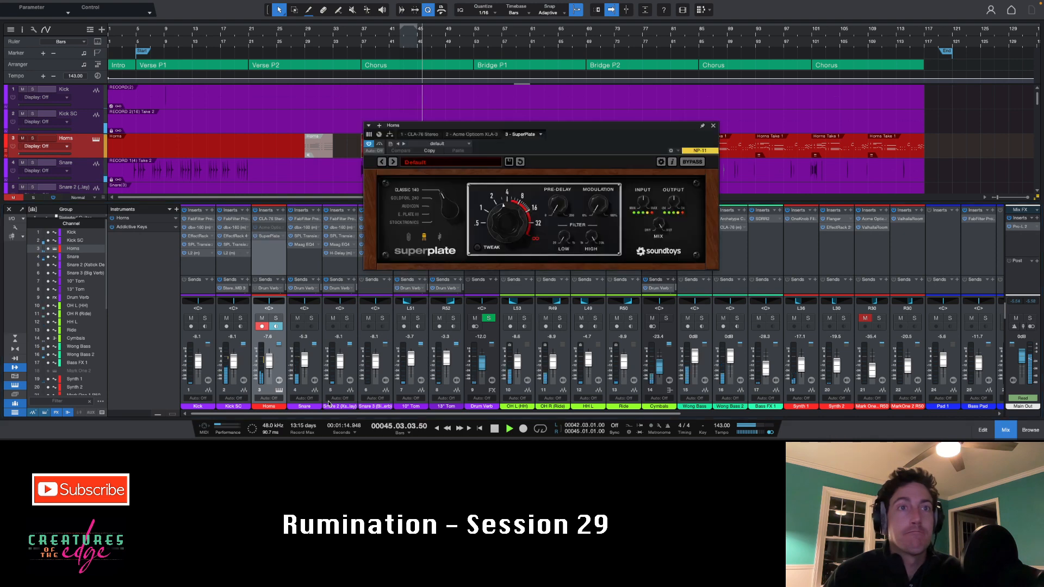
drag(501, 219, 504, 225)
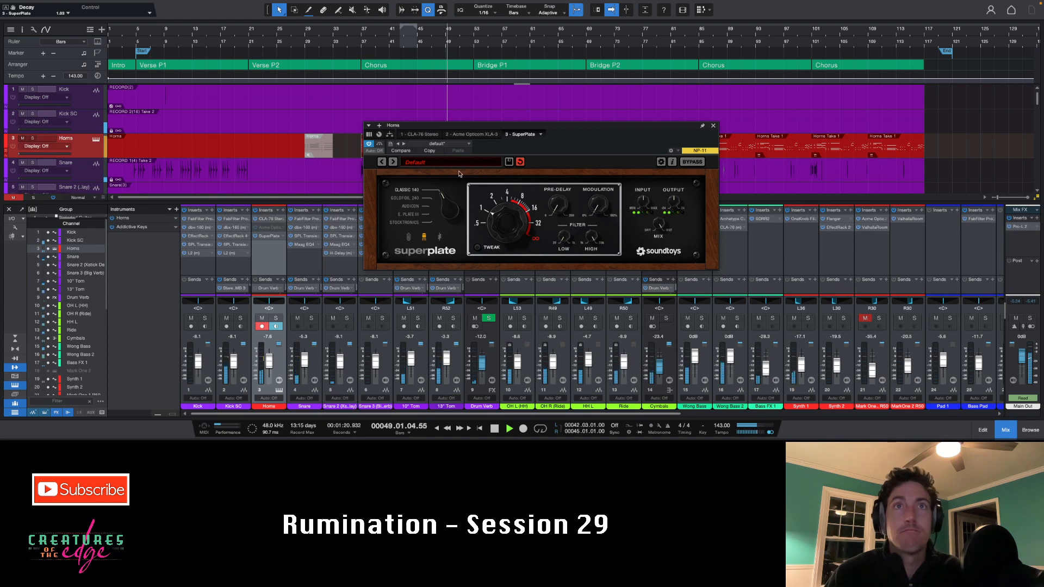
Load SuperPlate's The Basement preset from 02 Places and replay the chorus from bar 37.
click(422, 163)
mouse_move(418, 180)
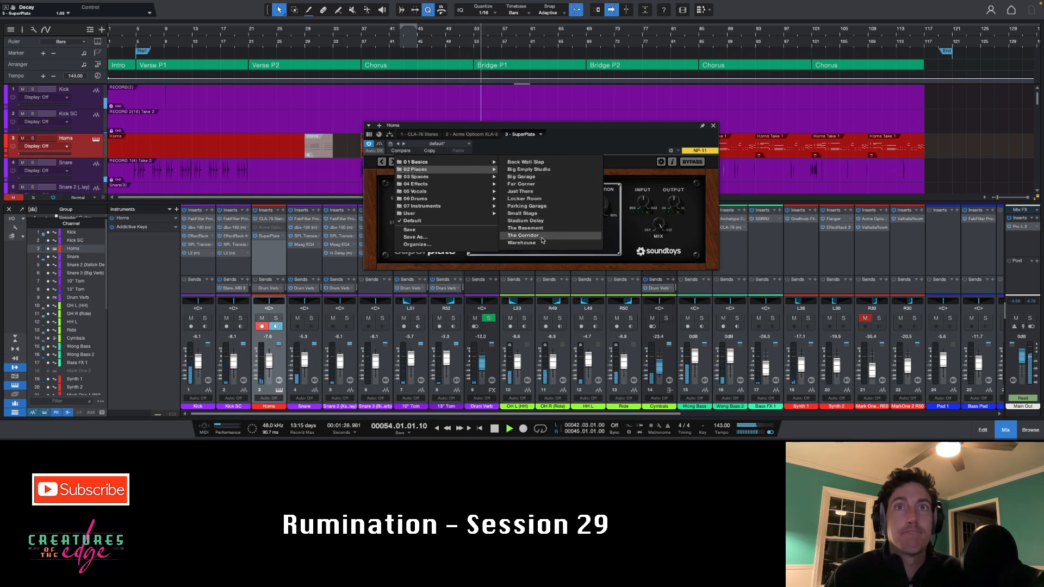
click(525, 228)
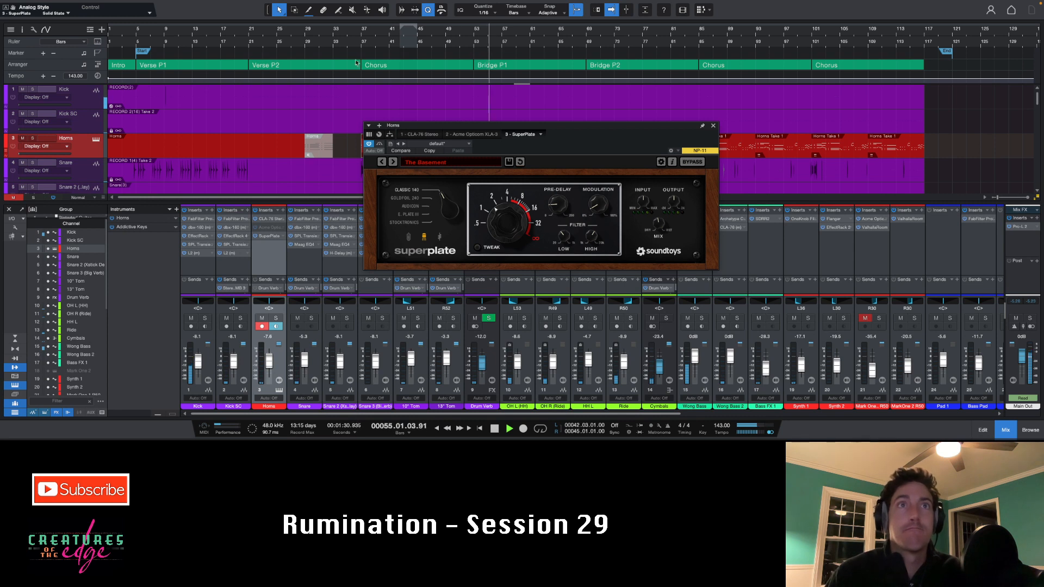
click(361, 35)
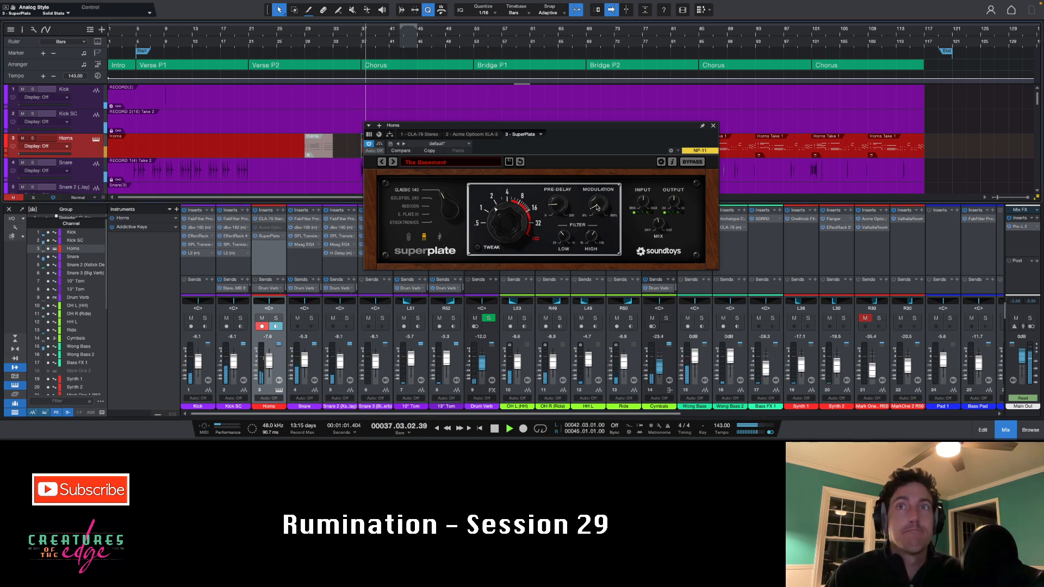
Adjust SuperPlate's wet/dry mix on the horns, switch its plate style to Goldfoil 240, and close the plug-in.
drag(659, 224, 656, 232)
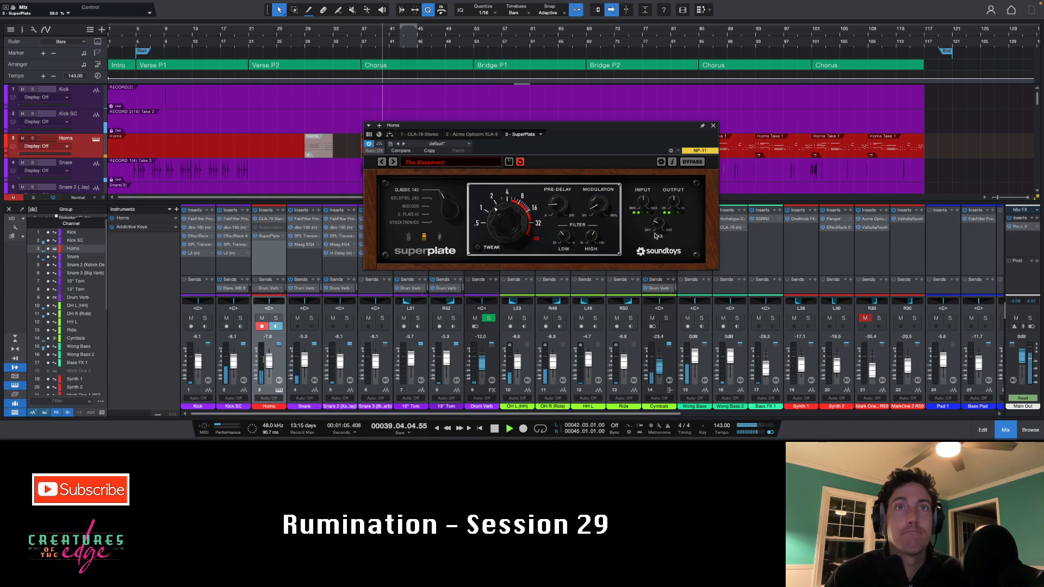
drag(453, 204, 442, 217)
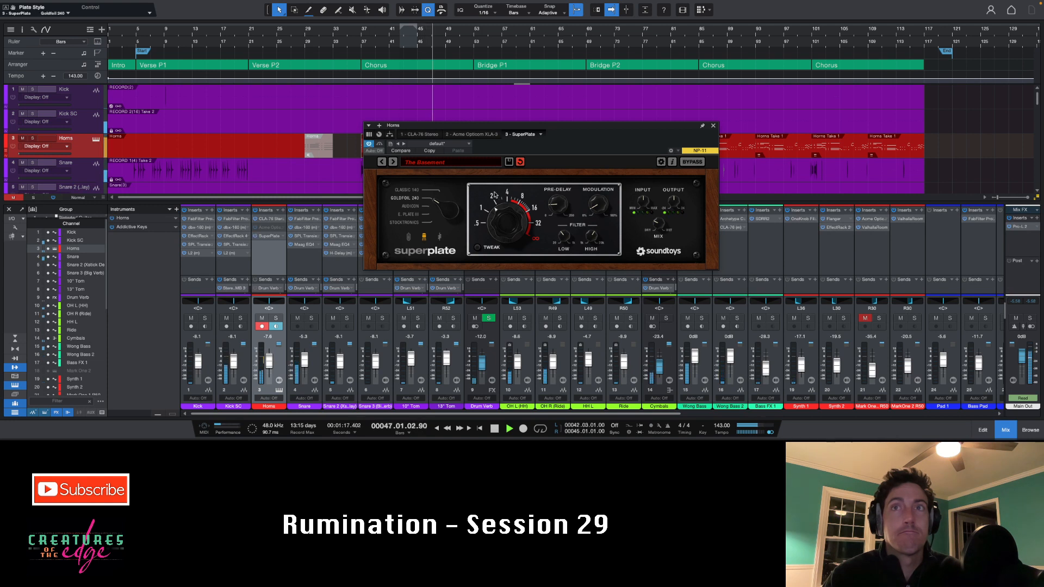
click(713, 125)
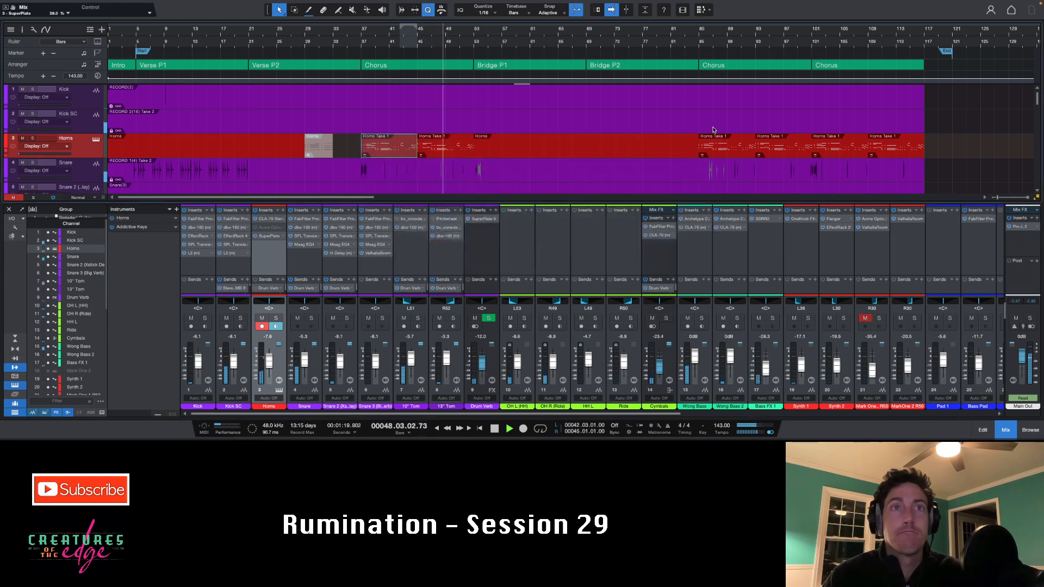
Remove the Acme Opticom XLA-3 compressor from the Horns channel's inserts.
right_click(269, 228)
click(274, 256)
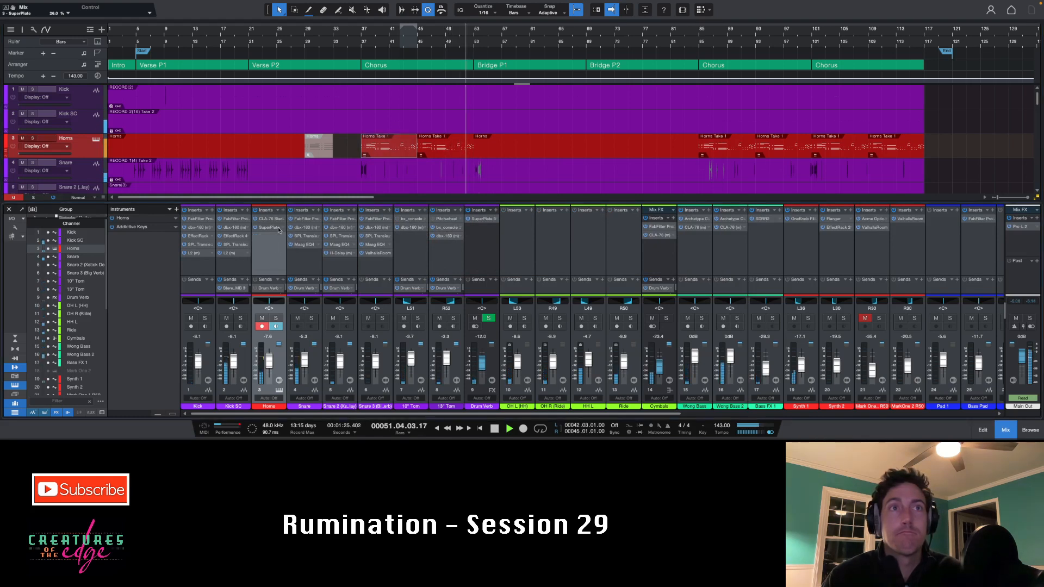
click(283, 210)
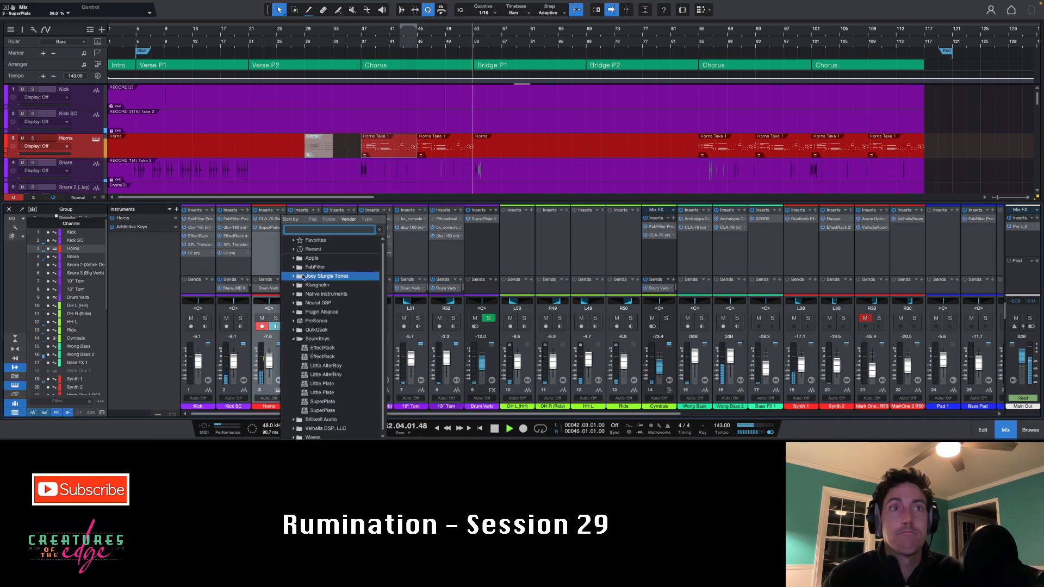
click(295, 339)
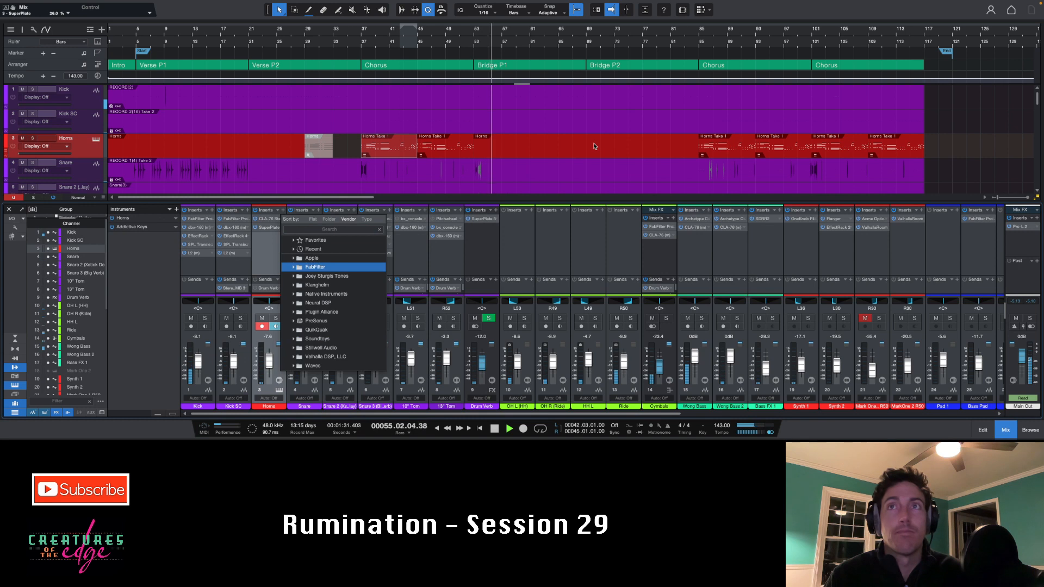
key(space)
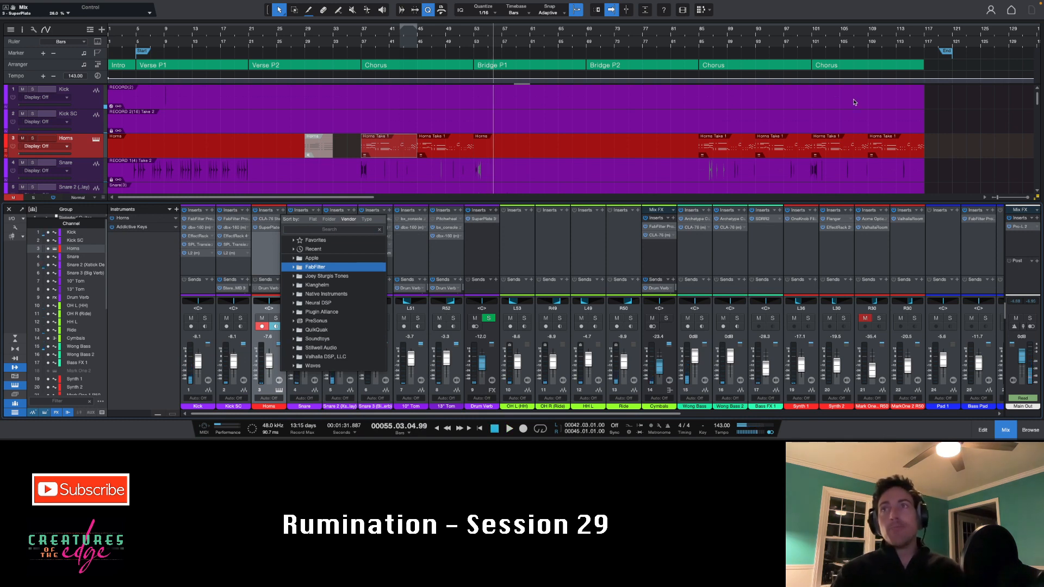
click(351, 146)
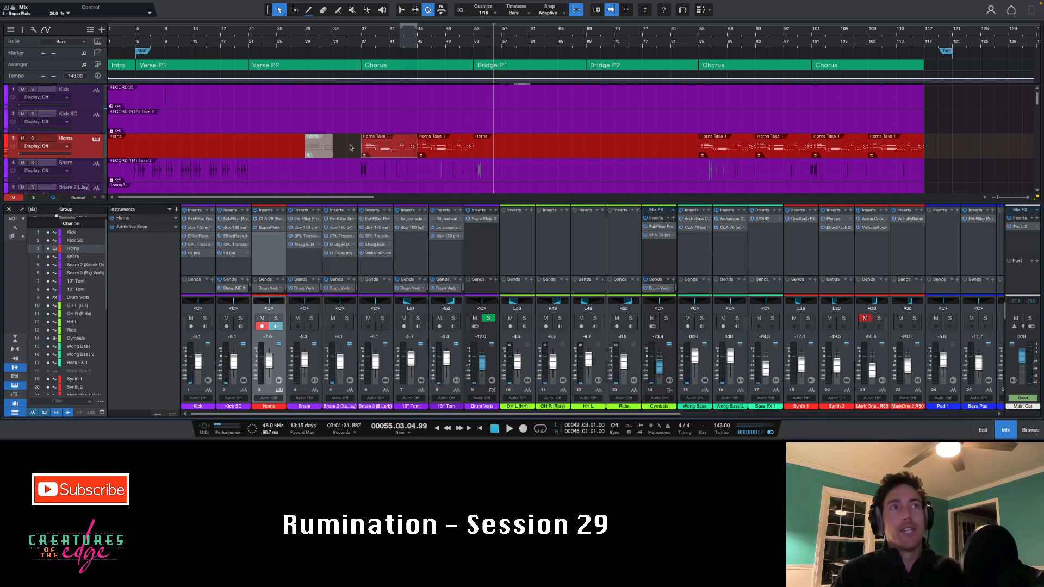